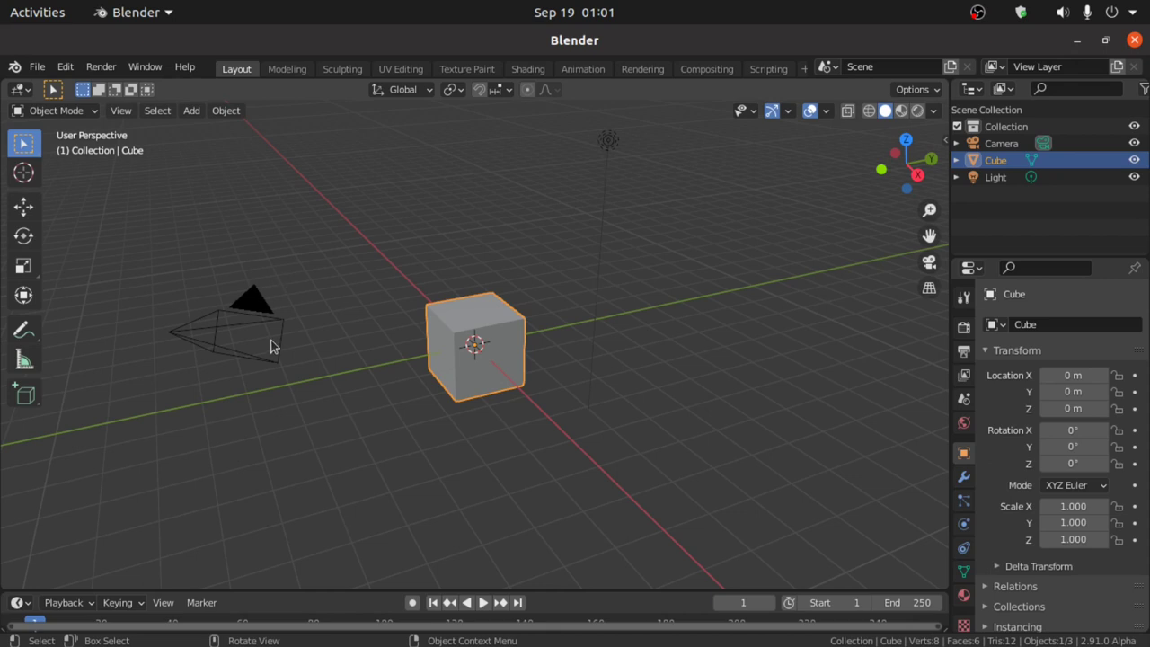
# Step: Delete the scene's light and add an Ocean modifier to the cube
pyautogui.click(611, 142)
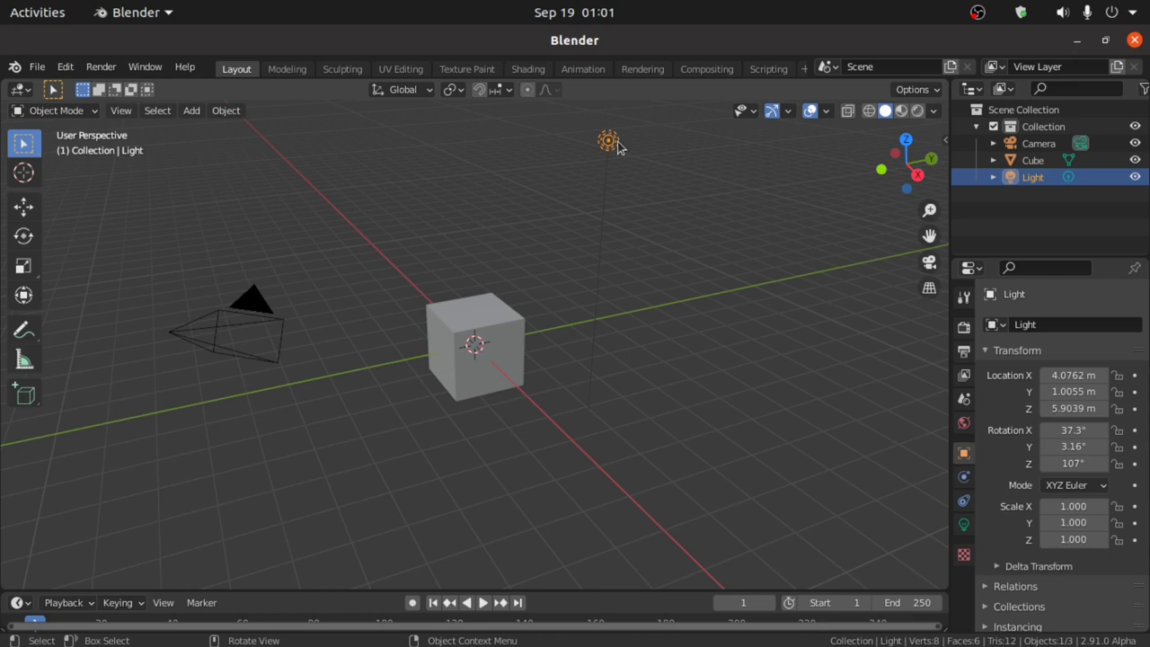
pyautogui.press('Delete')
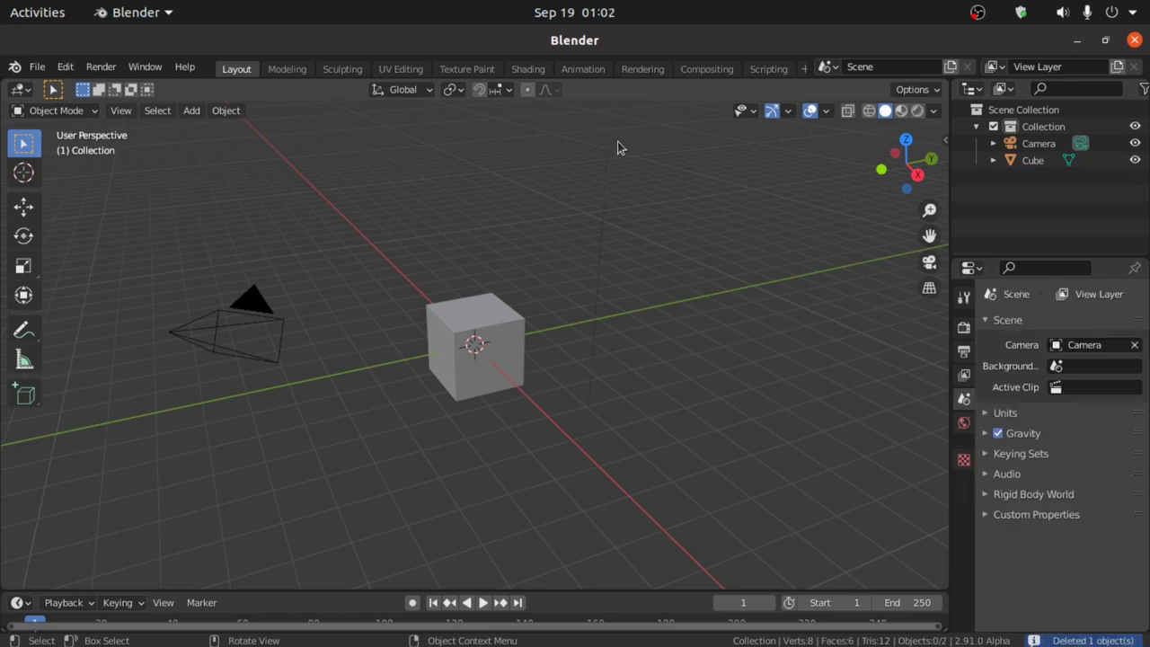
pyautogui.click(491, 350)
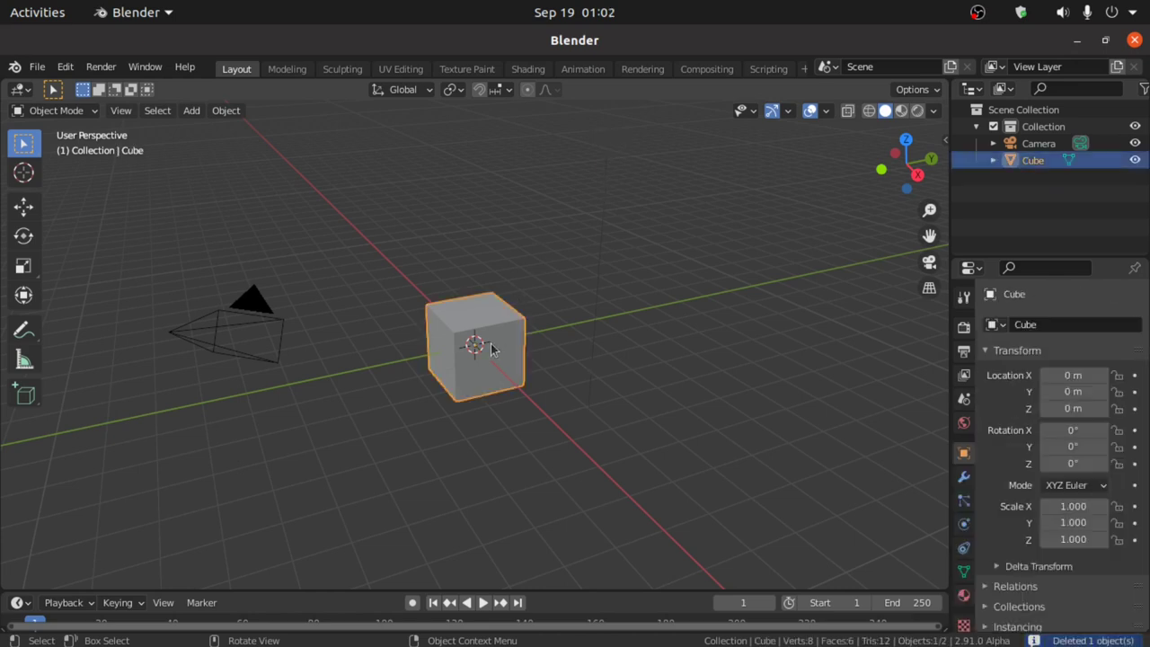
pyautogui.click(964, 478)
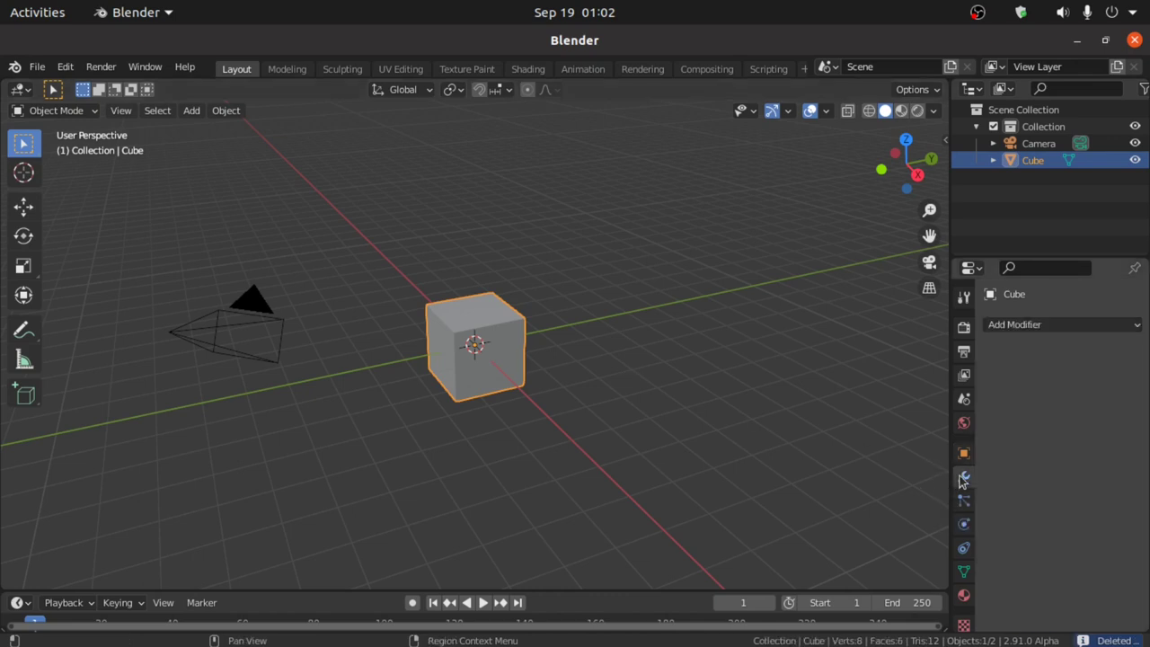
pyautogui.click(1026, 327)
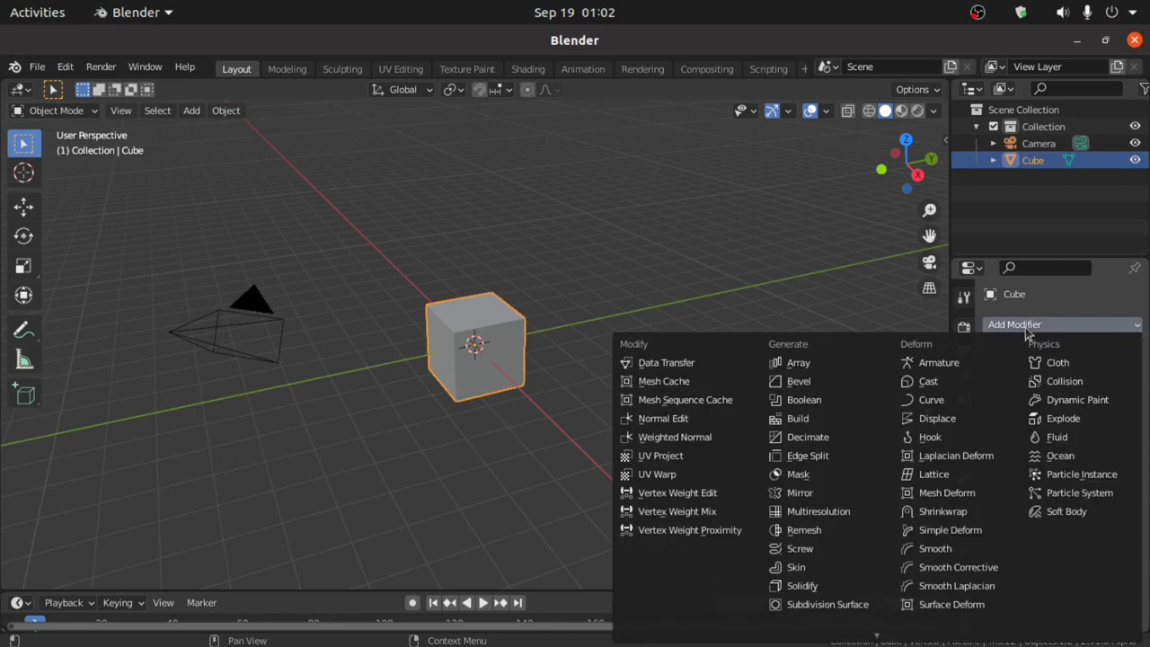
pyautogui.click(1058, 456)
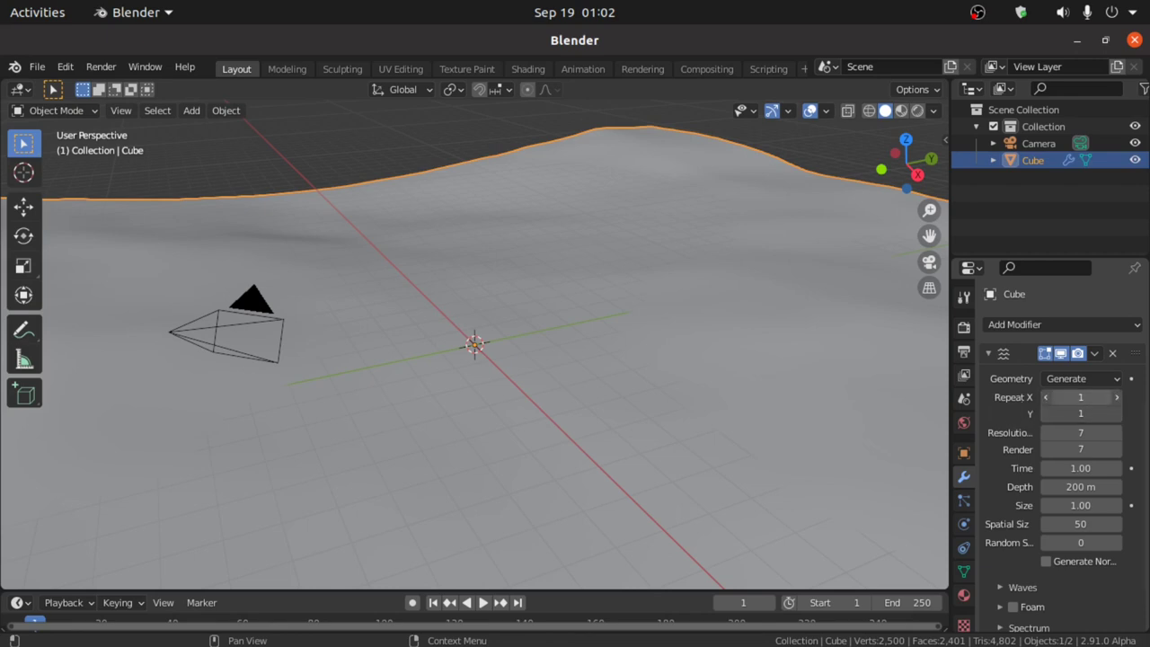
# Step: Set the Ocean modifier's Repeat X and Y to 3 and its Spatial Size to 30
pyautogui.click(1065, 399)
pyautogui.write('3')
pyautogui.press('Return')
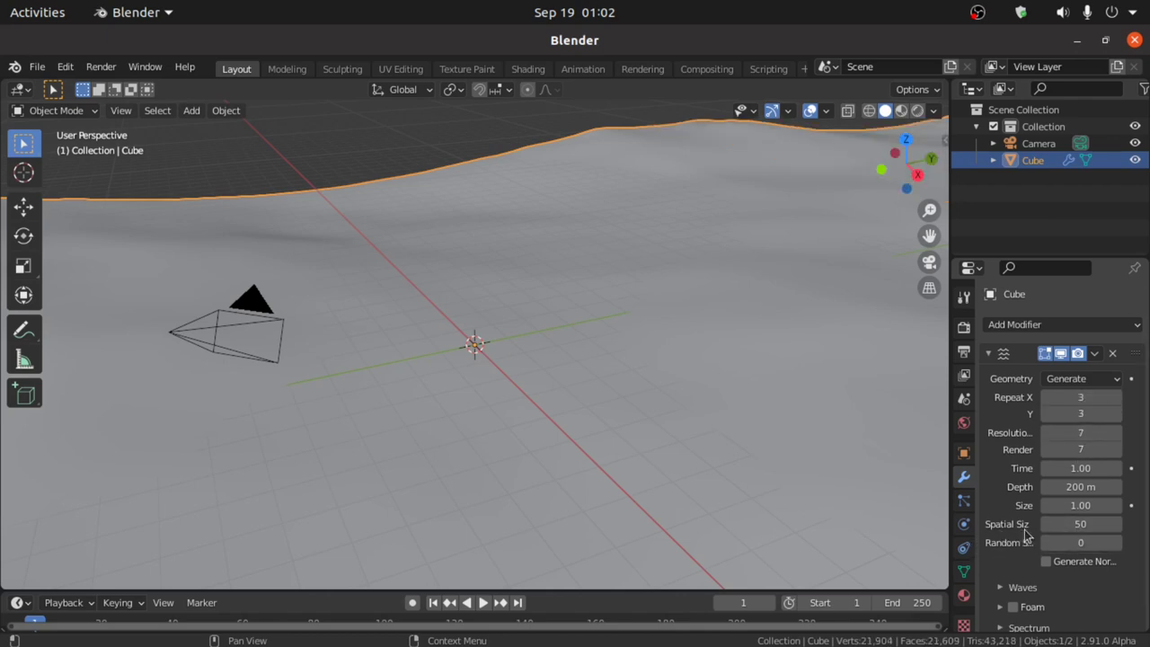
pyautogui.click(1072, 523)
pyautogui.write('30')
pyautogui.press('Return')
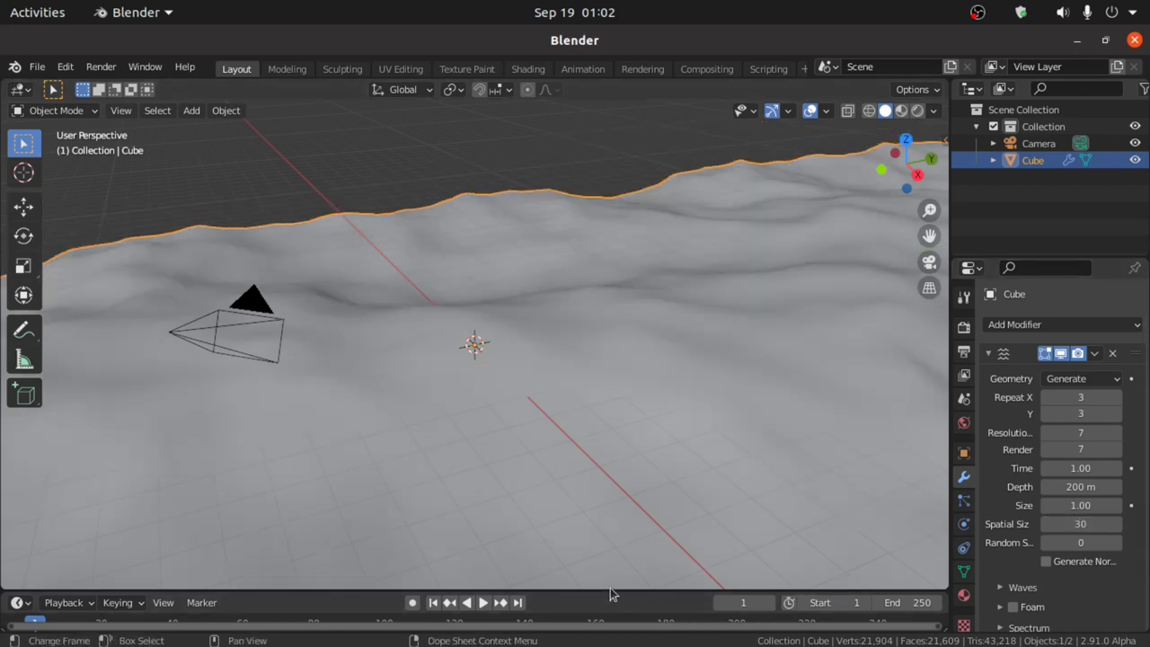
# Step: Enlarge the timeline and keyframe the ocean's Time at 1.00 on frame 1 and 20.00 on frame 250
pyautogui.moveTo(611, 590); pyautogui.dragTo(611, 518)
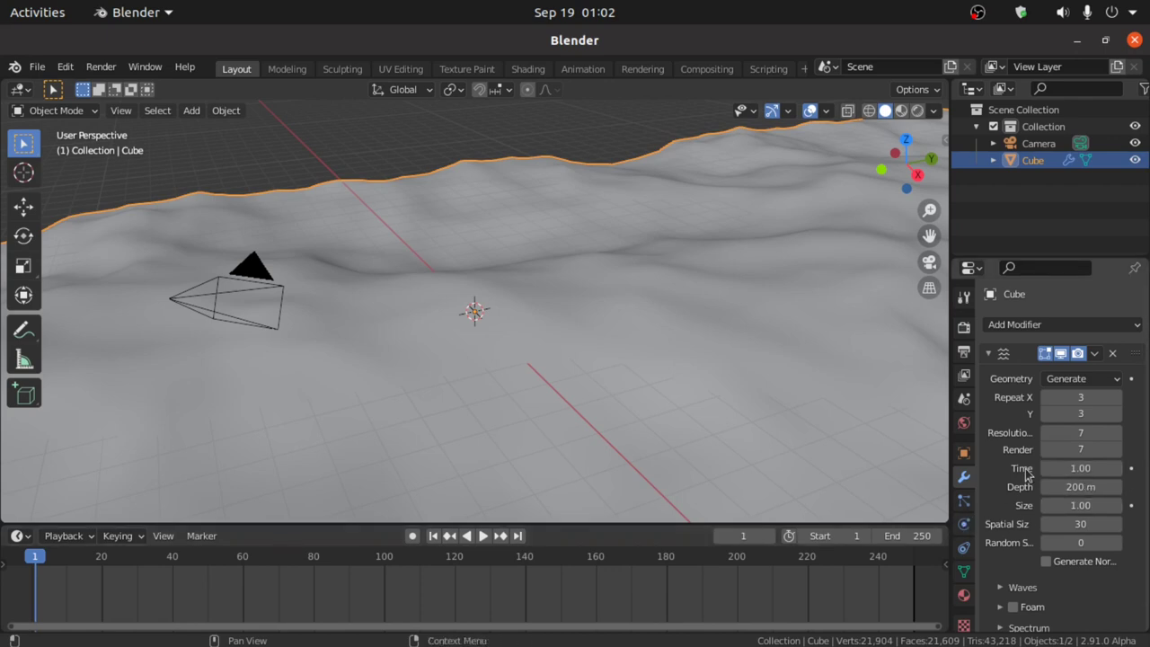
pyautogui.click(1131, 469)
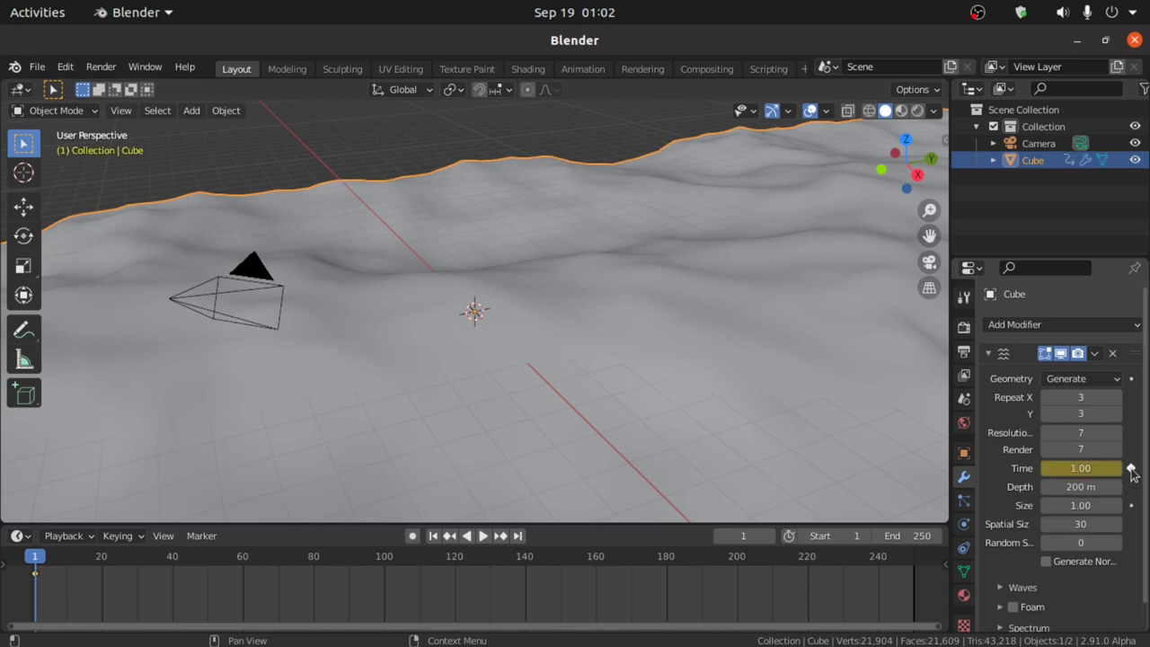
pyautogui.click(519, 537)
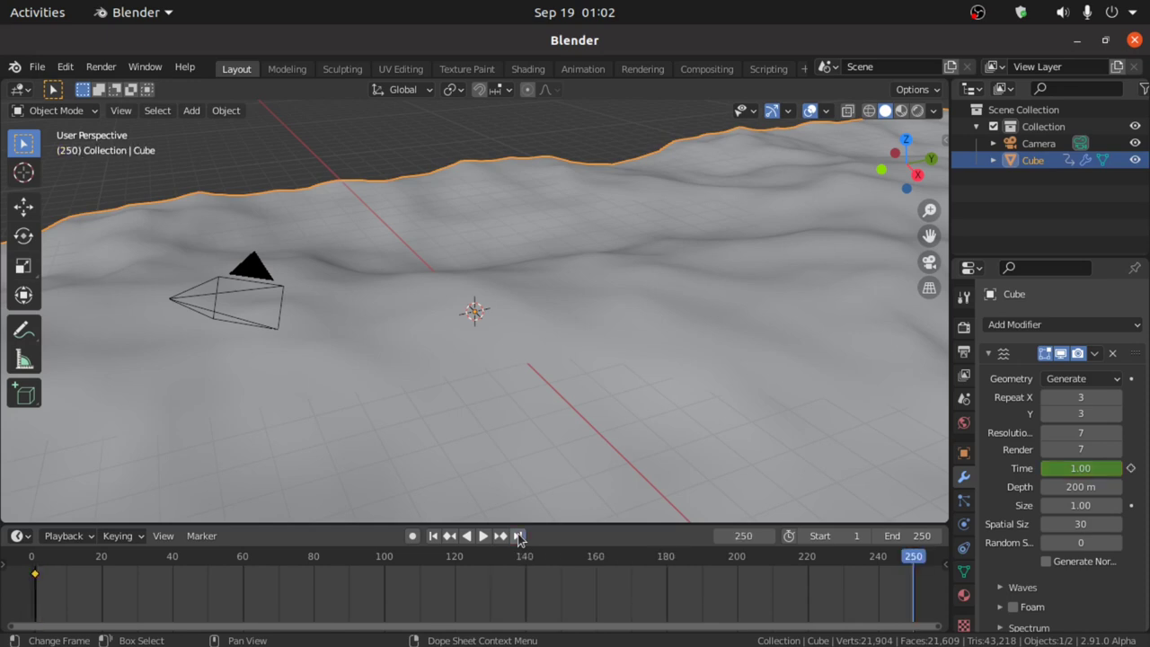
pyautogui.click(1059, 468)
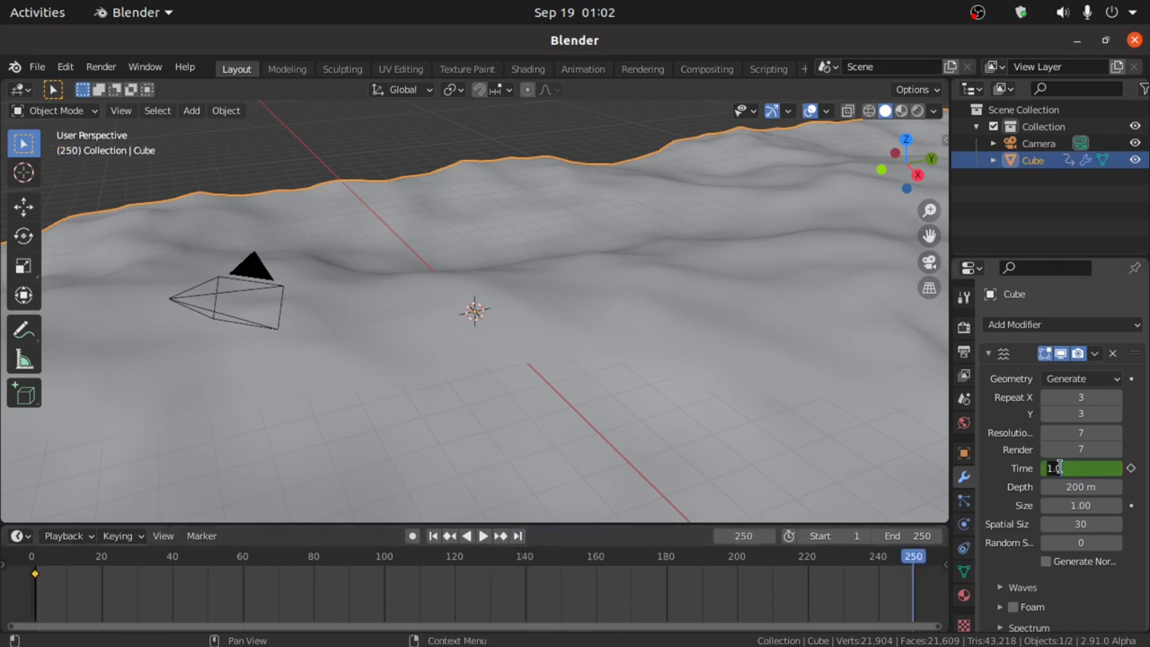
pyautogui.write('20')
pyautogui.press('Return')
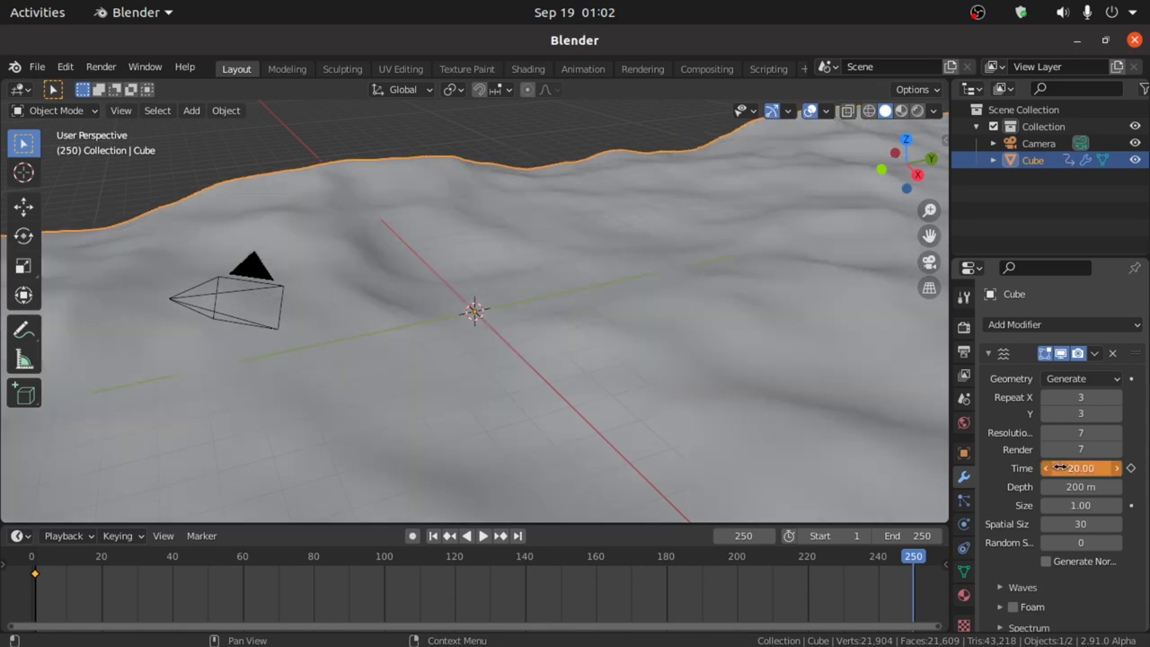
pyautogui.click(1132, 468)
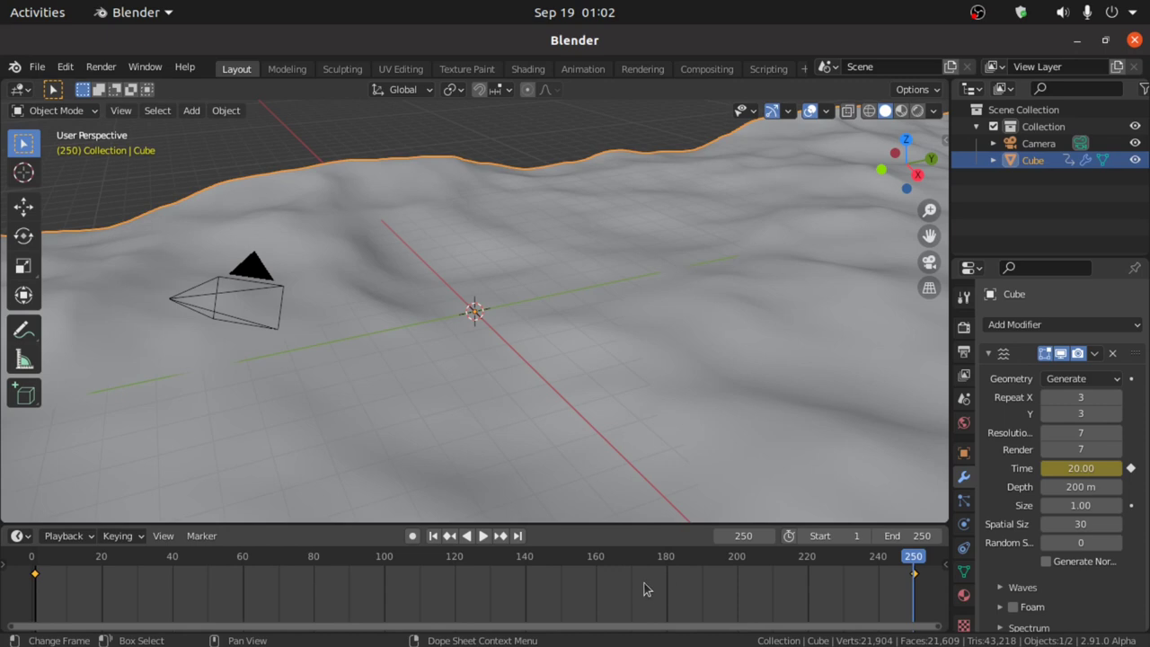
# Step: Set the Time keyframes' interpolation to Linear and preview the wave animation from frame 1
pyautogui.press('t')
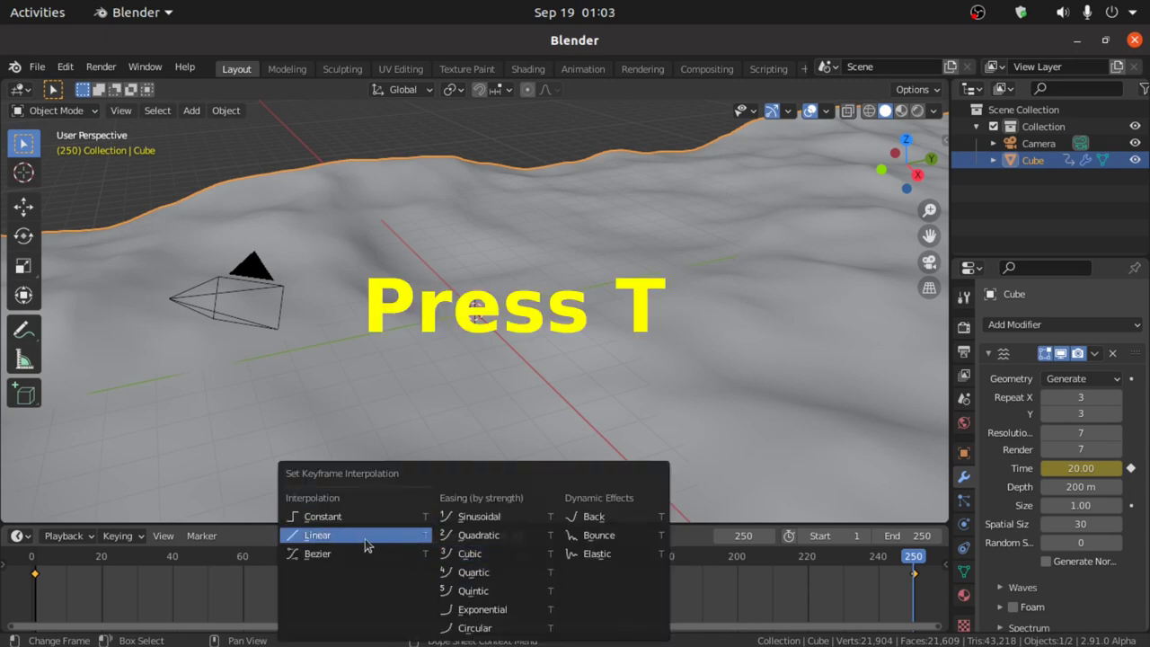
pyautogui.click(338, 538)
pyautogui.hotkey('shift', 'Left')
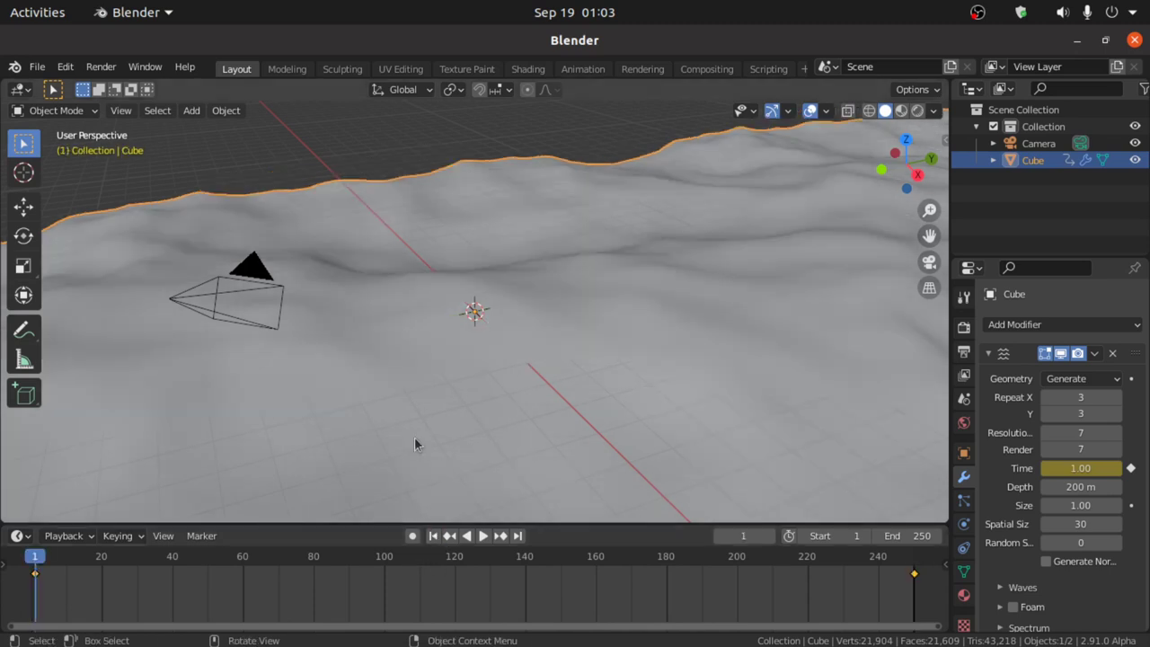
pyautogui.press('space')
pyautogui.moveTo(316, 381); pyautogui.dragTo(485, 342, button='middle')
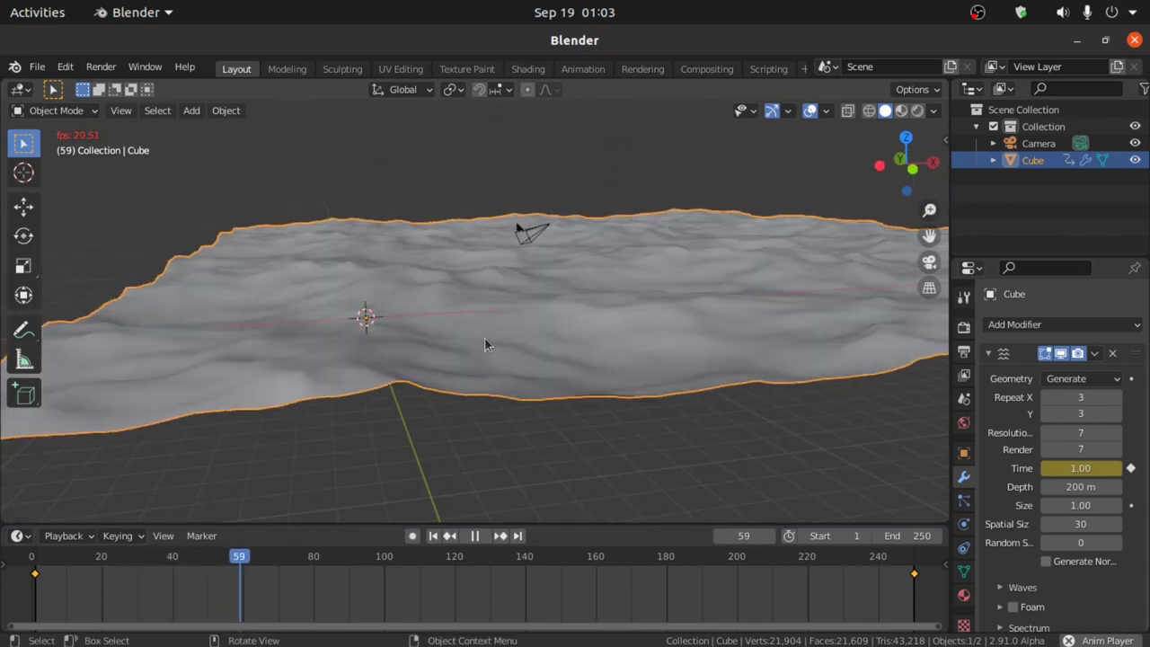
pyautogui.press('space')
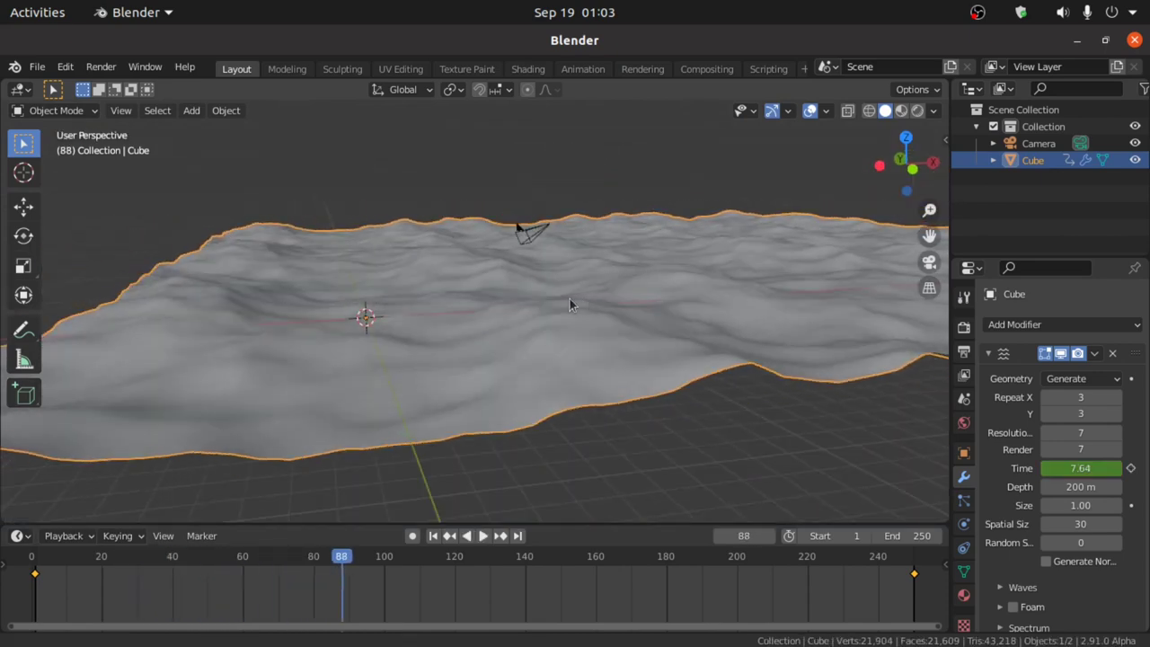
# Step: Frame the view across the ocean surface and align the camera to it
pyautogui.keyDown('shift'); pyautogui.moveTo(570, 301); pyautogui.dragTo(463, 319, button='middle'); pyautogui.keyUp('shift')
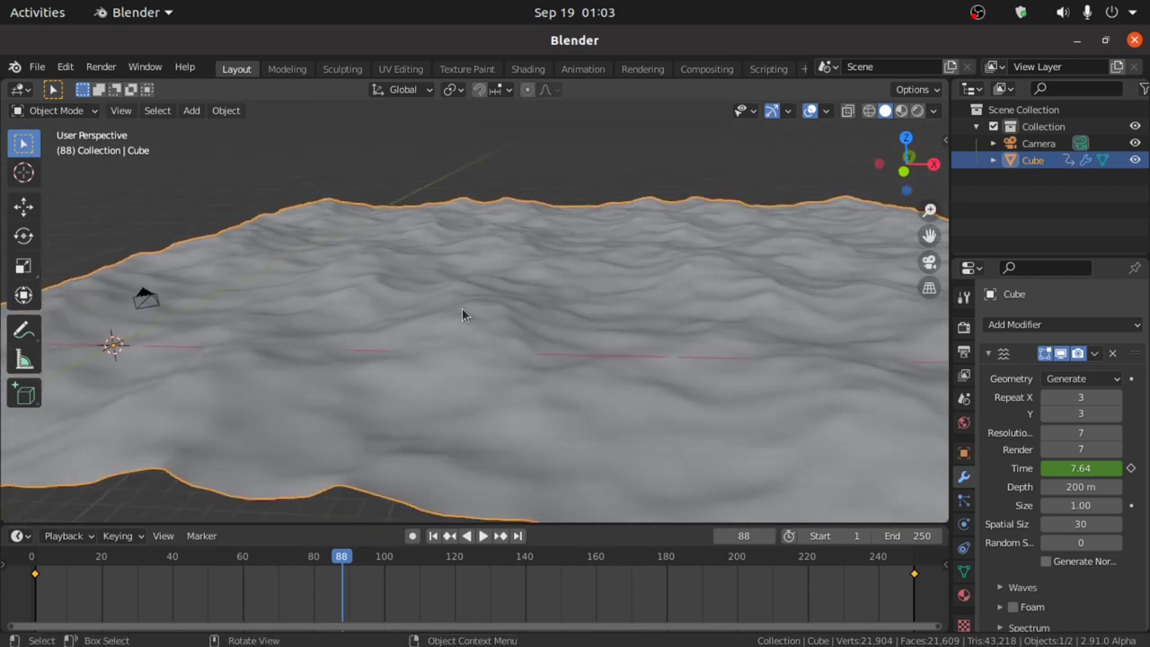
pyautogui.click(146, 299)
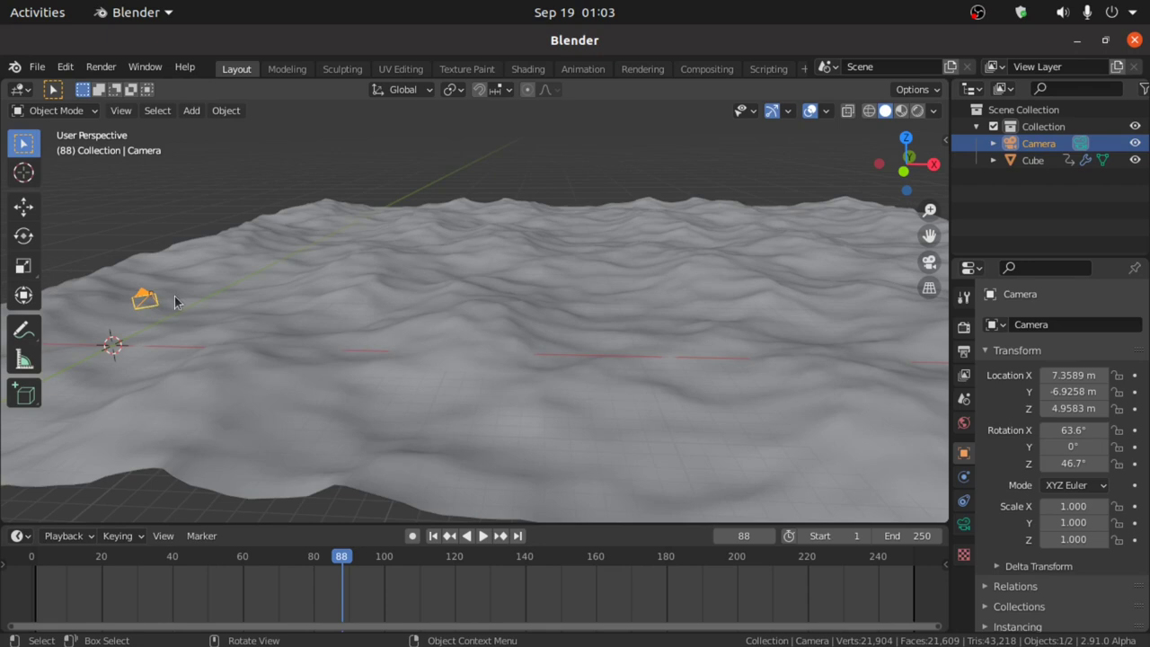
pyautogui.hotkey('ctrl', 'alt', '0')
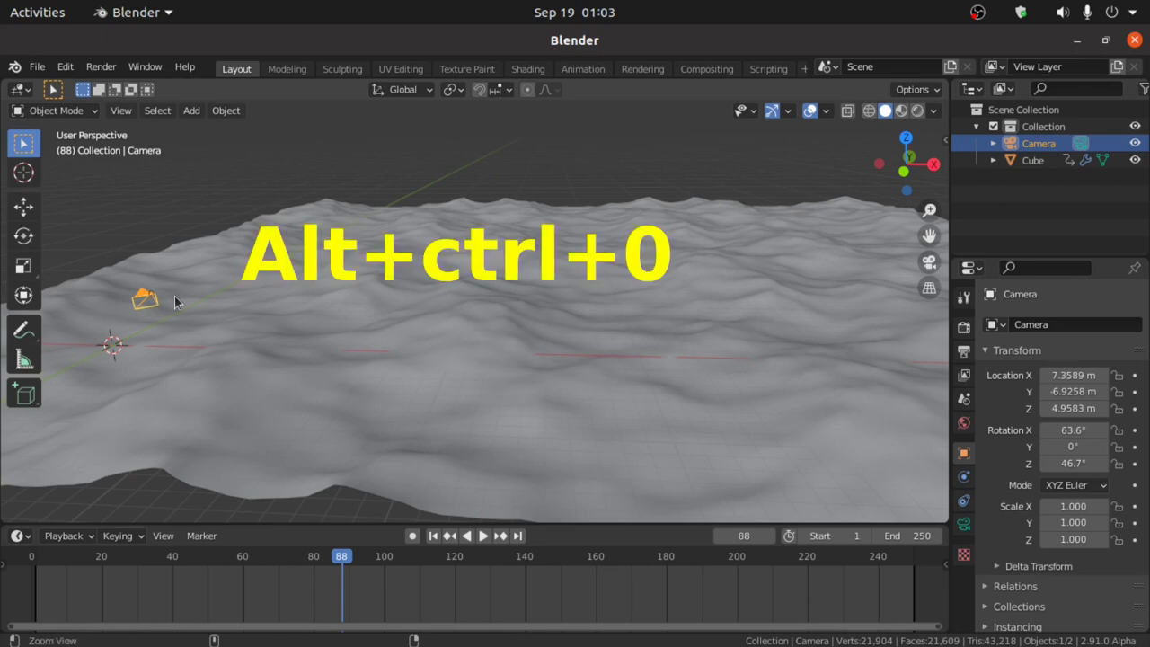
pyautogui.hotkey('ctrl', 'alt', '0')
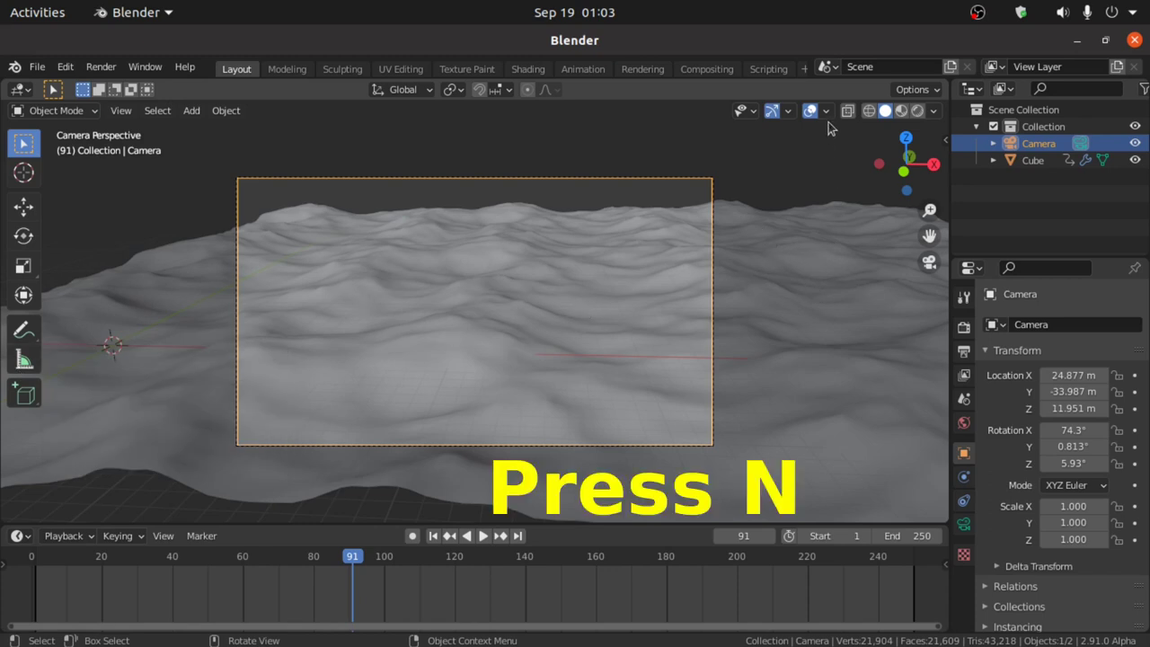
# Step: Enable the Camera to View lock and shift the camera to about X 35.5 m, Y -32.1 m, Z 14.6 m
pyautogui.press('n')
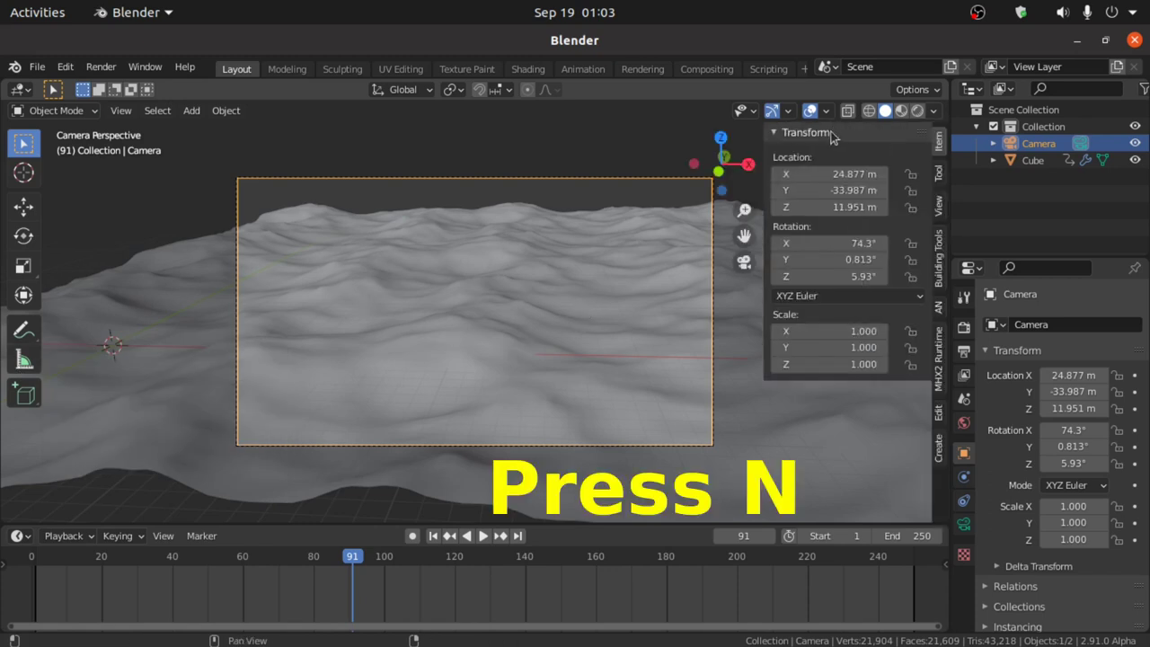
pyautogui.click(939, 208)
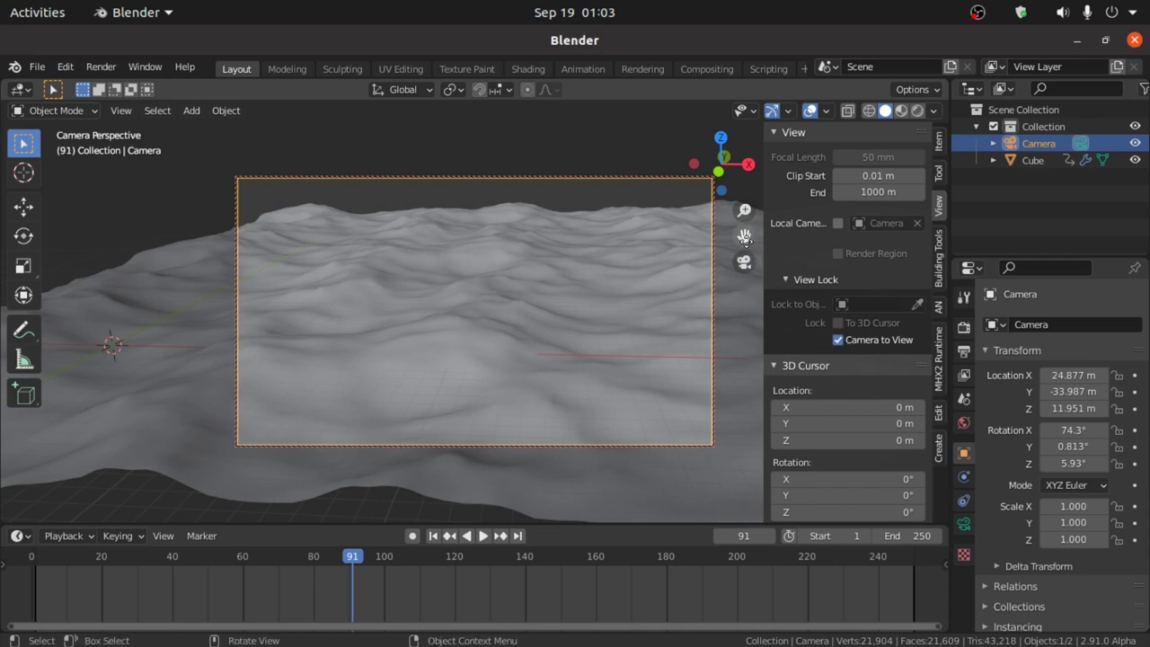
pyautogui.moveTo(744, 235)
pyautogui.mouseDown()
pyautogui.moveTo(685, 241)
pyautogui.moveTo(746, 245)
pyautogui.mouseUp()
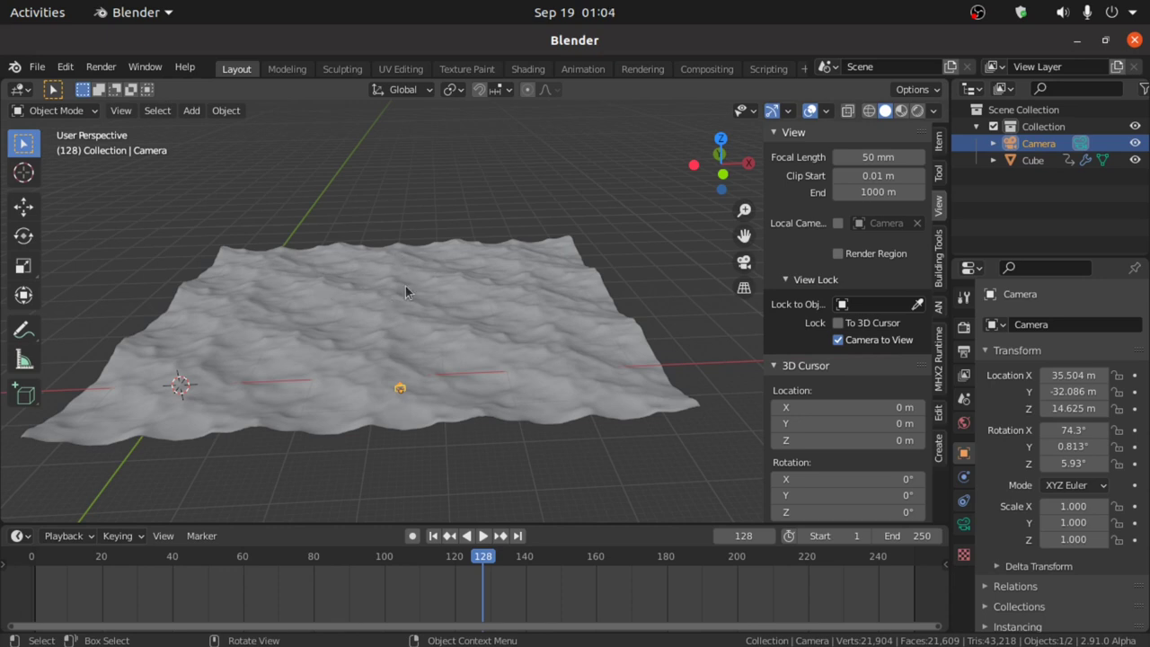
# Step: Append the "boat collection" collection from ship.blend in the Documents folder
pyautogui.click(36, 70)
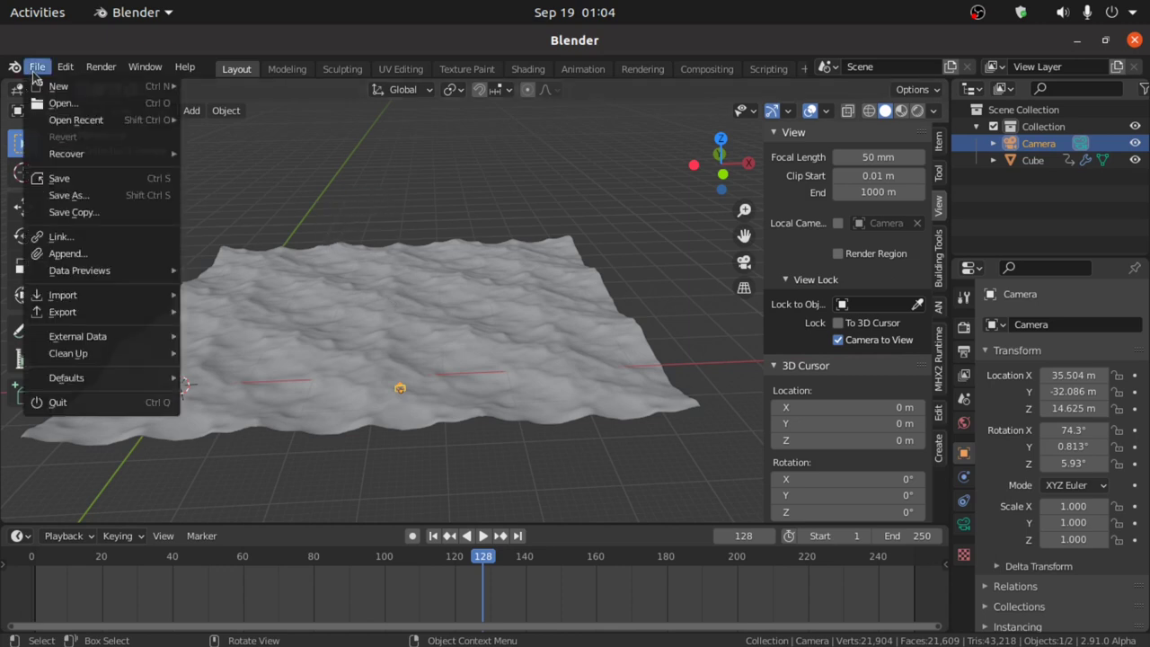
pyautogui.click(52, 256)
pyautogui.click(175, 290)
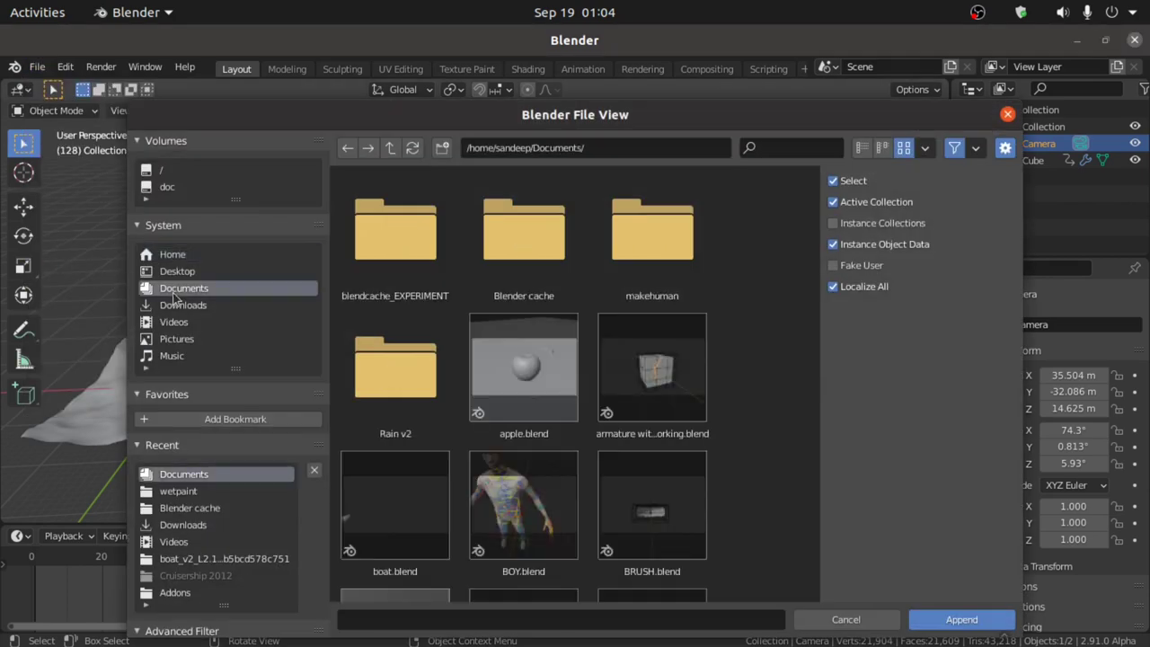
pyautogui.scroll(-6, 513, 396)
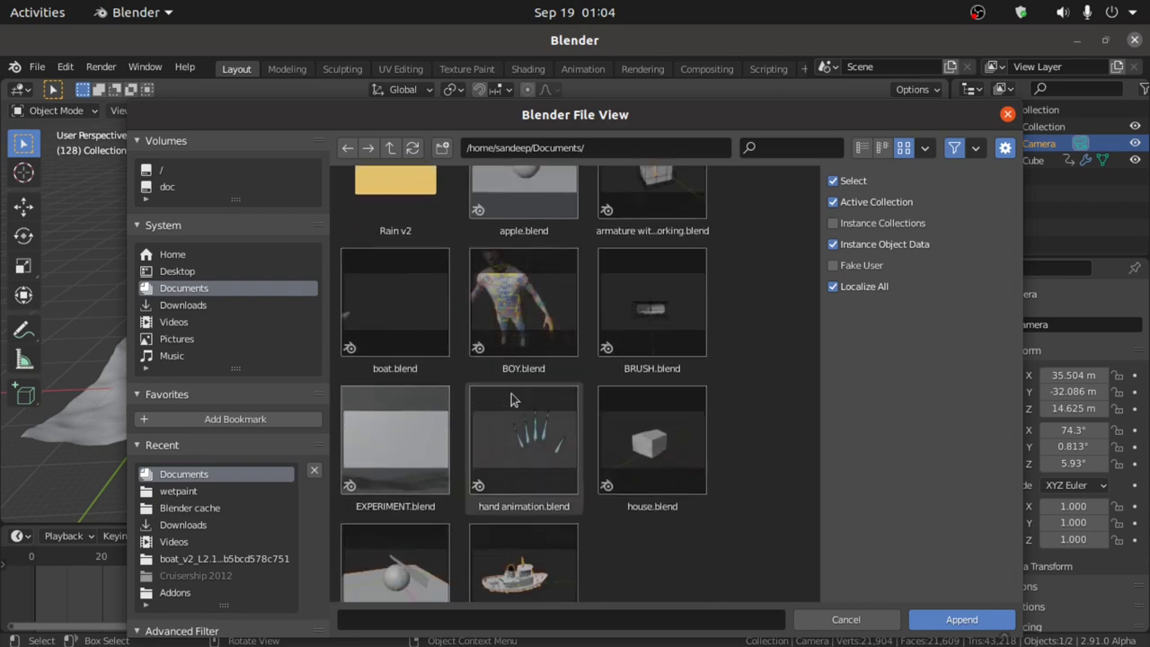
pyautogui.doubleClick(485, 542)
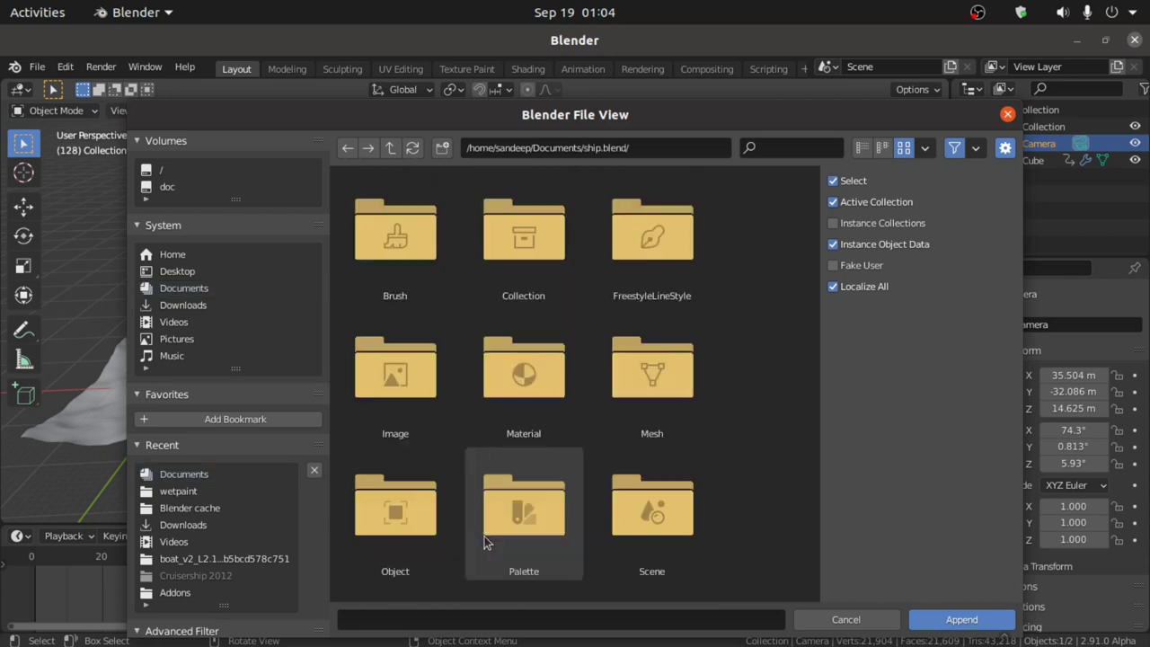
pyautogui.doubleClick(508, 289)
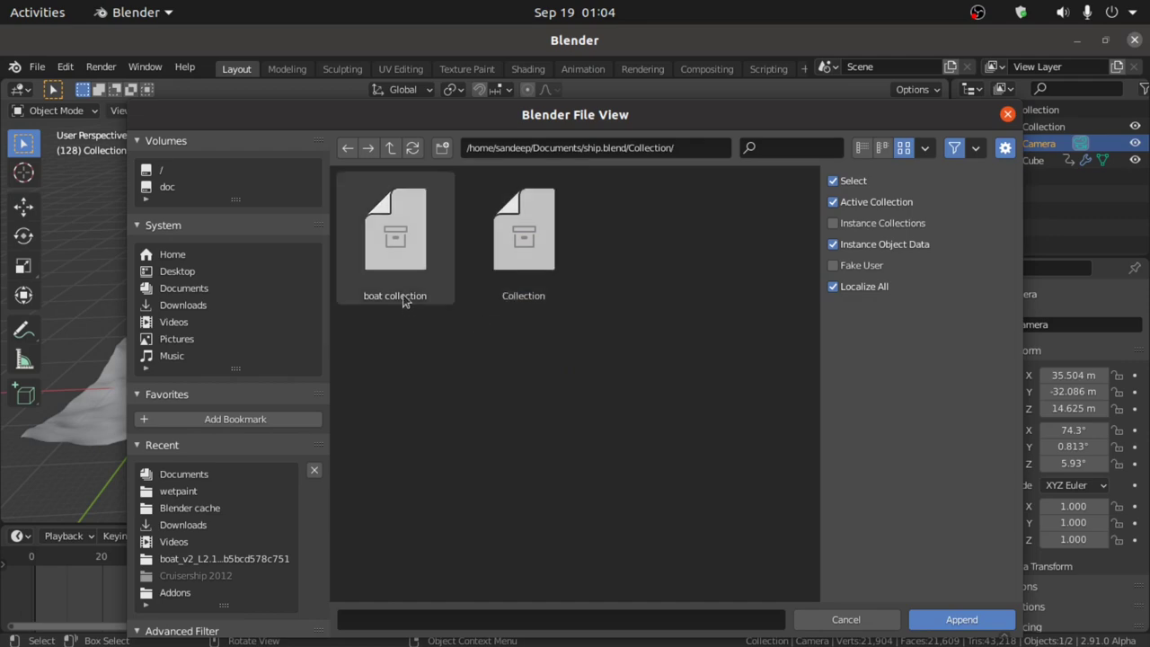
pyautogui.click(403, 301)
pyautogui.click(947, 622)
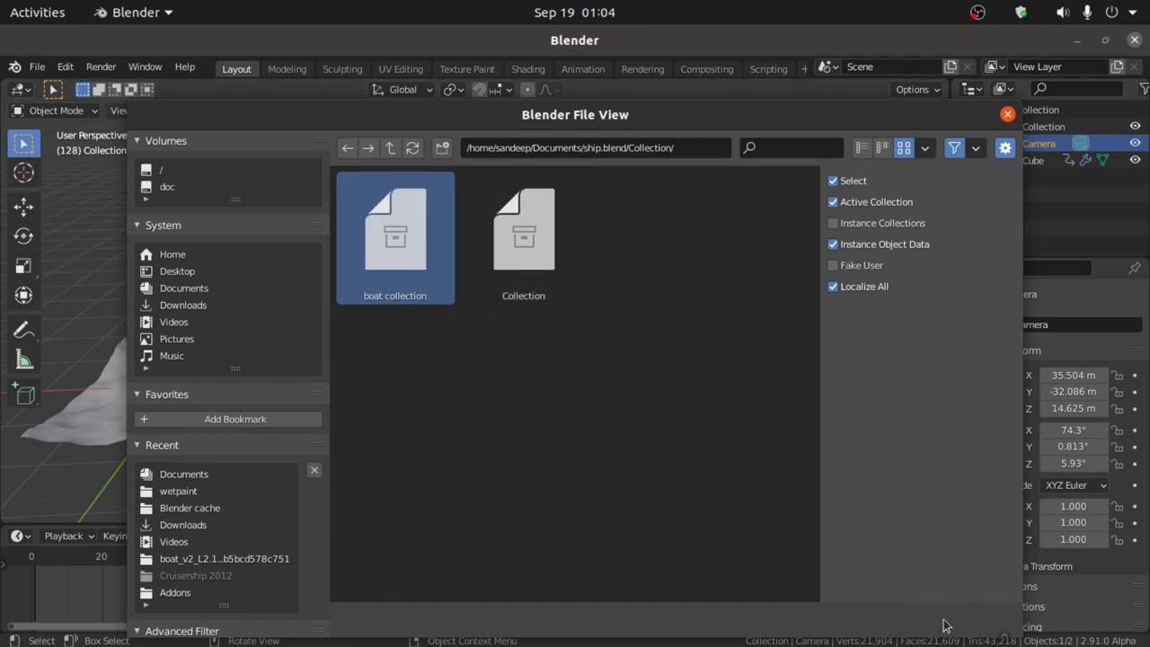
# Step: Rotate the appended boat -90° about the global Z axis
pyautogui.moveTo(568, 248)
pyautogui.mouseDown(button='middle')
pyautogui.moveTo(542, 267)
pyautogui.moveTo(566, 249)
pyautogui.mouseUp(button='middle')
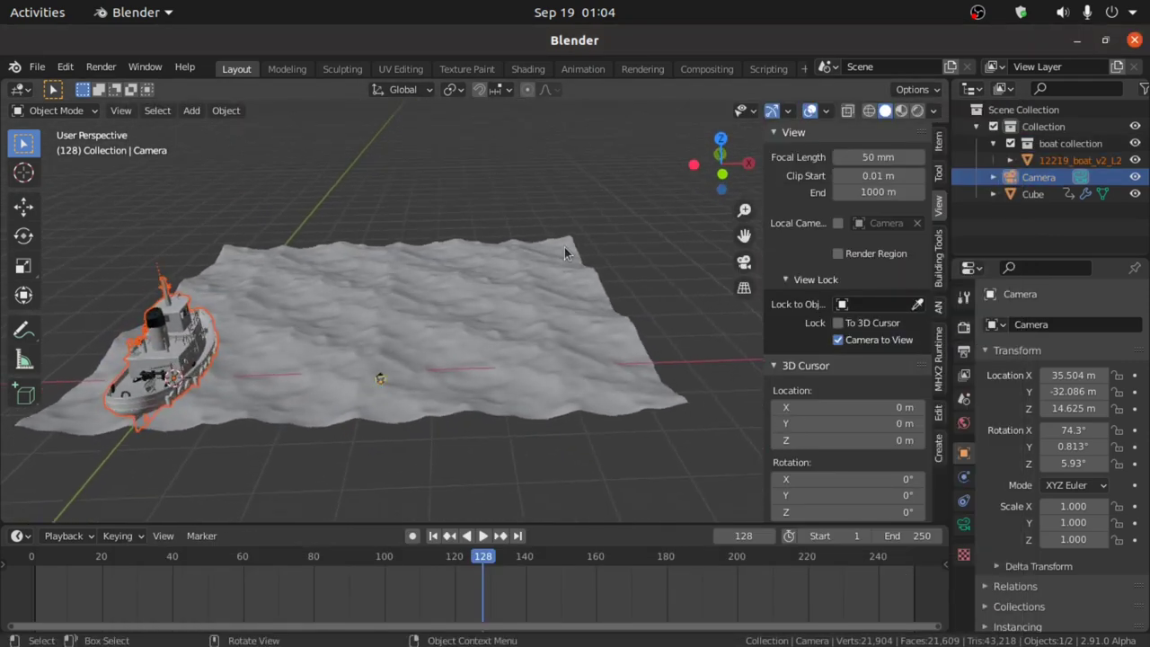
pyautogui.moveTo(268, 377); pyautogui.dragTo(279, 377, button='middle')
pyautogui.click(288, 481)
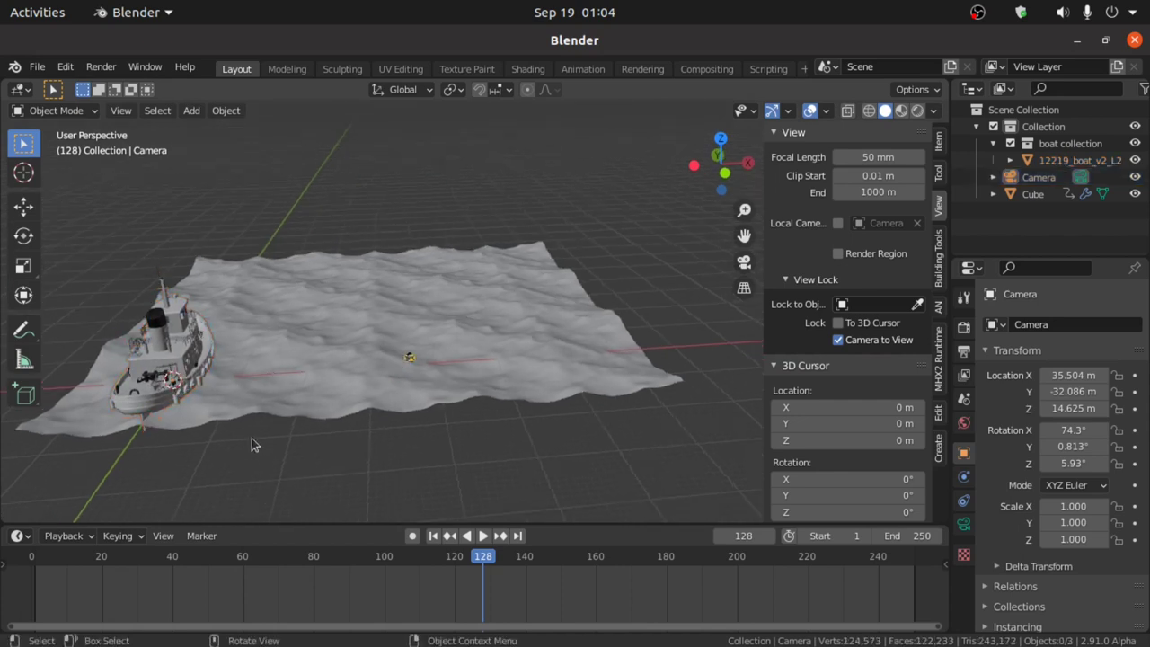
pyautogui.click(177, 362)
pyautogui.press('r')
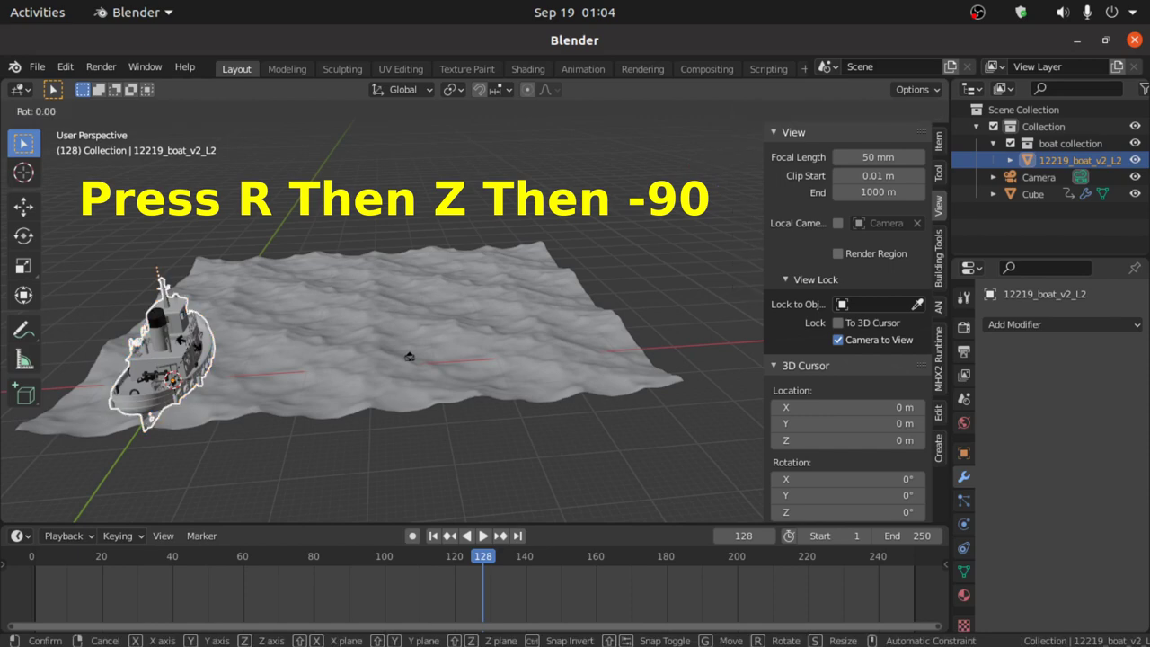
pyautogui.press('z')
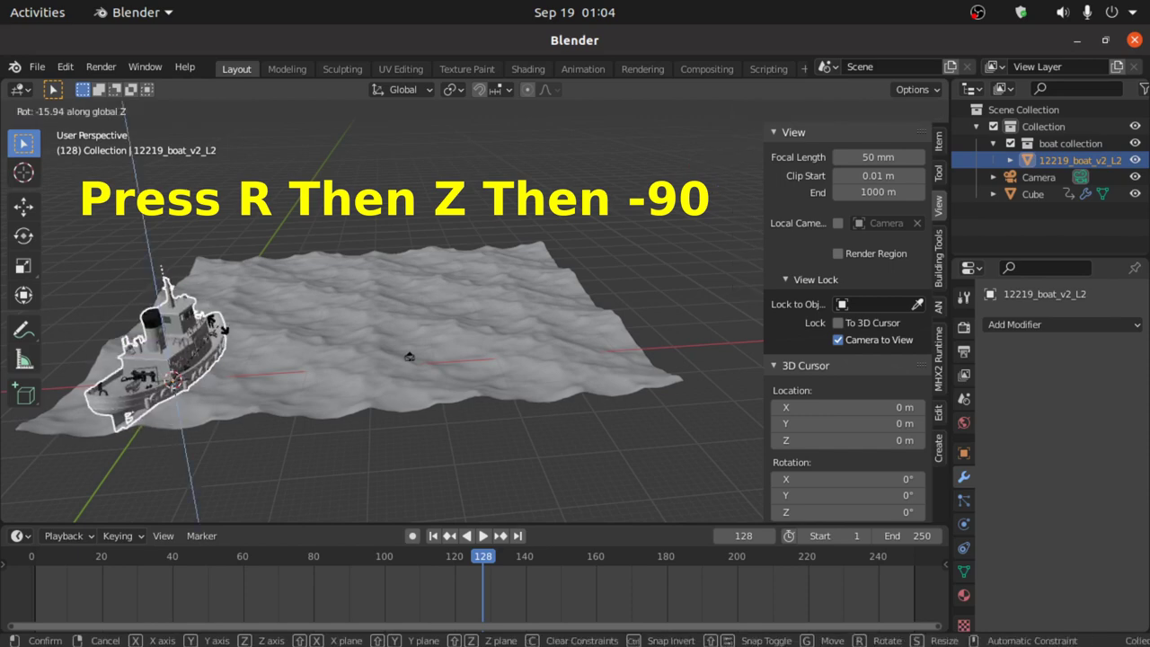
pyautogui.write('-9')
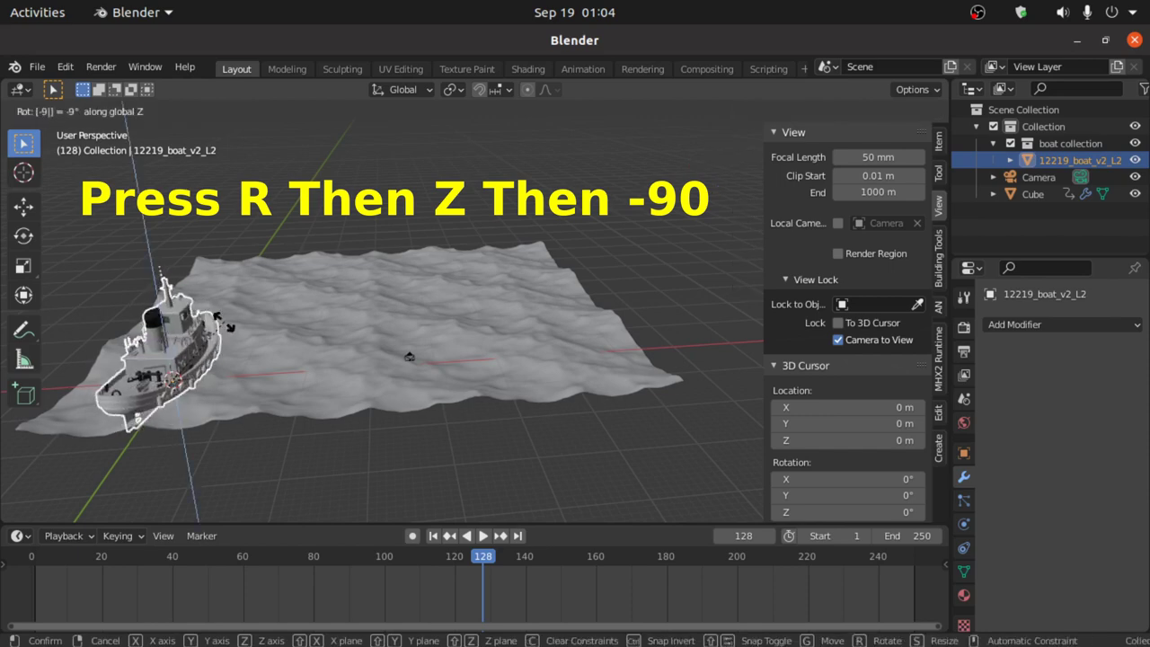
pyautogui.write('0')
pyautogui.press('Return')
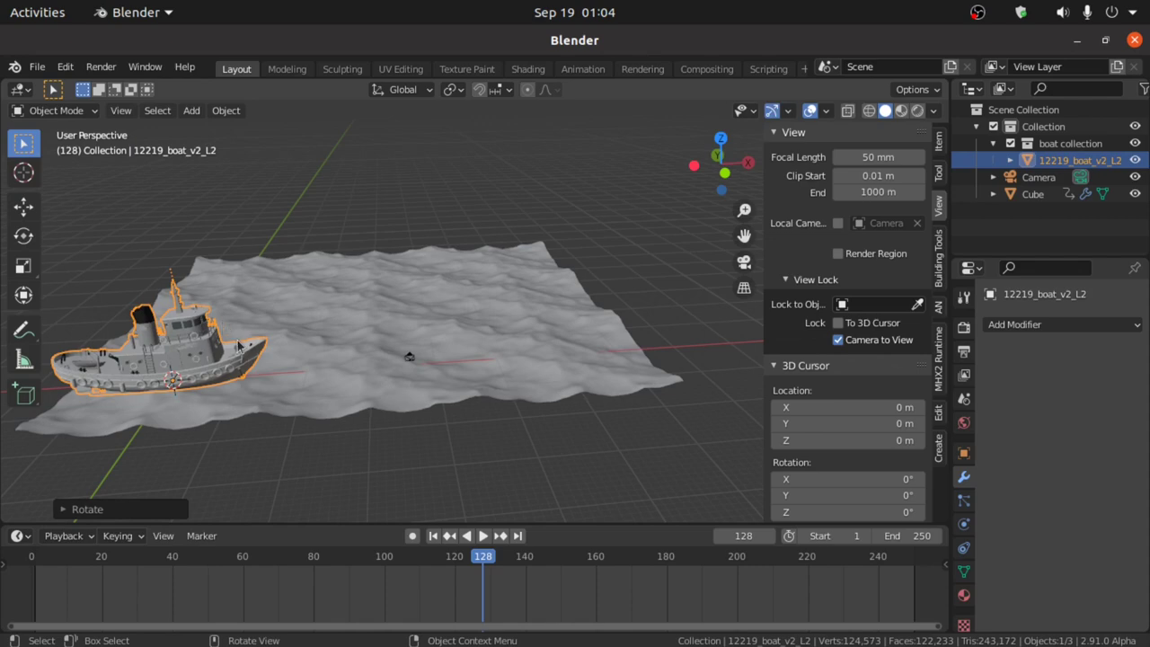
# Step: From the camera view, move the boat along the global Y axis to the far part of the ocean
pyautogui.press('KP_0')
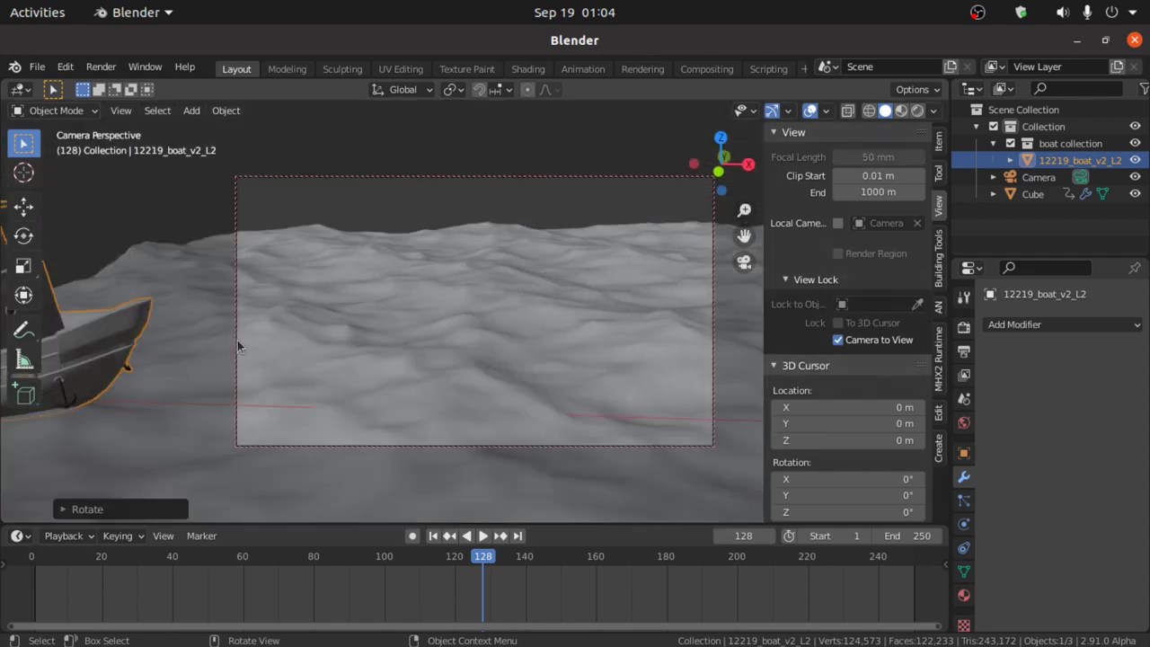
pyautogui.click(94, 344)
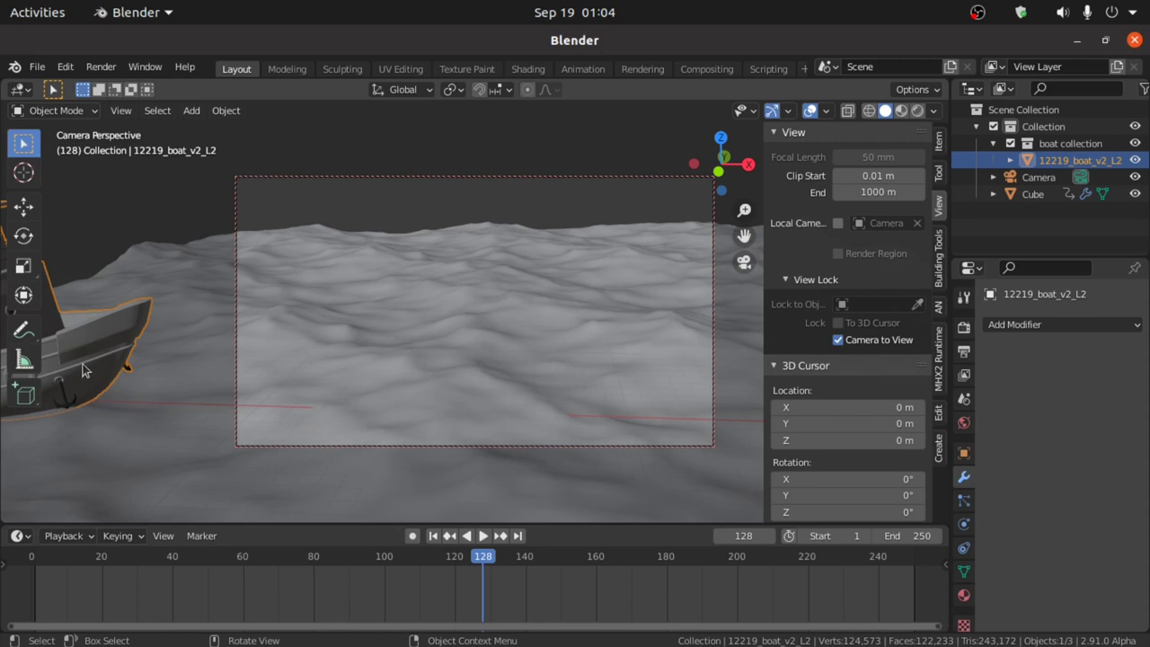
pyautogui.press('g')
pyautogui.press('y')
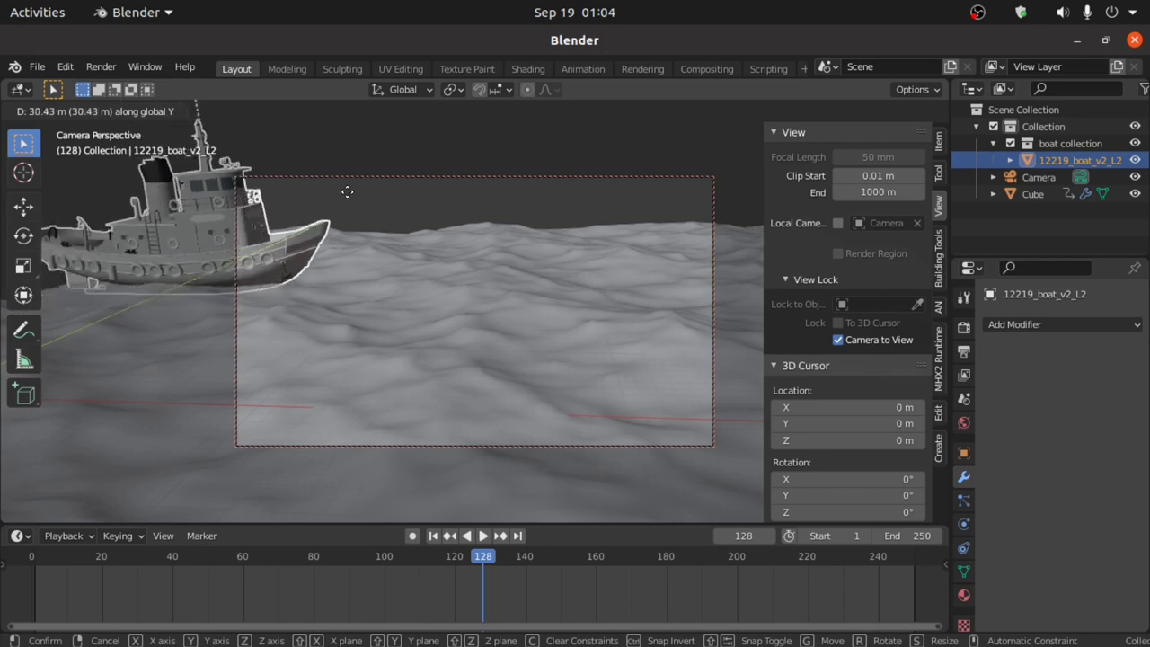
pyautogui.click(392, 182)
# Step: Lower the camera to about X 40.3 m, Y -32.7 m, Z 3.8 m and tilt it to about 93.1° on X
pyautogui.click(1039, 177)
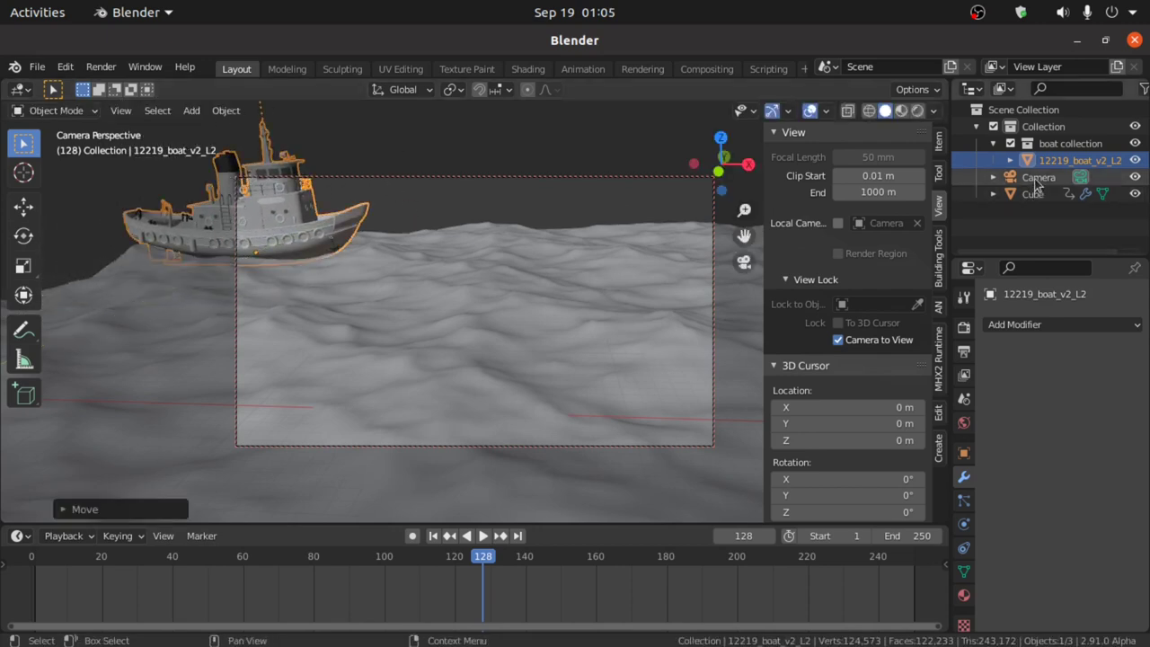
pyautogui.moveTo(721, 167); pyautogui.dragTo(720, 128)
pyautogui.press('n')
pyautogui.moveTo(906, 163); pyautogui.dragTo(903, 166)
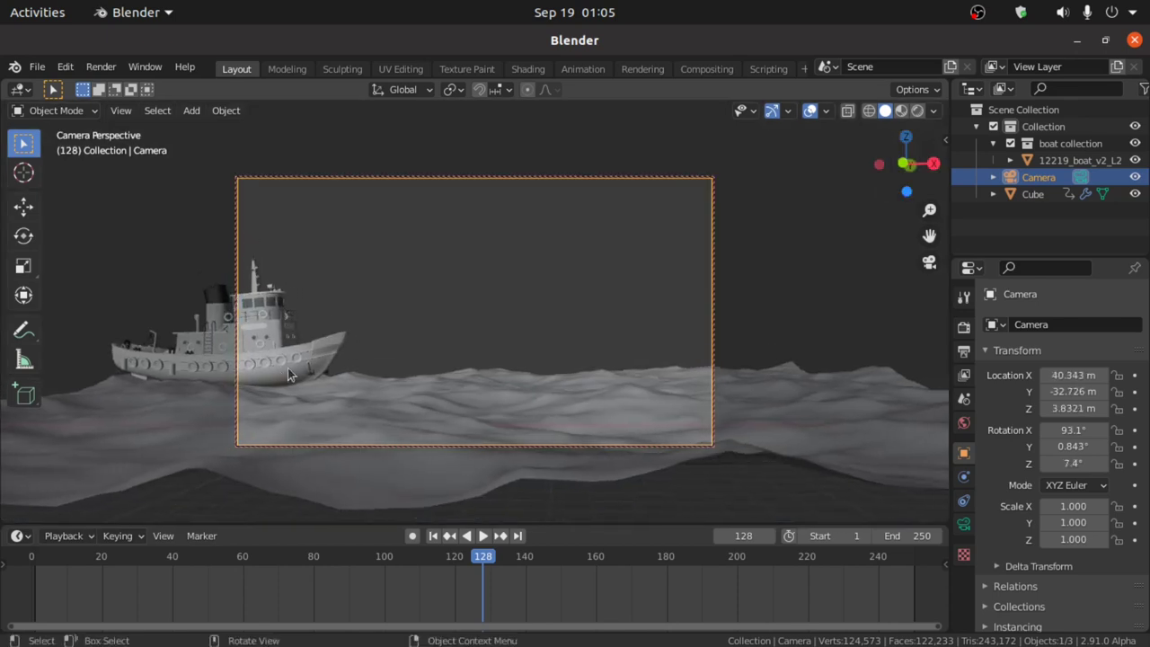
# Step: Add a plane mesh to the scene
pyautogui.hotkey('shift', 'a')
pyautogui.moveTo(431, 284)
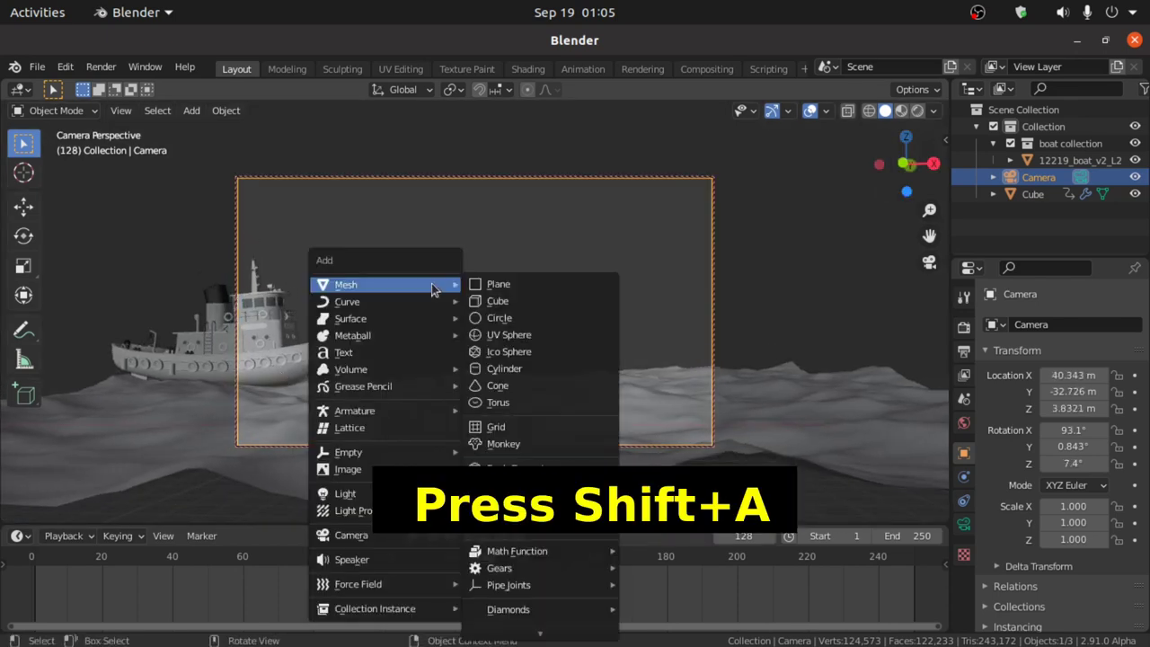
pyautogui.click(508, 290)
# Step: Subdivide the new plane in Edit Mode with the number of cuts set to 100
pyautogui.moveTo(506, 296); pyautogui.dragTo(424, 388, button='middle')
pyautogui.scroll(-2, 291, 366)
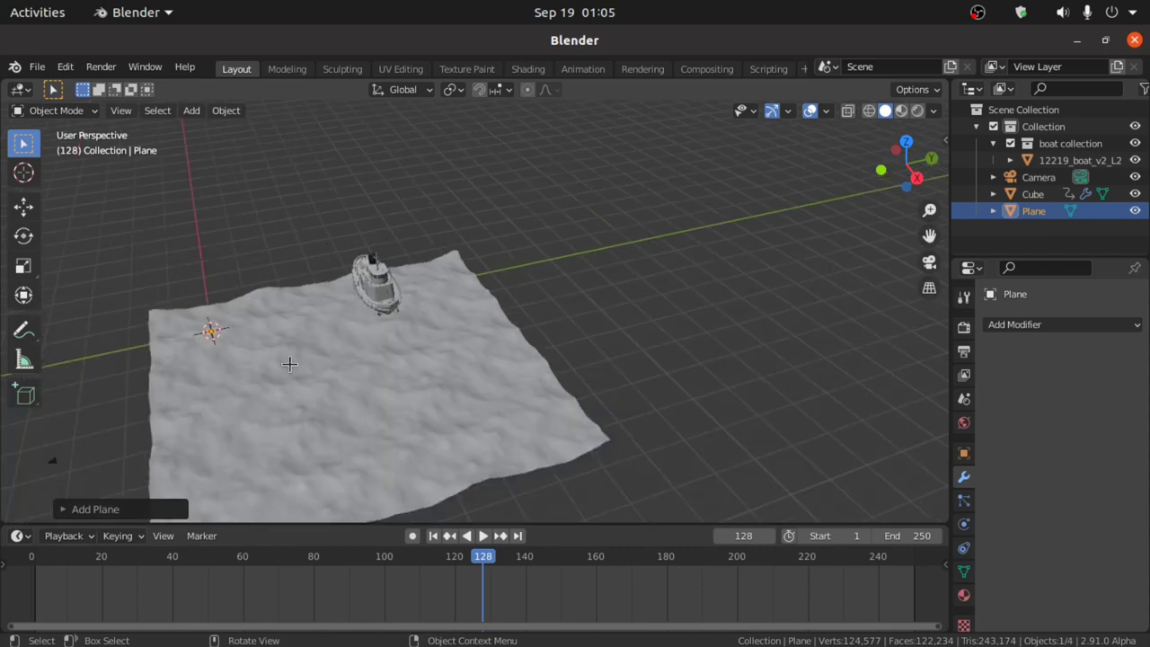
pyautogui.press('Tab')
pyautogui.scroll(3, 161, 326)
pyautogui.moveTo(171, 327); pyautogui.dragTo(506, 362, button='middle')
pyautogui.scroll(4, 512, 416)
pyautogui.moveTo(452, 245); pyautogui.dragTo(407, 243, button='middle')
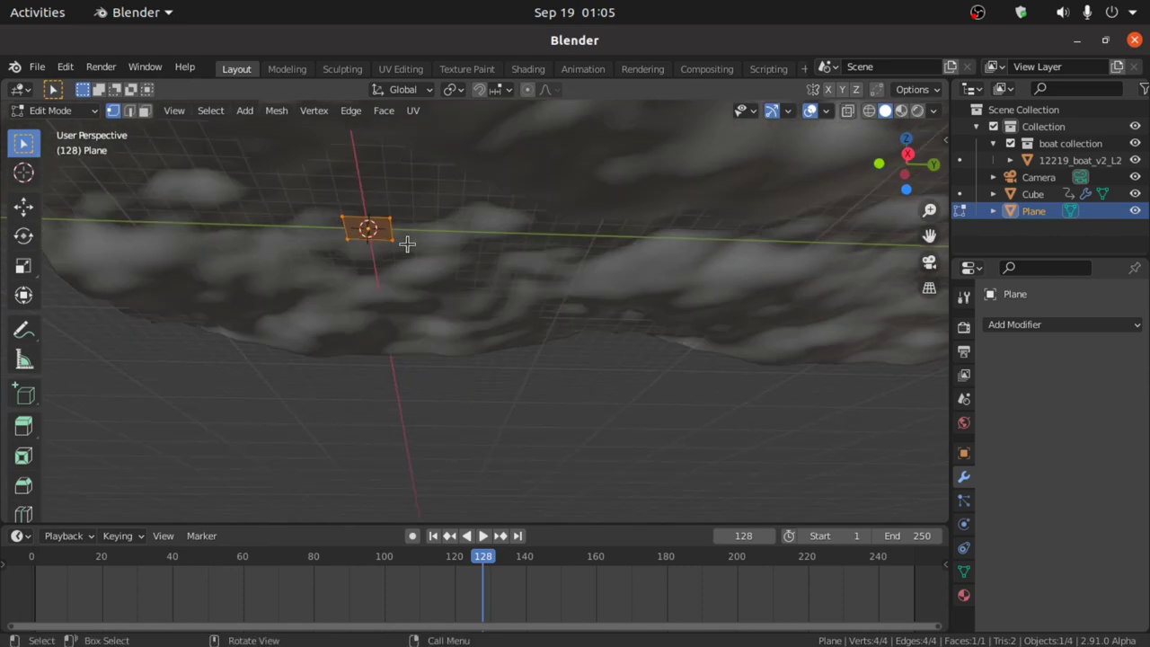
pyautogui.rightClick(407, 244)
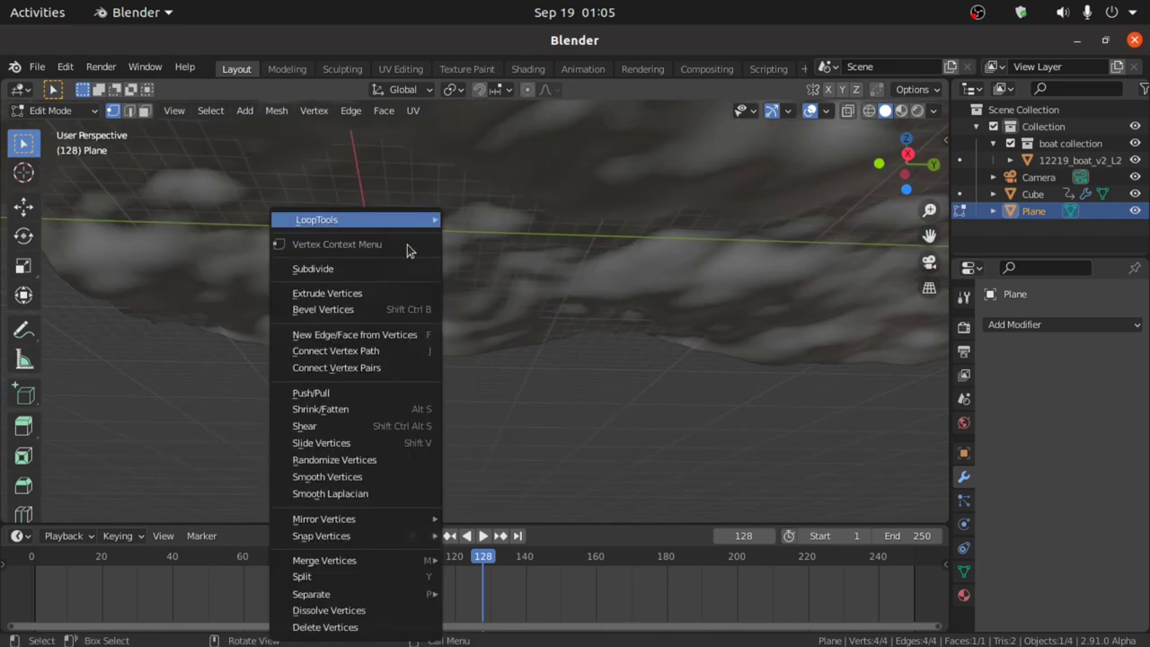
pyautogui.click(346, 269)
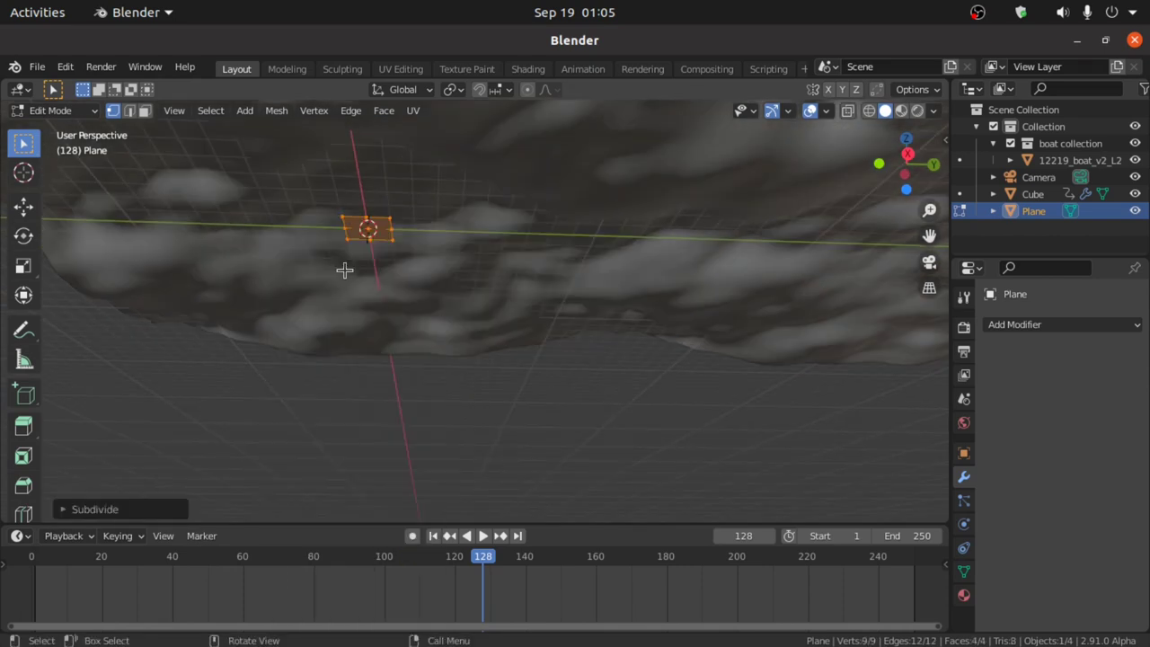
pyautogui.click(63, 511)
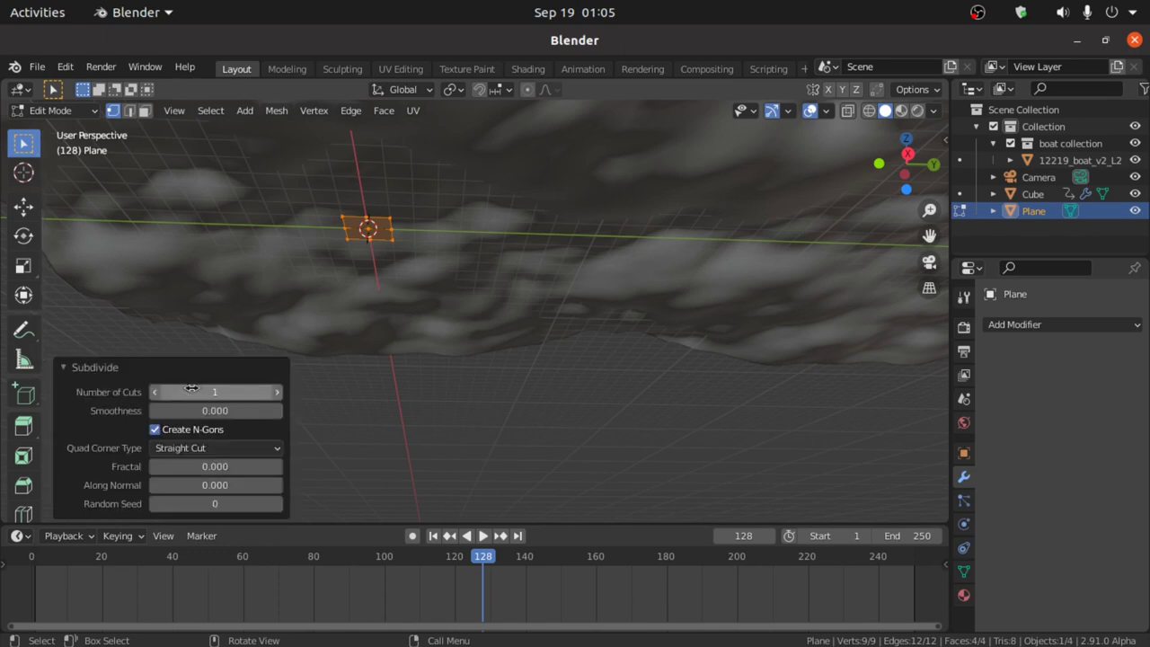
pyautogui.click(193, 390)
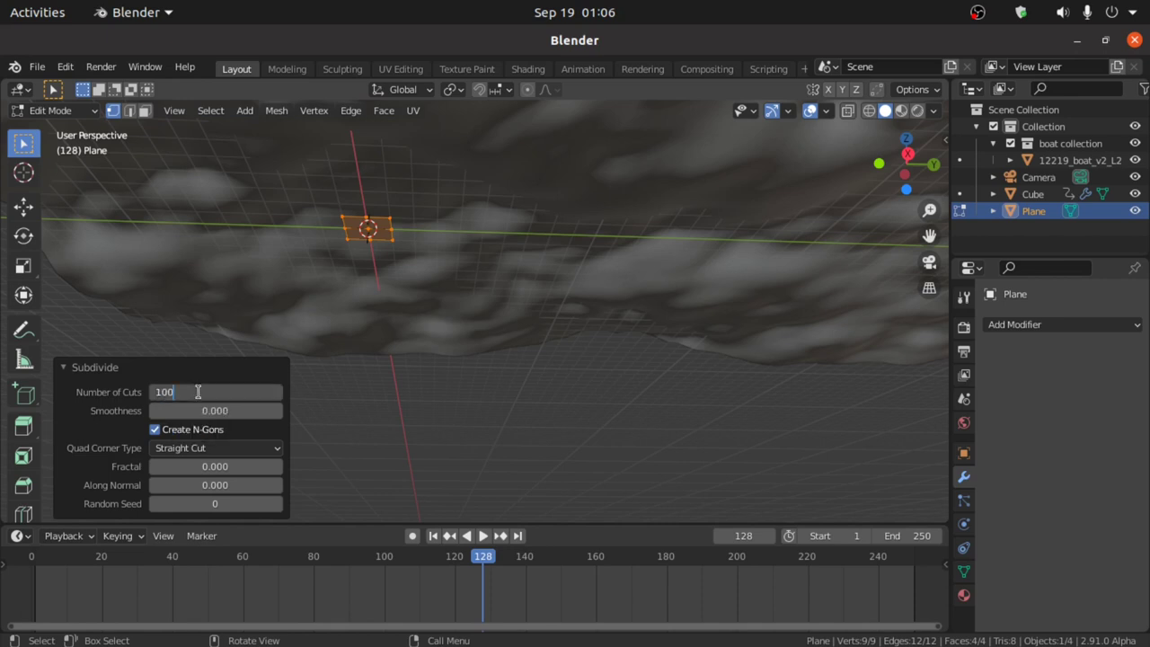
pyautogui.press('Return')
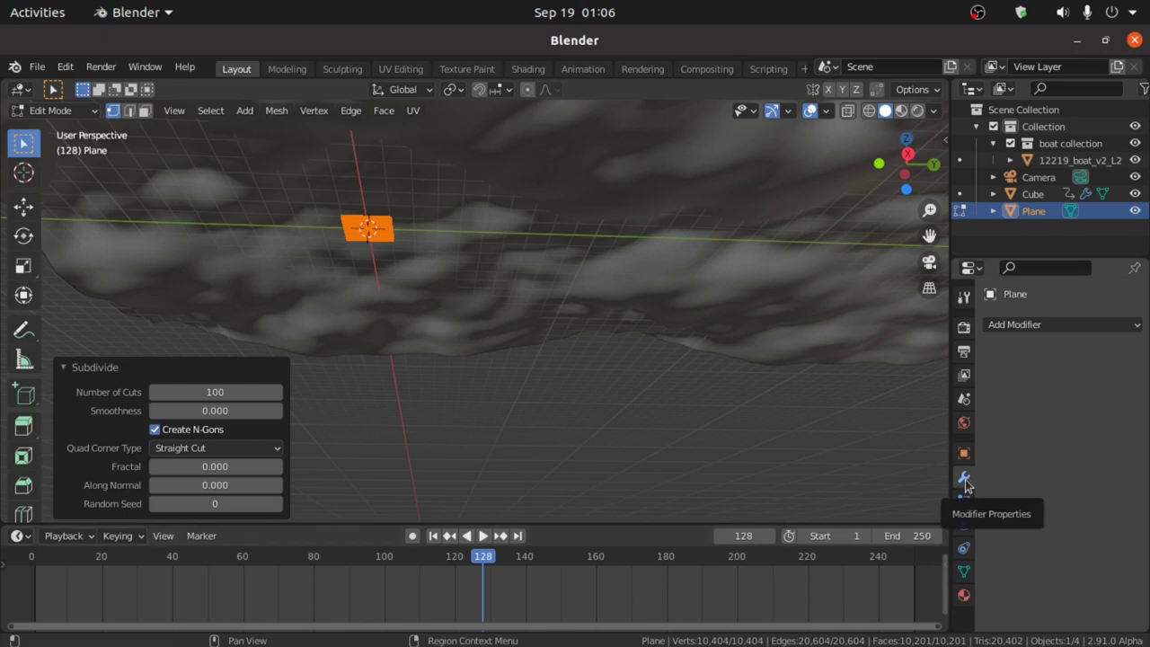
# Step: Add a Shrinkwrap modifier to the plane and set its target to Cube
pyautogui.click(1038, 325)
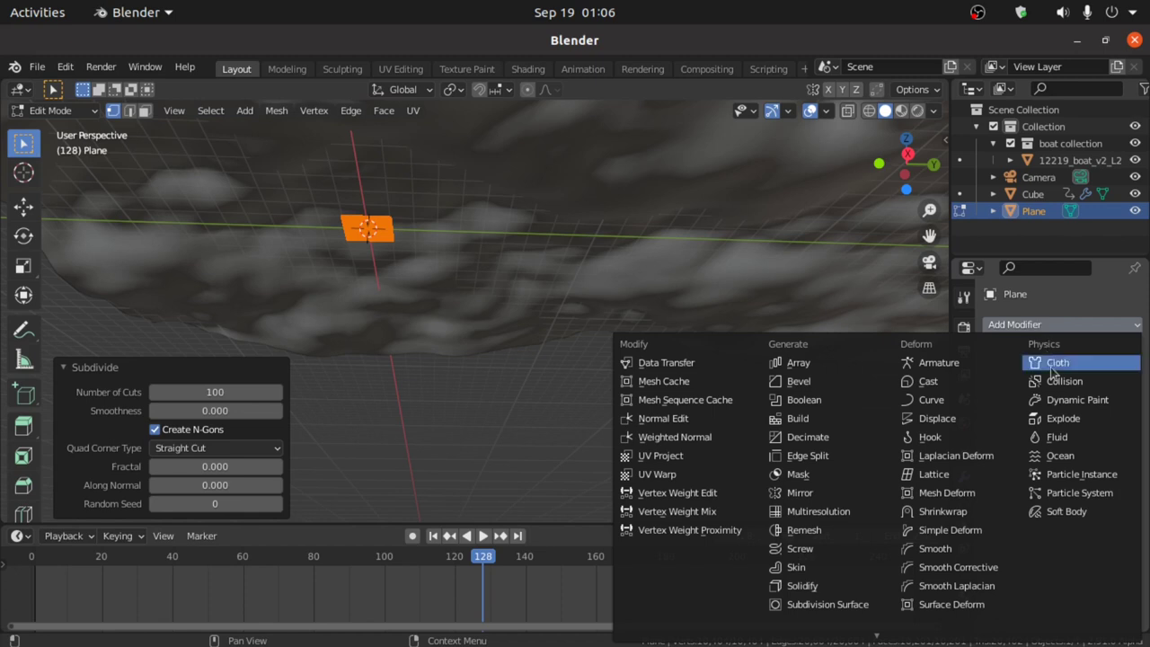
pyautogui.click(938, 513)
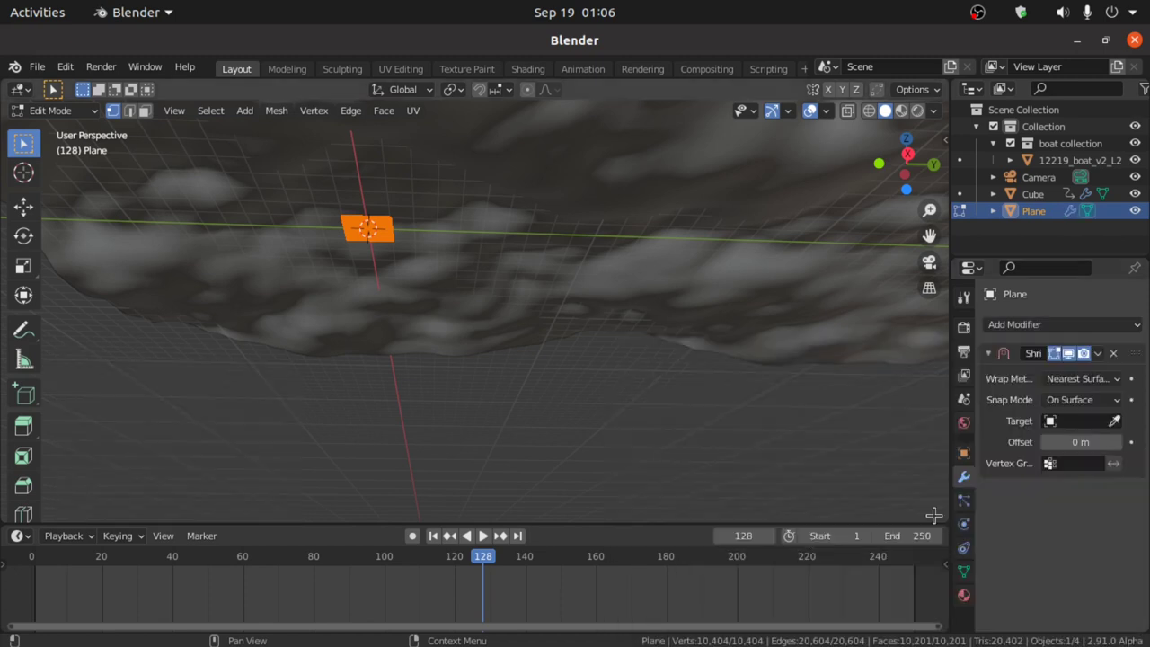
pyautogui.click(1072, 421)
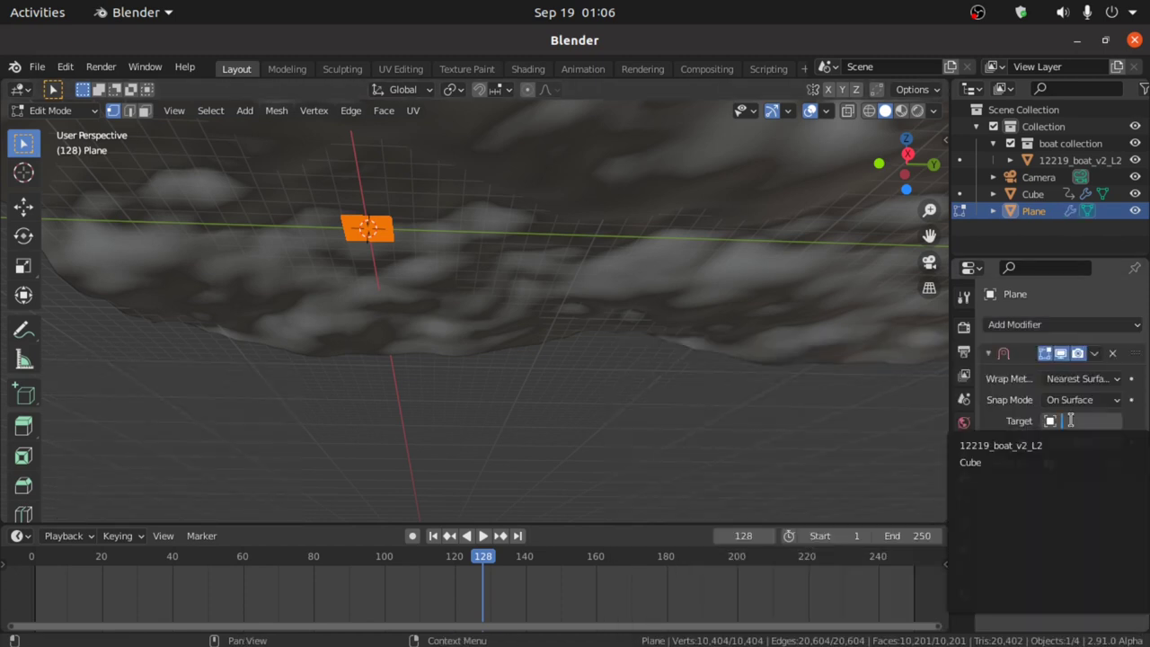
pyautogui.click(1002, 463)
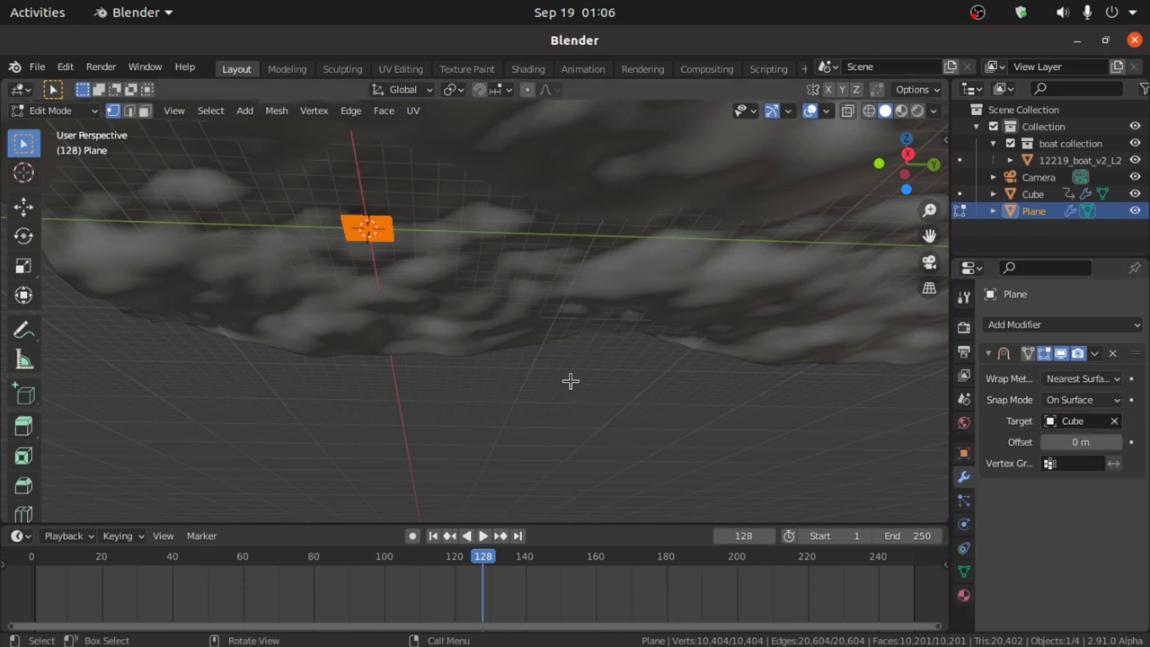
# Step: Return to Object Mode and move the plane beyond the boat, near the ocean's far corner at its negative X edge
pyautogui.moveTo(570, 380); pyautogui.dragTo(560, 443, button='middle')
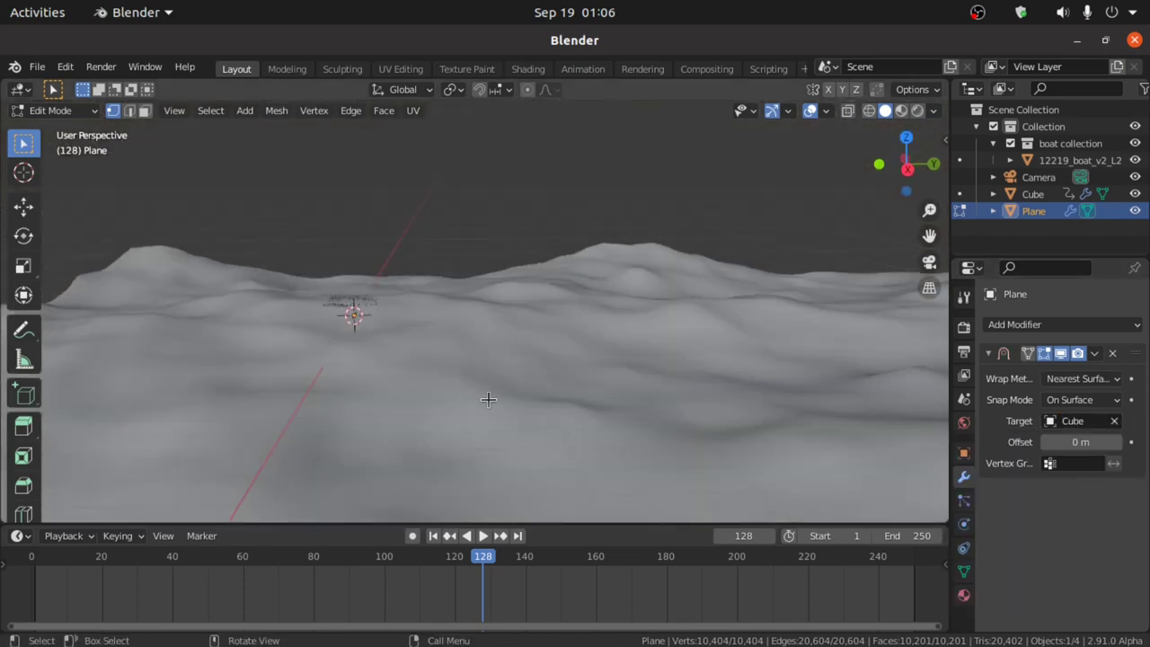
pyautogui.press('Tab')
pyautogui.moveTo(486, 404); pyautogui.dragTo(175, 291, button='middle')
pyautogui.click(25, 206)
pyautogui.moveTo(281, 286); pyautogui.dragTo(393, 288, button='middle')
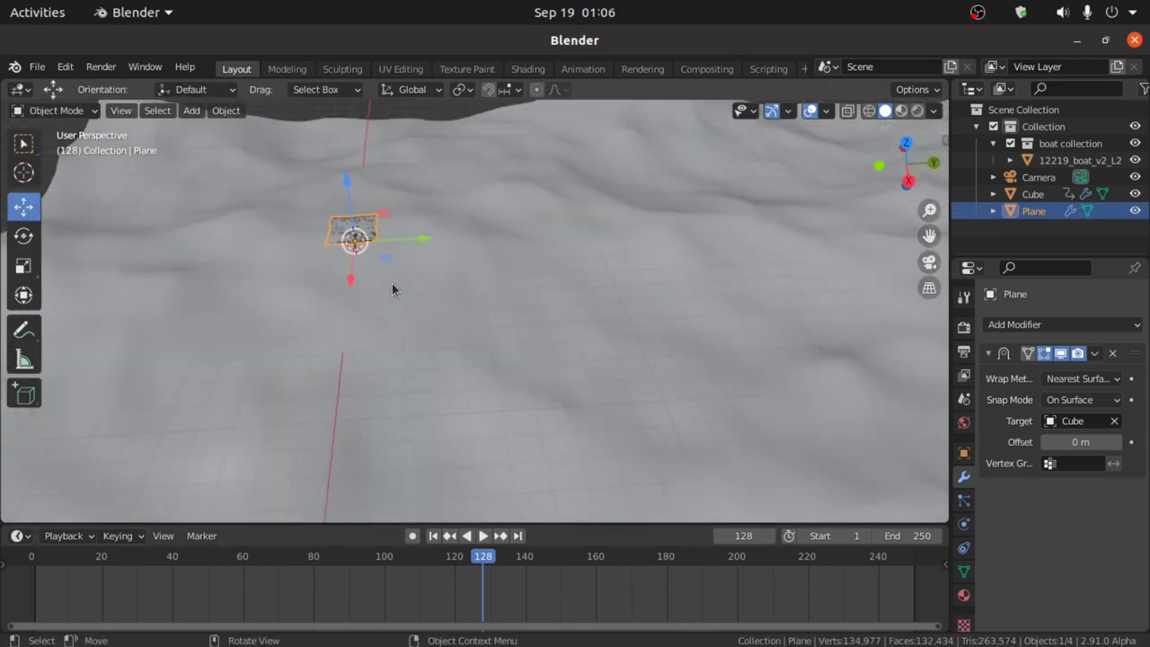
pyautogui.moveTo(403, 250); pyautogui.dragTo(387, 305)
pyautogui.press('KP_7')
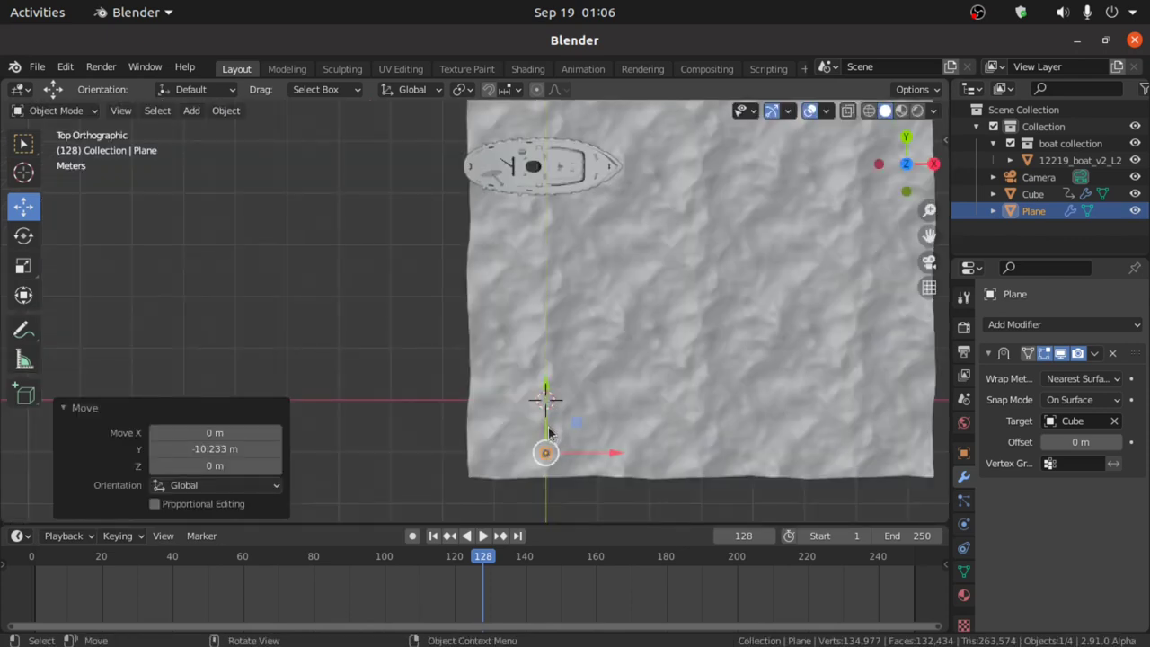
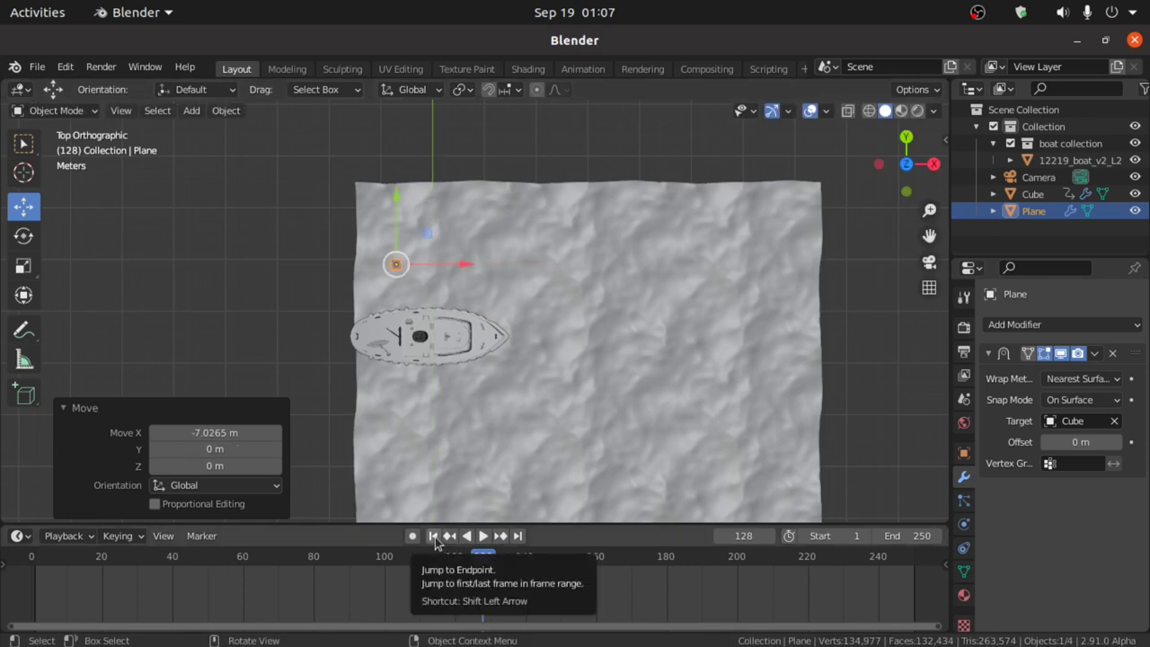
# Step: At frame 1, move the plane about -1.14 m along X and insert a Location keyframe
pyautogui.click(433, 536)
pyautogui.moveTo(440, 242); pyautogui.dragTo(435, 243)
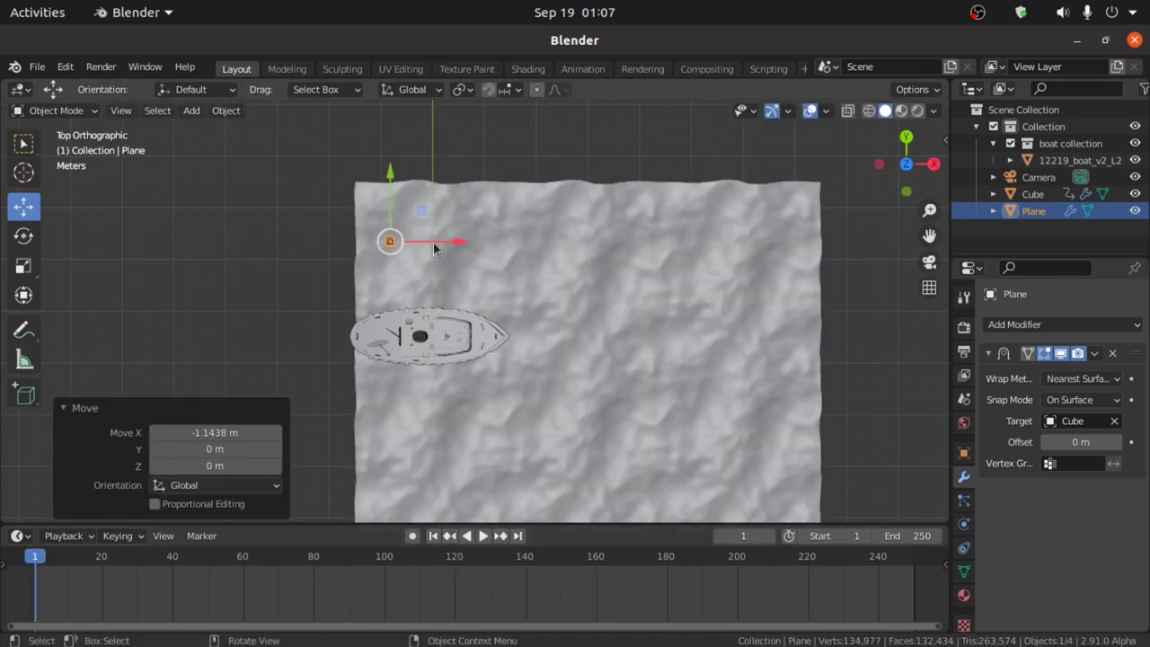
pyautogui.press('i')
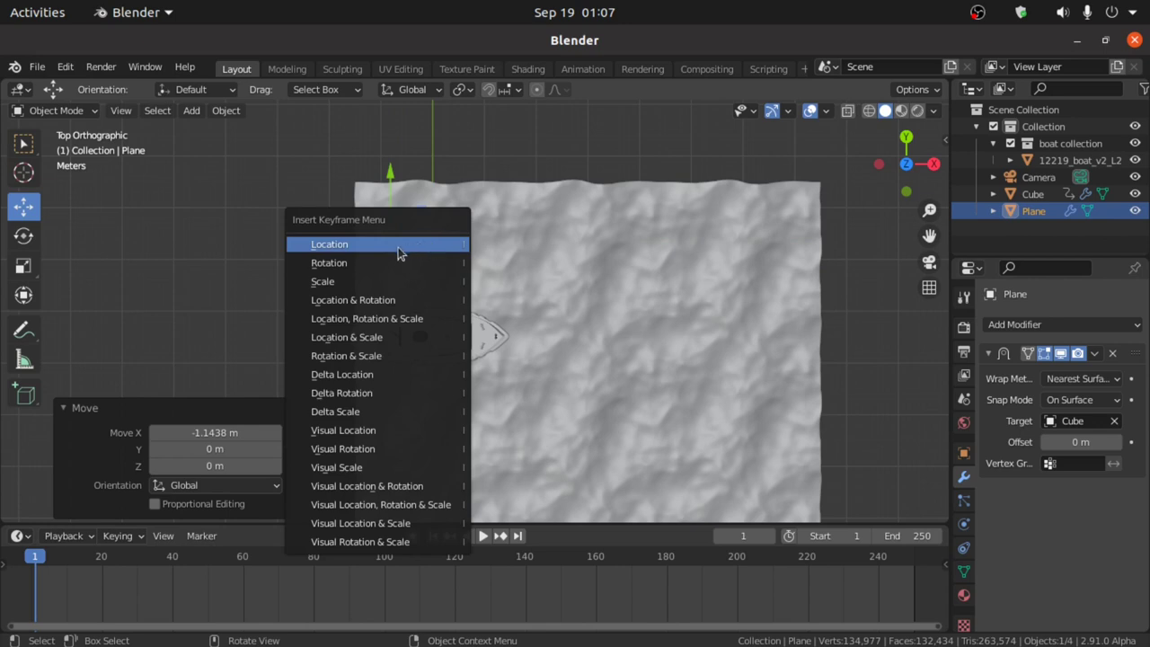
pyautogui.click(398, 246)
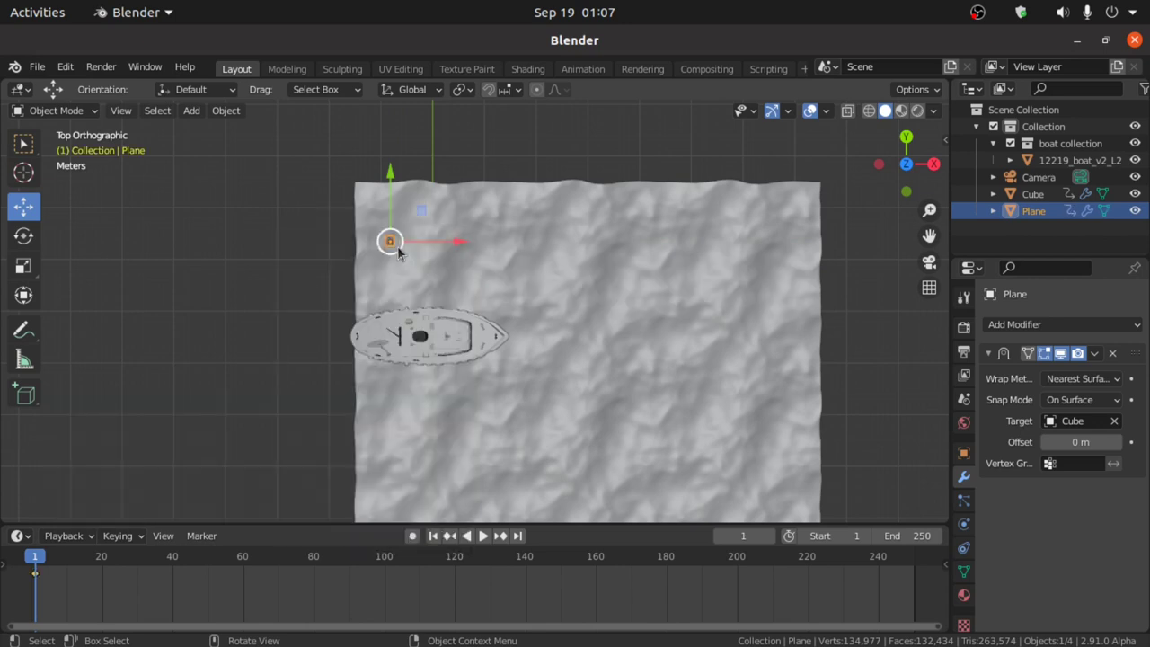
# Step: At frame 250, move the plane about 76.1 m along X and insert a Location keyframe
pyautogui.click(518, 536)
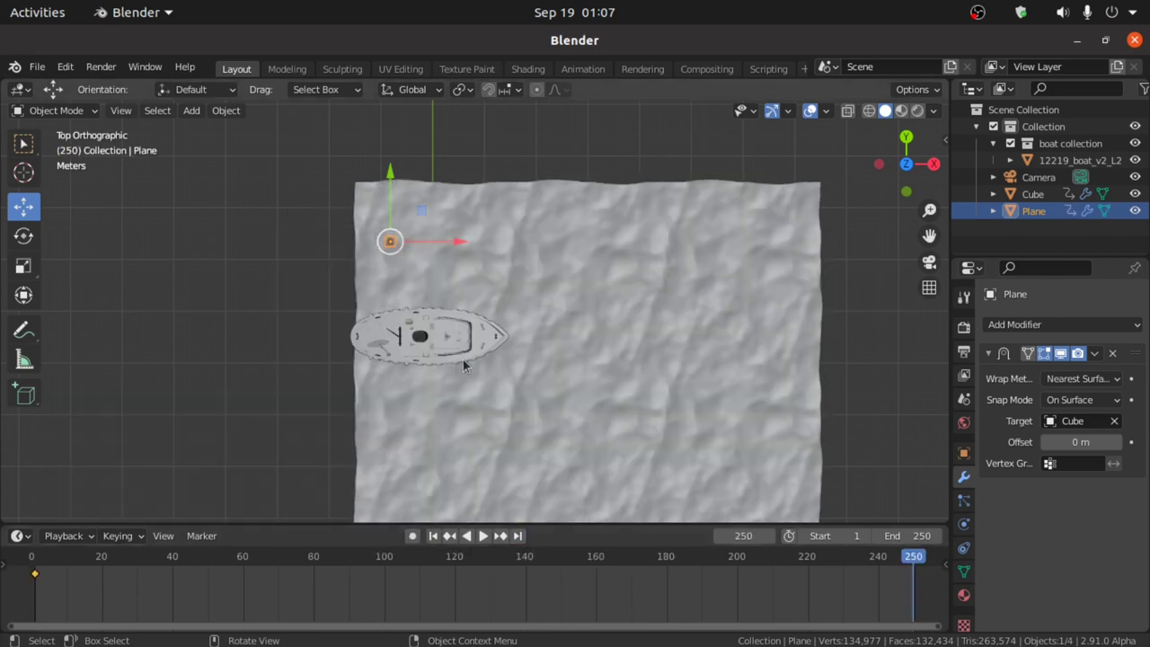
pyautogui.moveTo(455, 243); pyautogui.dragTo(844, 260)
pyautogui.press('i')
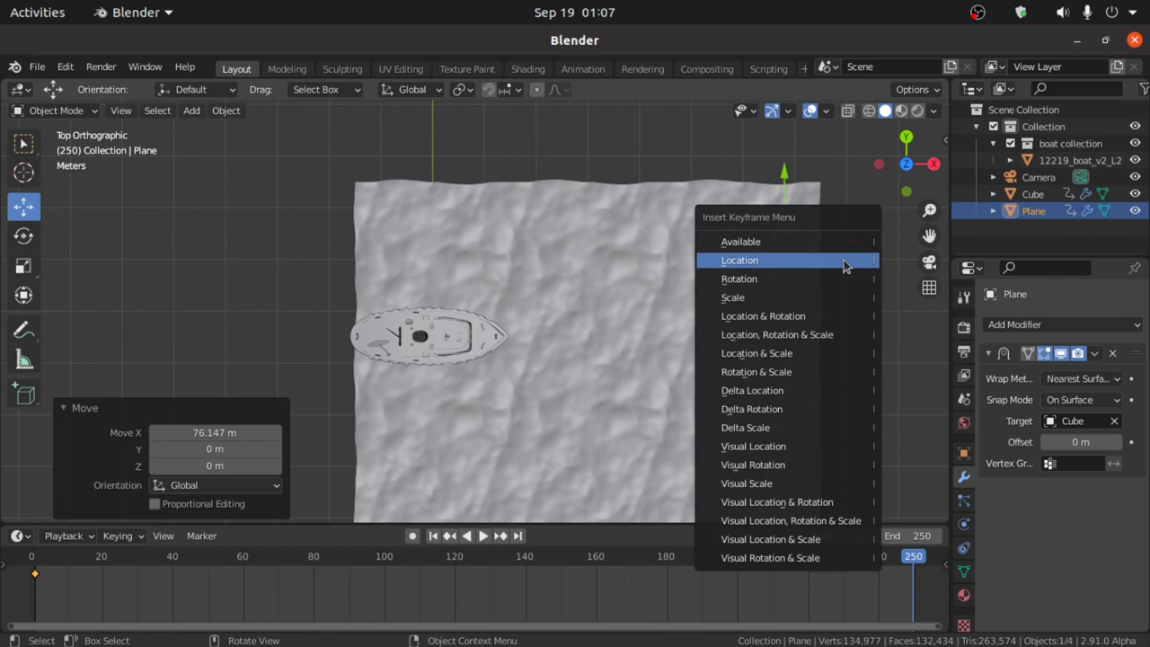
pyautogui.click(765, 262)
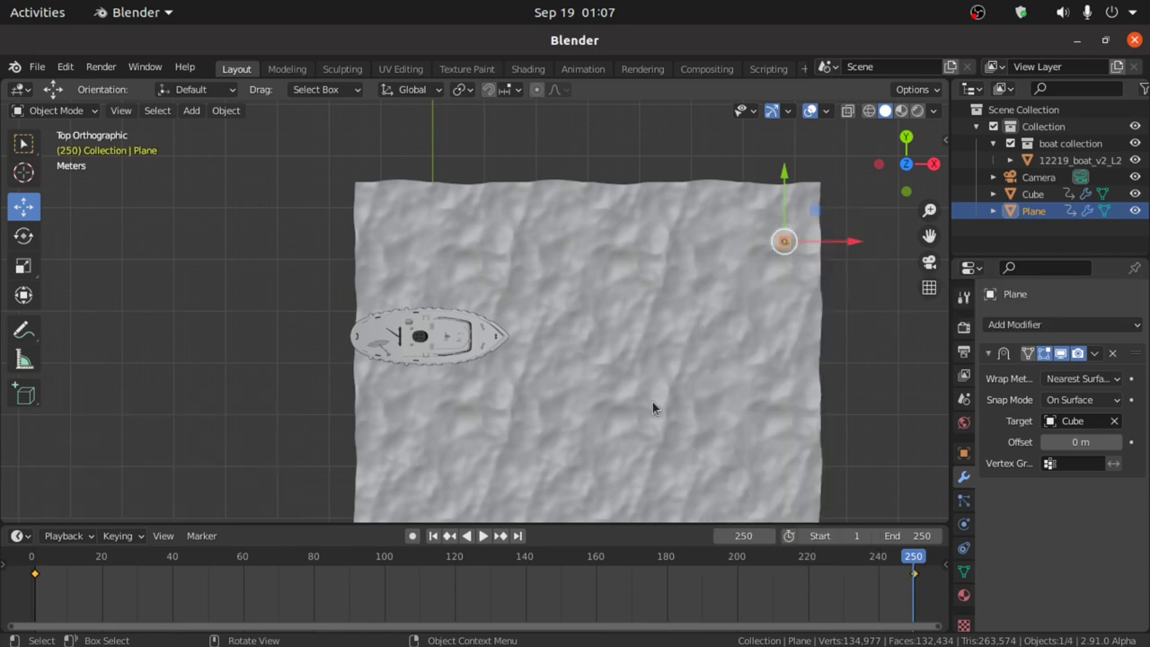
# Step: Preview the plane's movement across the ocean from frame 1
pyautogui.click(432, 535)
pyautogui.press('space')
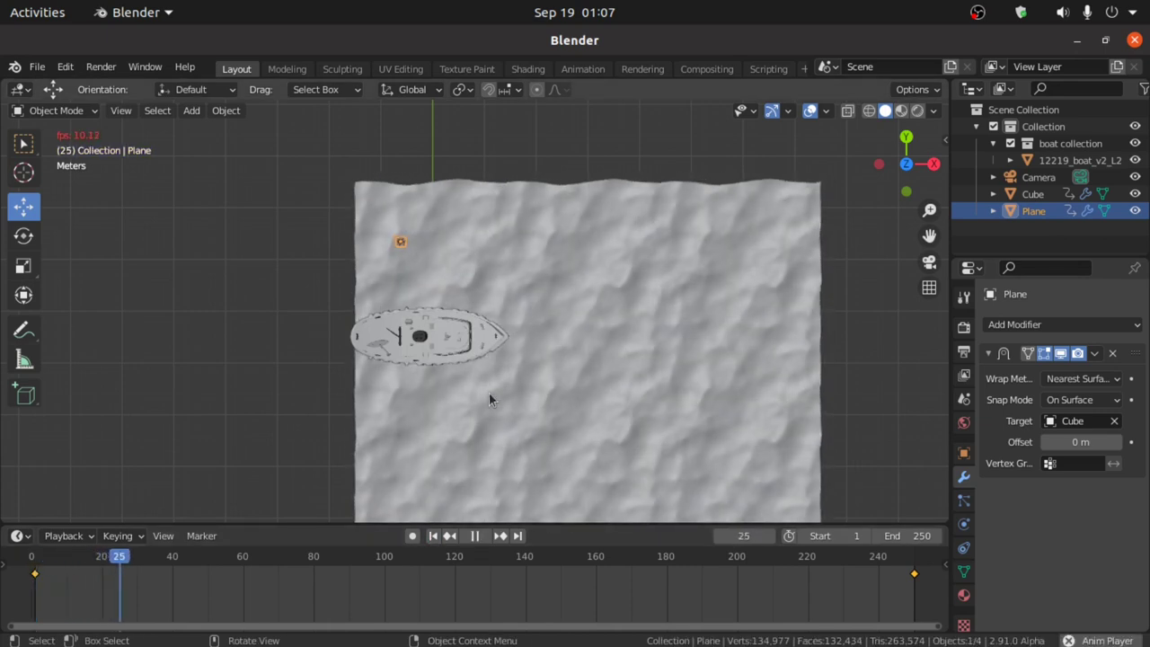
pyautogui.press('space')
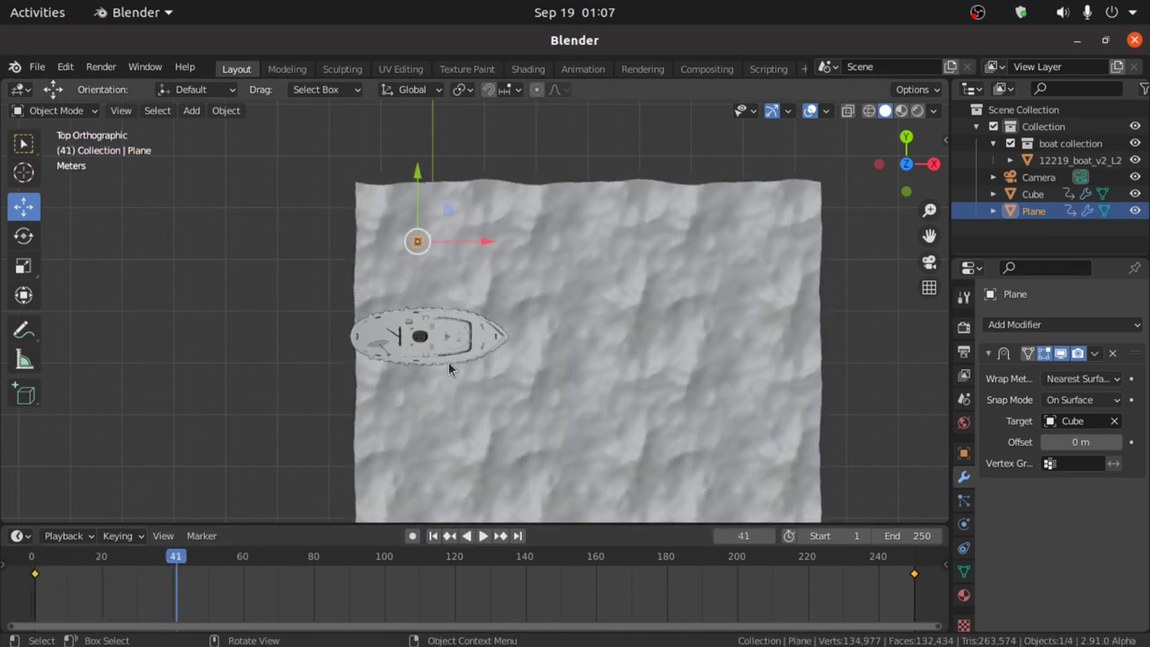
# Step: Add a Copy Location constraint to the boat with Plane as its target
pyautogui.click(440, 355)
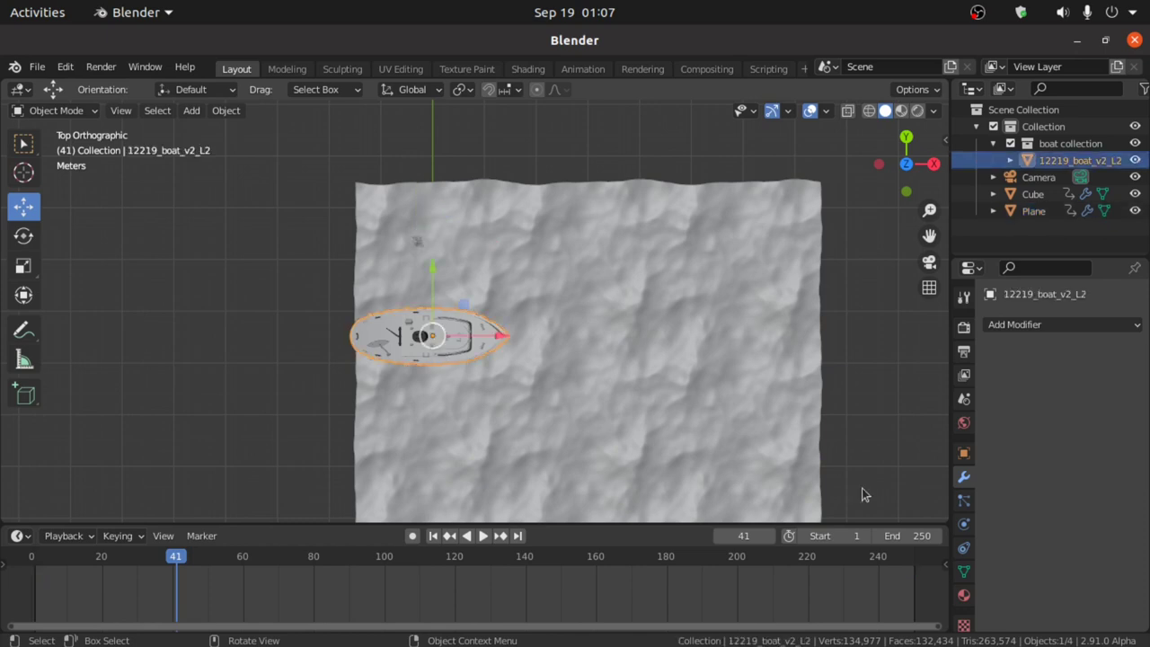
pyautogui.click(964, 555)
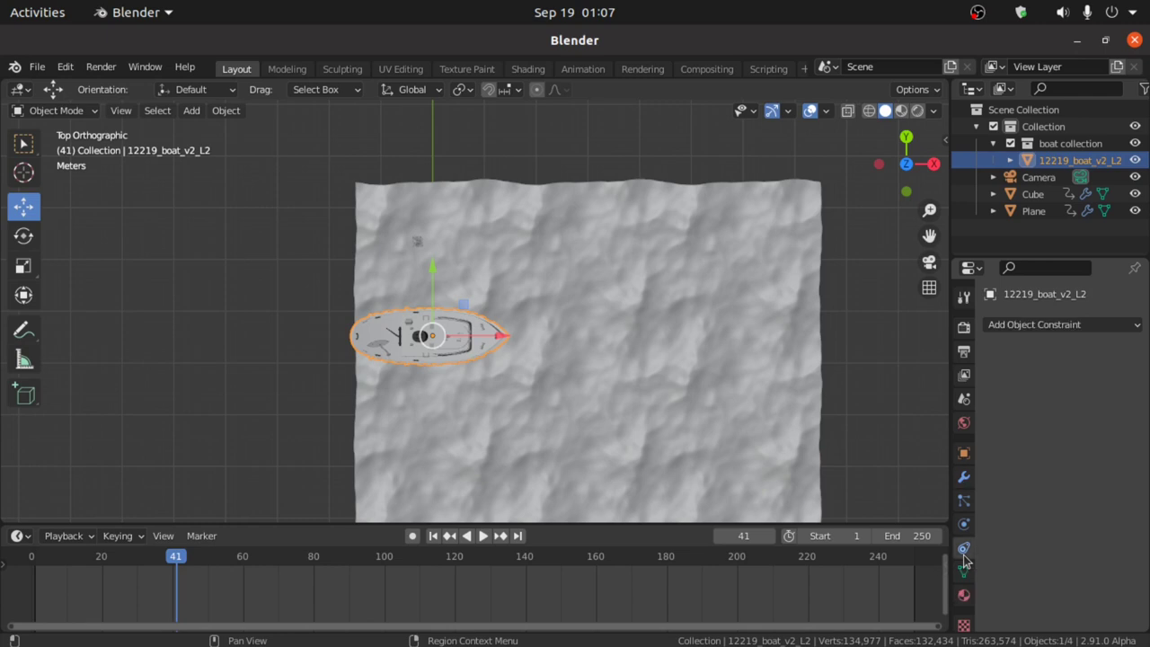
pyautogui.click(1052, 328)
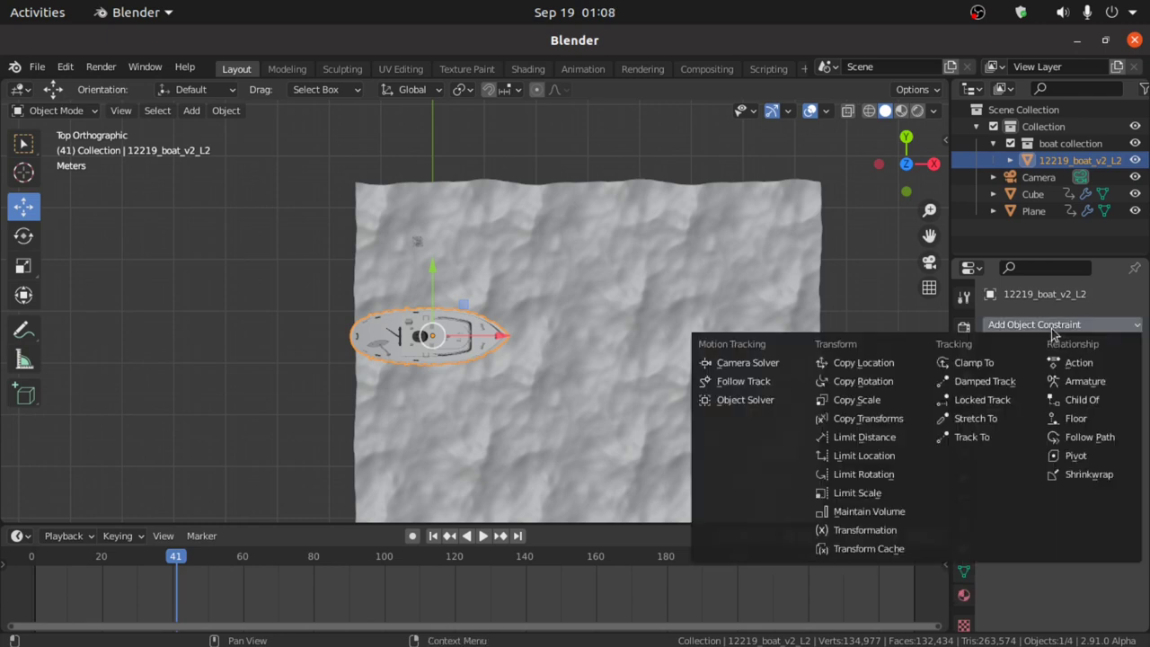
pyautogui.click(879, 369)
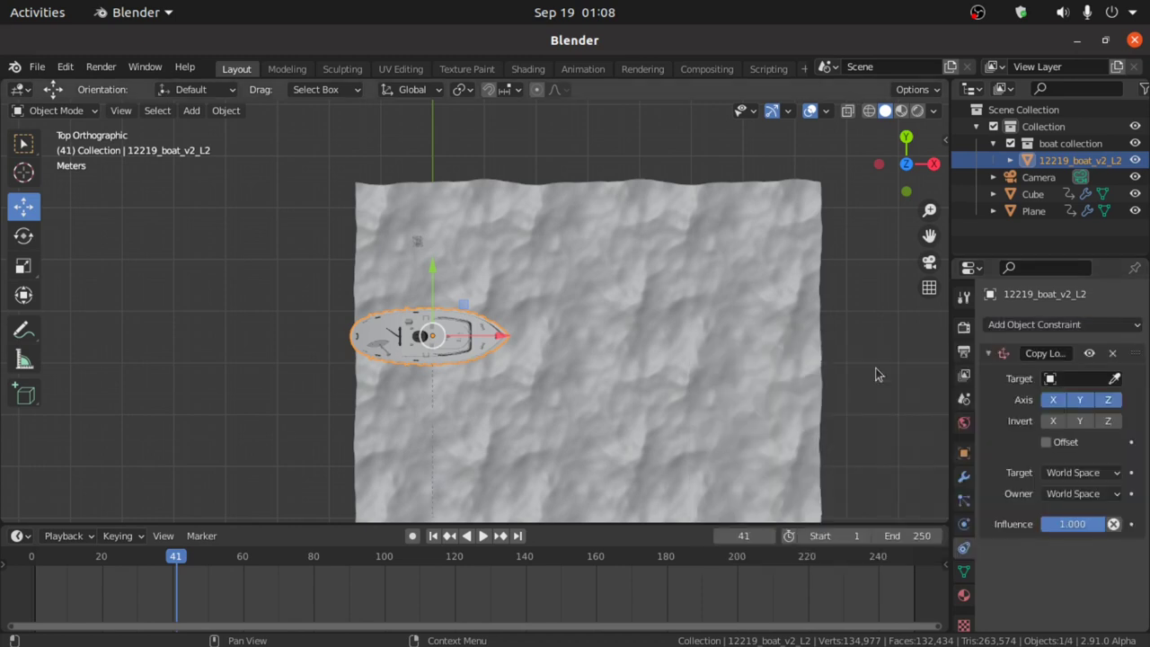
pyautogui.click(1089, 378)
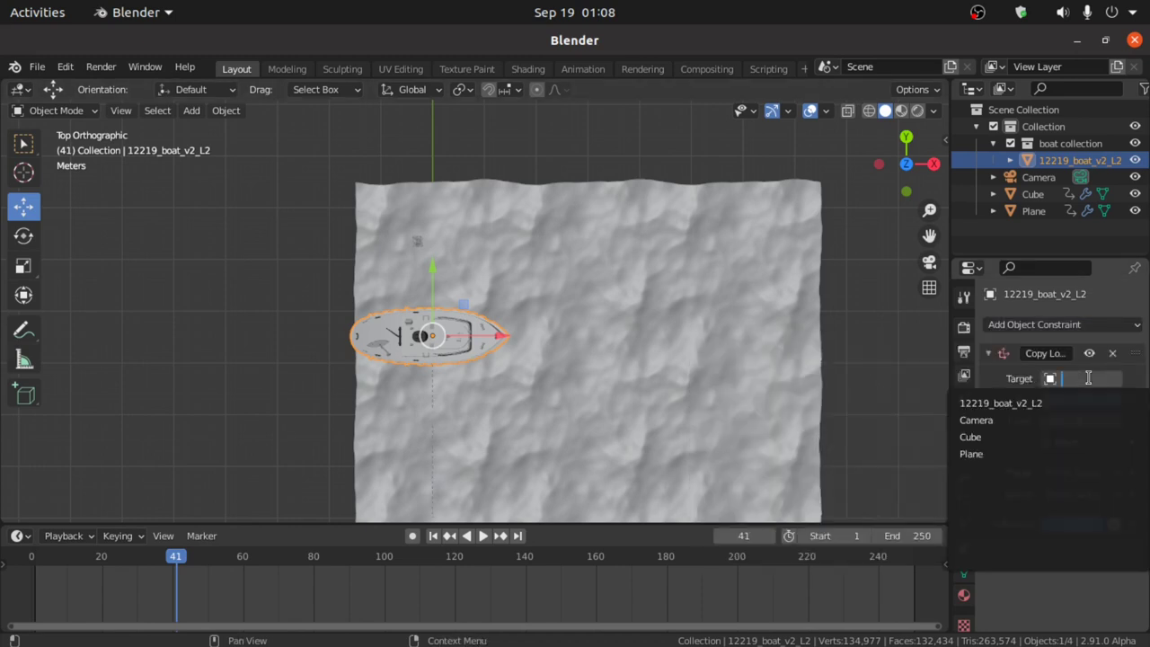
pyautogui.click(988, 453)
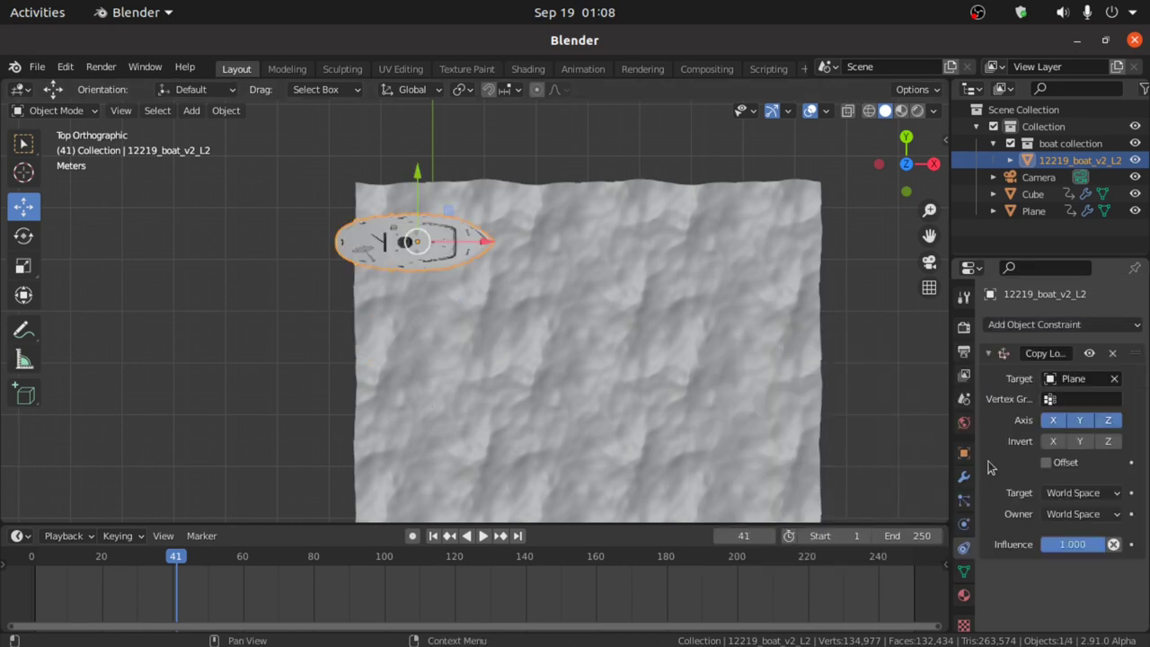
# Step: Play the animation to check how the boat follows the plane over the waves, then stop and inspect the hull at the waterline
pyautogui.moveTo(544, 426); pyautogui.dragTo(530, 265, button='middle')
pyautogui.press('space')
pyautogui.scroll(2, 513, 331)
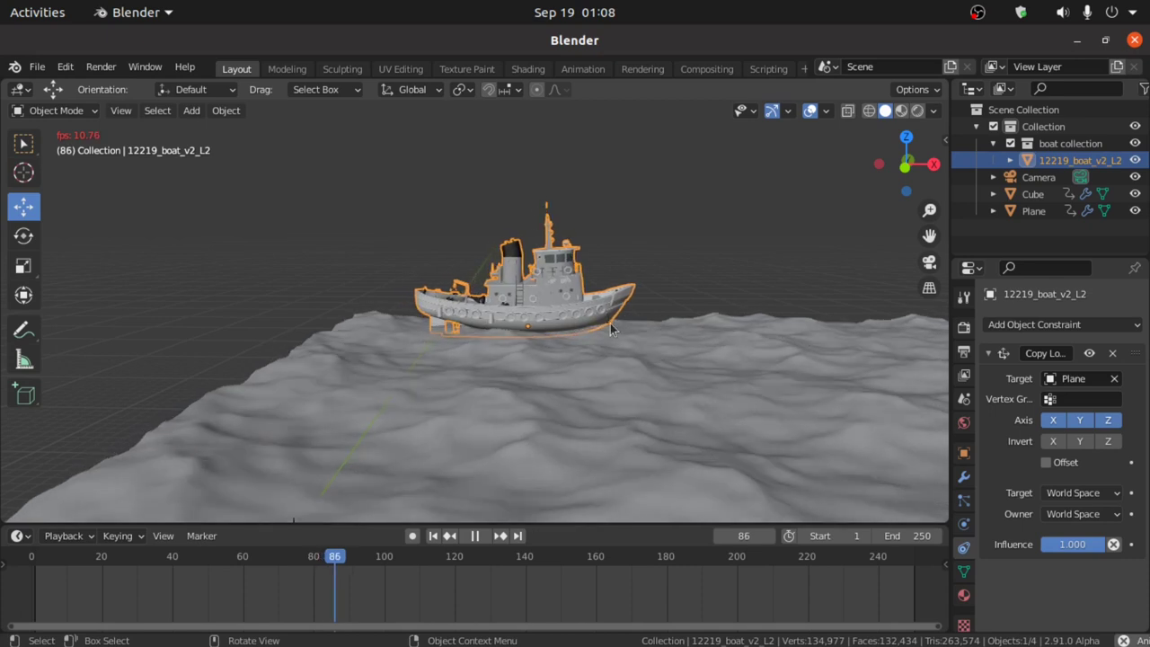
pyautogui.press('space')
pyautogui.keyDown('shift'); pyautogui.moveTo(627, 325); pyautogui.dragTo(577, 335, button='middle'); pyautogui.keyUp('shift')
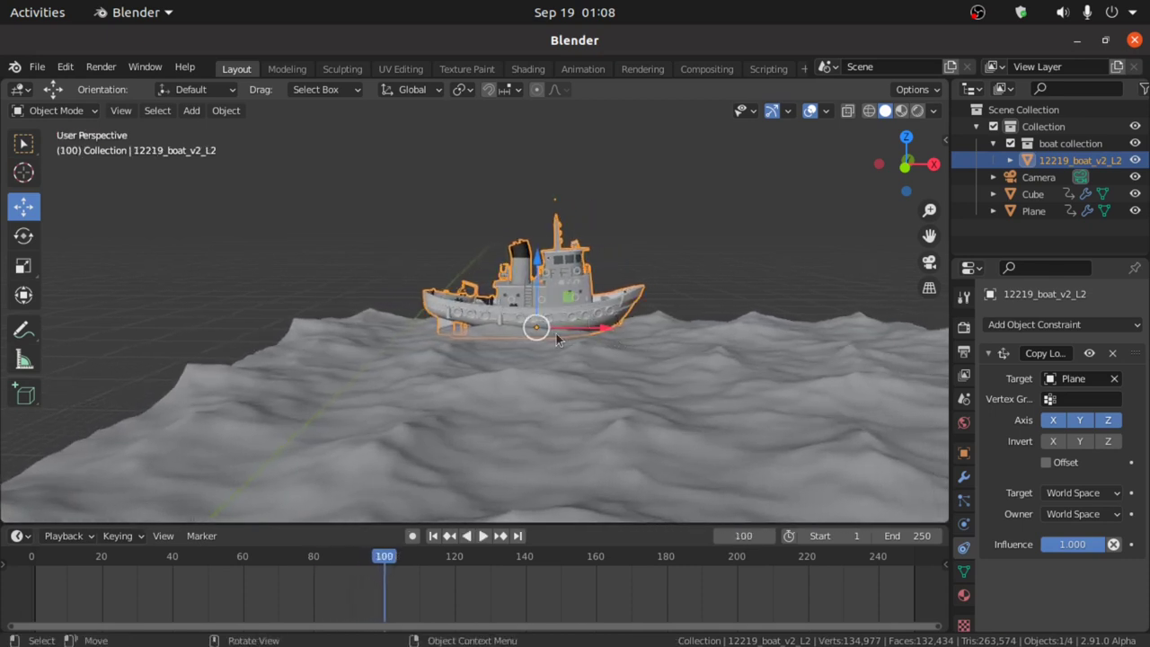
pyautogui.moveTo(571, 322); pyautogui.dragTo(576, 346, button='middle')
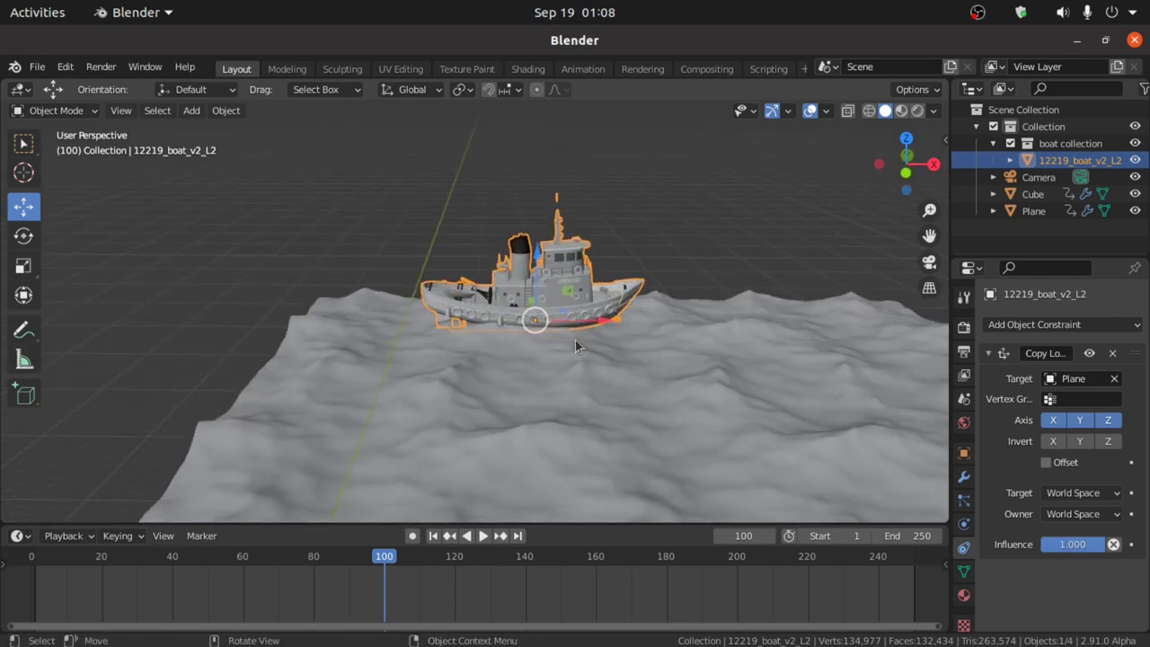
# Step: Enter Edit Mode on the plane in wireframe shading and create a vertex group for all its vertices
pyautogui.click(1035, 212)
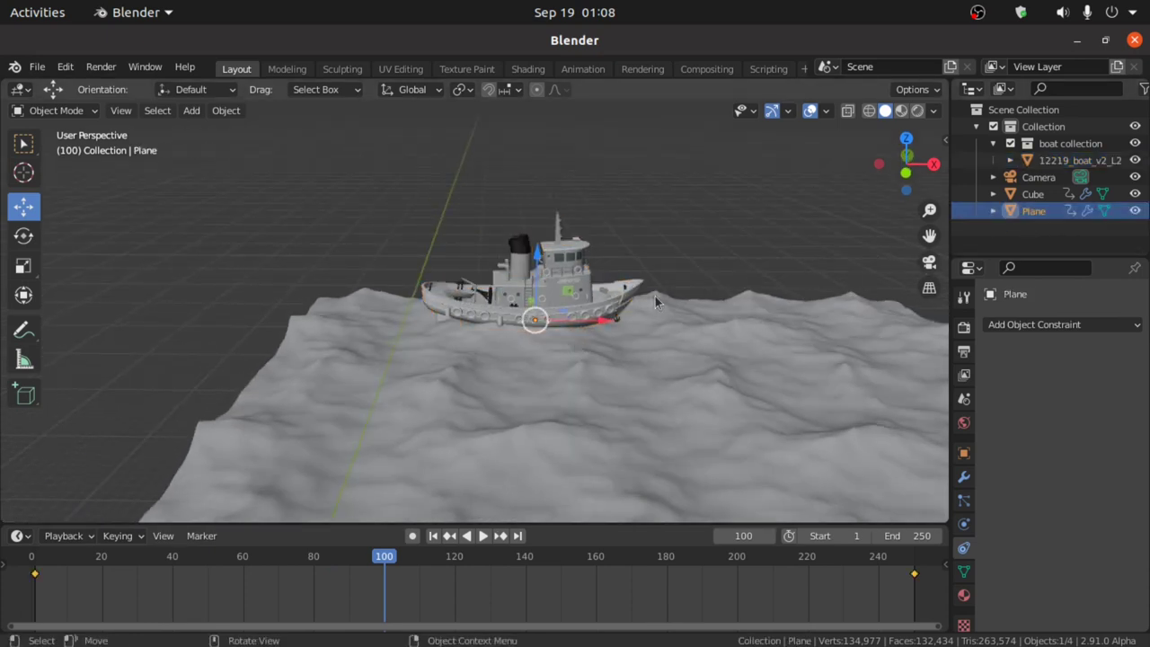
pyautogui.press('Tab')
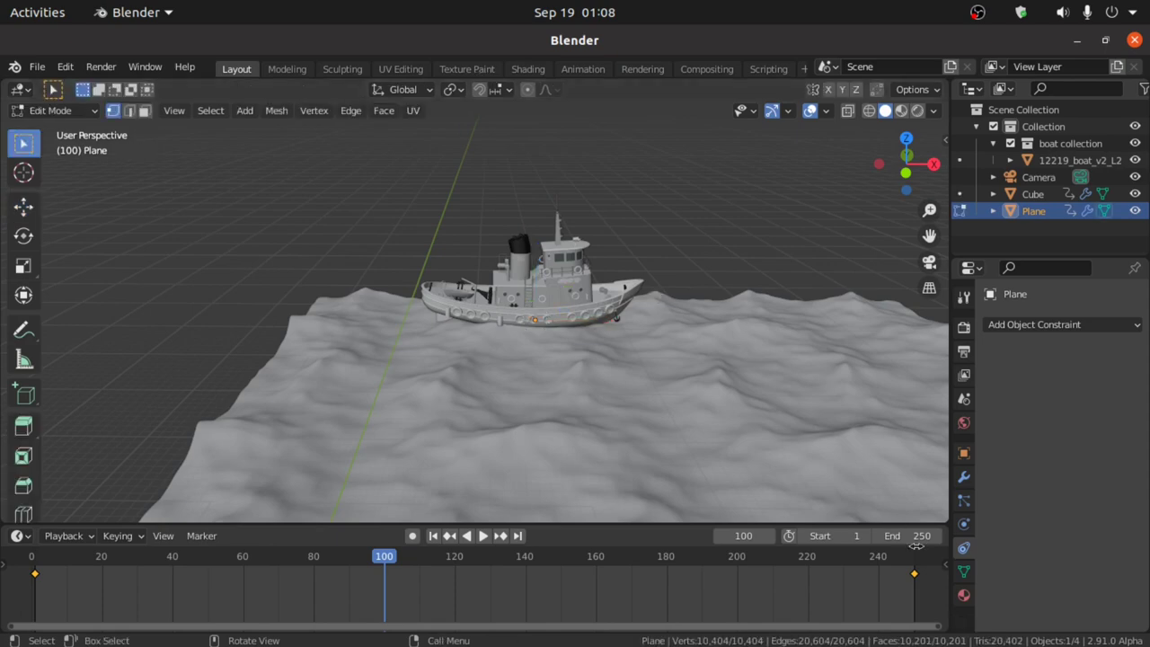
pyautogui.moveTo(611, 341)
pyautogui.mouseDown(button='middle')
pyautogui.moveTo(657, 368)
pyautogui.moveTo(650, 320)
pyautogui.moveTo(624, 380)
pyautogui.moveTo(570, 249)
pyautogui.moveTo(586, 414)
pyautogui.moveTo(493, 221)
pyautogui.moveTo(495, 254)
pyautogui.moveTo(527, 280)
pyautogui.moveTo(500, 416)
pyautogui.moveTo(467, 379)
pyautogui.mouseUp(button='middle')
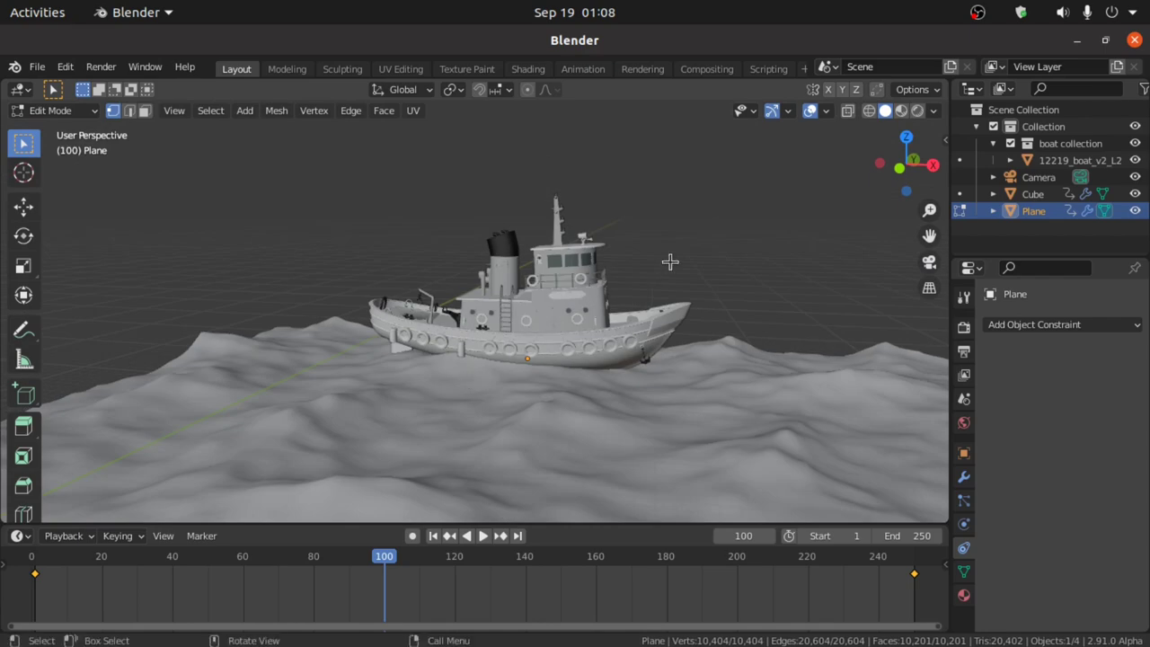
pyautogui.click(868, 111)
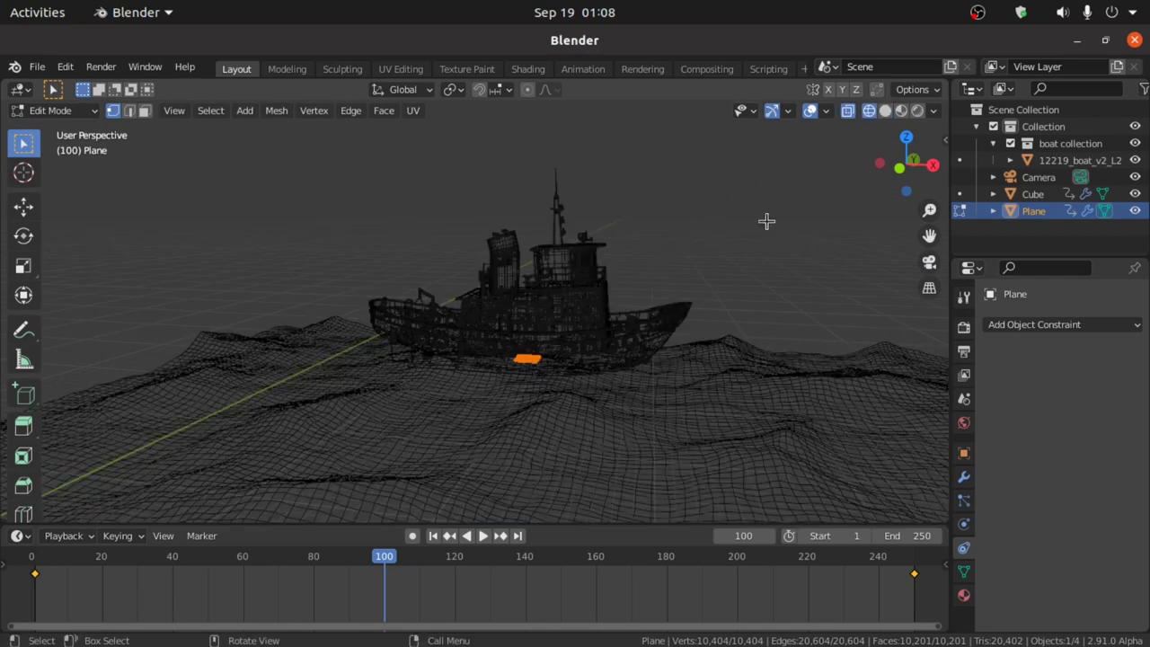
pyautogui.moveTo(701, 288)
pyautogui.mouseDown(button='middle')
pyautogui.moveTo(634, 344)
pyautogui.moveTo(530, 361)
pyautogui.mouseUp(button='middle')
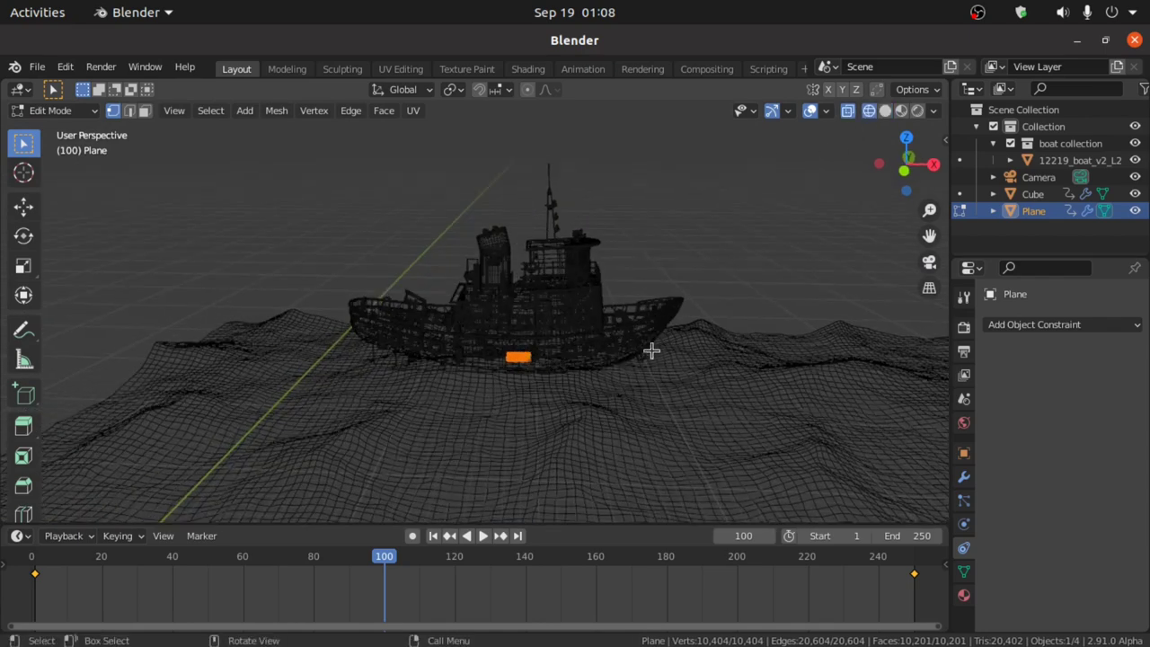
pyautogui.click(964, 573)
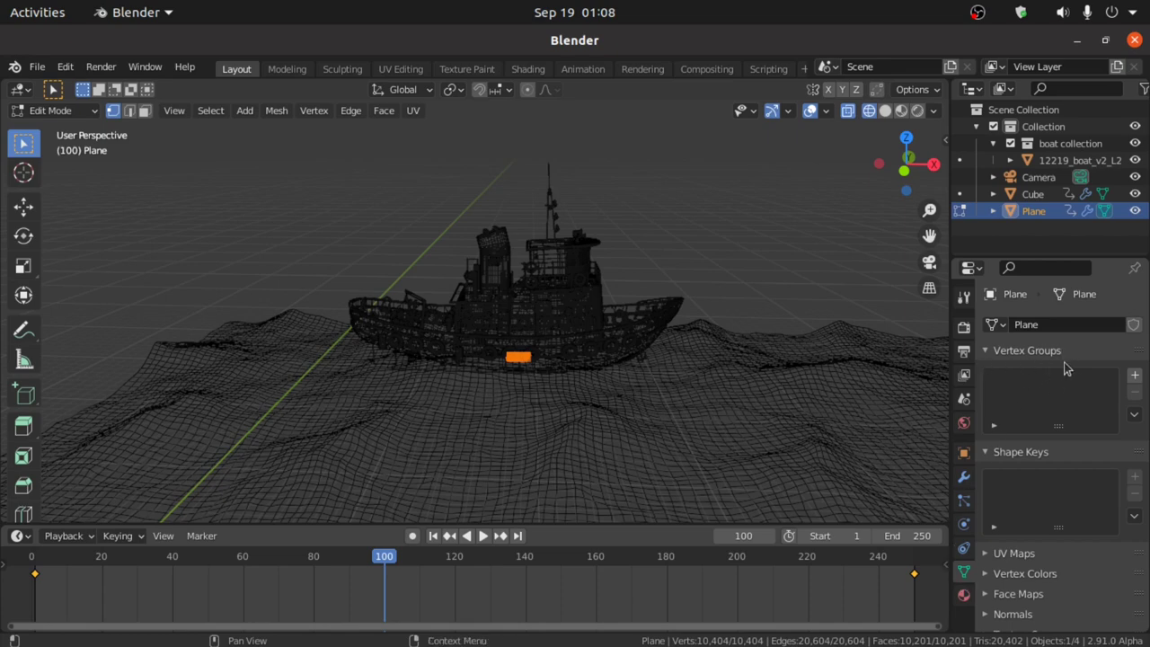
pyautogui.click(1135, 375)
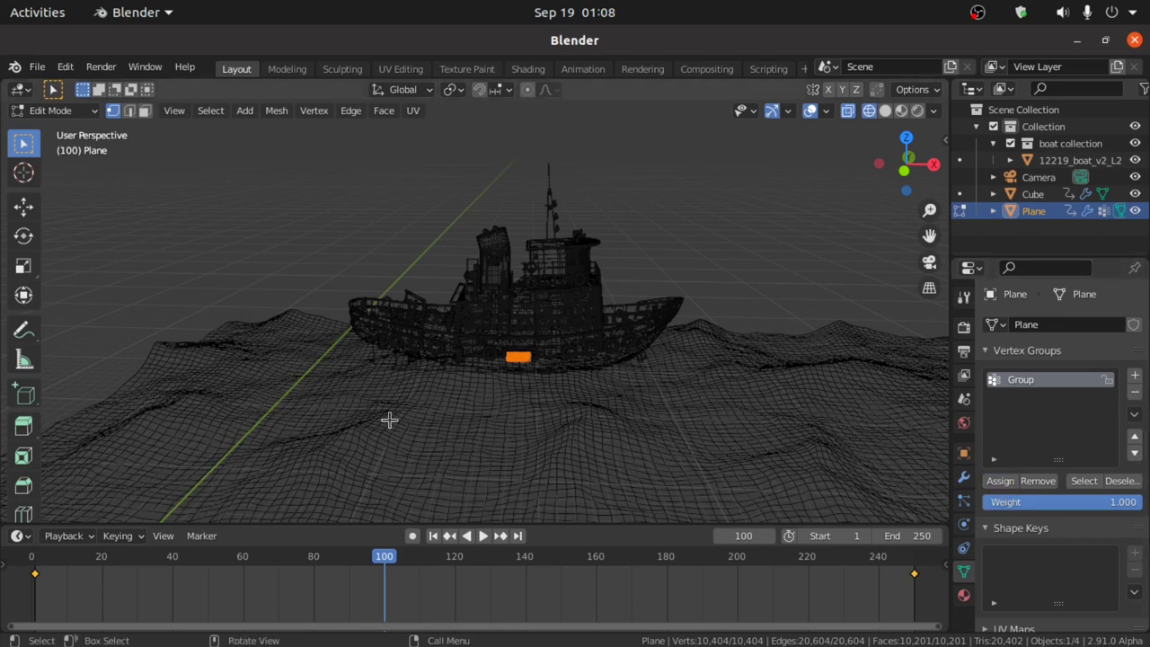
# Step: Return to Object Mode in solid shading and set the boat's Copy Location vertex group to Group
pyautogui.click(63, 111)
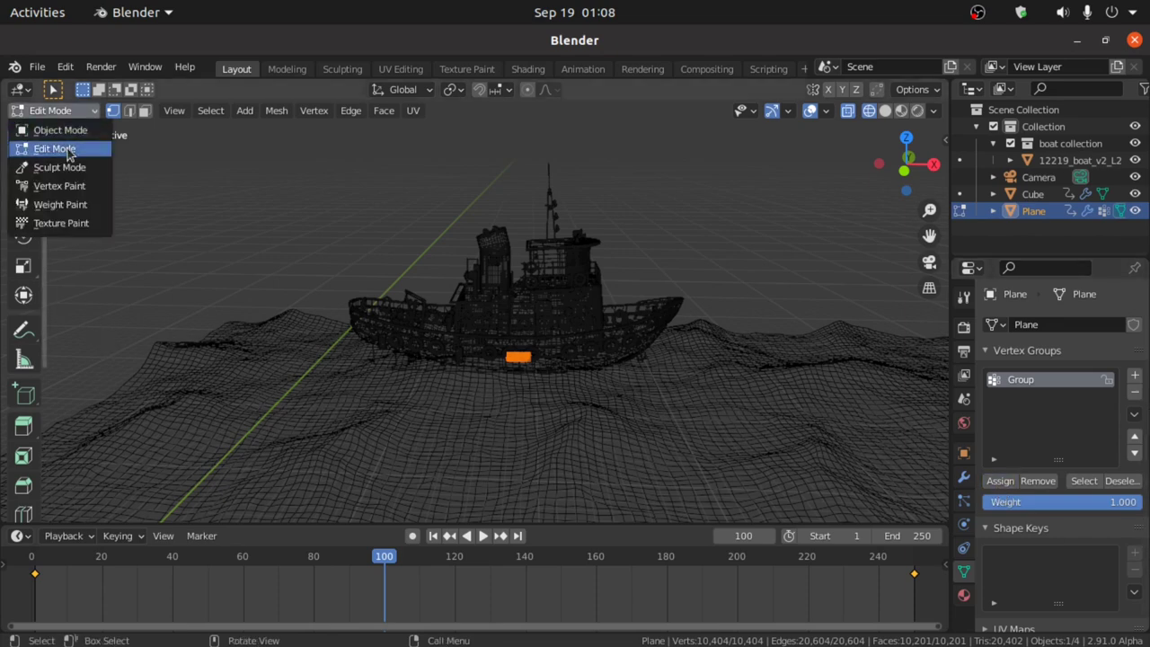
pyautogui.click(60, 130)
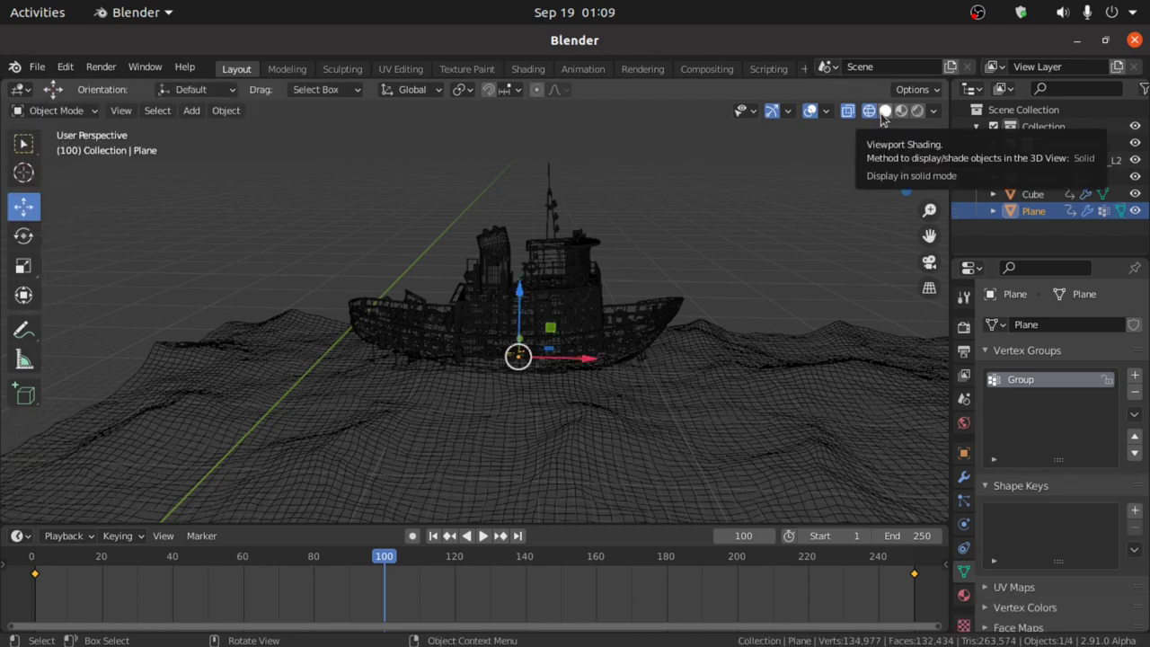
pyautogui.click(884, 113)
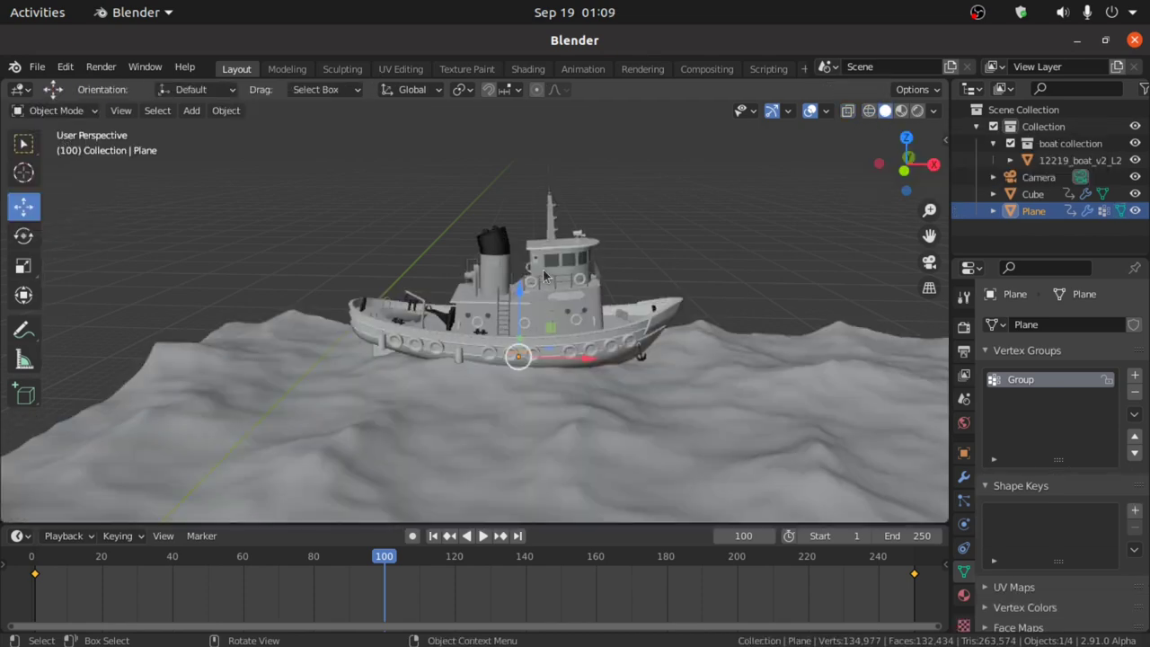
pyautogui.click(552, 304)
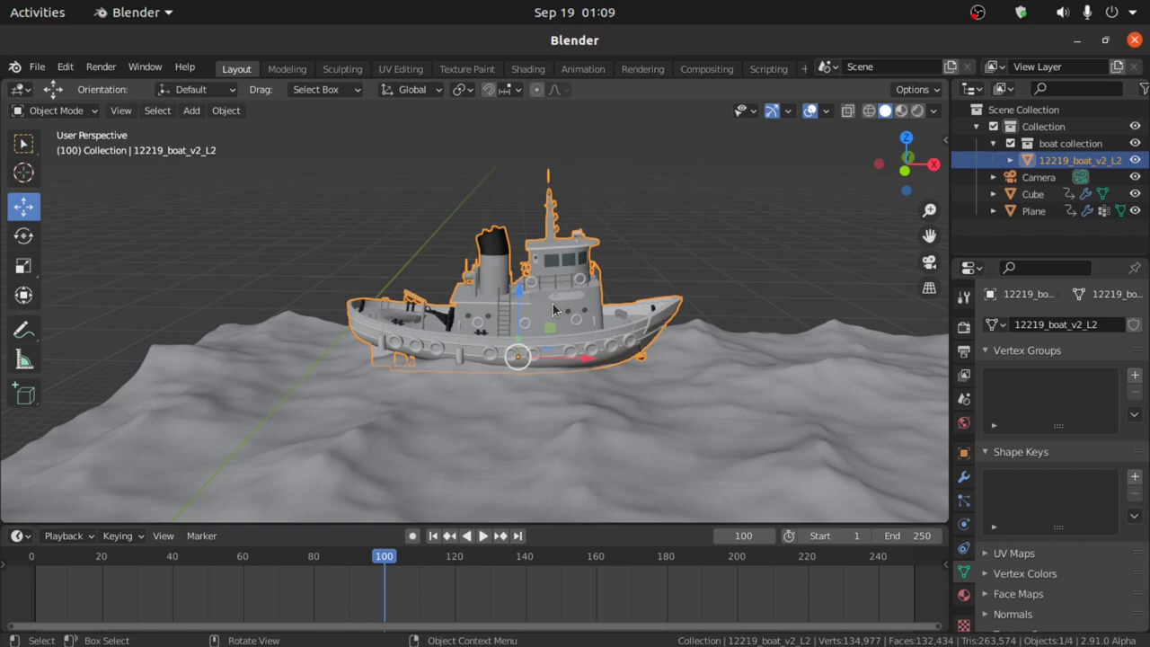
pyautogui.click(963, 548)
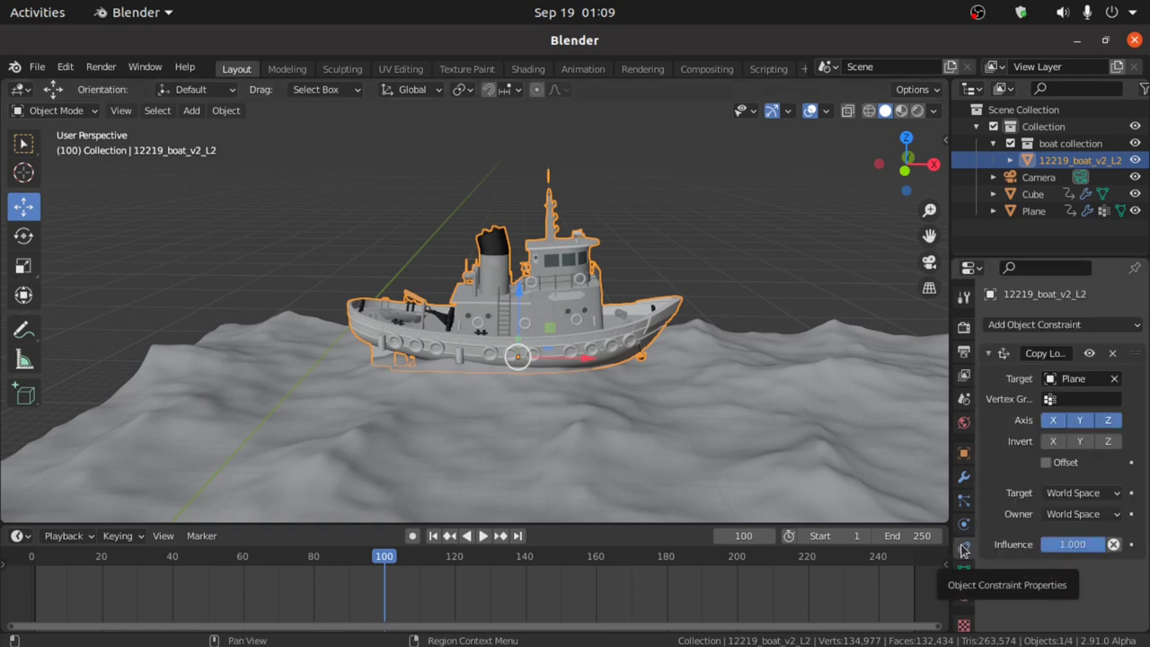
pyautogui.click(1048, 400)
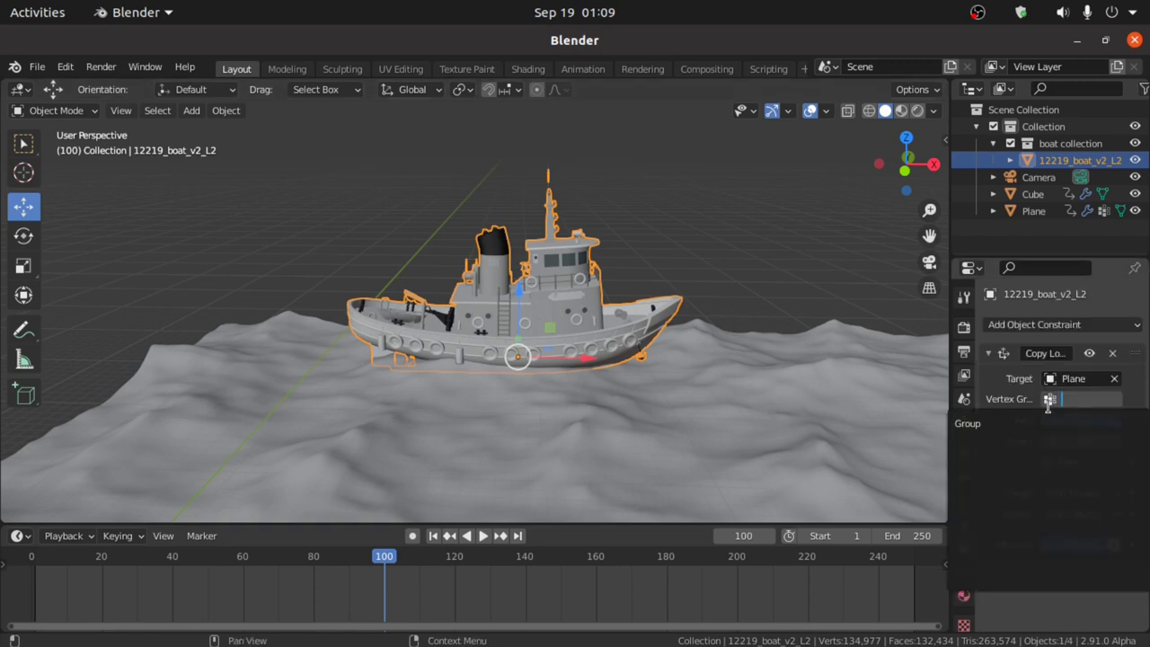
pyautogui.click(979, 427)
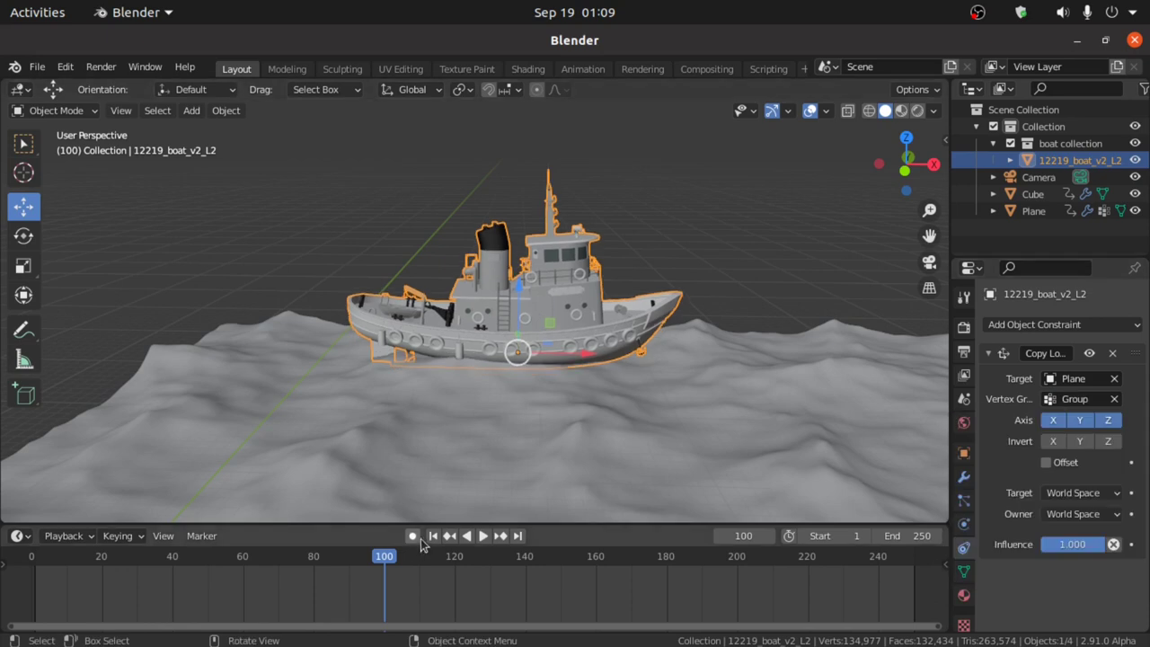
# Step: Play the boat animation from frame 1, check it through the camera, and return to frame 1
pyautogui.click(433, 536)
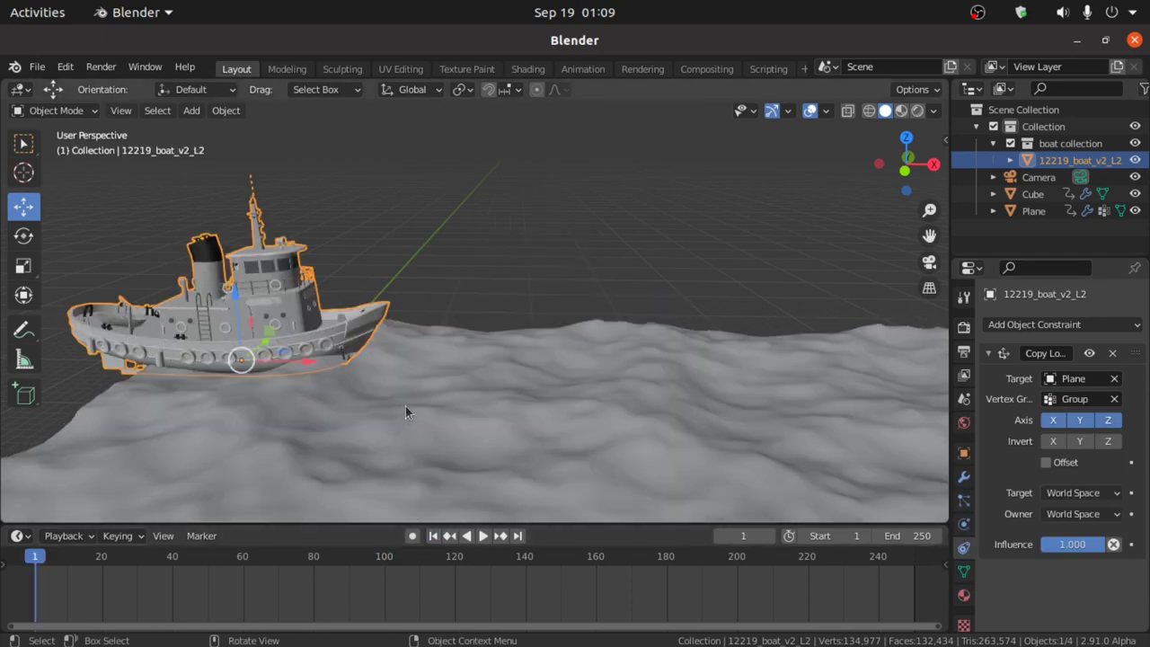
pyautogui.press('space')
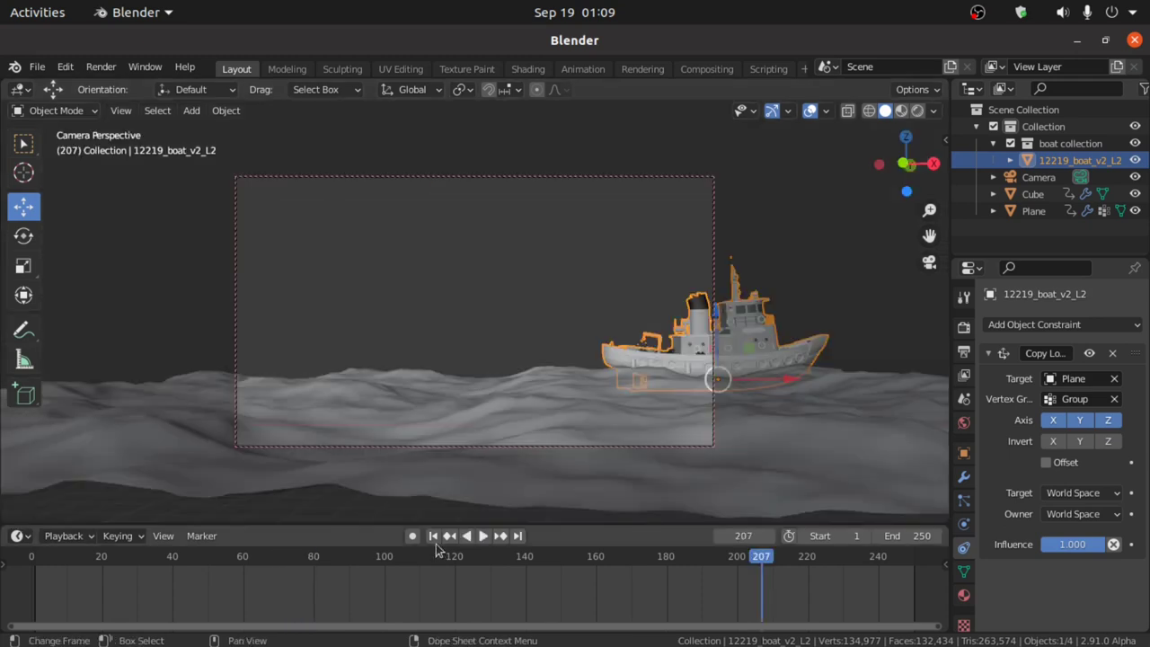
pyautogui.click(433, 536)
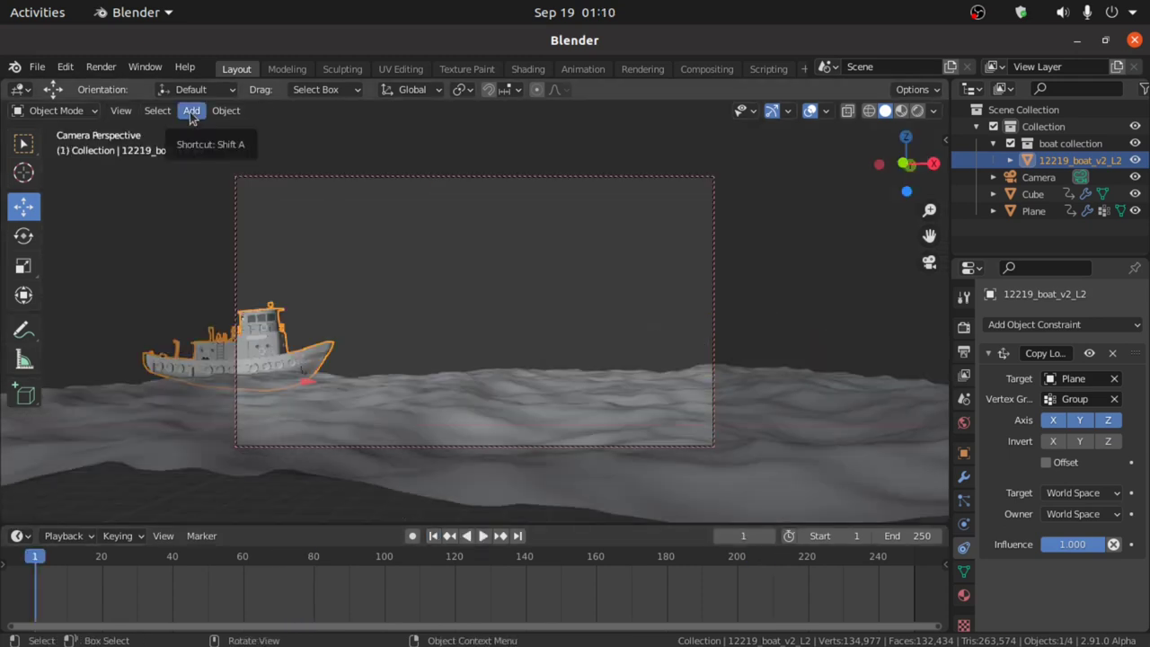
# Step: Search the add-on preferences for "image" to check the Import Images as Planes add-on, and close the preferences
pyautogui.click(64, 66)
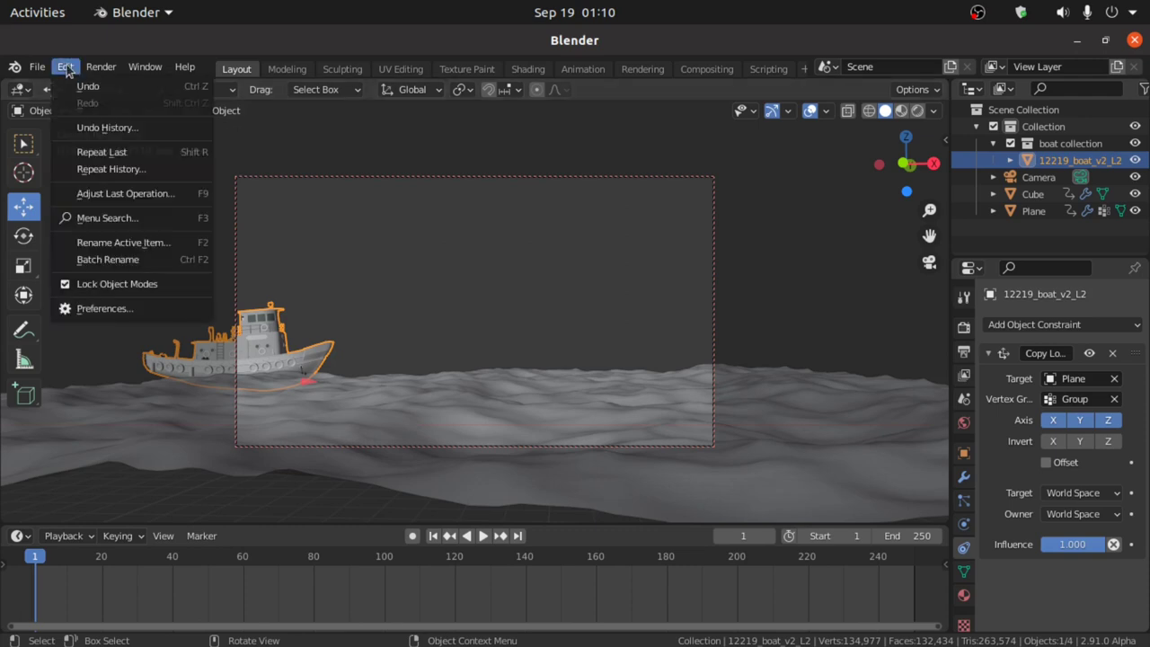
pyautogui.click(111, 307)
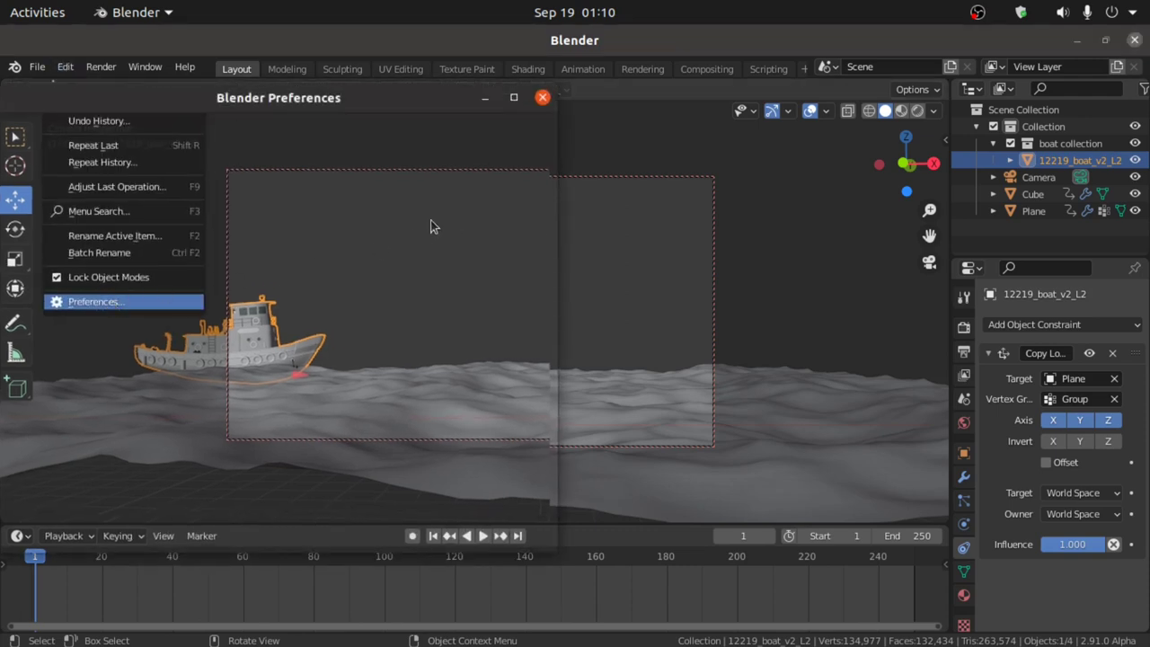
pyautogui.click(515, 151)
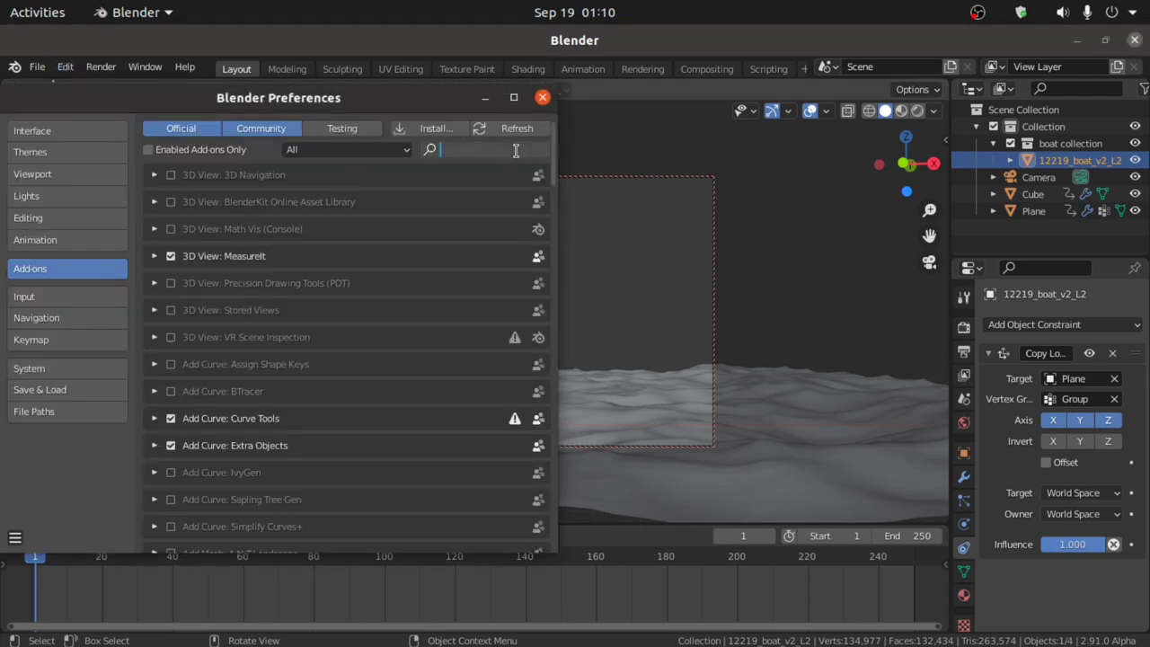
pyautogui.write('iage')
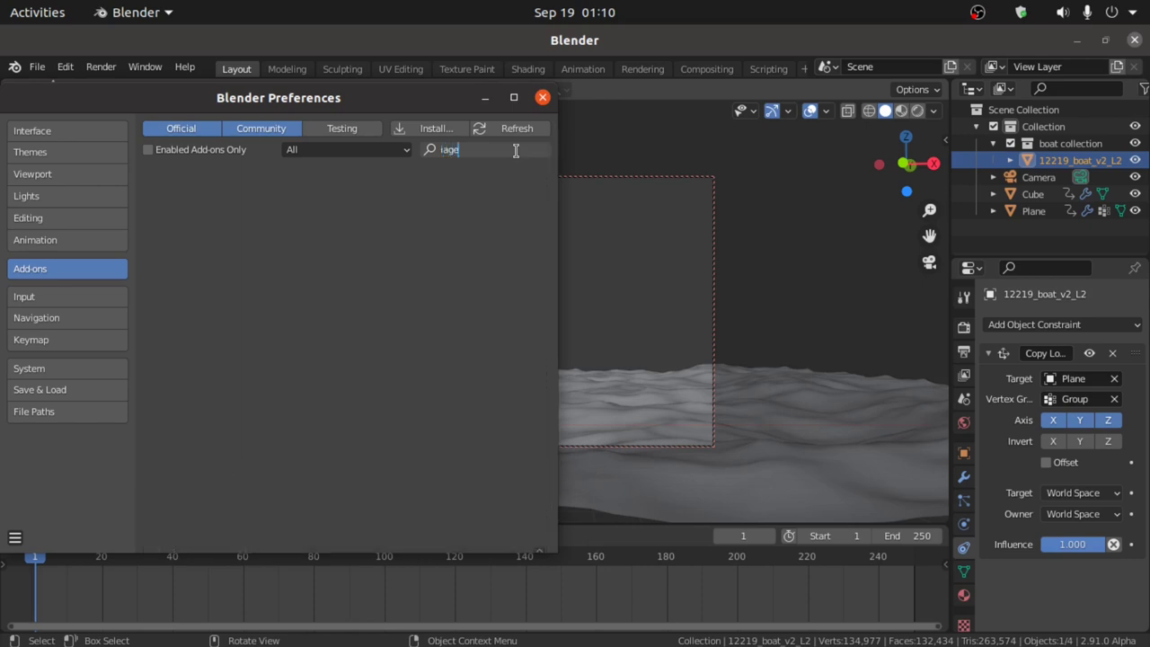
pyautogui.press('BackSpace')
pyautogui.press('BackSpace')
pyautogui.press('BackSpace')
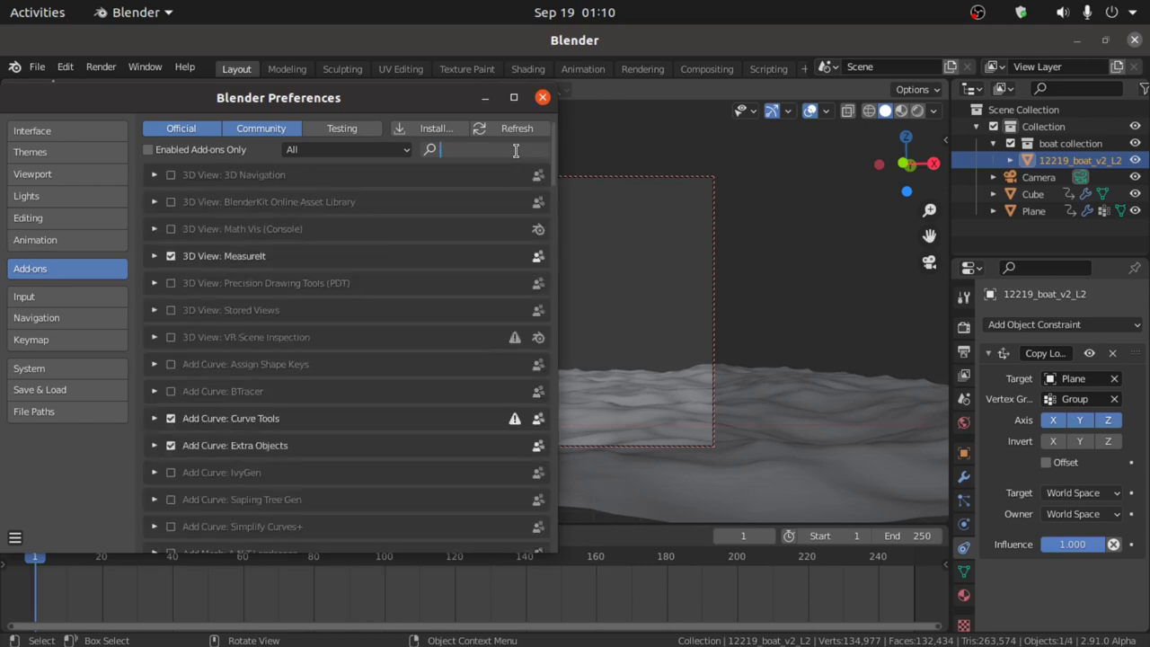
pyautogui.write('image')
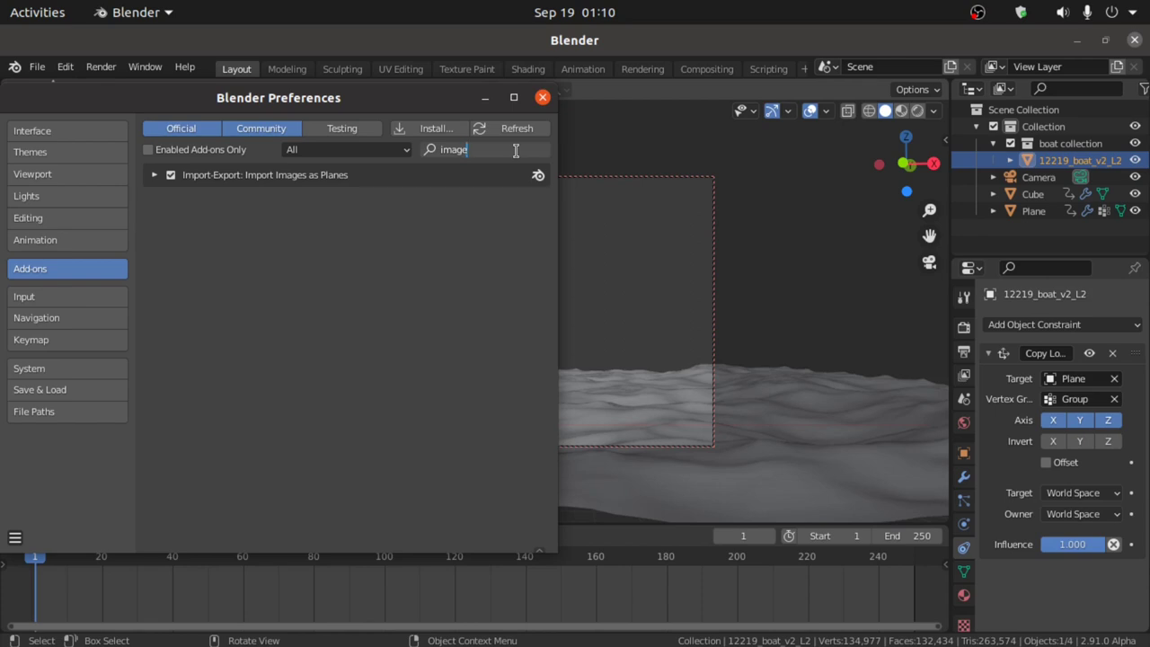
pyautogui.click(543, 97)
# Step: Import sunrise-1401359.jpg from the Downloads folder using Images as Planes
pyautogui.click(192, 111)
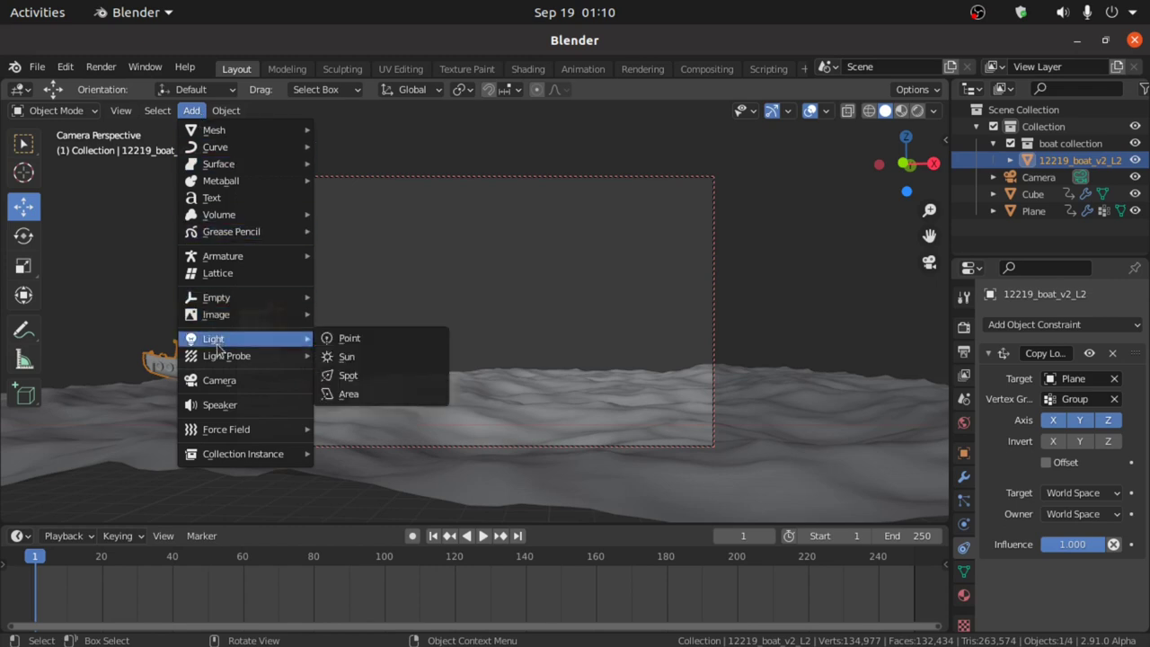
pyautogui.moveTo(193, 319)
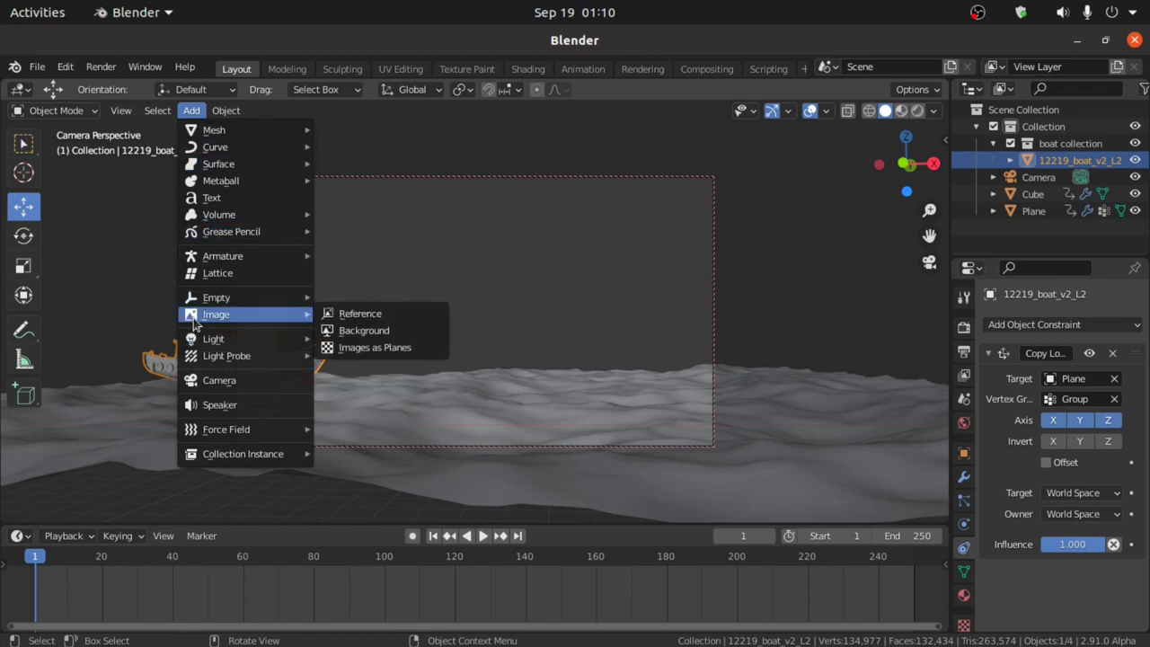
pyautogui.click(361, 355)
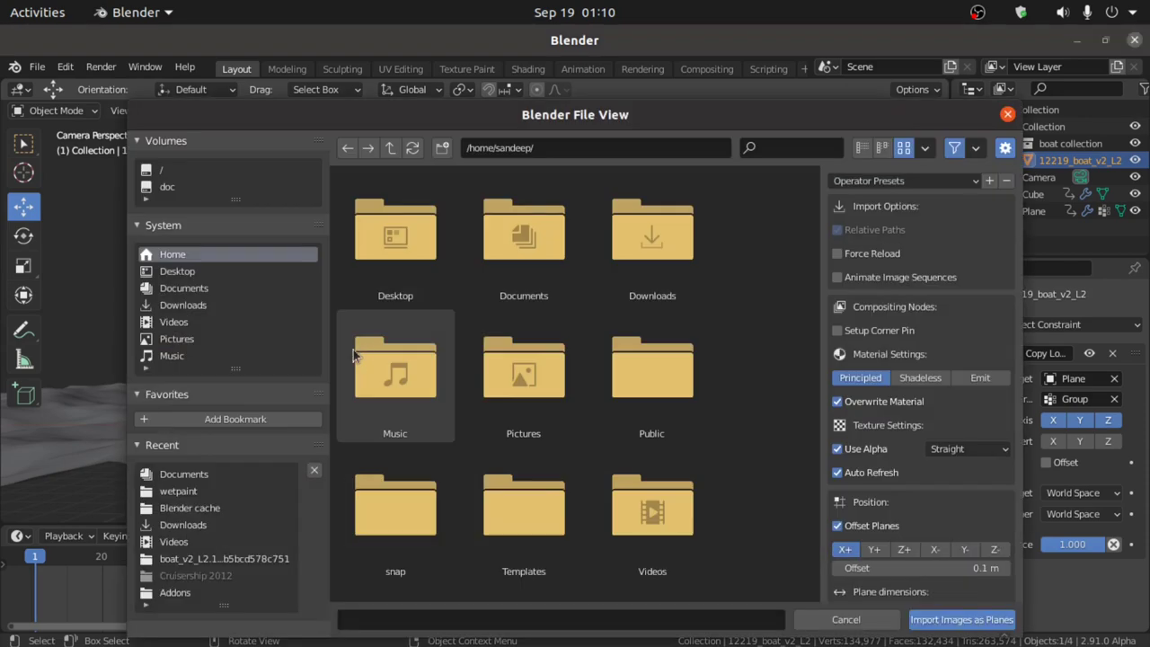
pyautogui.click(183, 306)
pyautogui.scroll(-6, 529, 386)
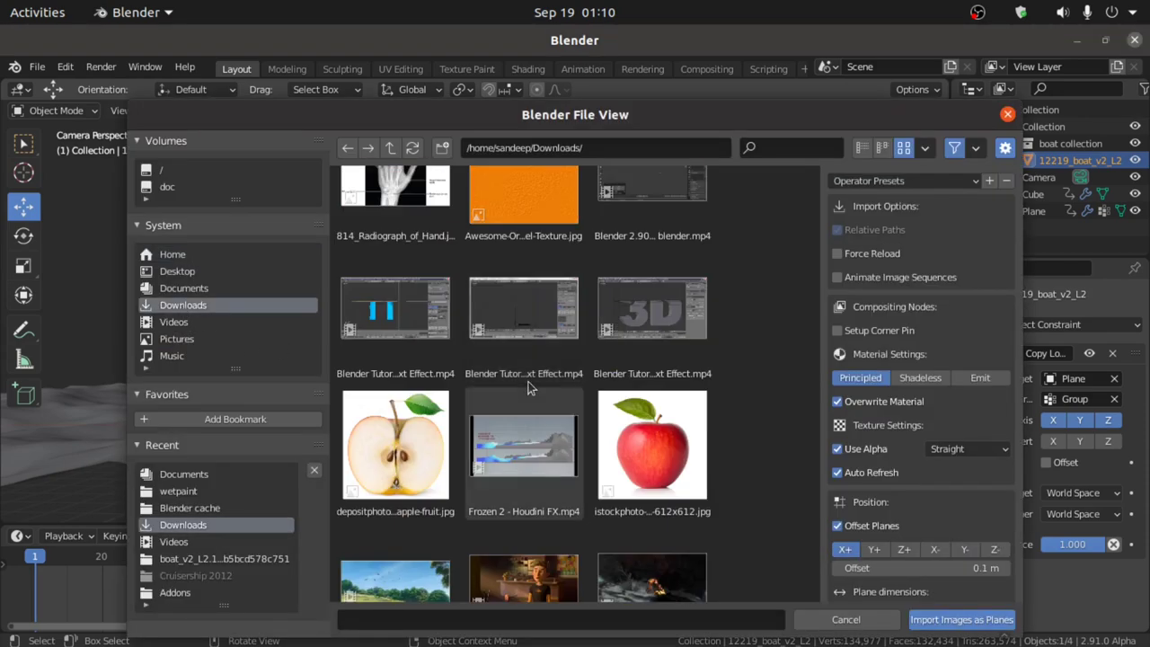
pyautogui.scroll(-3, 529, 387)
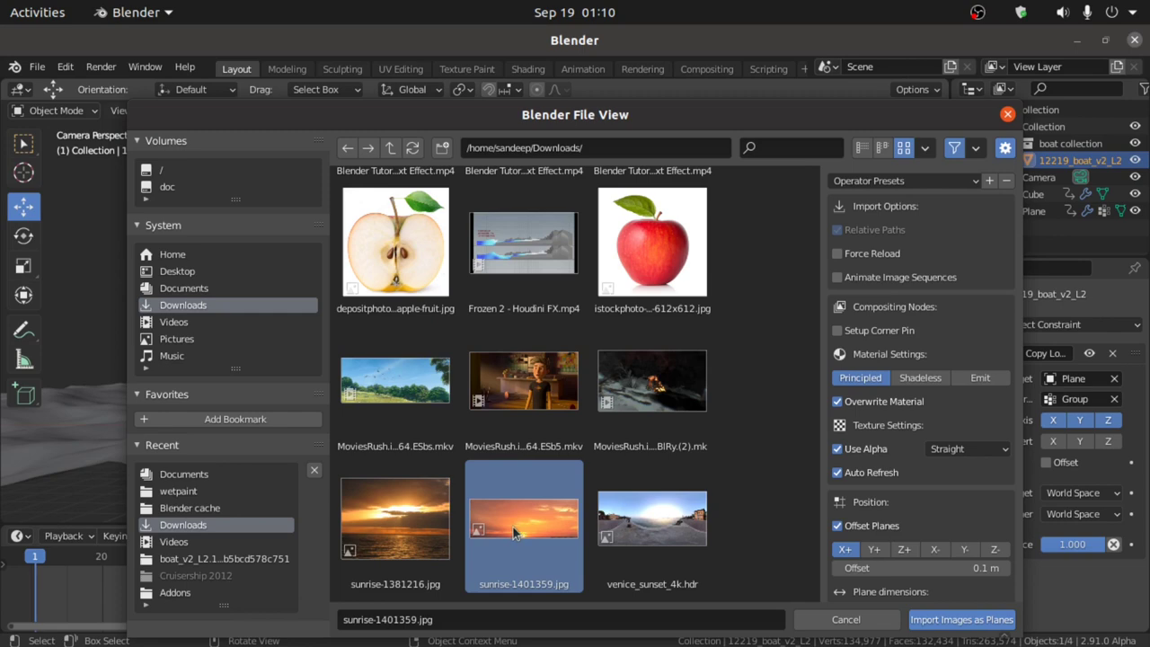
pyautogui.click(945, 623)
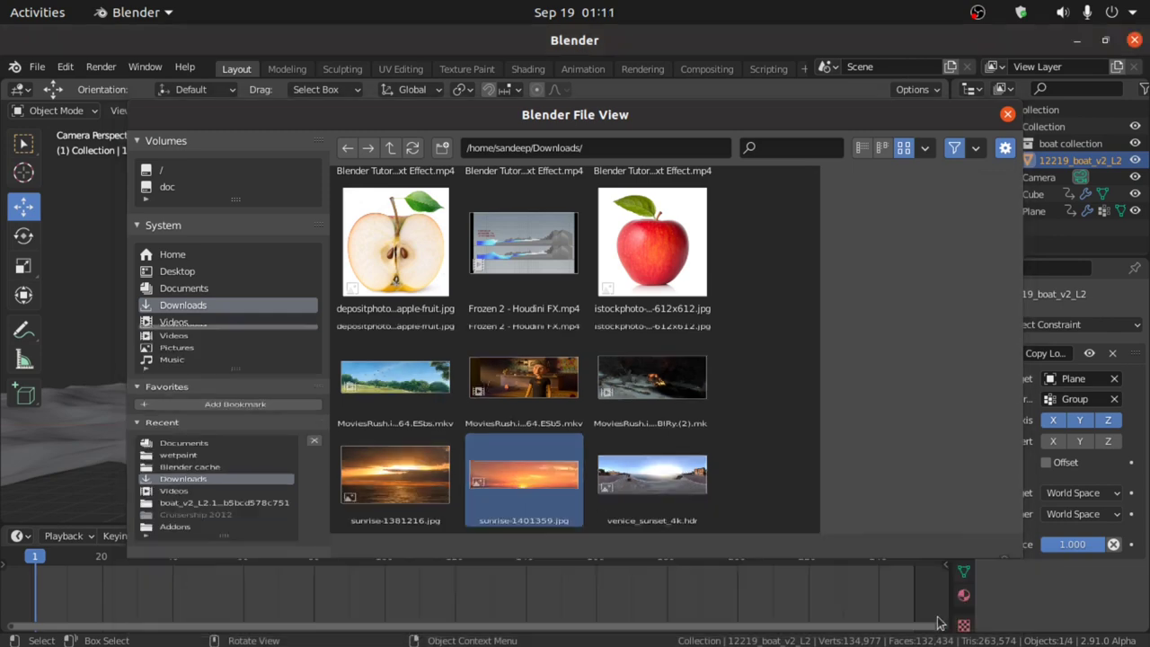
# Step: Move the sunrise image plane along the Y axis past the boat, to about Y 82 m
pyautogui.scroll(-5, 491, 385)
pyautogui.moveTo(435, 385); pyautogui.dragTo(413, 404, button='middle')
pyautogui.press('KP_7')
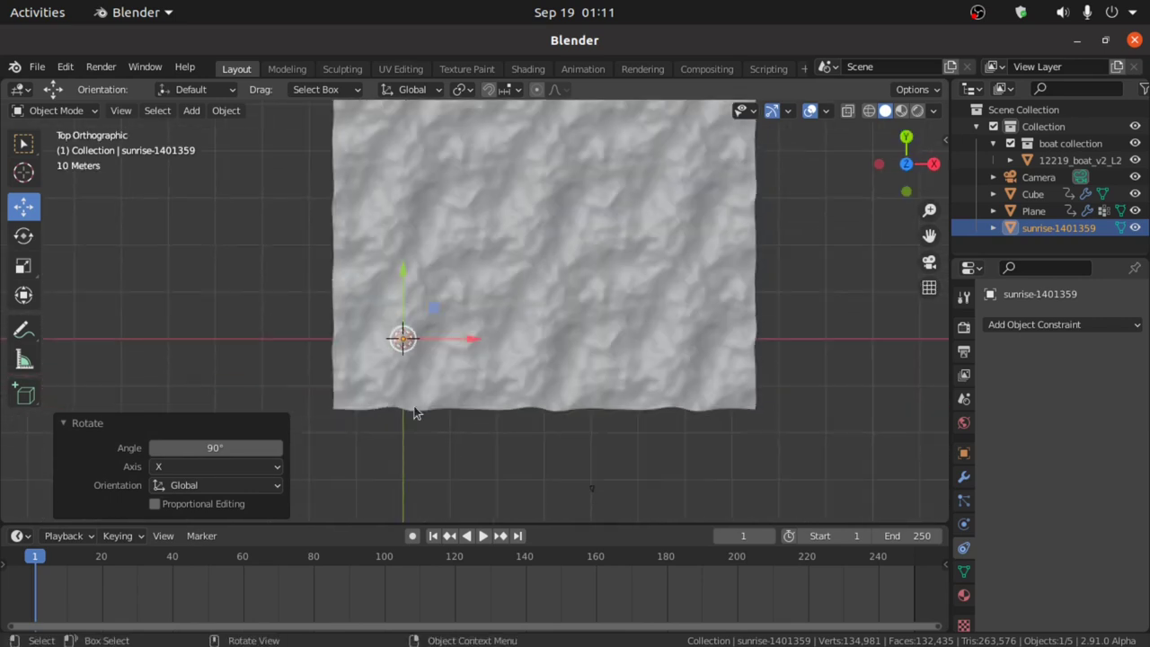
pyautogui.scroll(4, 414, 403)
pyautogui.keyDown('shift'); pyautogui.moveTo(382, 385); pyautogui.dragTo(507, 464, button='middle'); pyautogui.keyUp('shift')
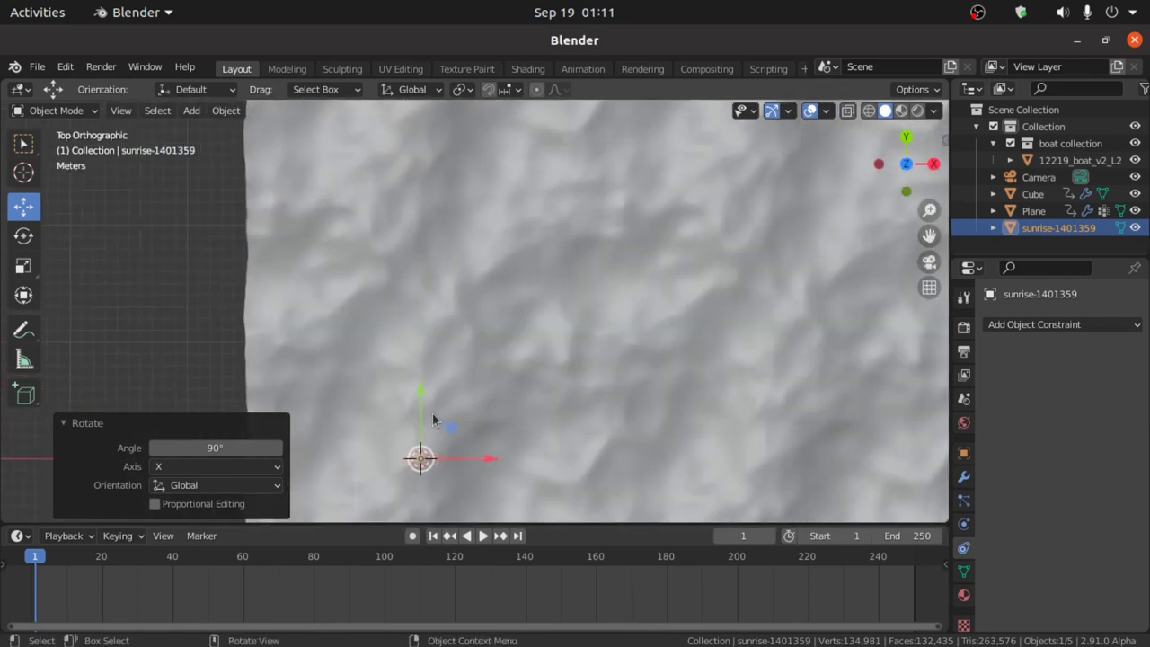
pyautogui.moveTo(421, 387); pyautogui.dragTo(425, 181)
pyautogui.scroll(-3, 425, 189)
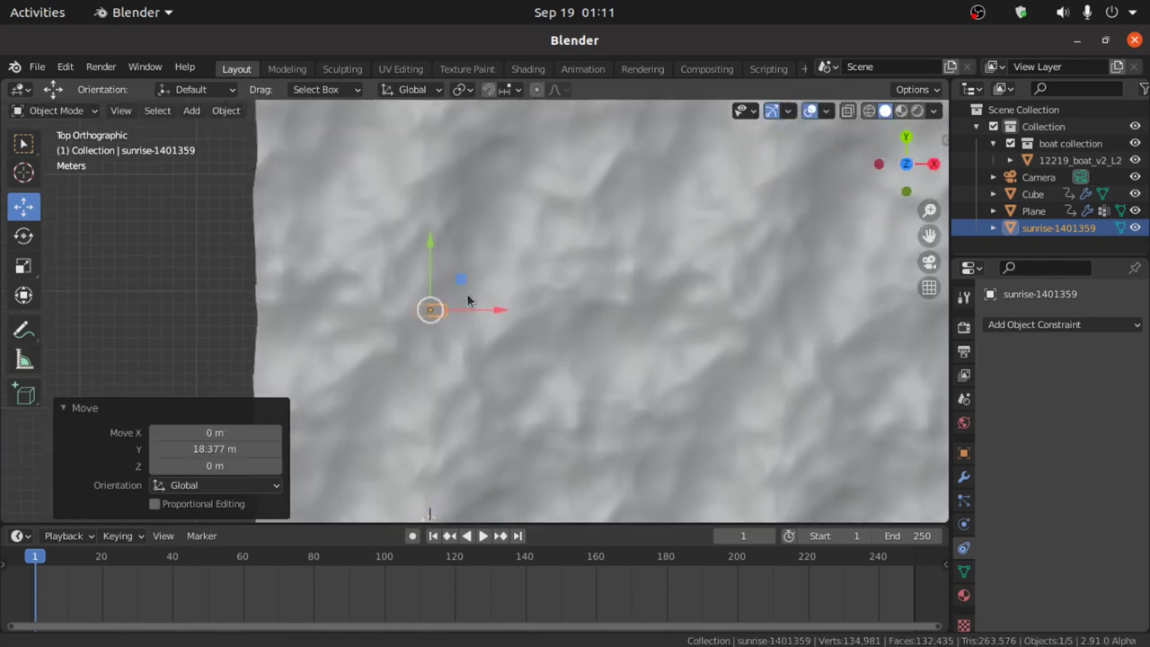
pyautogui.keyDown('shift'); pyautogui.moveTo(425, 189); pyautogui.dragTo(629, 269, button='middle'); pyautogui.keyUp('shift')
pyautogui.press('g')
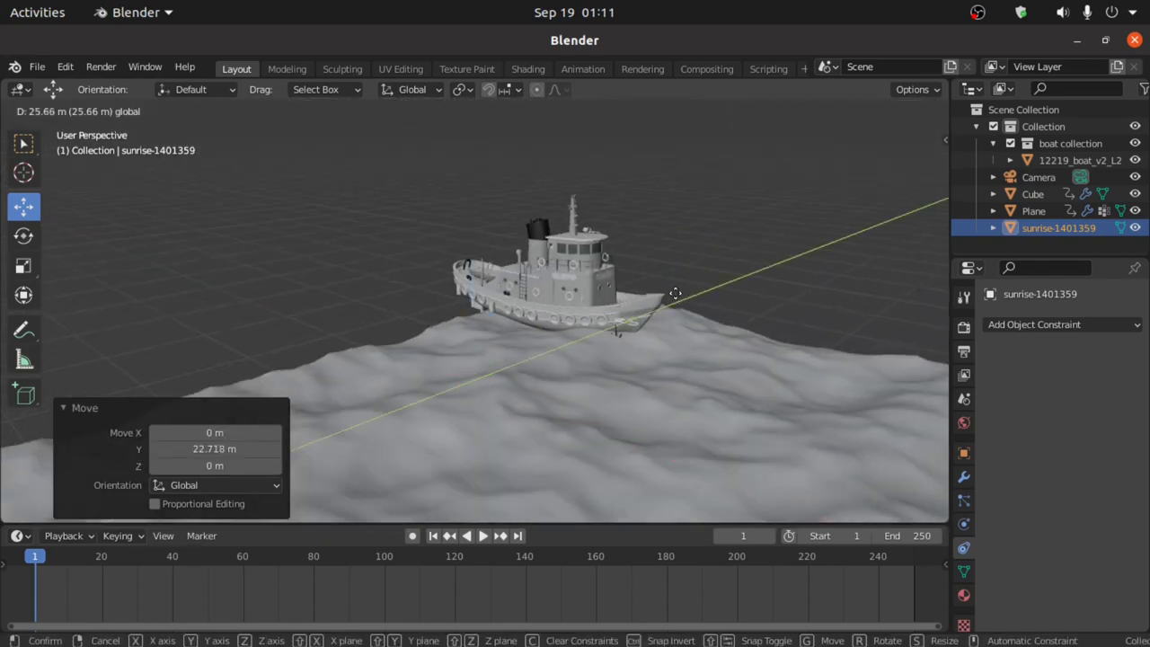
pyautogui.click(681, 289)
# Step: Set the sunrise image plane's X rotation to 90° so it stands upright
pyautogui.press('n')
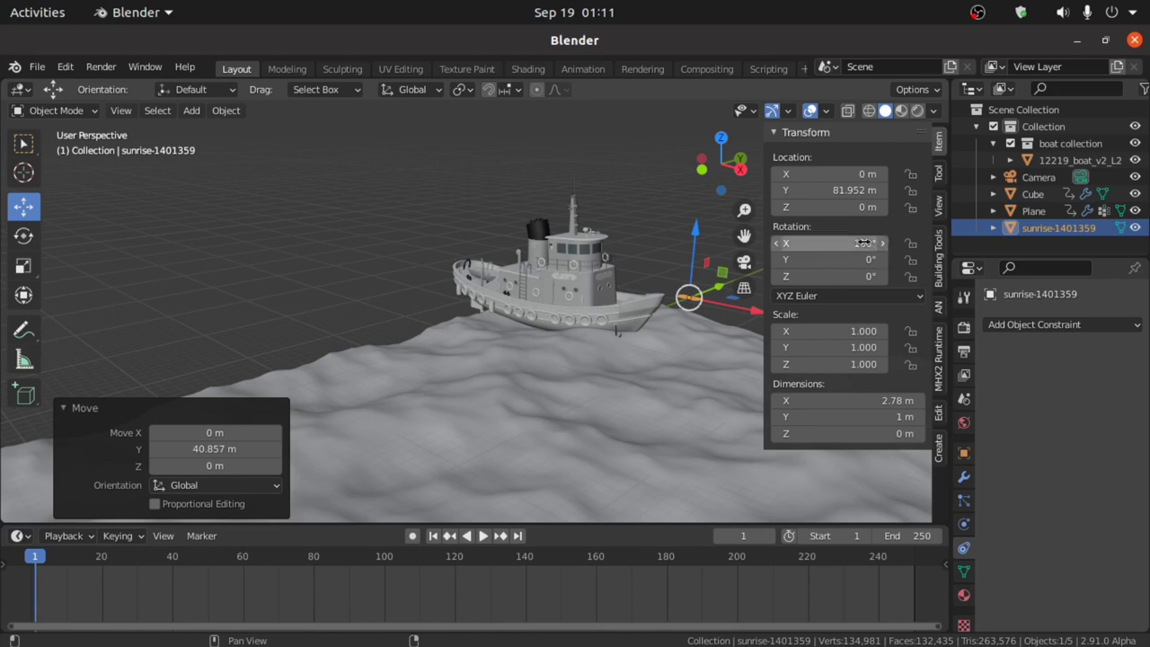
pyautogui.click(863, 242)
pyautogui.write('123.3d')
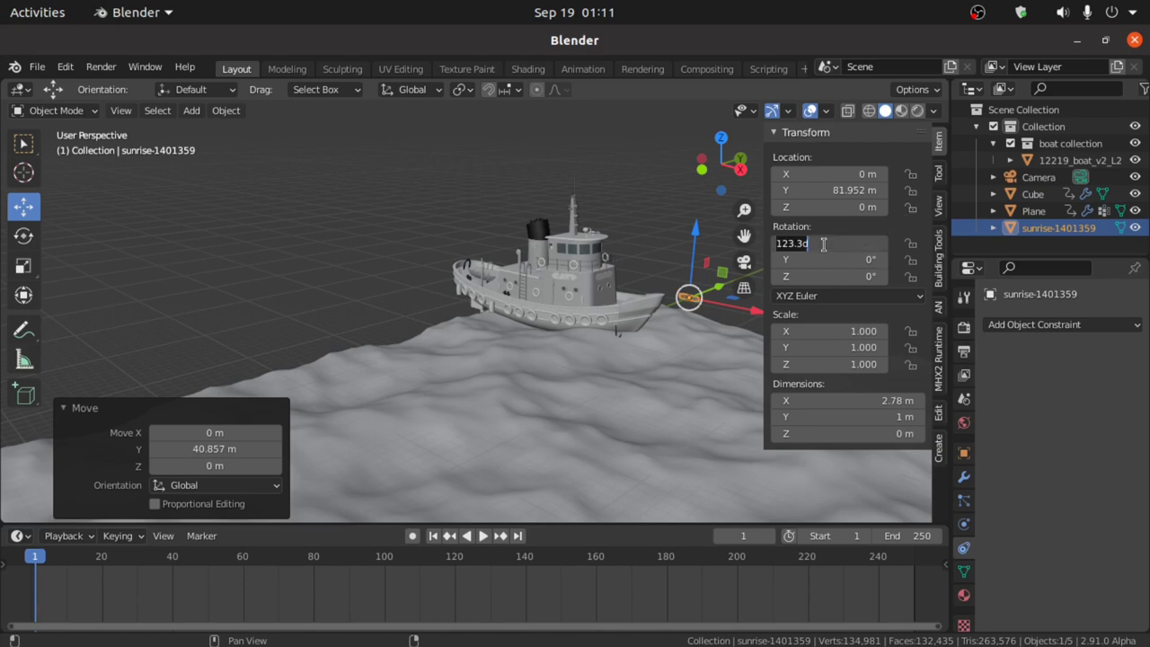
pyautogui.press('Return')
# Step: Scale the sunrise plane to about 33.6 and place it at the ocean's far edge, about X 28.9, Y 75.2, Z 7.1 m
pyautogui.press('KP_0')
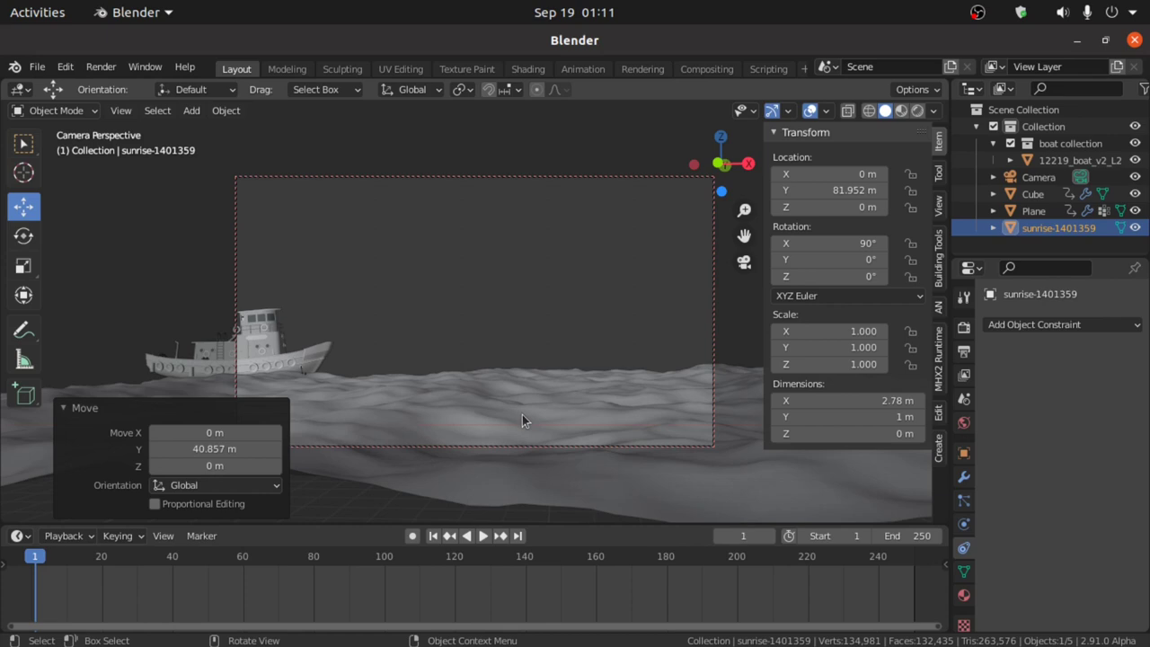
pyautogui.press('s')
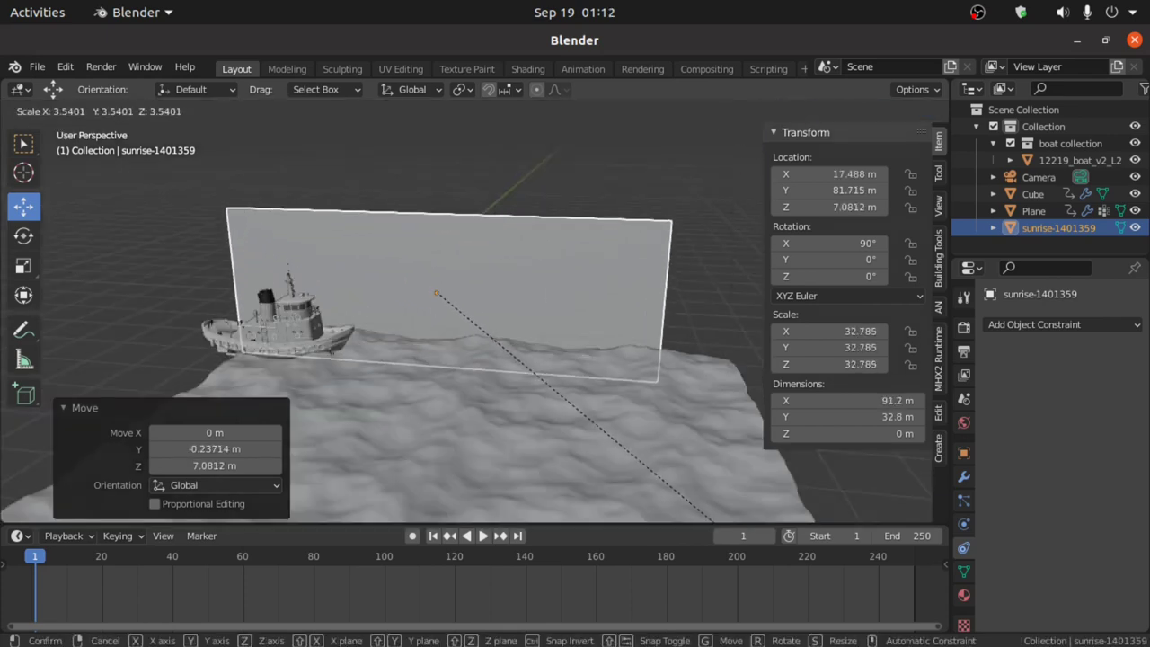
pyautogui.press('Return')
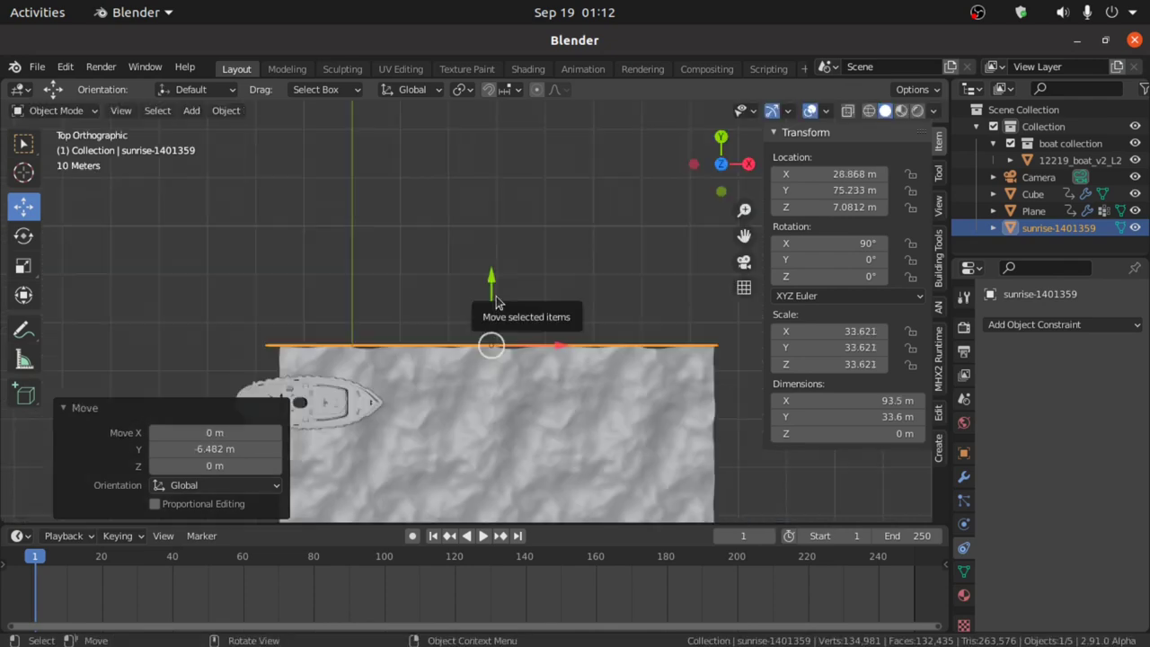
# Step: Reframe the camera on the ocean, boat and sunrise plane, and play the animation in material preview
pyautogui.press('KP_0')
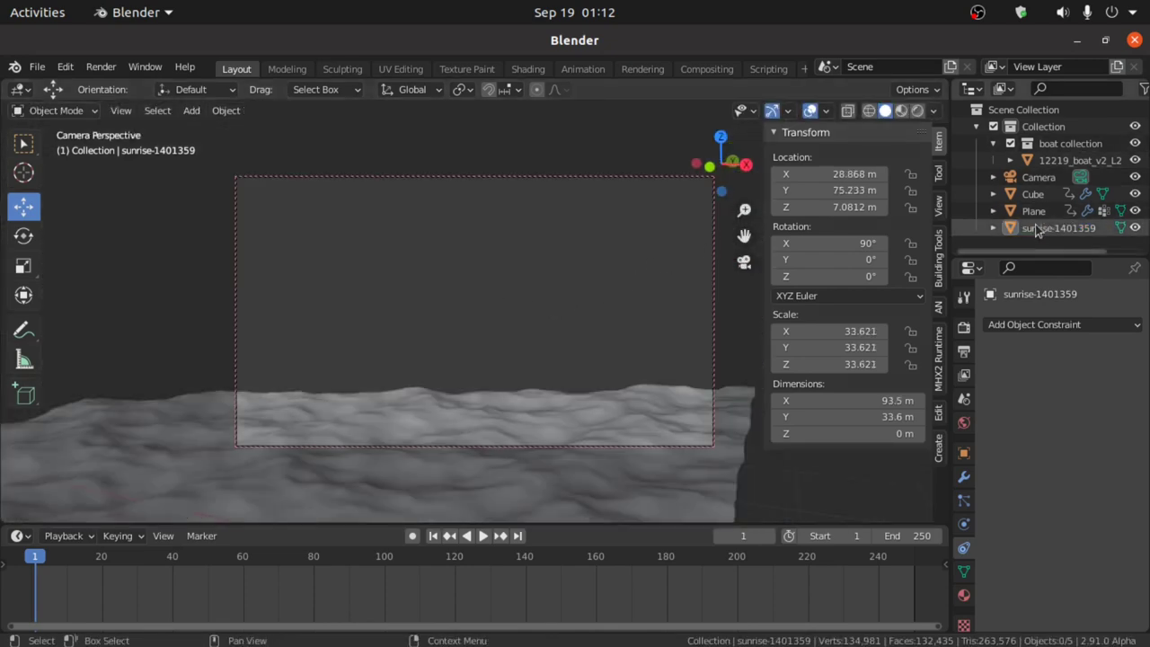
pyautogui.click(1039, 177)
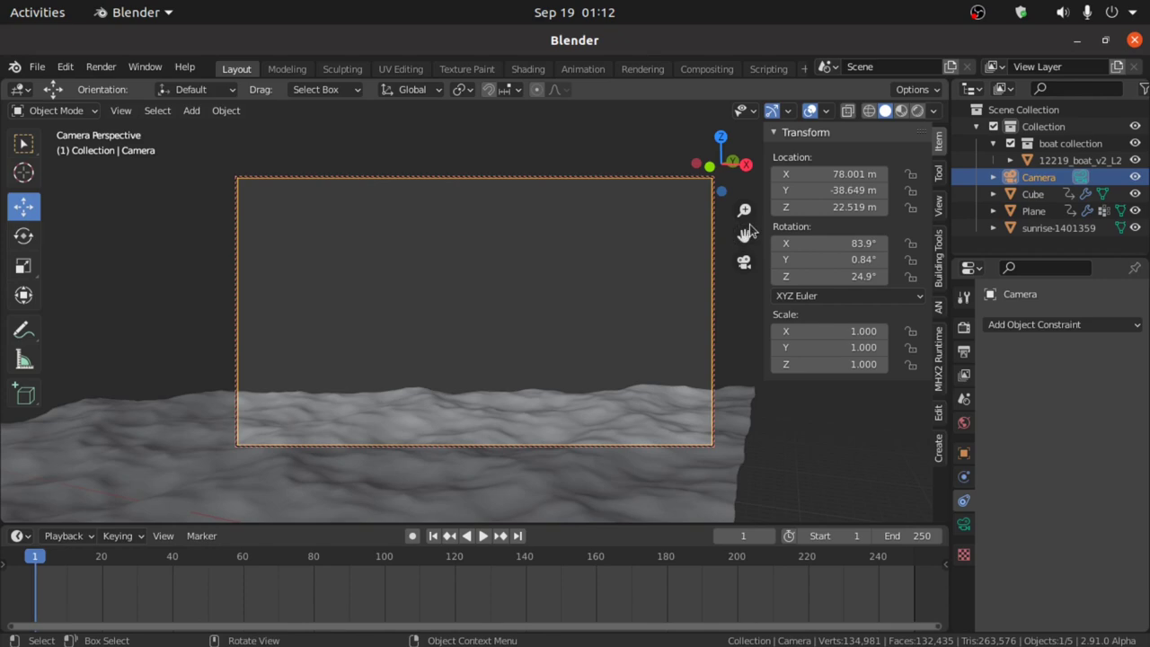
pyautogui.moveTo(721, 163); pyautogui.dragTo(660, 172)
pyautogui.moveTo(744, 234); pyautogui.dragTo(728, 229)
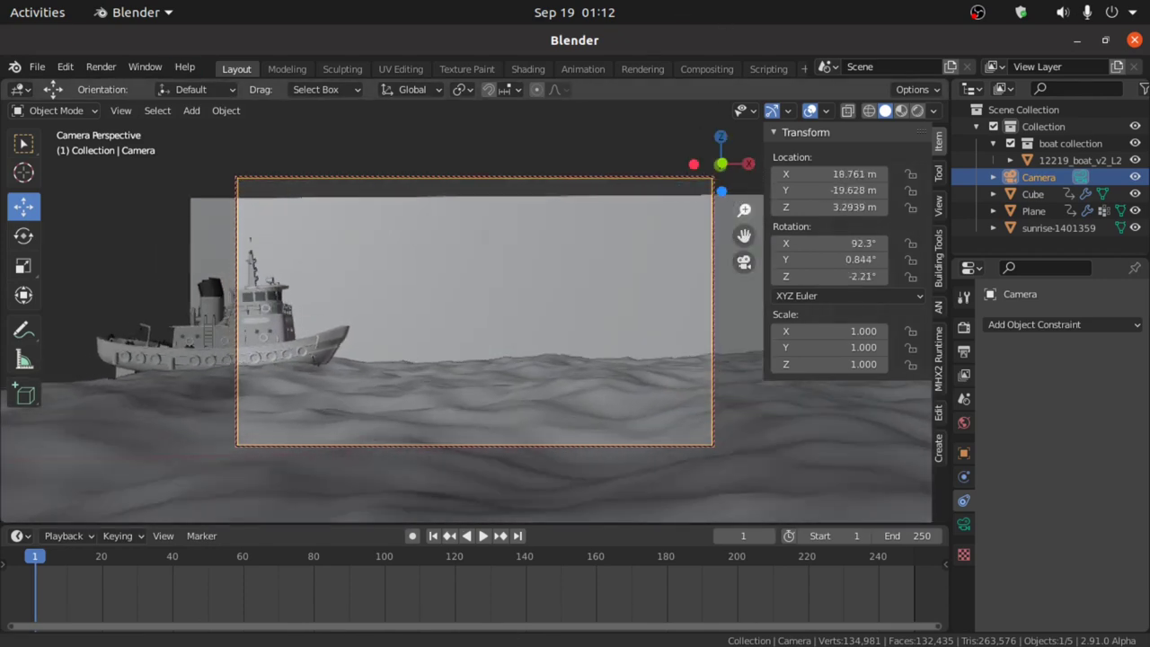
pyautogui.press('space')
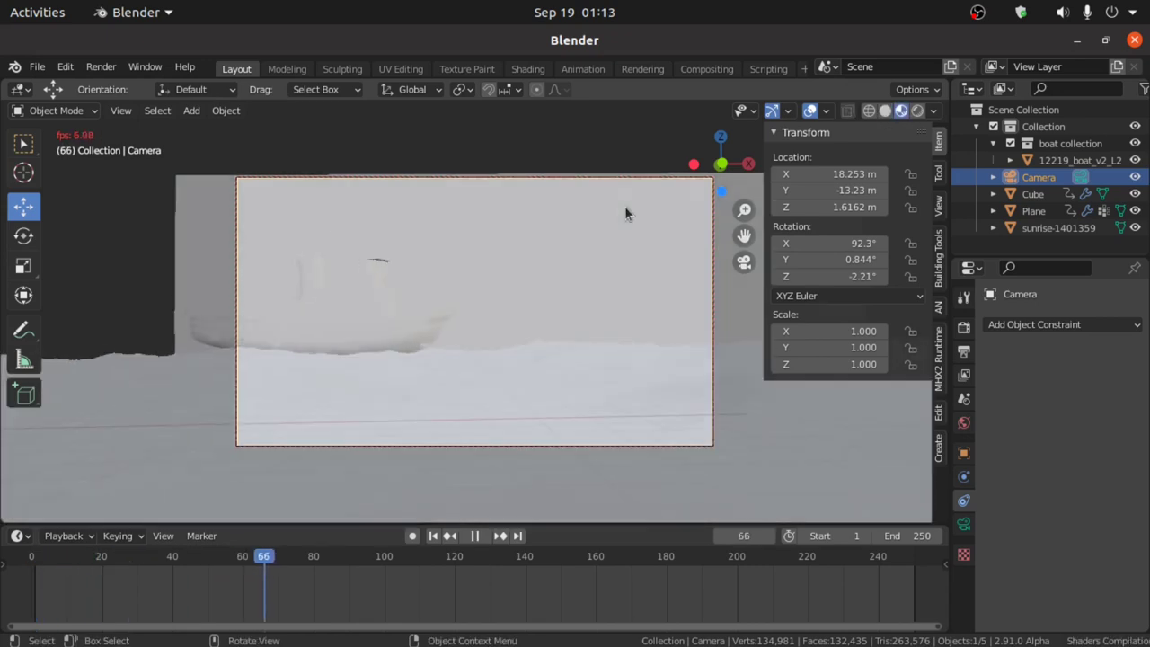
pyautogui.press('space')
# Step: Raise the sunrise image plane along the Z axis to about 16 m
pyautogui.click(584, 301)
pyautogui.press('g')
pyautogui.press('z')
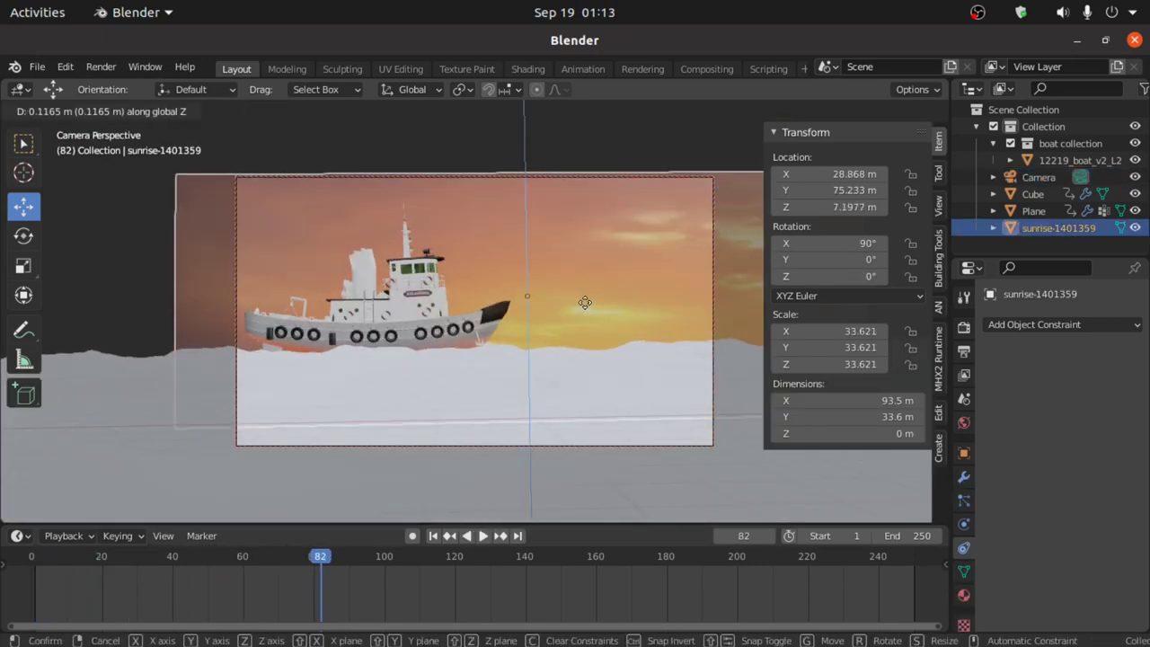
pyautogui.click(576, 235)
# Step: Play the boat animation from frame 1 to check it against the sunrise background through the camera
pyautogui.click(431, 535)
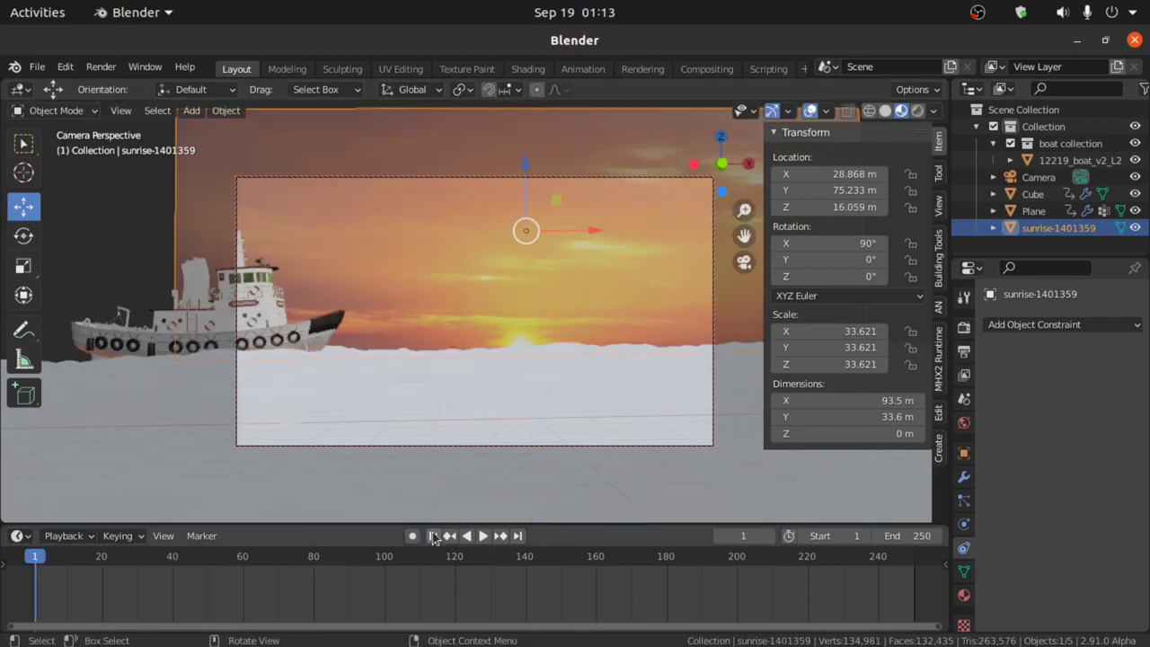
pyautogui.press('space')
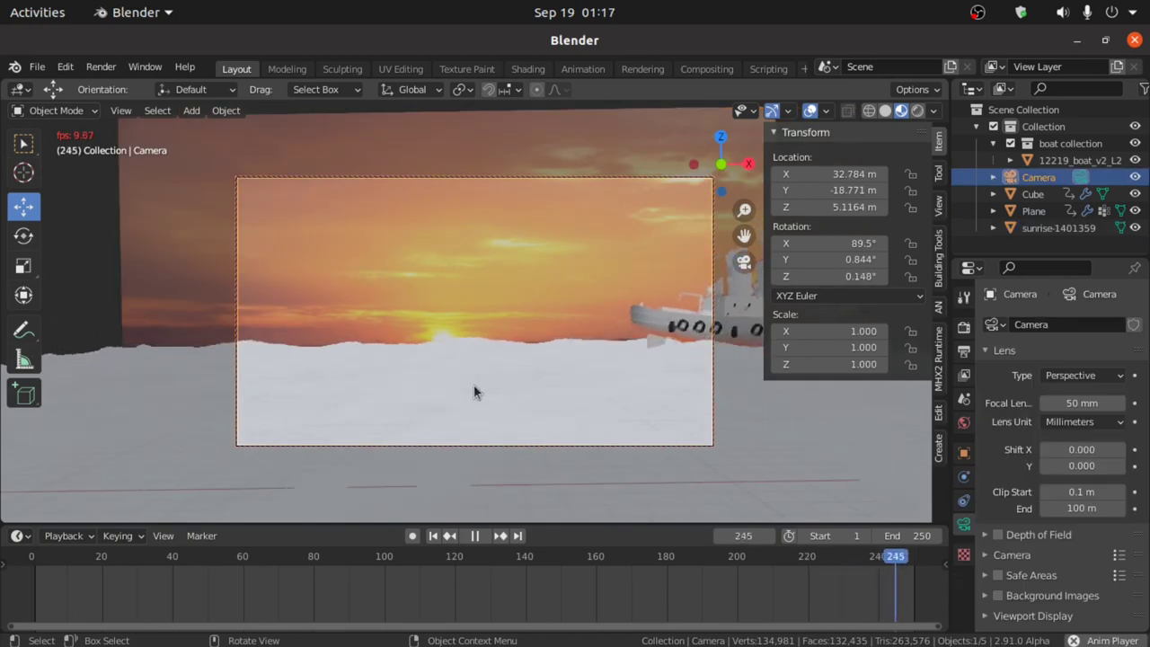
pyautogui.press('space')
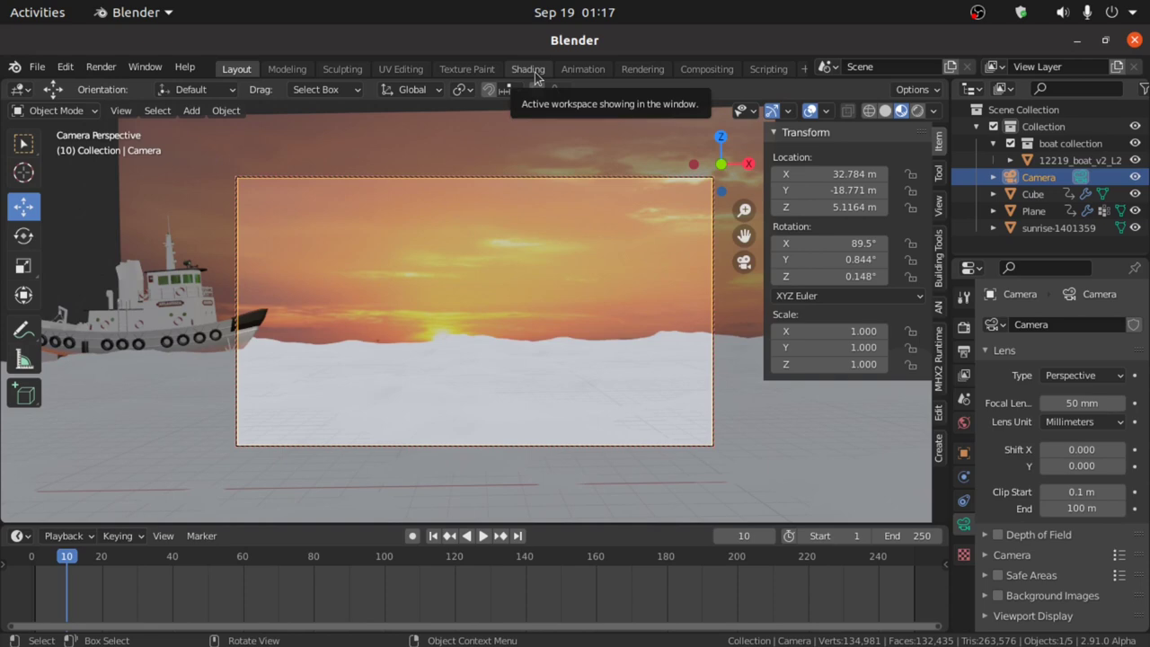
# Step: Switch to the Shading workspace in camera view and set the viewport shading's World Opacity to 0
pyautogui.click(528, 69)
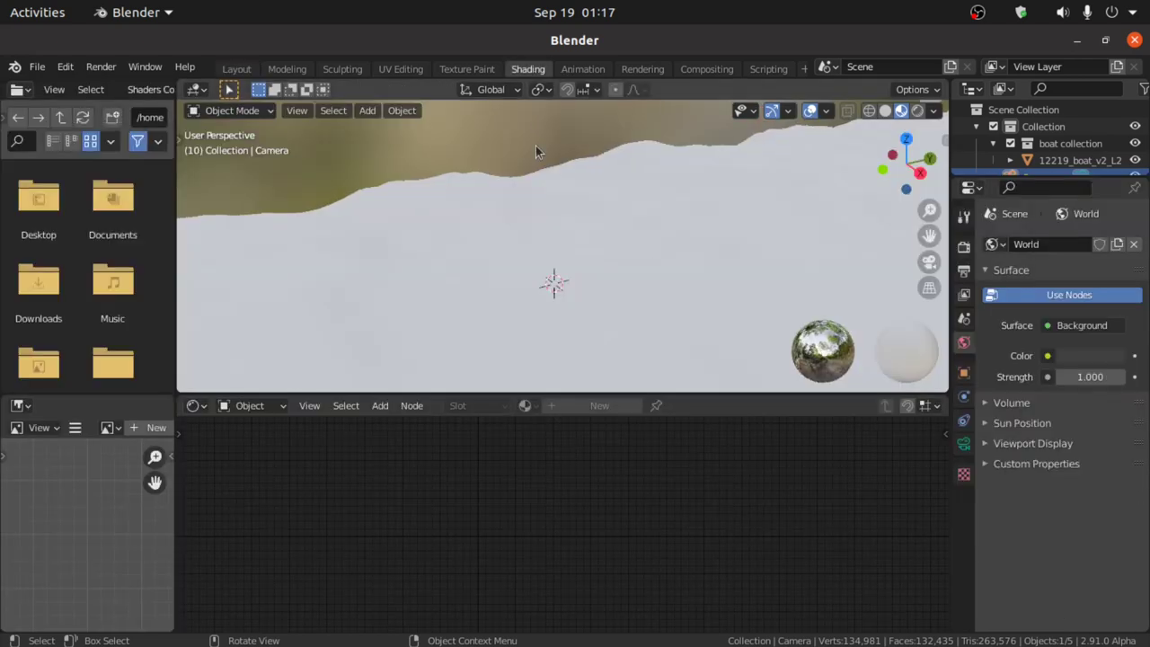
pyautogui.press('KP_0')
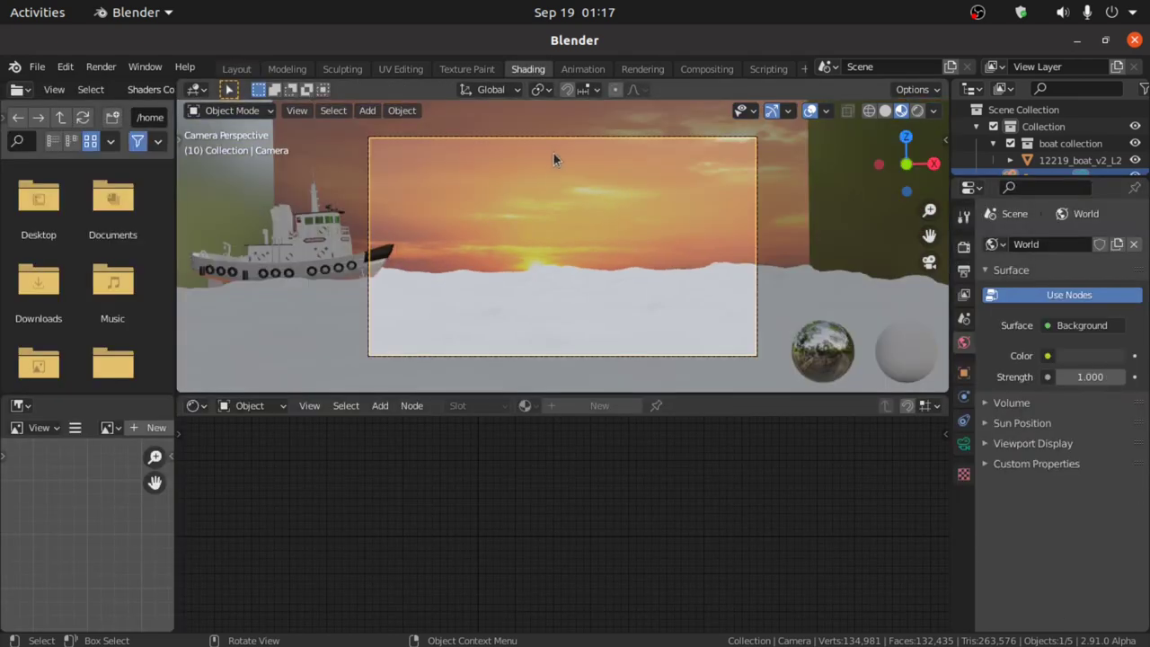
pyautogui.click(934, 112)
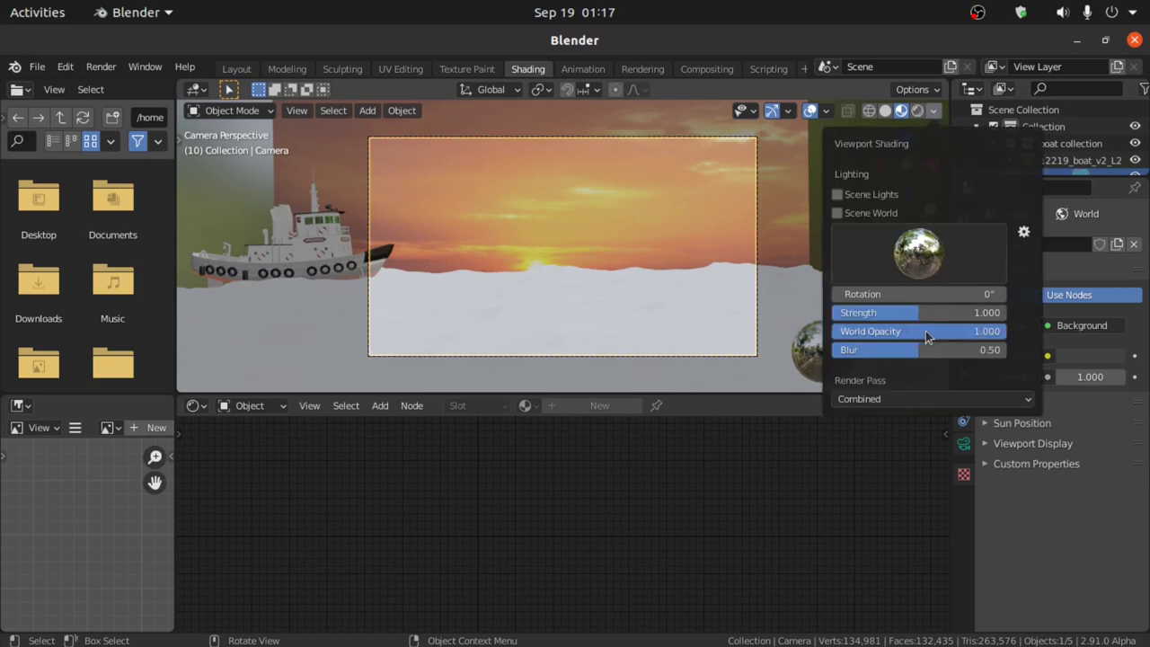
pyautogui.moveTo(930, 330); pyautogui.dragTo(791, 331)
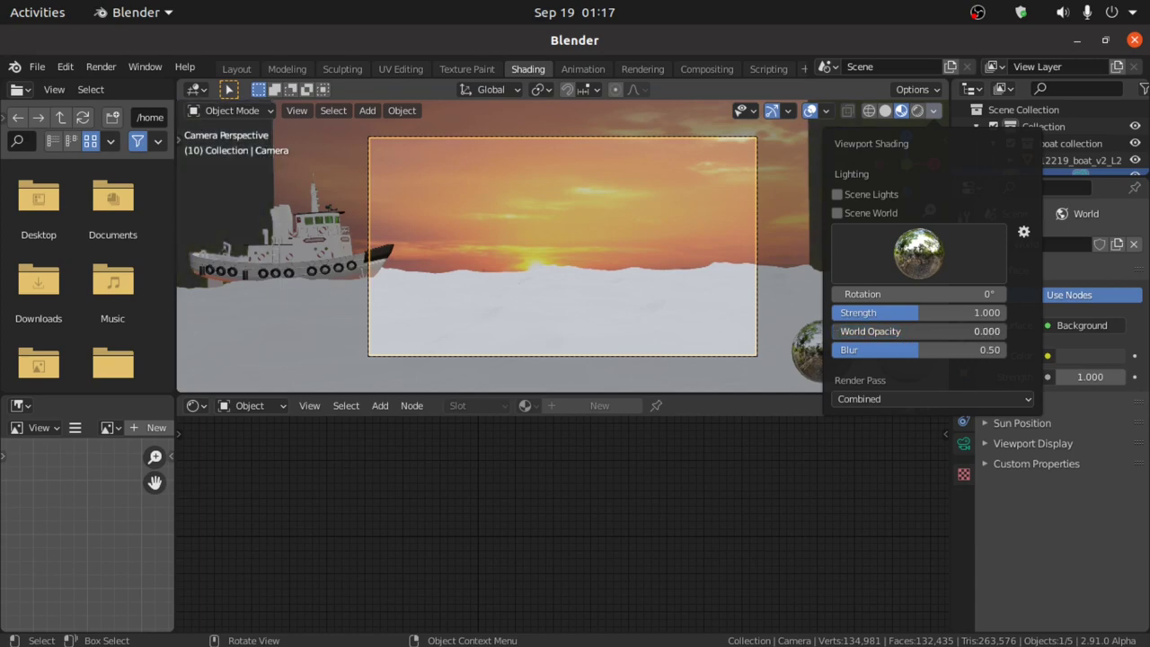
# Step: Select the ocean and delete the Principled BSDF node from its material
pyautogui.click(516, 306)
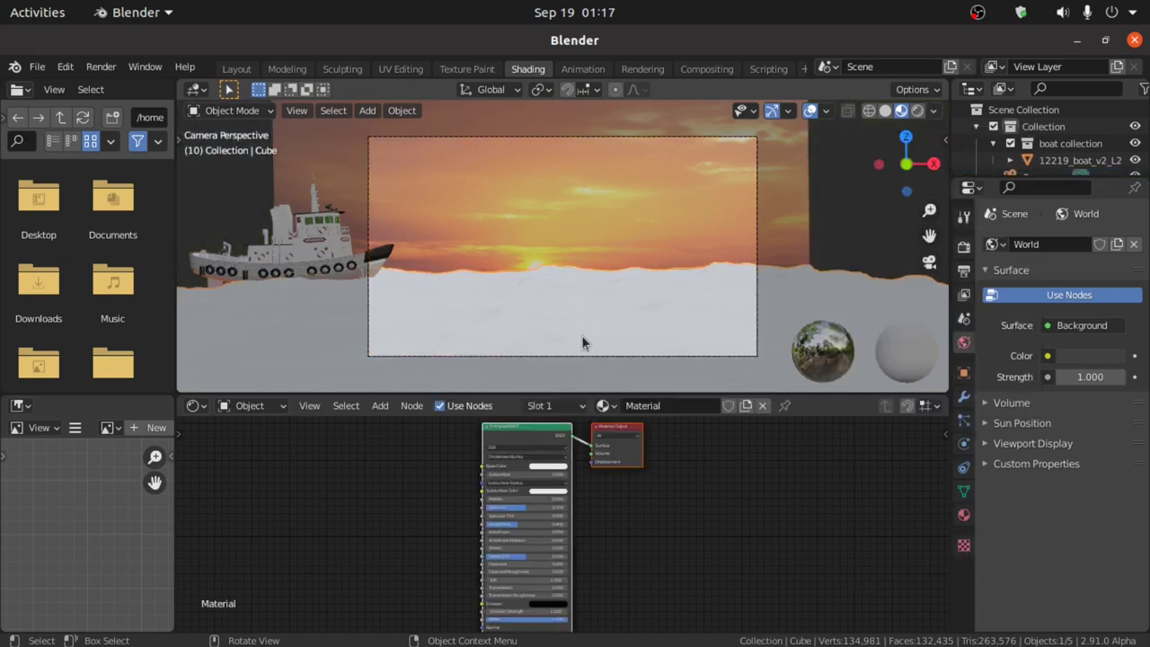
pyautogui.scroll(4, 571, 458)
pyautogui.moveTo(614, 485); pyautogui.dragTo(683, 628, button='middle')
pyautogui.scroll(1, 664, 559)
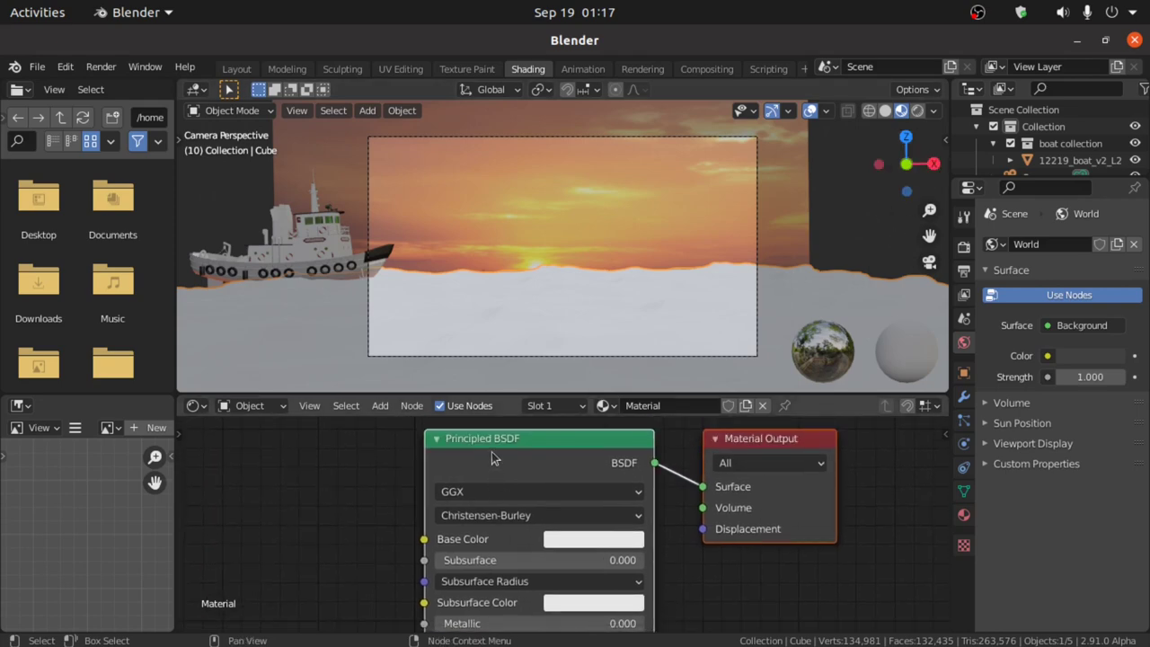
pyautogui.hotkey('alt', 'a')
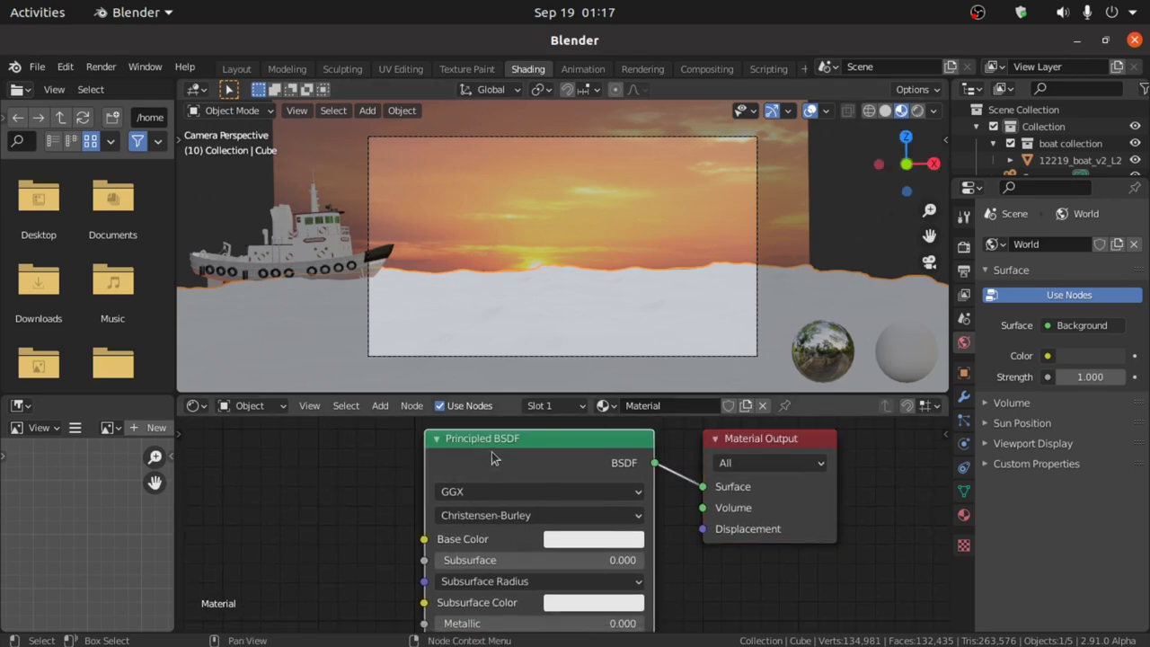
pyautogui.click(492, 458)
pyautogui.press('Delete')
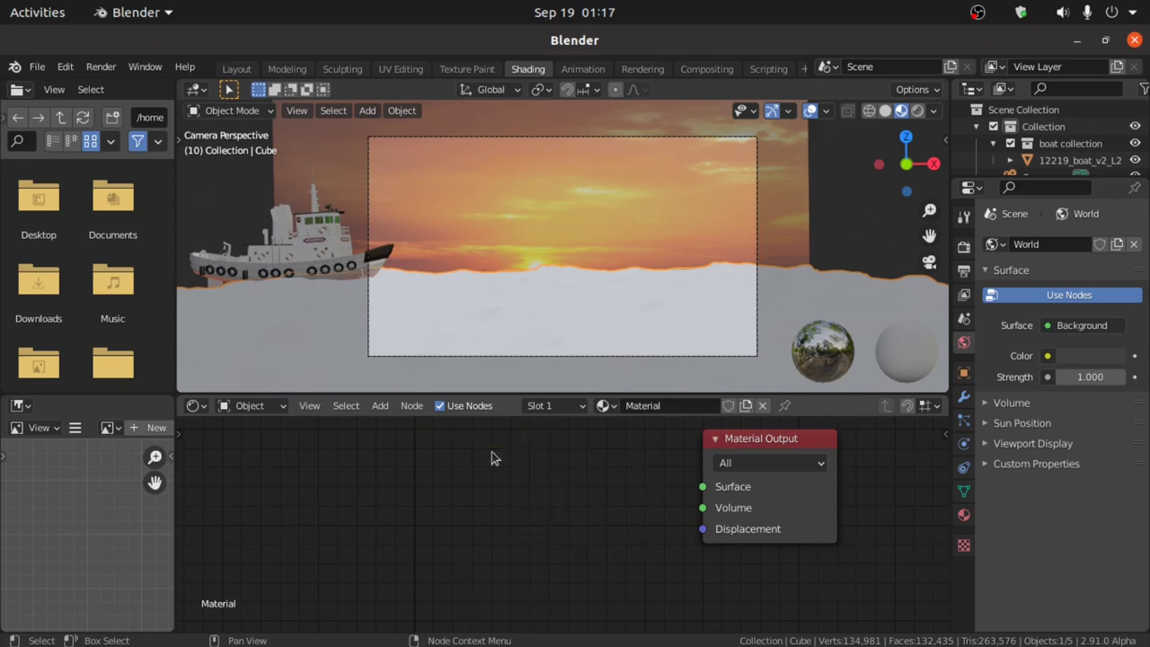
# Step: Add a Mix Shader node and connect its output to the Material Output's Surface input
pyautogui.hotkey('shift', 'a')
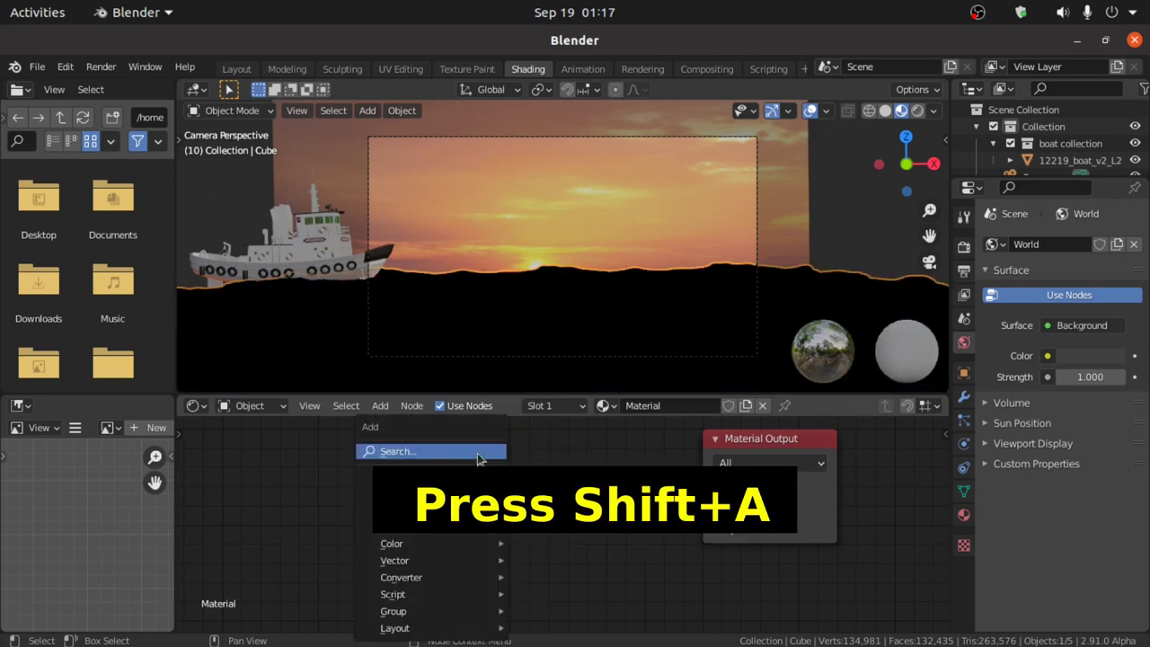
pyautogui.click(479, 452)
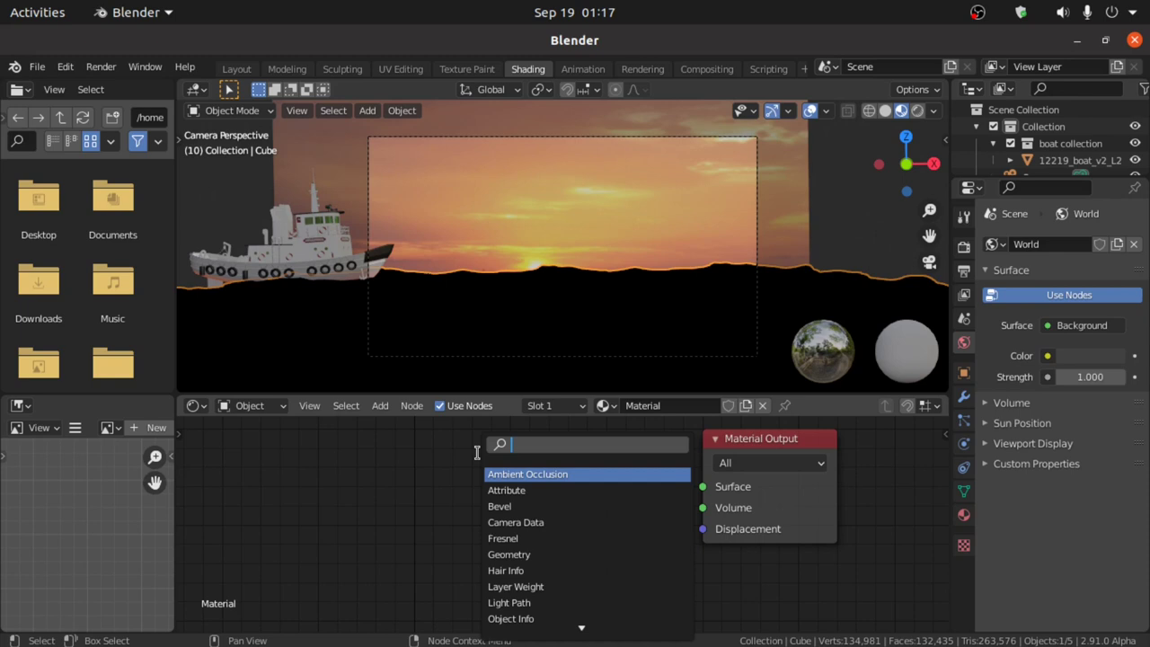
pyautogui.write('ix')
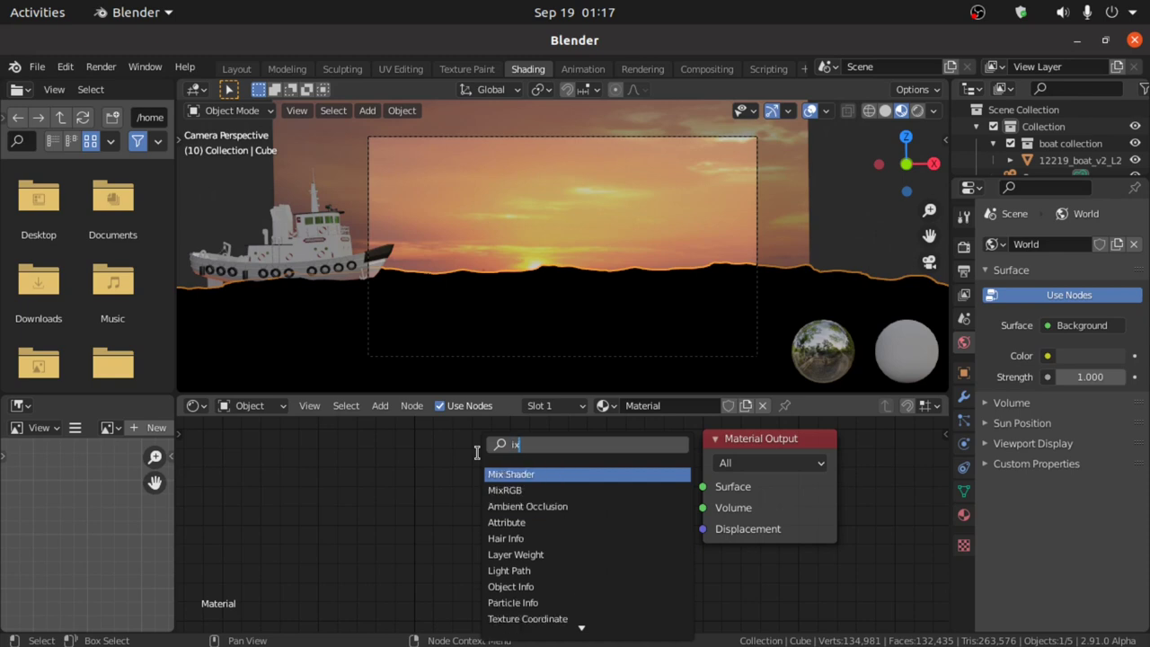
pyautogui.click(558, 474)
pyautogui.click(575, 485)
pyautogui.moveTo(586, 492); pyautogui.dragTo(593, 492)
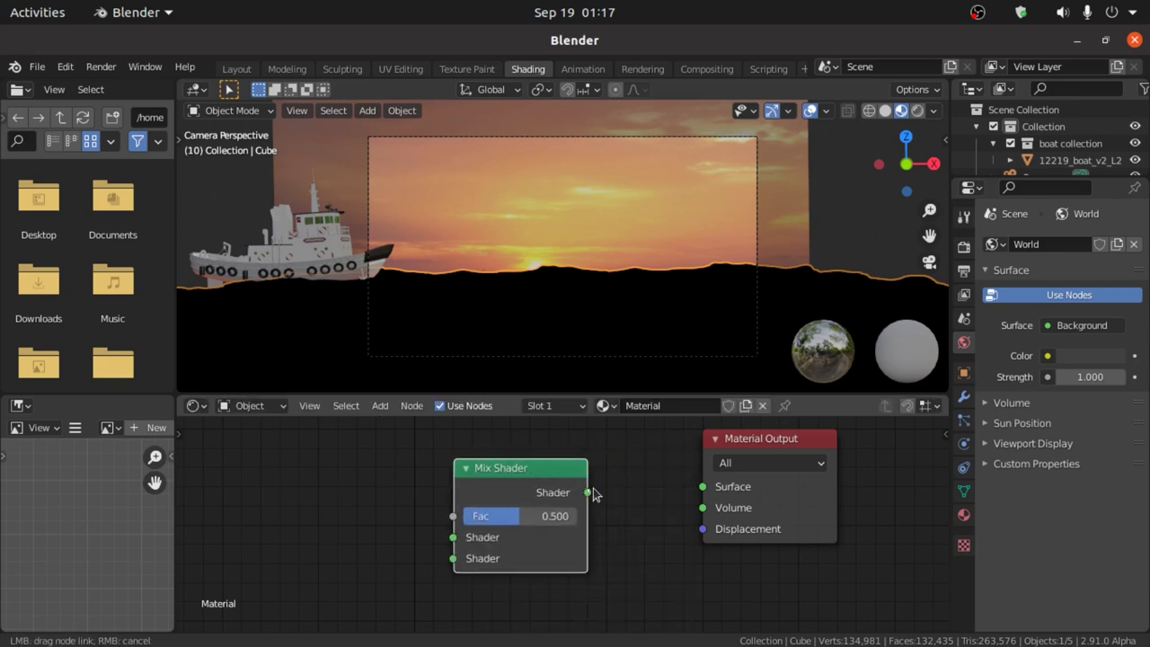
pyautogui.moveTo(667, 478); pyautogui.dragTo(680, 497)
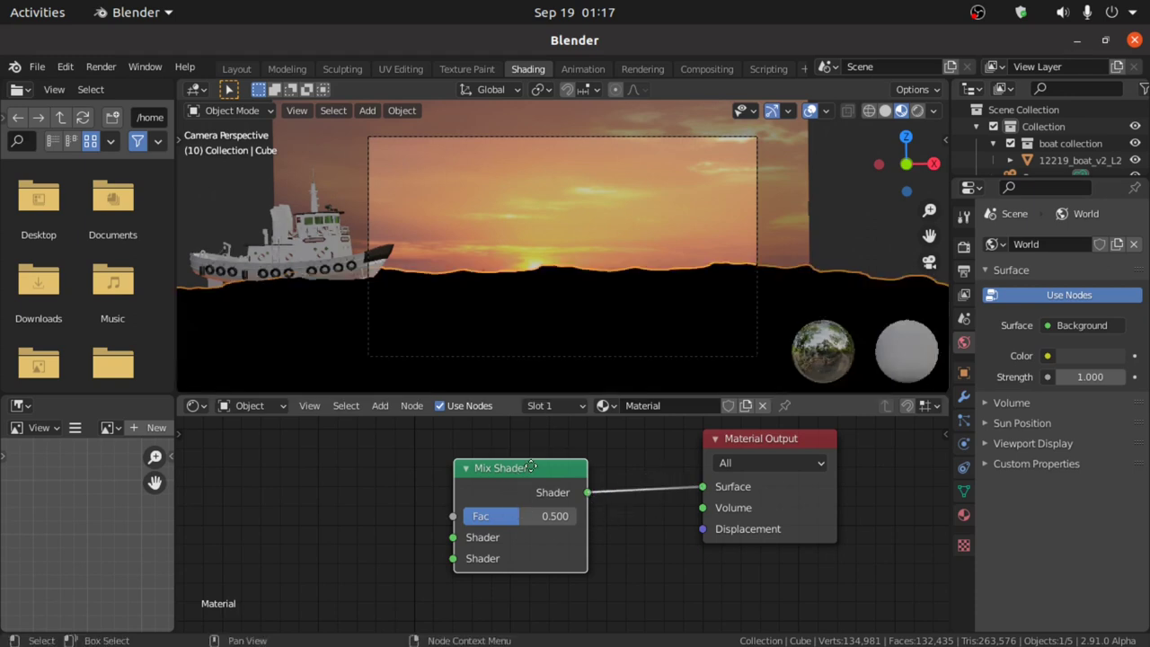
# Step: Duplicate the Mix Shader and connect the copy's output to the second Shader input of the original Mix Shader
pyautogui.moveTo(509, 467); pyautogui.dragTo(536, 459)
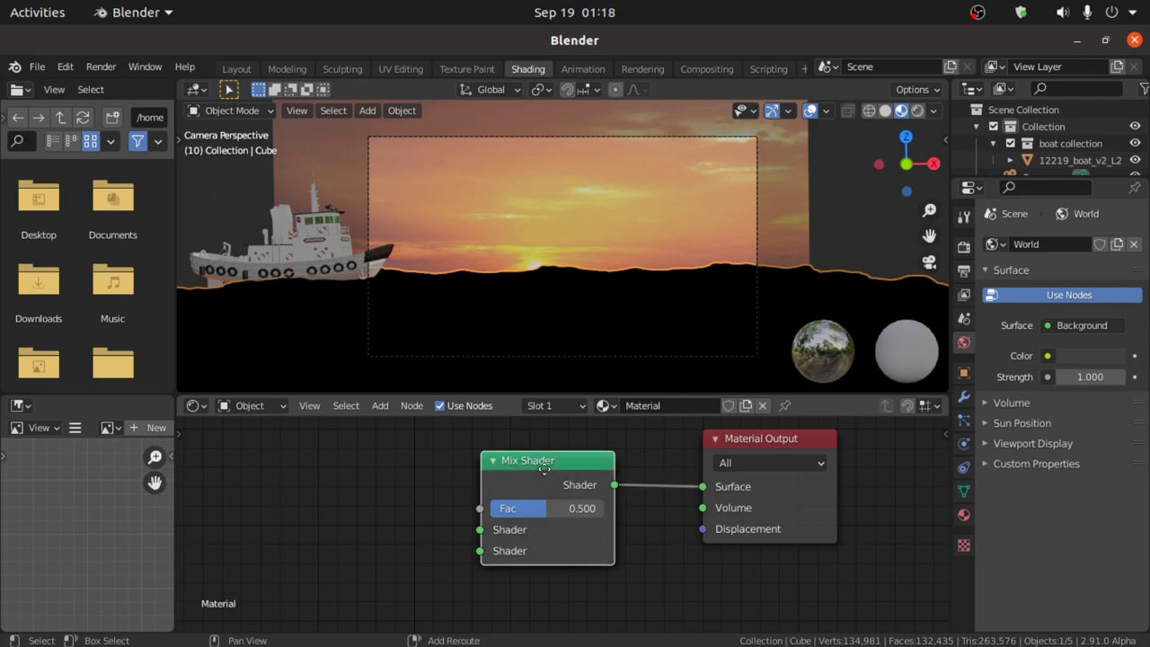
pyautogui.hotkey('shift', 'd')
pyautogui.click(334, 534)
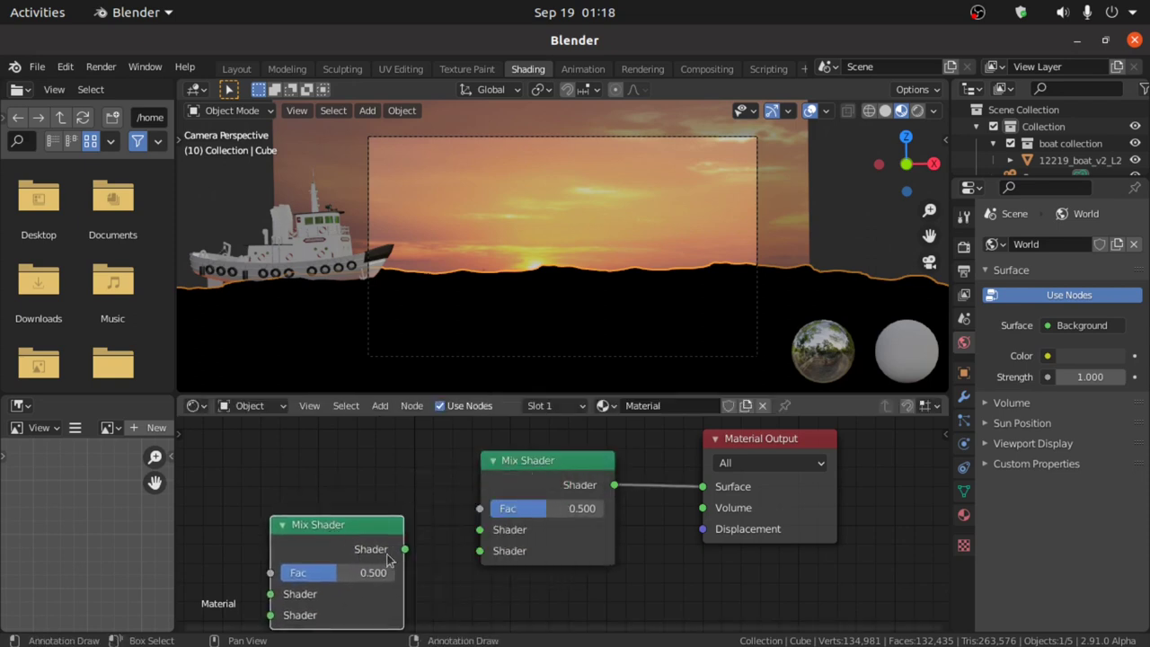
pyautogui.moveTo(403, 553); pyautogui.dragTo(408, 550)
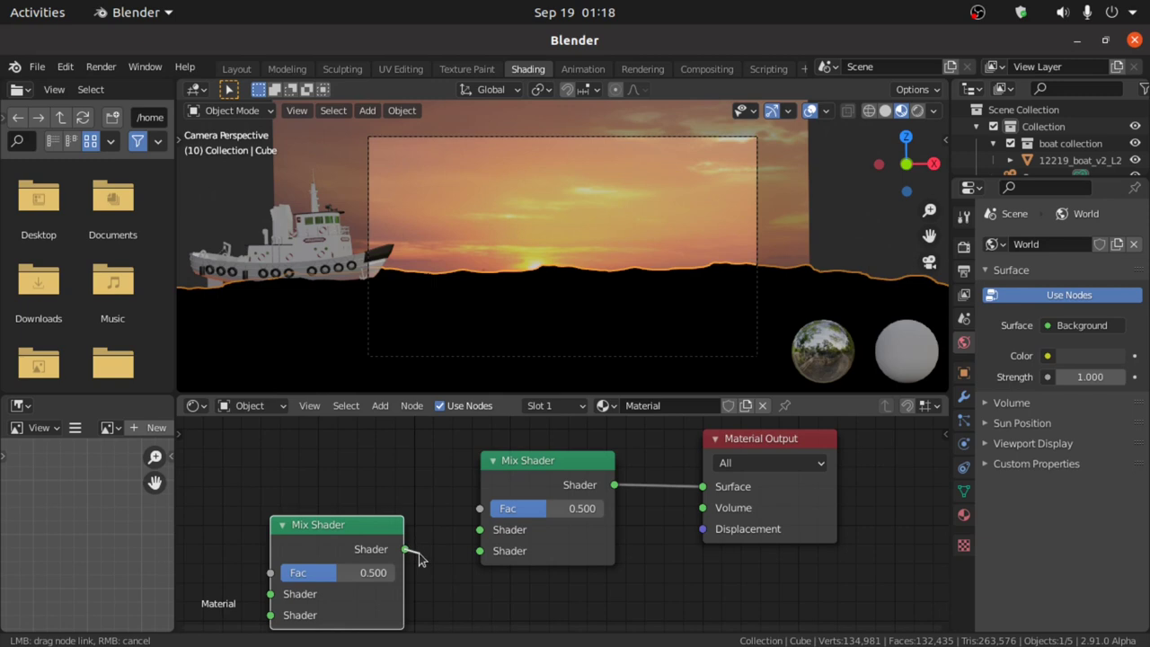
pyautogui.moveTo(482, 551); pyautogui.dragTo(482, 551)
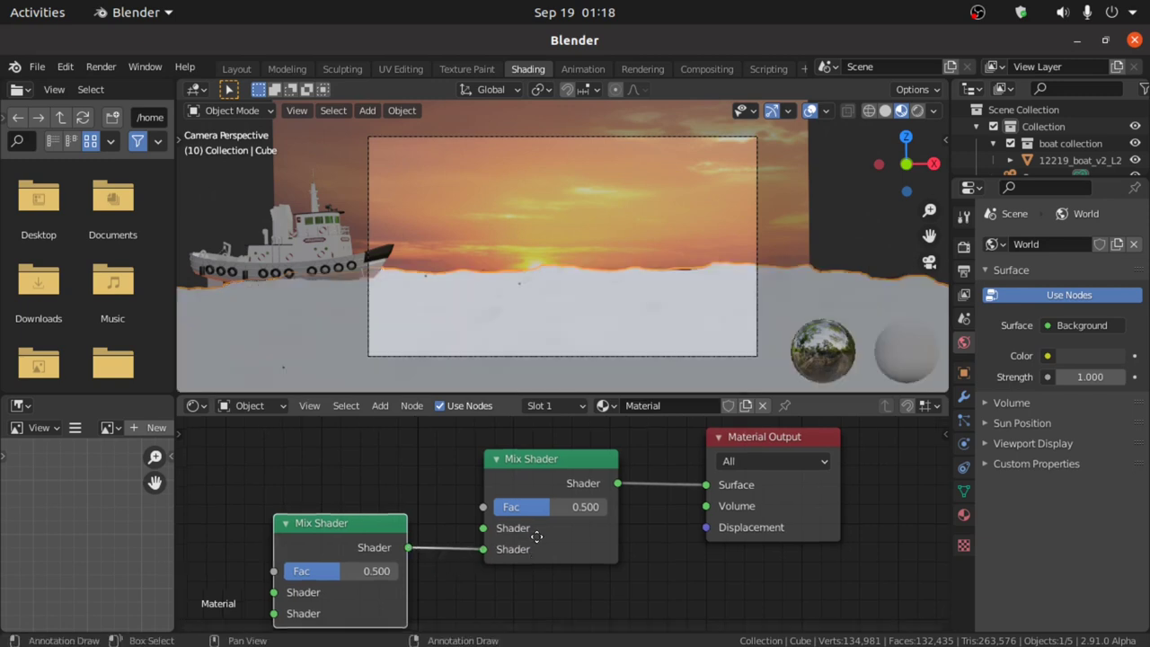
# Step: Add two Emission nodes and connect them to the two Shader inputs of the duplicated Mix Shader
pyautogui.press('KP_Decimal')
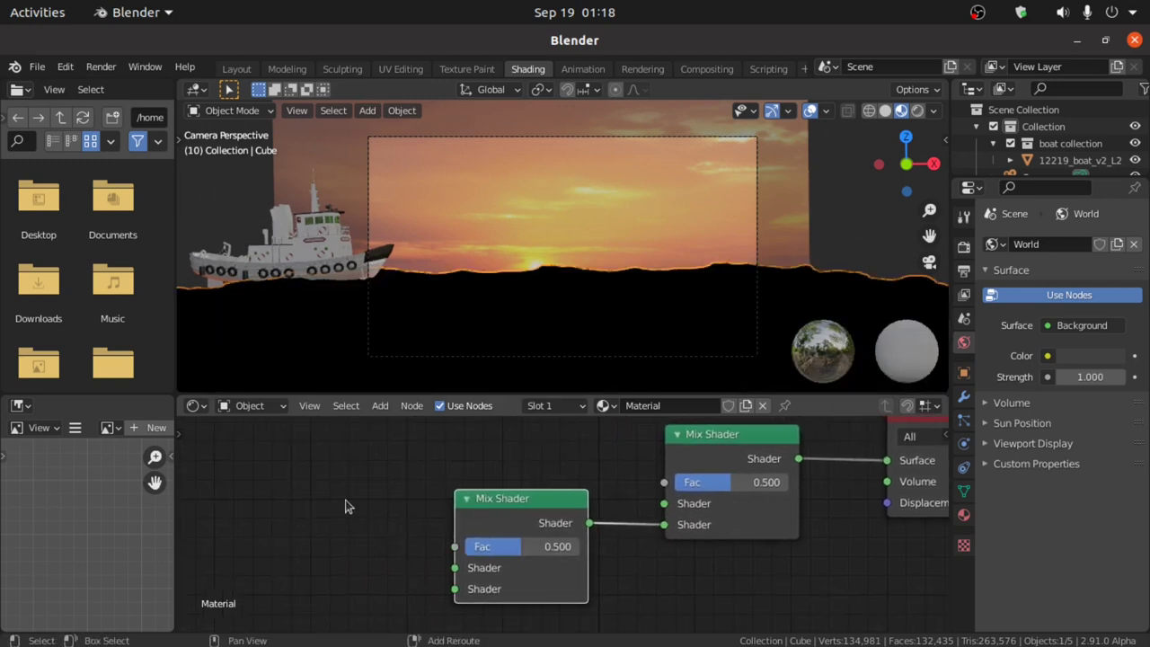
pyautogui.hotkey('shift', 'a')
pyautogui.click(302, 455)
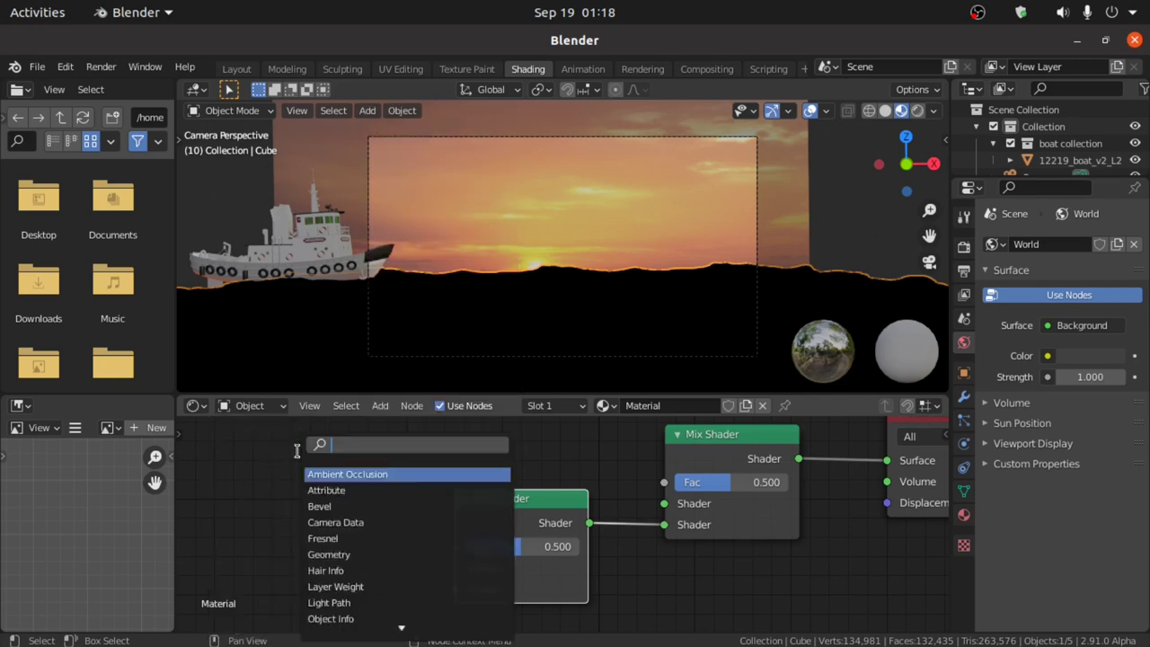
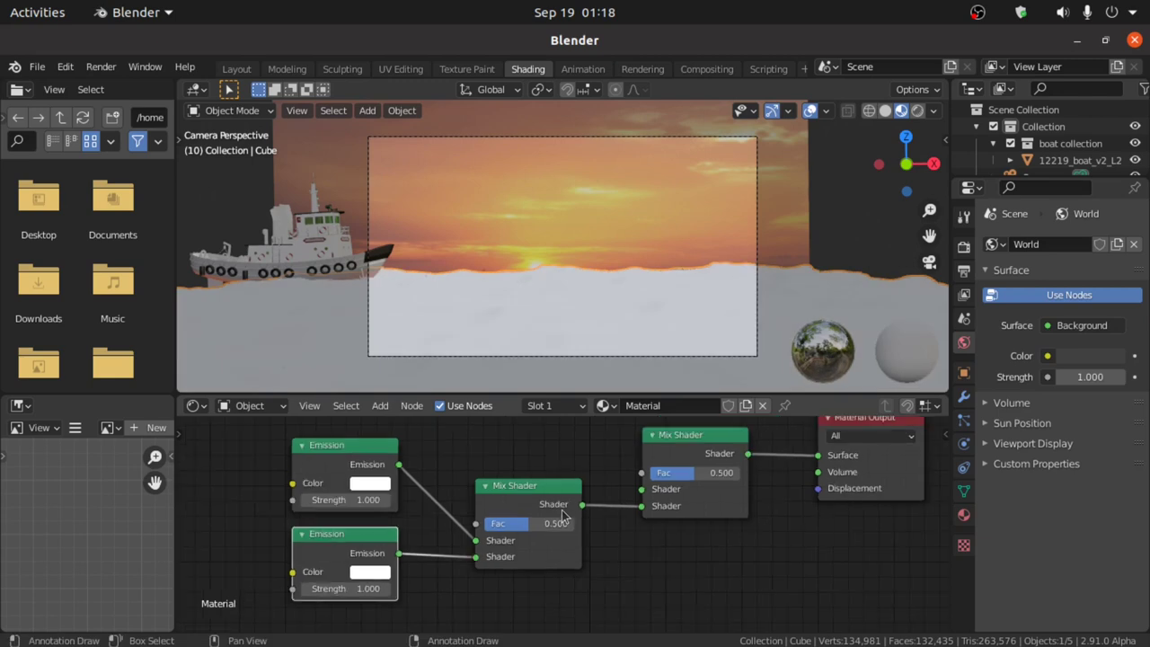
pyautogui.moveTo(566, 514); pyautogui.dragTo(551, 548, button='middle')
pyautogui.scroll(1, 551, 549)
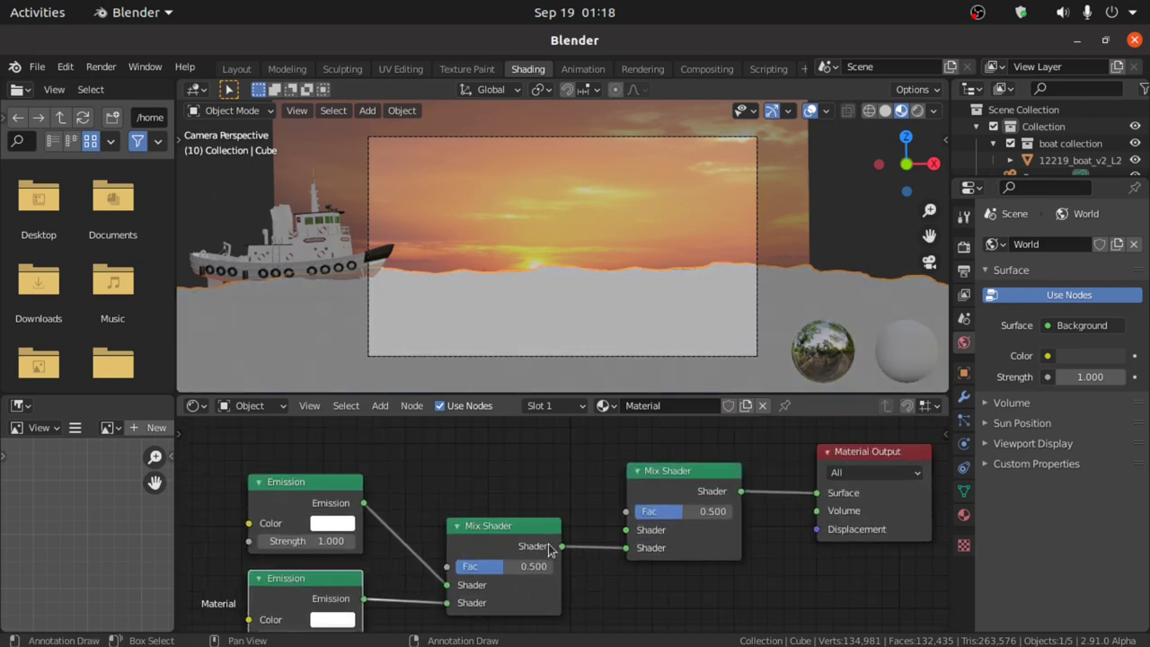
# Step: Move the final Mix Shader up and connect a new Glass BSDF node to its first Shader input
pyautogui.moveTo(661, 472); pyautogui.dragTo(658, 440)
pyautogui.keyDown('ctrl'); pyautogui.hscroll(-2, 581, 487); pyautogui.keyUp('ctrl')
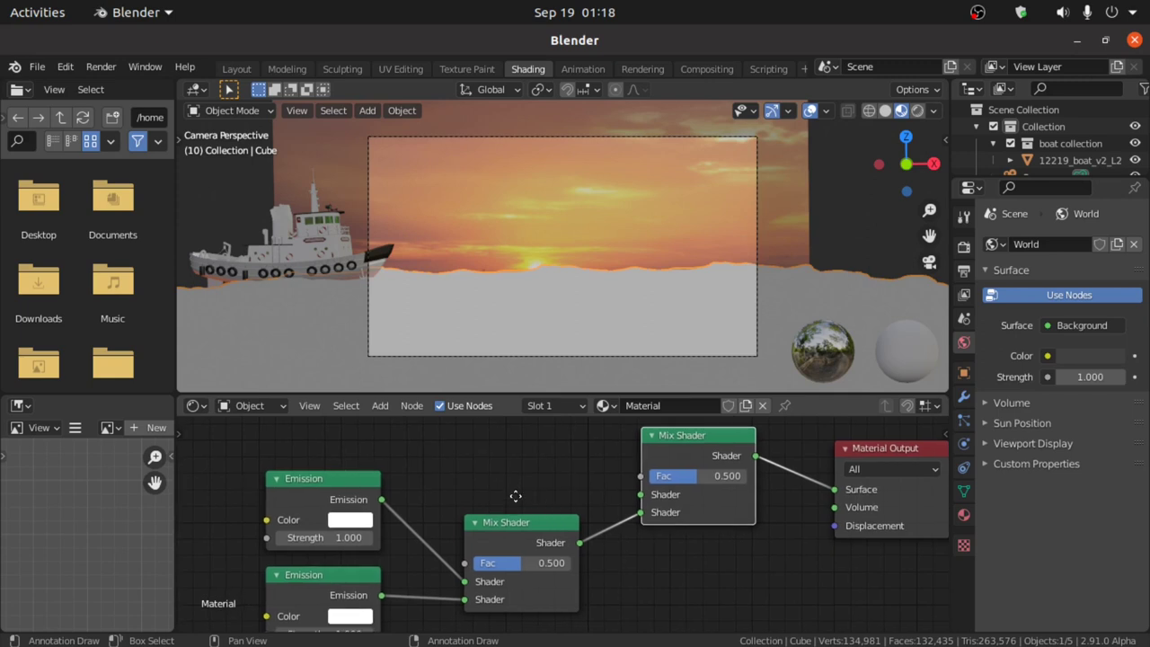
pyautogui.keyDown('shift'); pyautogui.scroll(1, 504, 493); pyautogui.keyUp('shift')
pyautogui.hotkey('shift', 'a')
pyautogui.click(454, 448)
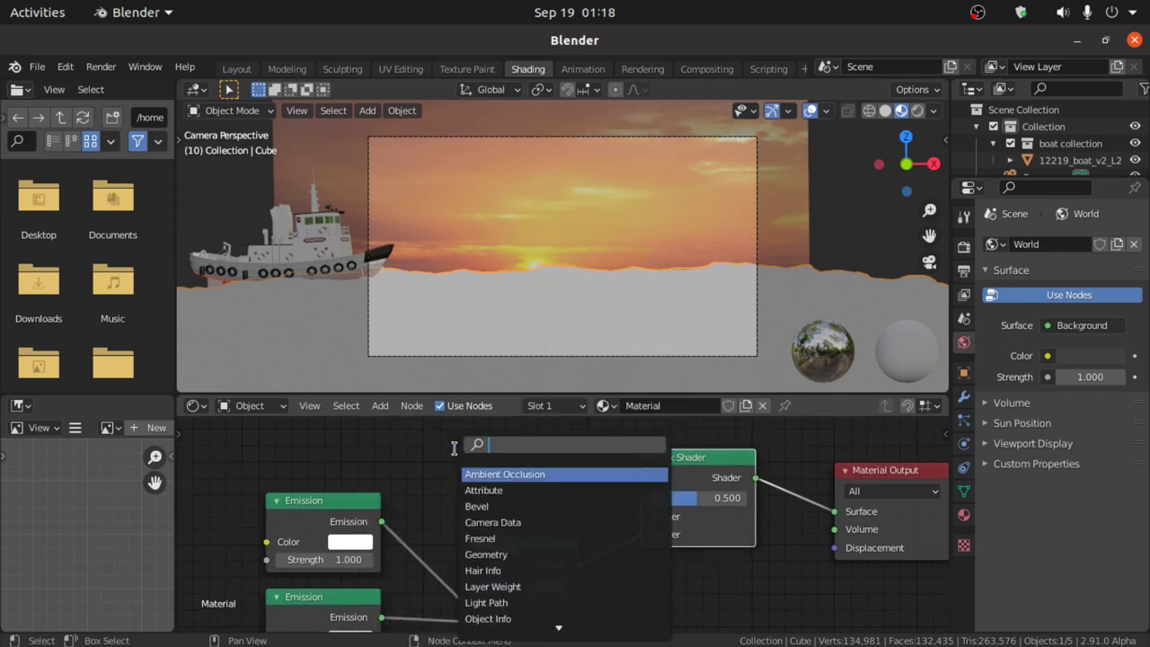
pyautogui.write('gla')
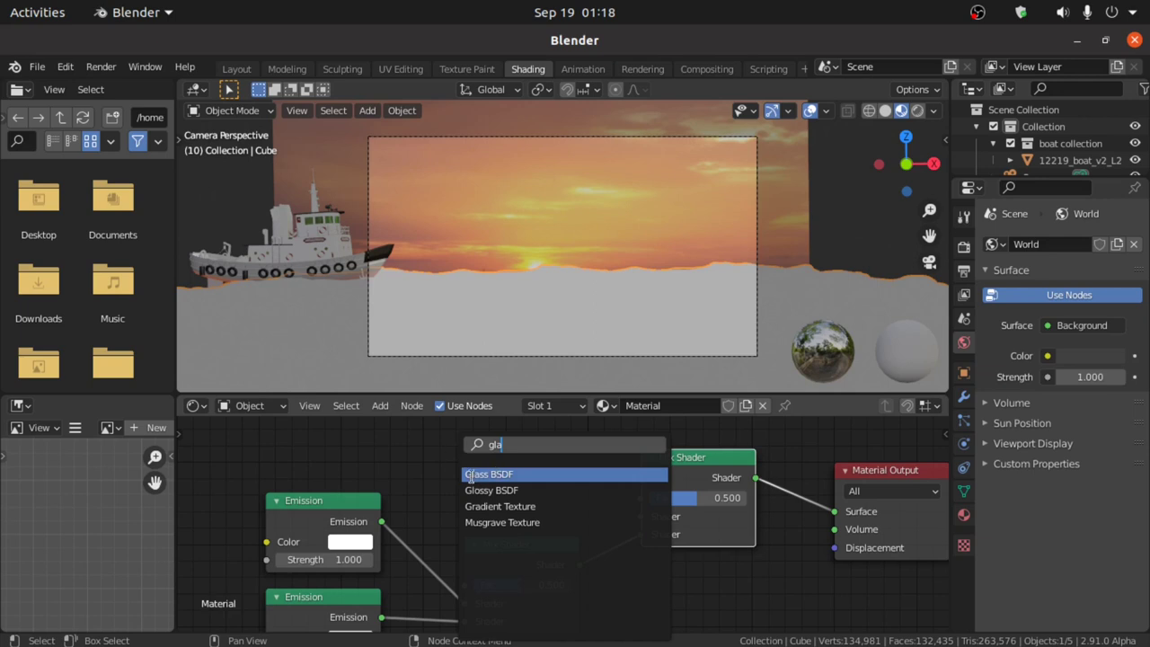
pyautogui.click(487, 473)
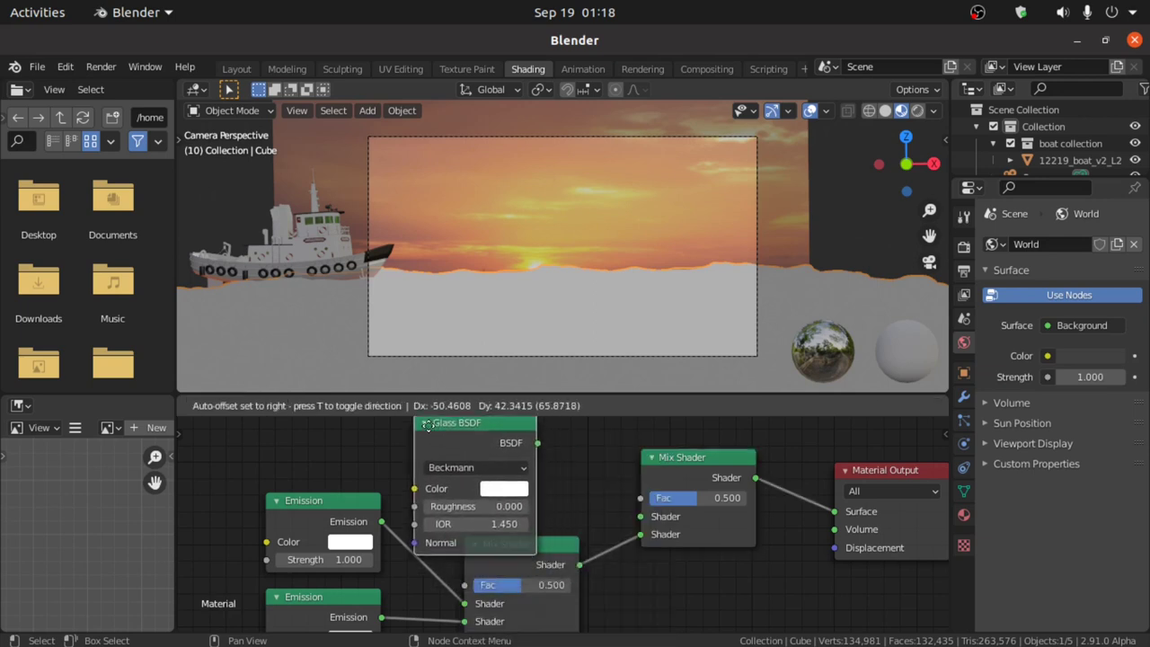
pyautogui.click(450, 584)
pyautogui.scroll(-3, 454, 584)
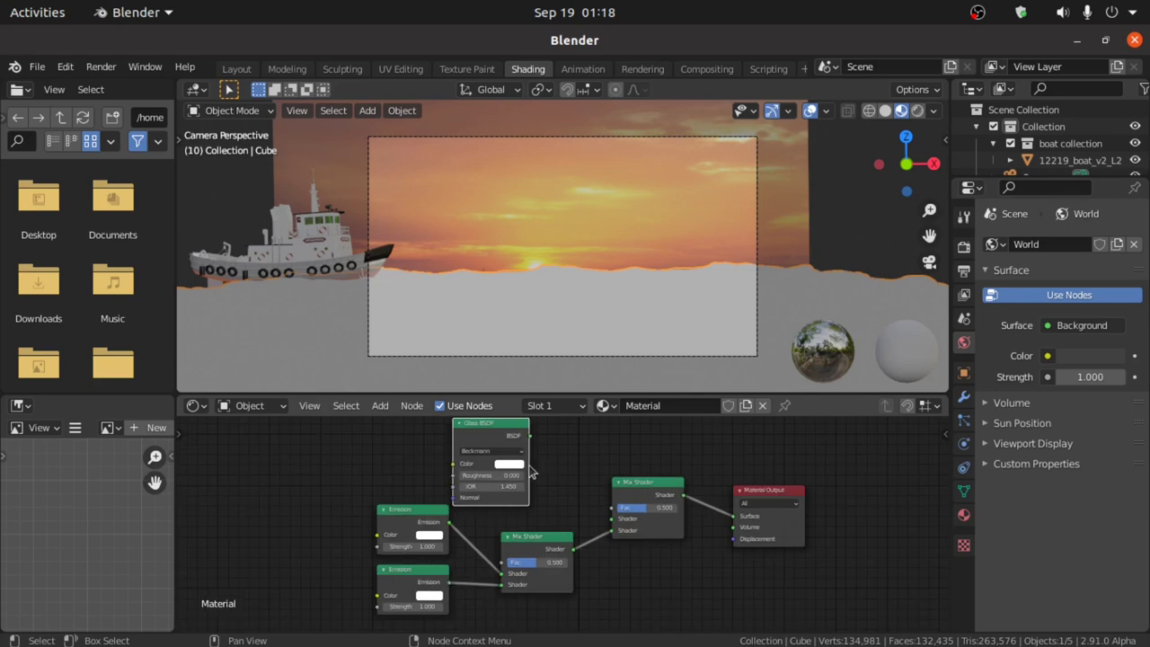
pyautogui.moveTo(531, 437); pyautogui.dragTo(544, 459)
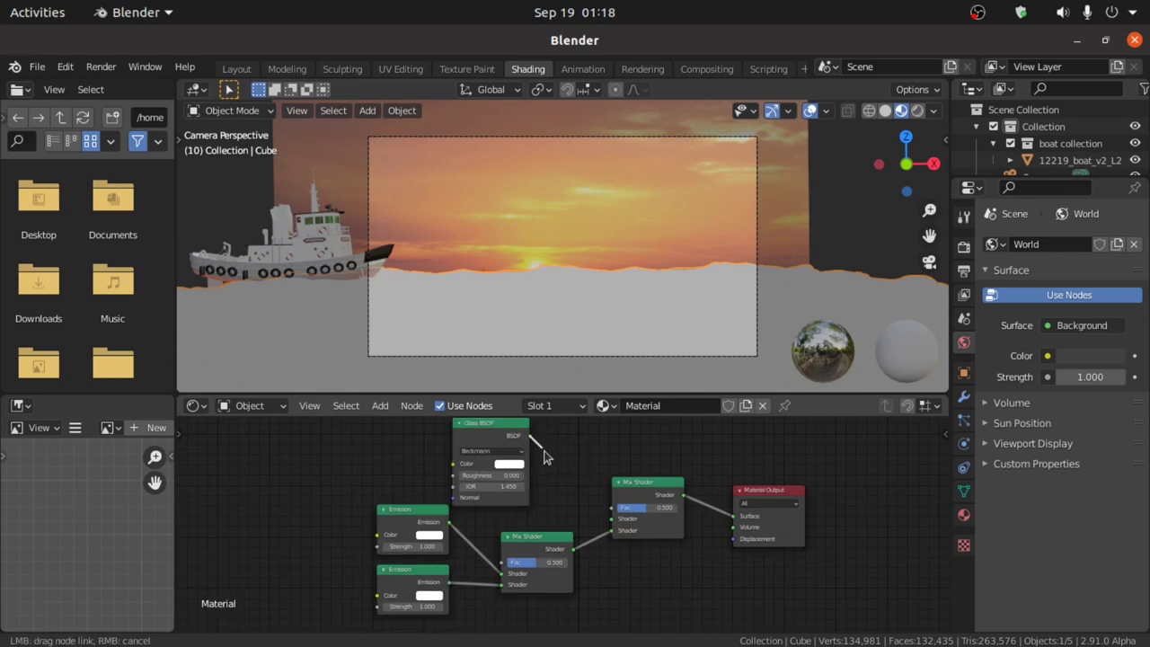
pyautogui.moveTo(563, 513); pyautogui.dragTo(607, 526)
# Step: Maximize the shader editor, add an Attribute node and connect its Color output to the upper Emission node's Color input
pyautogui.hotkey('ctrl', 'space')
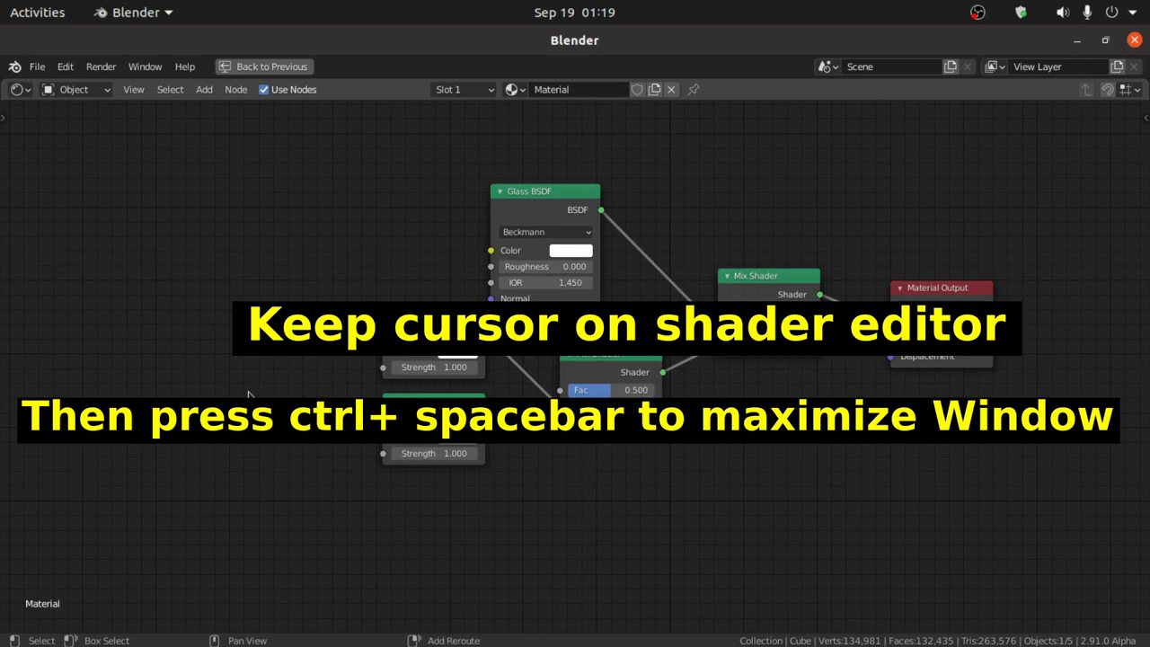
pyautogui.hotkey('shift', 'a')
pyautogui.click(223, 349)
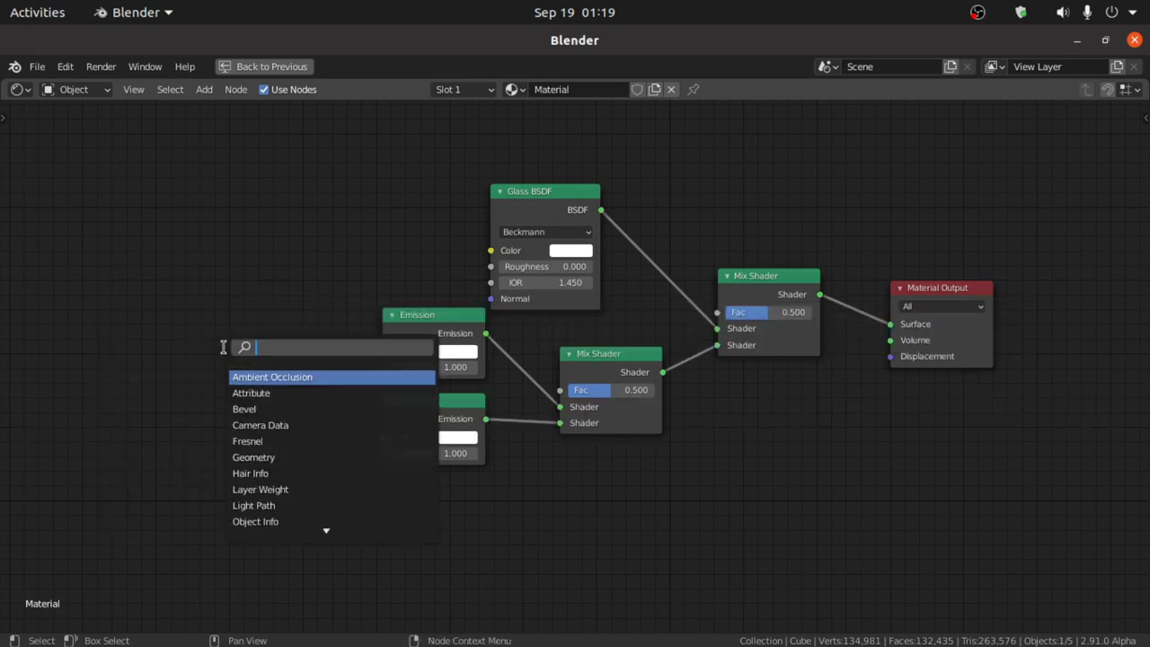
pyautogui.write('att')
pyautogui.press('Return')
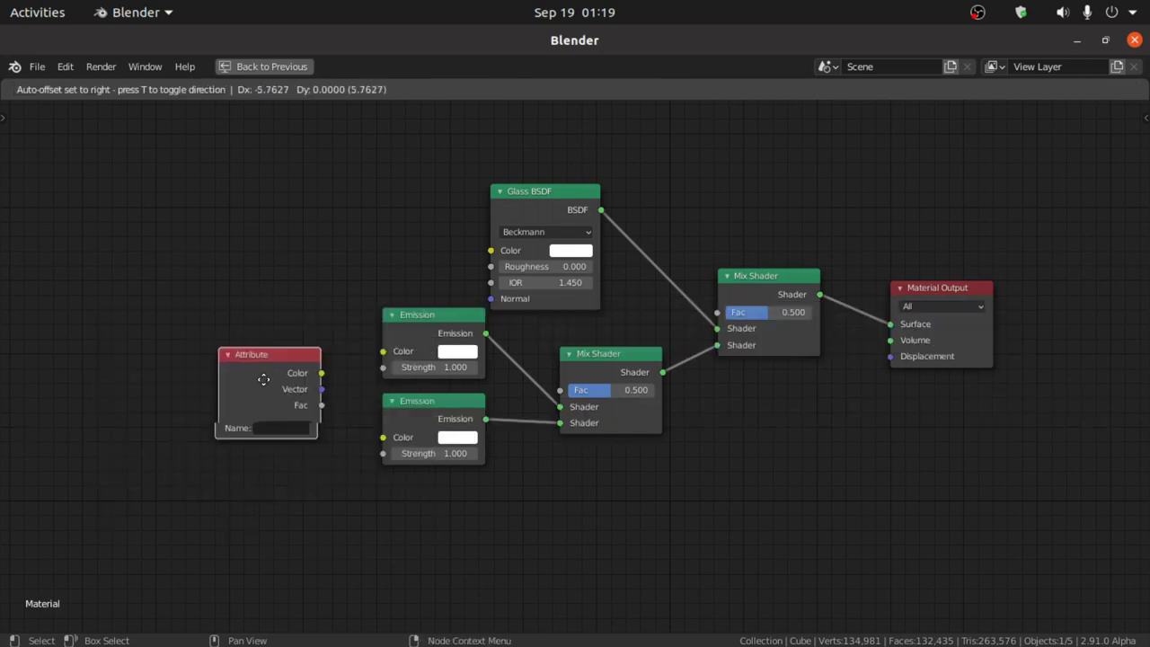
pyautogui.click(180, 345)
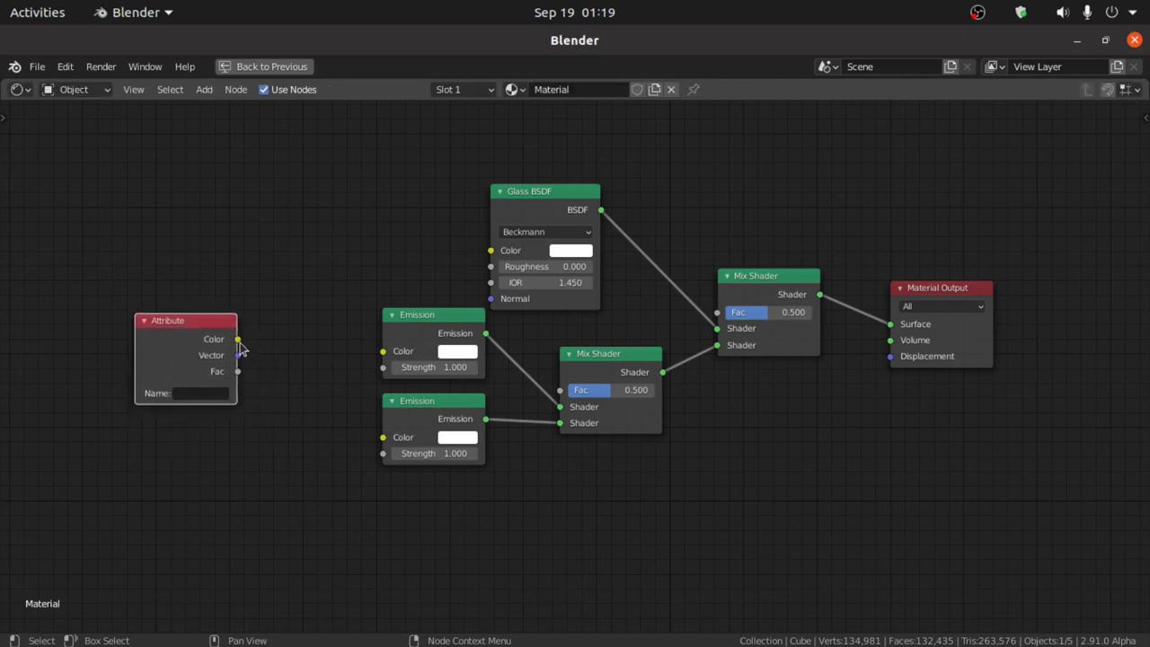
pyautogui.moveTo(239, 342); pyautogui.dragTo(380, 354)
# Step: Set the Attribute node's name to foam and the upper Emission node's strength to 80
pyautogui.click(203, 394)
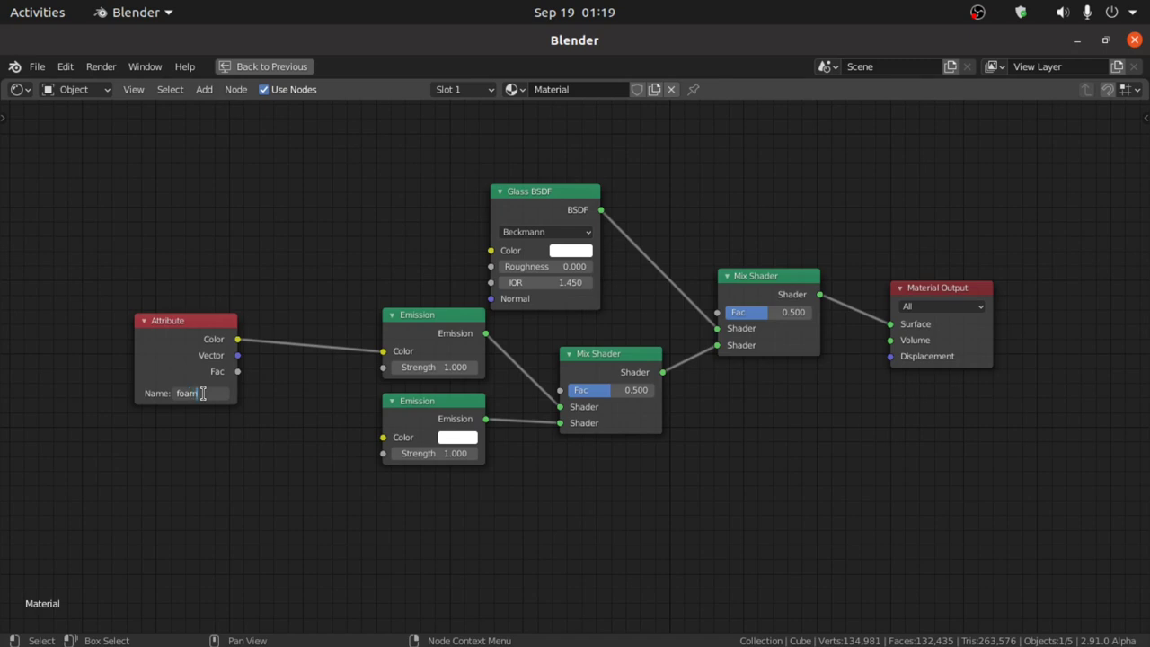
pyautogui.press('Return')
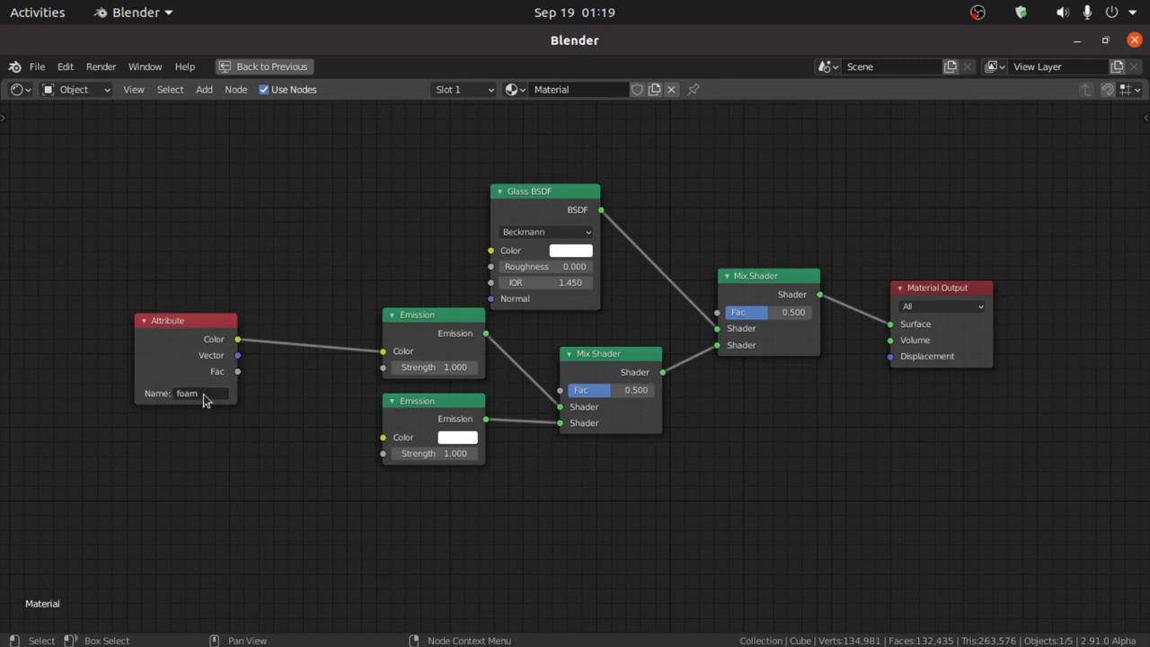
pyautogui.click(410, 369)
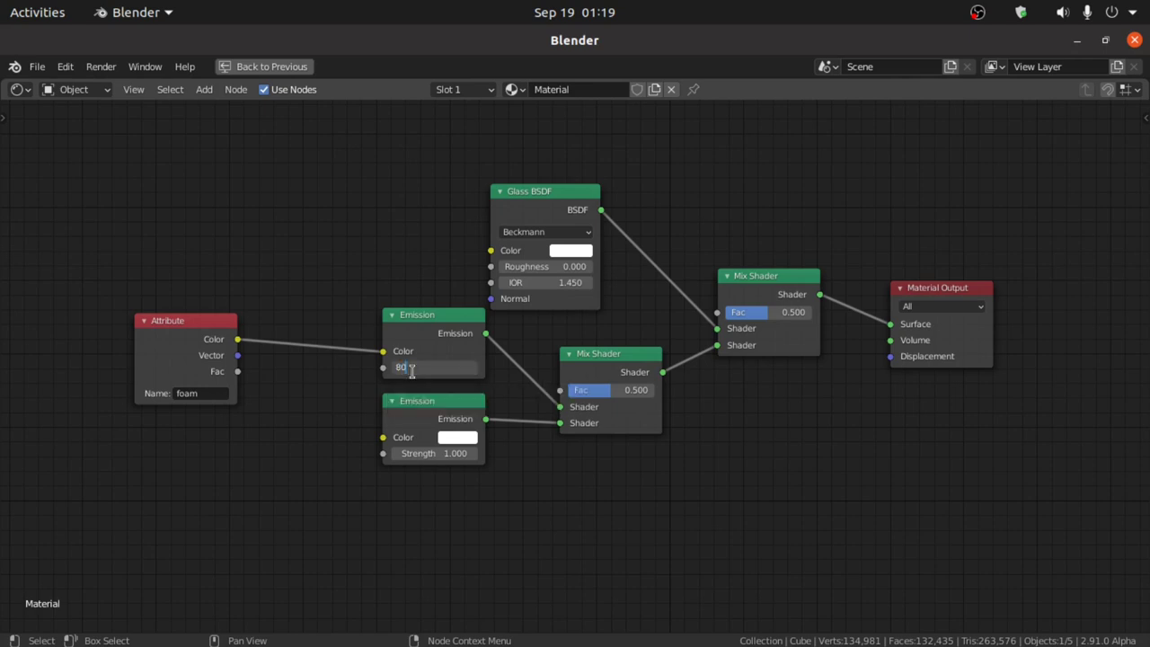
pyautogui.press('Return')
# Step: Add an RGB node and connect its Color output to the Color inputs of the Glass BSDF and the lower Emission node
pyautogui.scroll(-1, 411, 371)
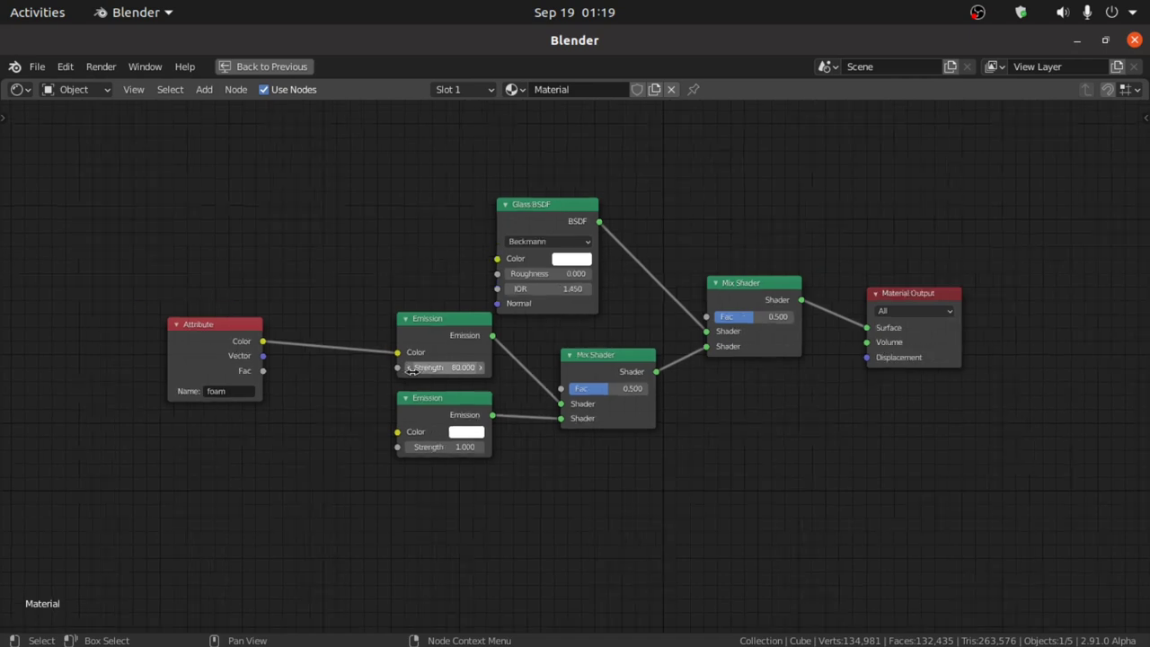
pyautogui.hotkey('shift', 'a')
pyautogui.click(228, 447)
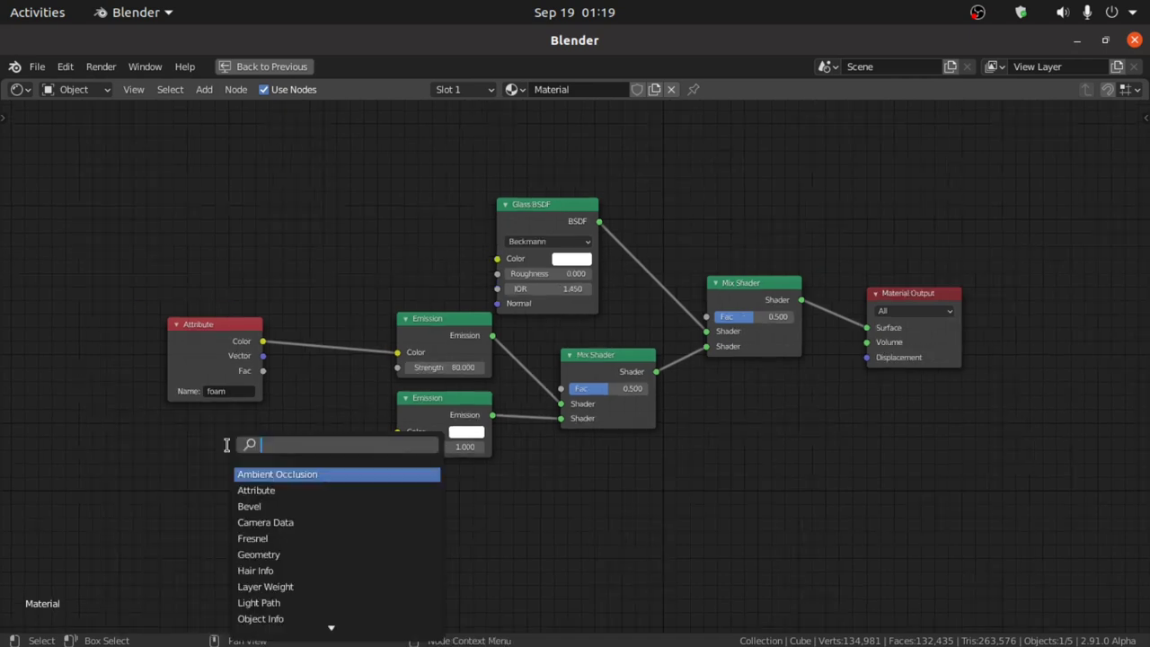
pyautogui.write('r')
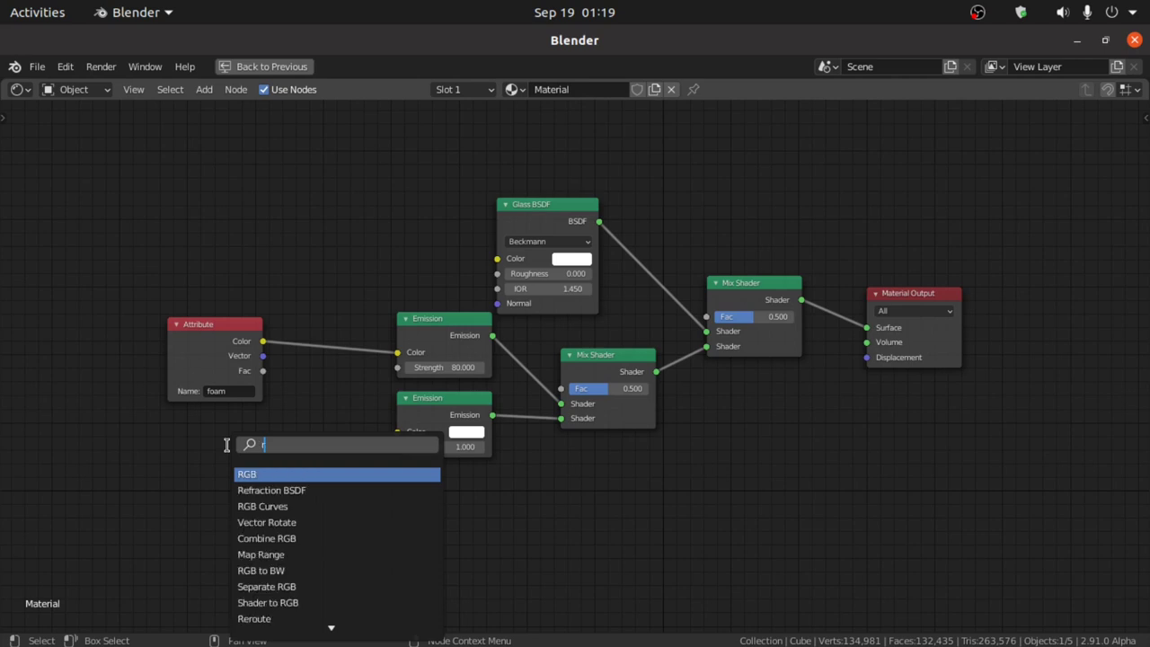
pyautogui.write('gb')
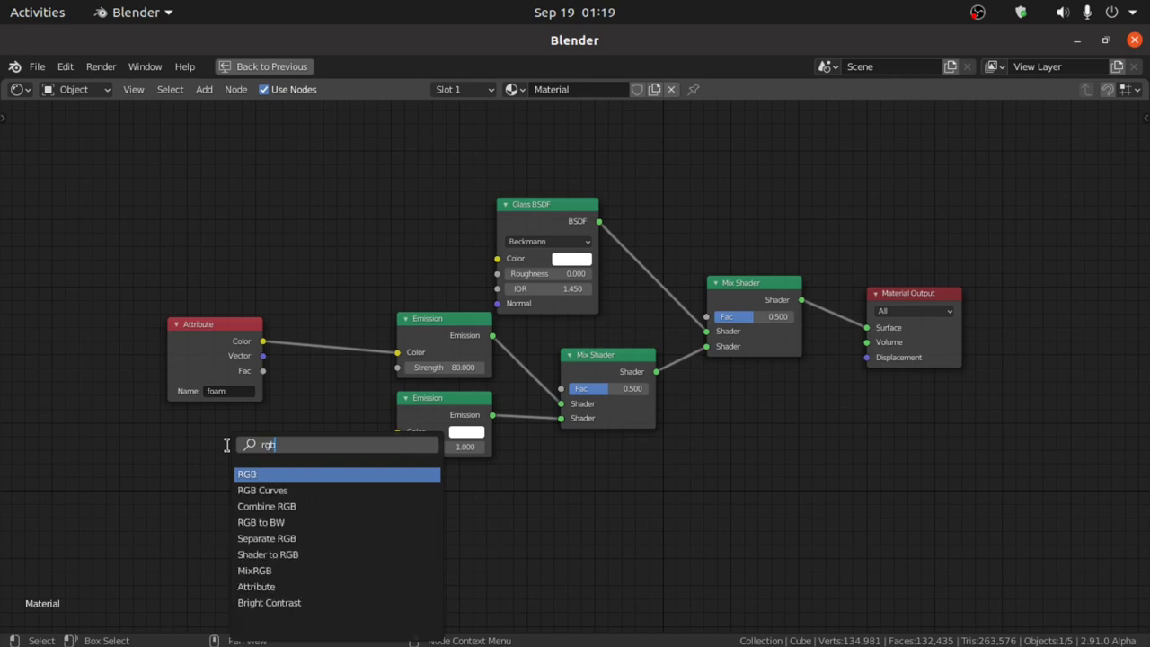
pyautogui.click(269, 473)
pyautogui.click(250, 467)
pyautogui.moveTo(230, 455); pyautogui.dragTo(497, 258)
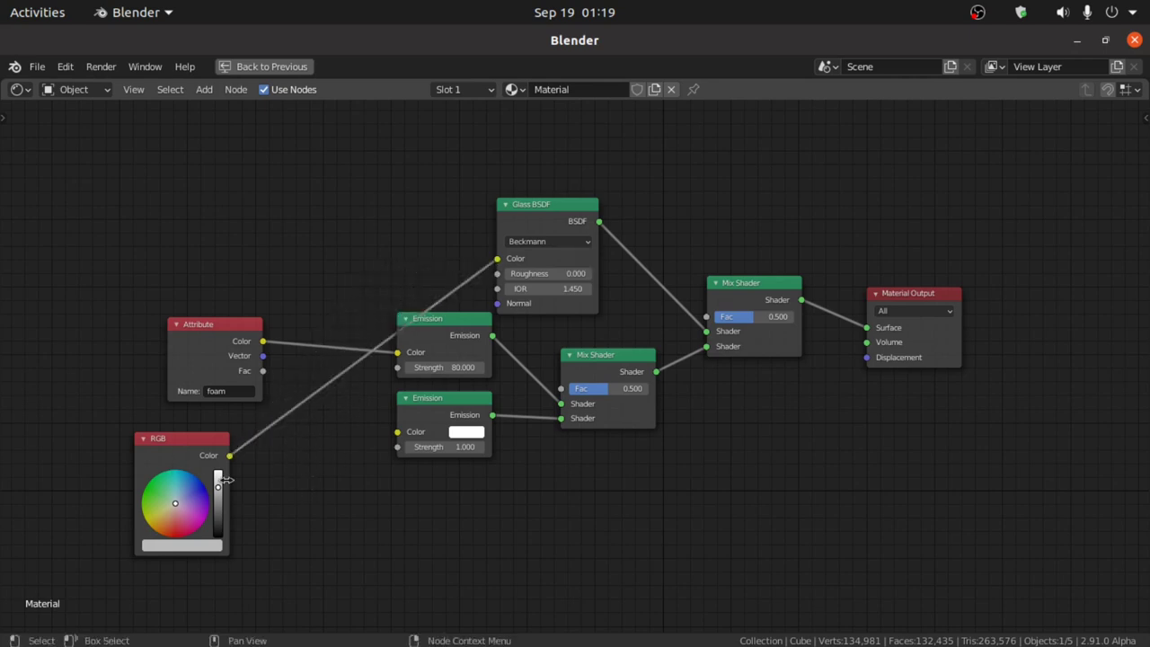
pyautogui.moveTo(231, 458); pyautogui.dragTo(396, 429)
# Step: Change the RGB node's color to a light blue on its color wheel
pyautogui.scroll(2, 180, 491)
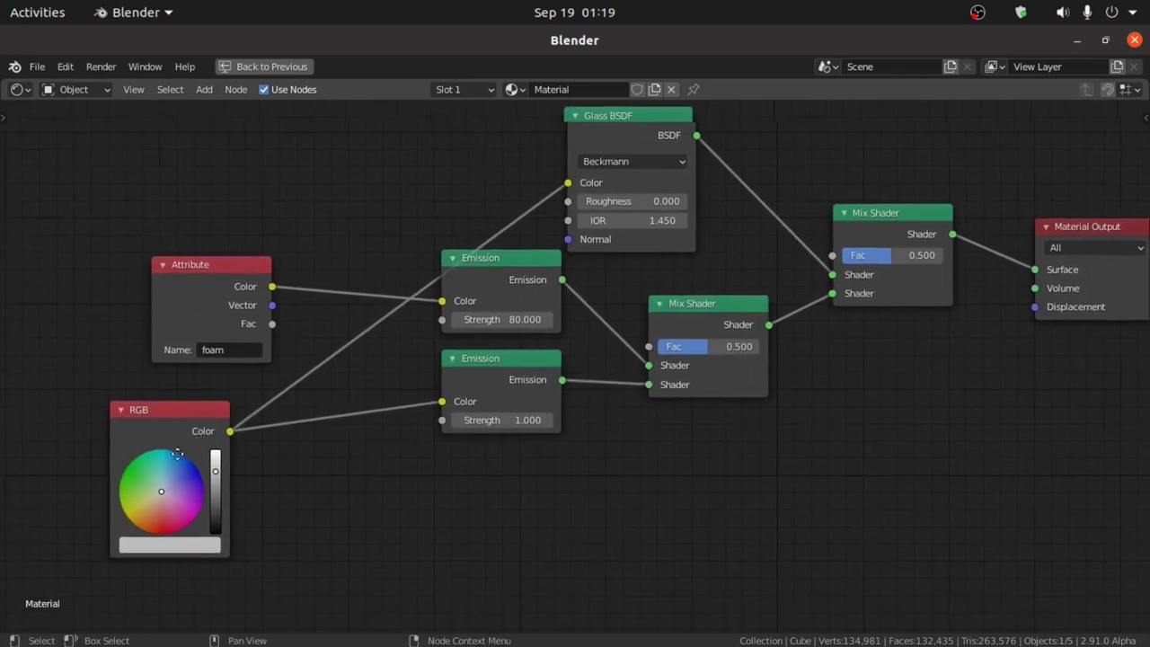
pyautogui.click(169, 485)
pyautogui.moveTo(169, 485)
pyautogui.mouseDown()
pyautogui.moveTo(172, 463)
pyautogui.moveTo(180, 468)
pyautogui.mouseUp()
# Step: Add a MixRGB node, move the final Mix Shader aside, and connect the new node's Color output to that shader's Fac input
pyautogui.scroll(-2, 662, 275)
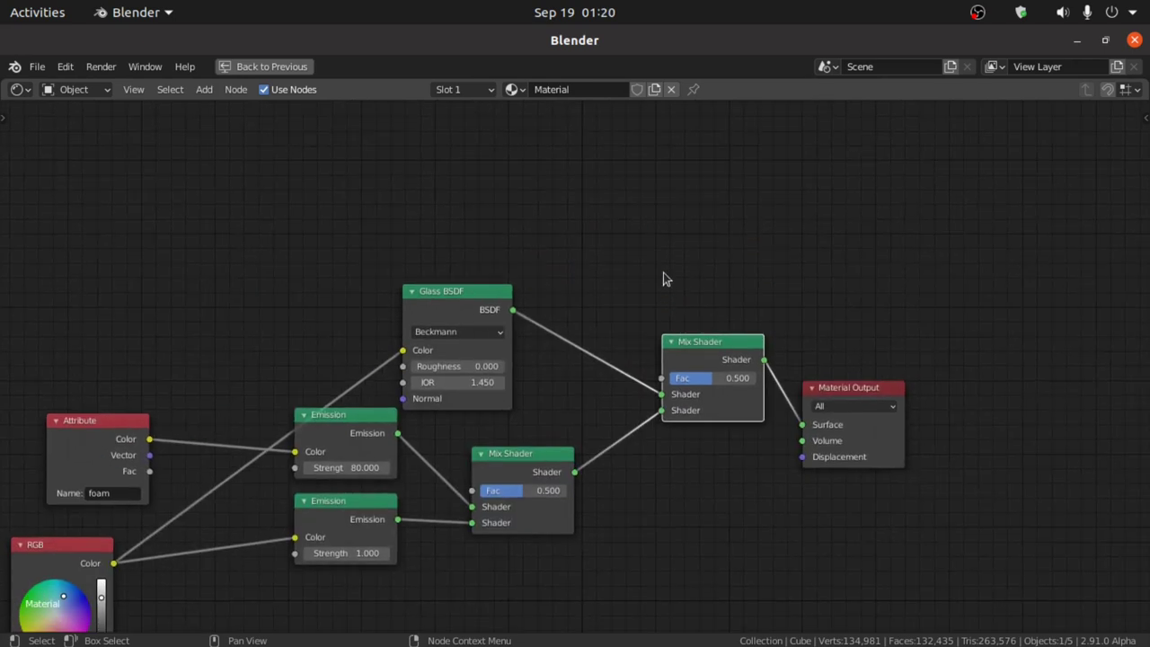
pyautogui.hotkey('shift', 'a')
pyautogui.click(662, 232)
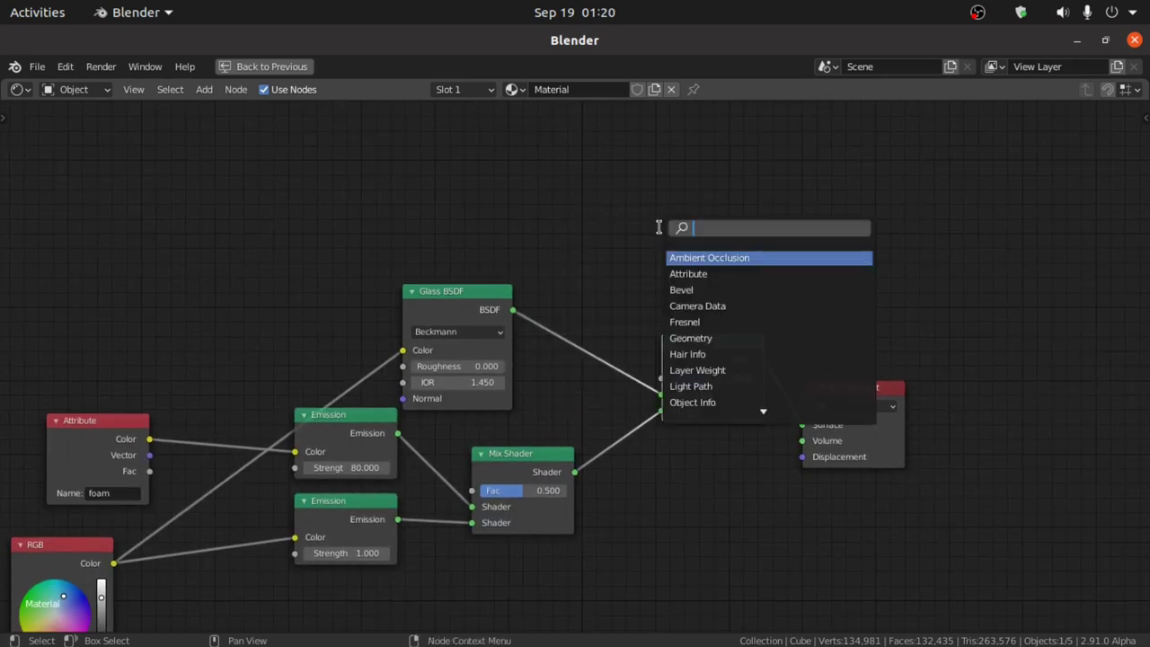
pyautogui.write('mix')
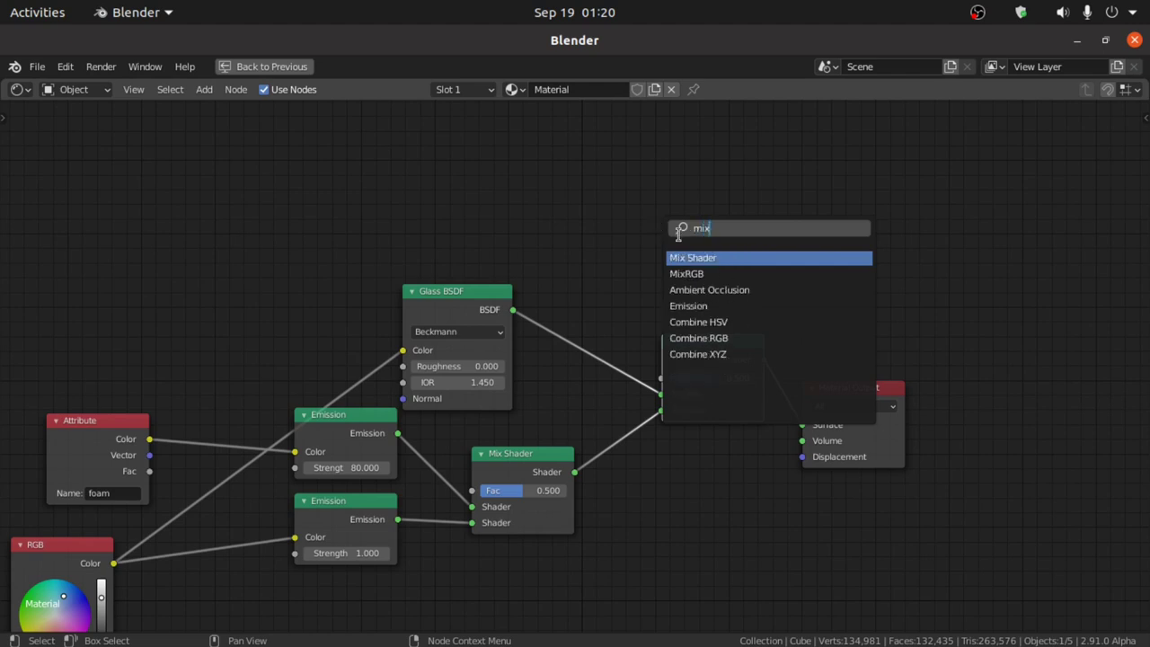
pyautogui.click(686, 273)
pyautogui.click(738, 257)
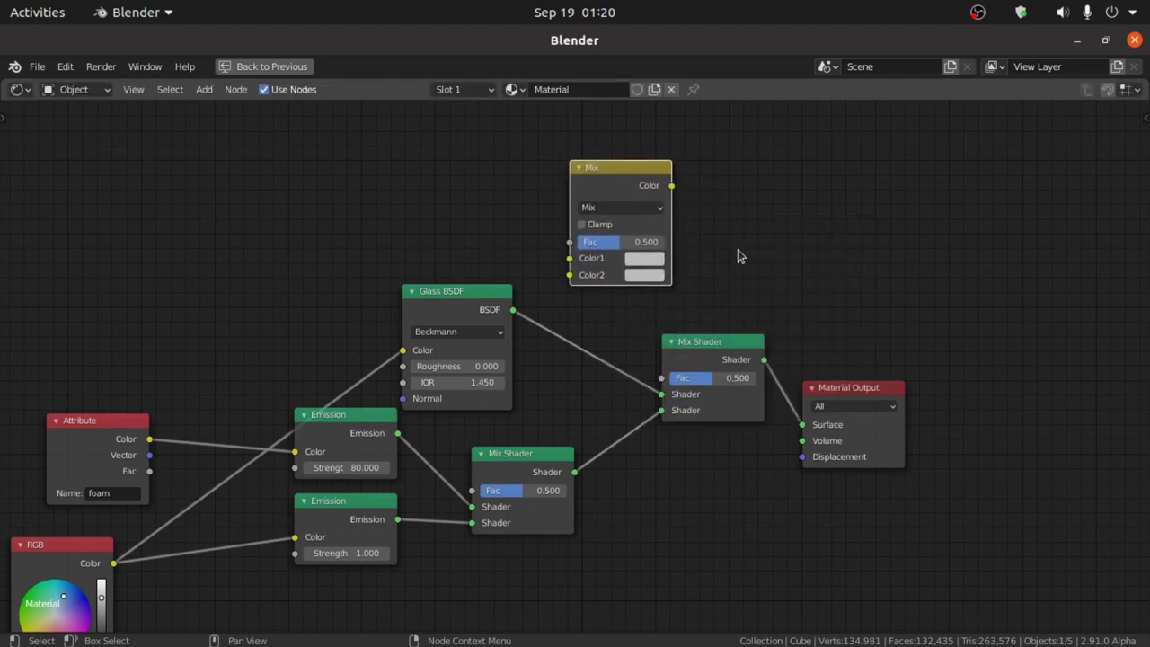
pyautogui.moveTo(699, 337); pyautogui.dragTo(757, 257)
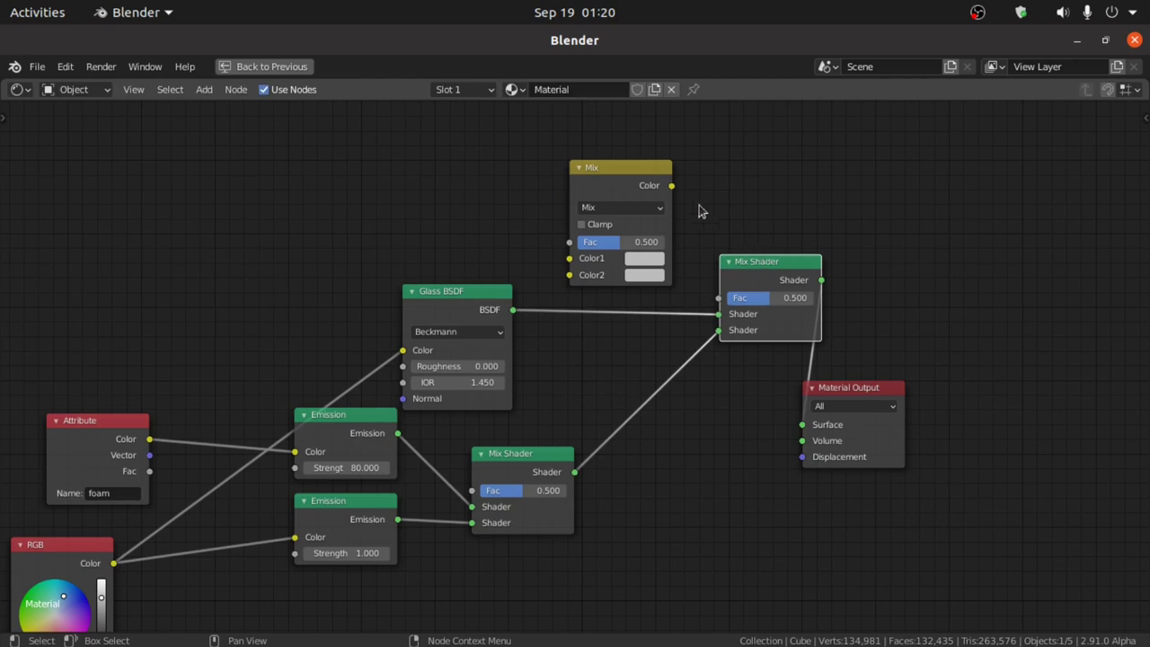
pyautogui.moveTo(671, 186); pyautogui.dragTo(719, 298)
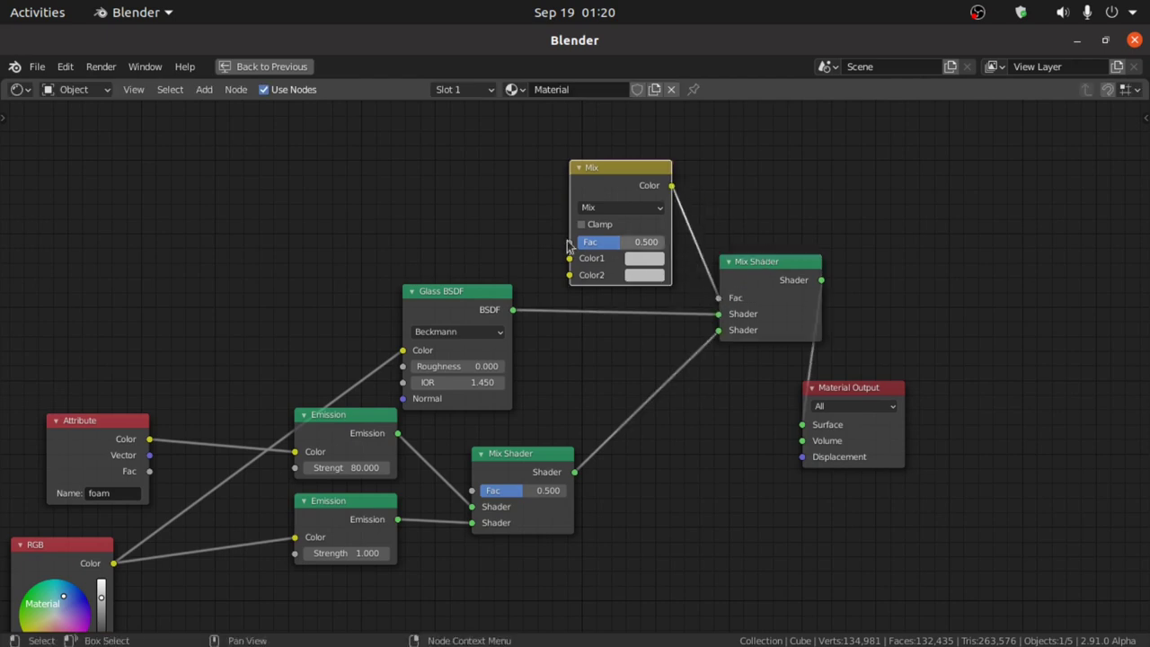
# Step: Add a Layer Weight node and connect its Fresnel output to the MixRGB node's Color1 input
pyautogui.hotkey('shift', 'a')
pyautogui.click(368, 193)
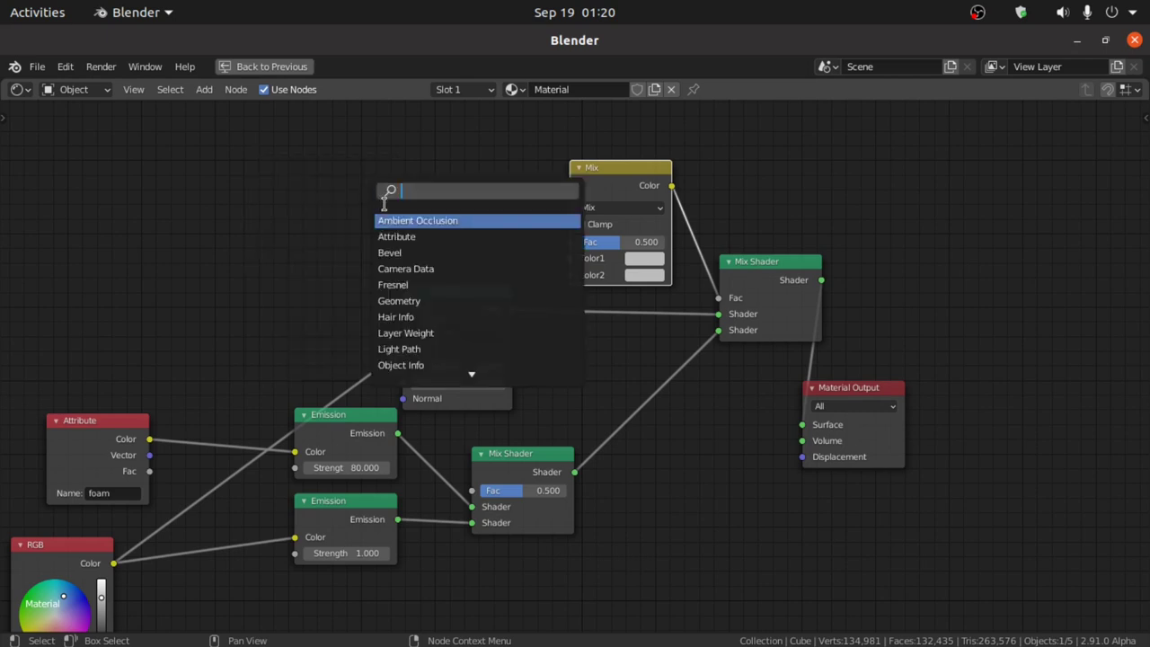
pyautogui.write('lay')
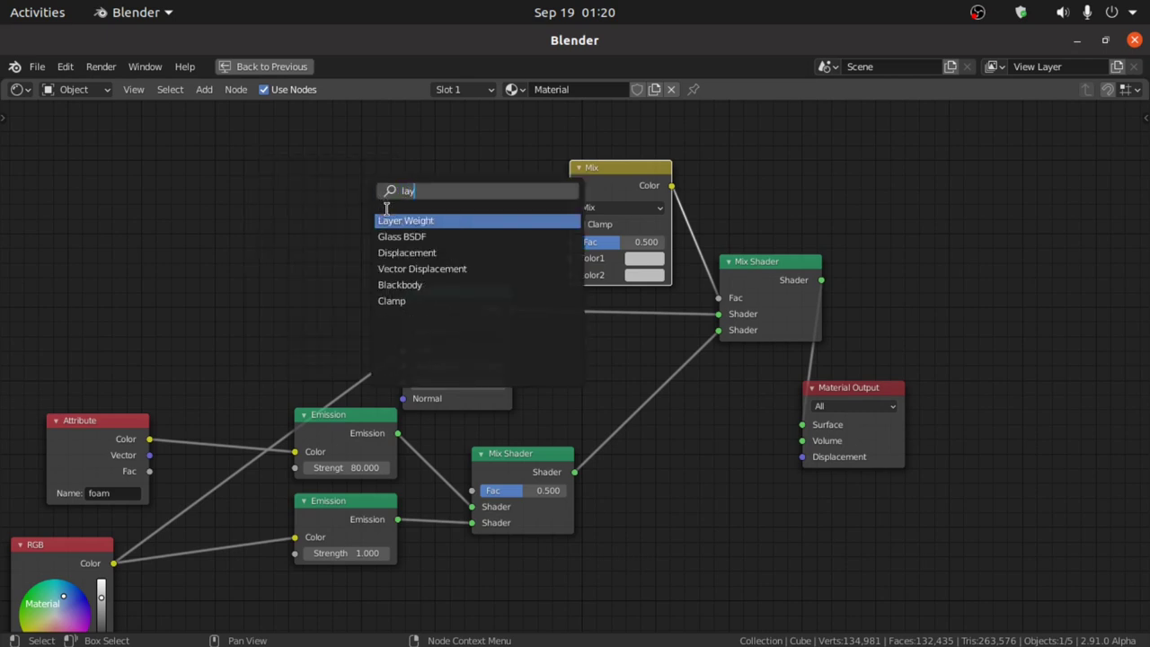
pyautogui.click(398, 222)
pyautogui.click(321, 179)
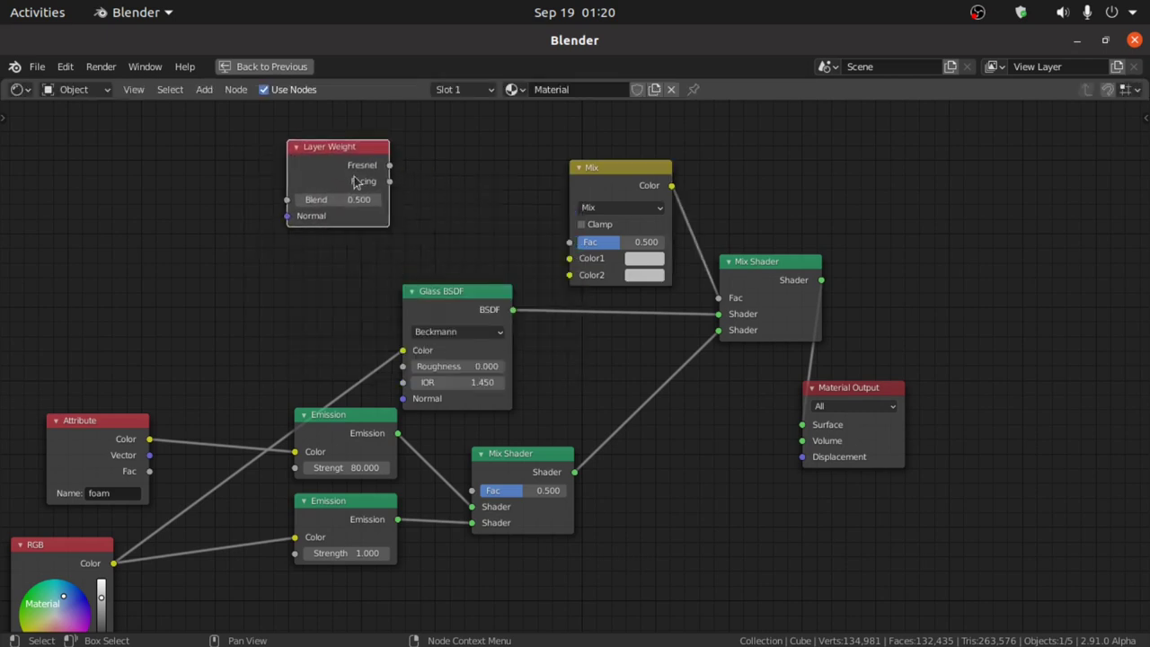
pyautogui.moveTo(389, 165); pyautogui.dragTo(563, 262)
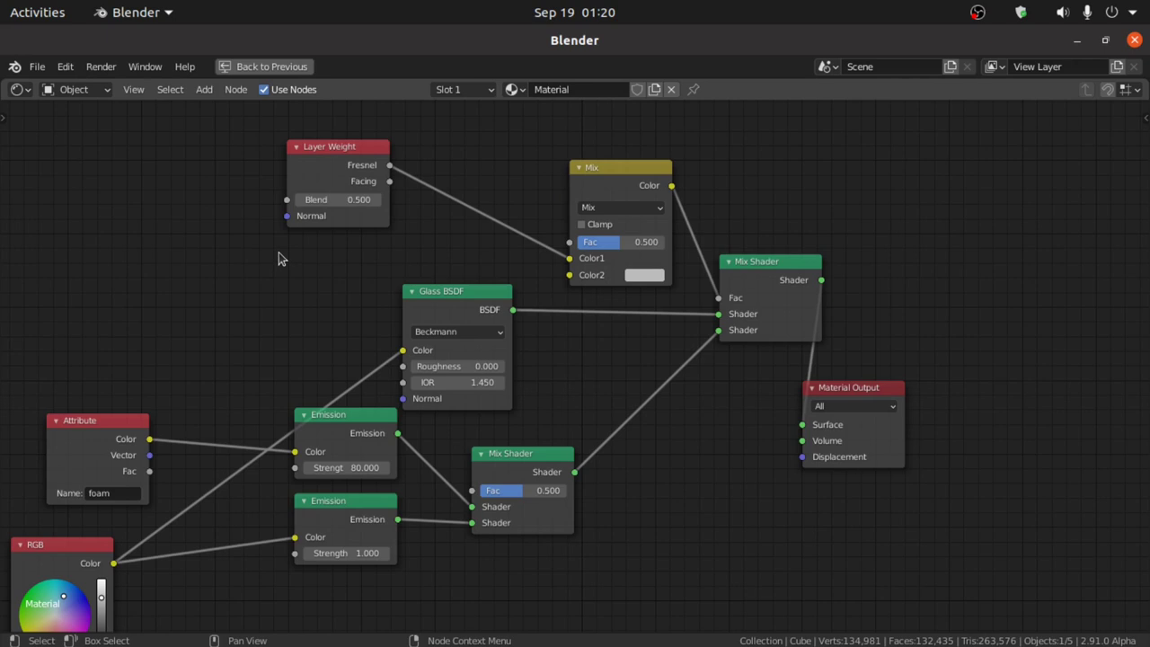
# Step: Add a ColorRamp node and connect its Color output to the MixRGB node's Color2 input
pyautogui.hotkey('shift', 'a')
pyautogui.click(278, 254)
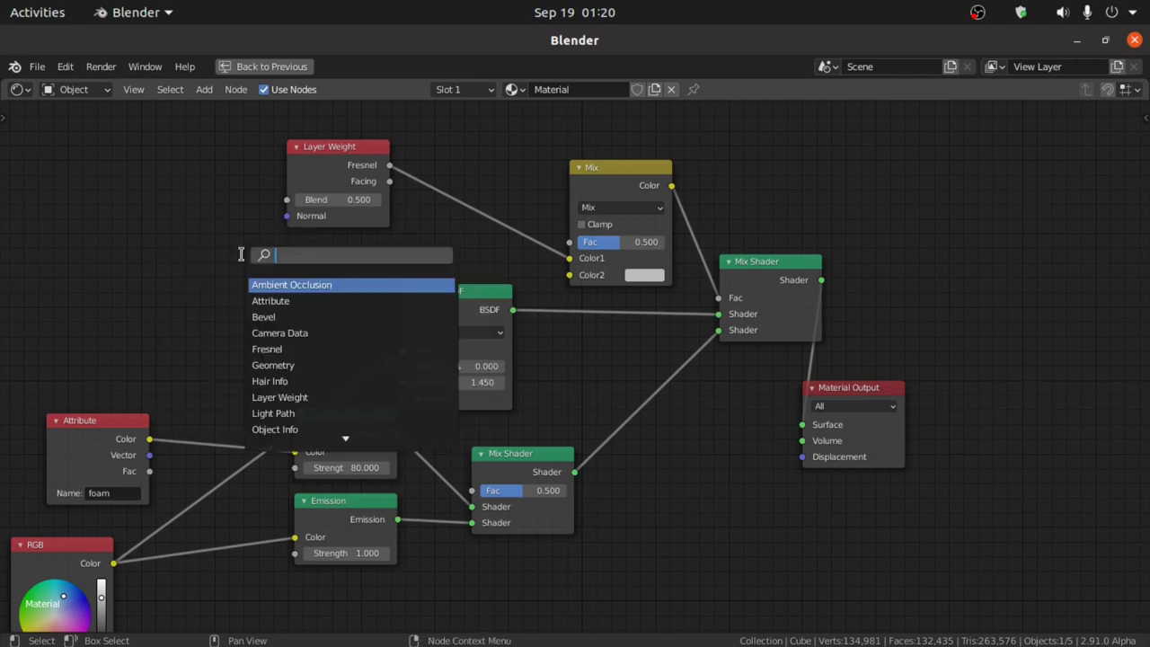
pyautogui.write('col')
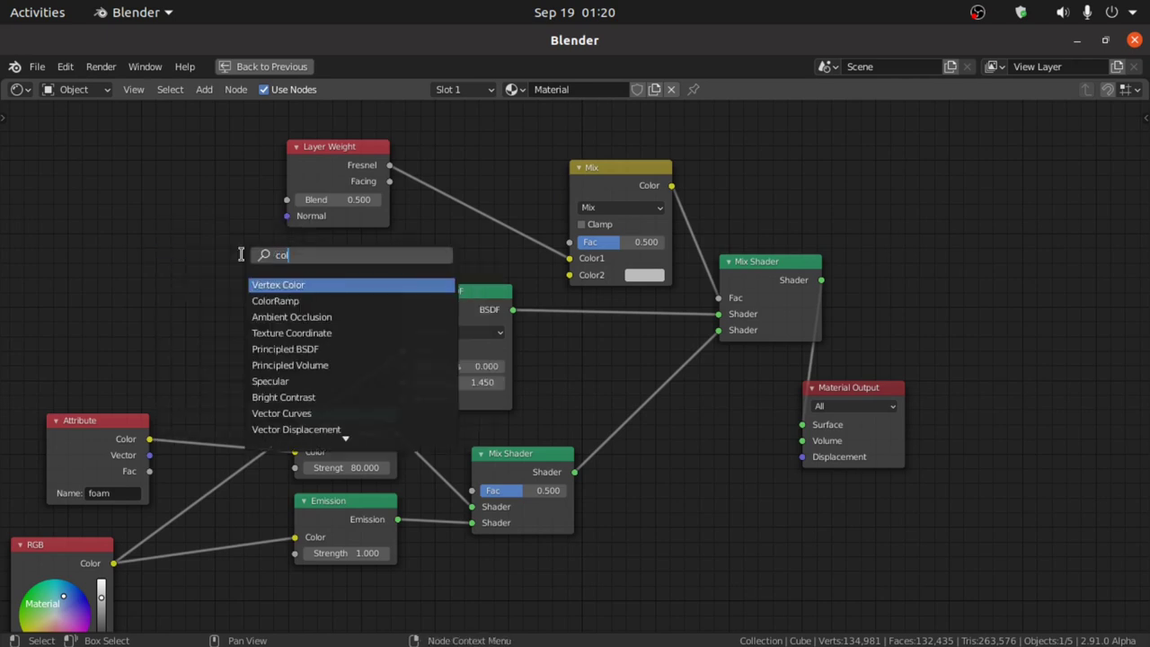
pyautogui.click(274, 301)
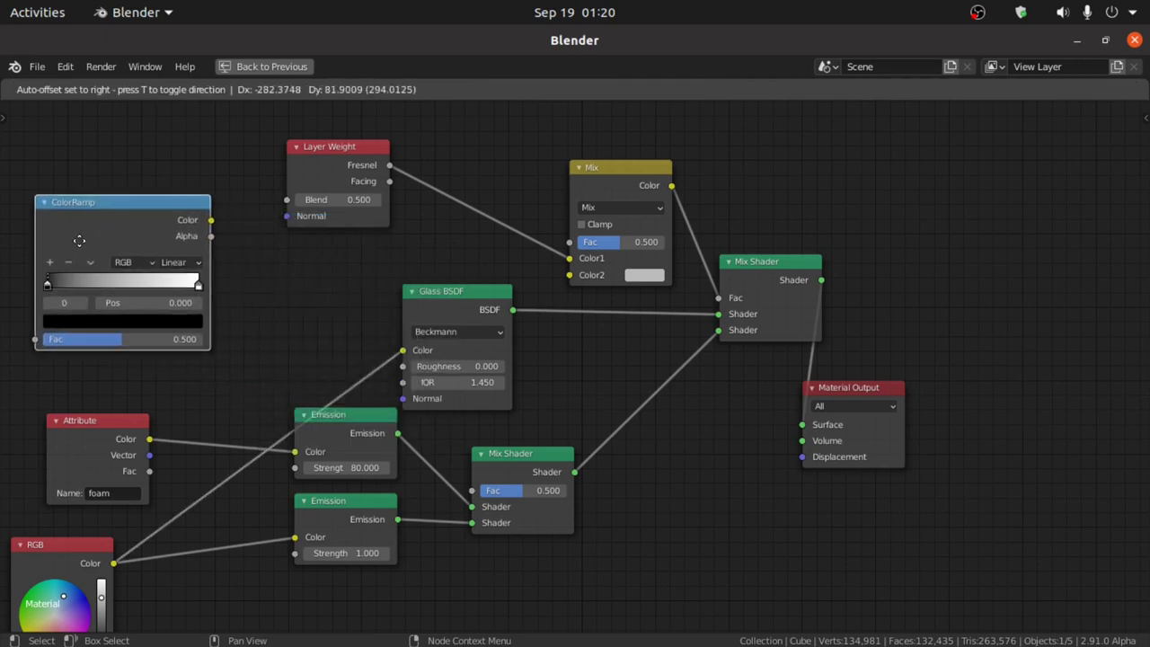
pyautogui.click(97, 256)
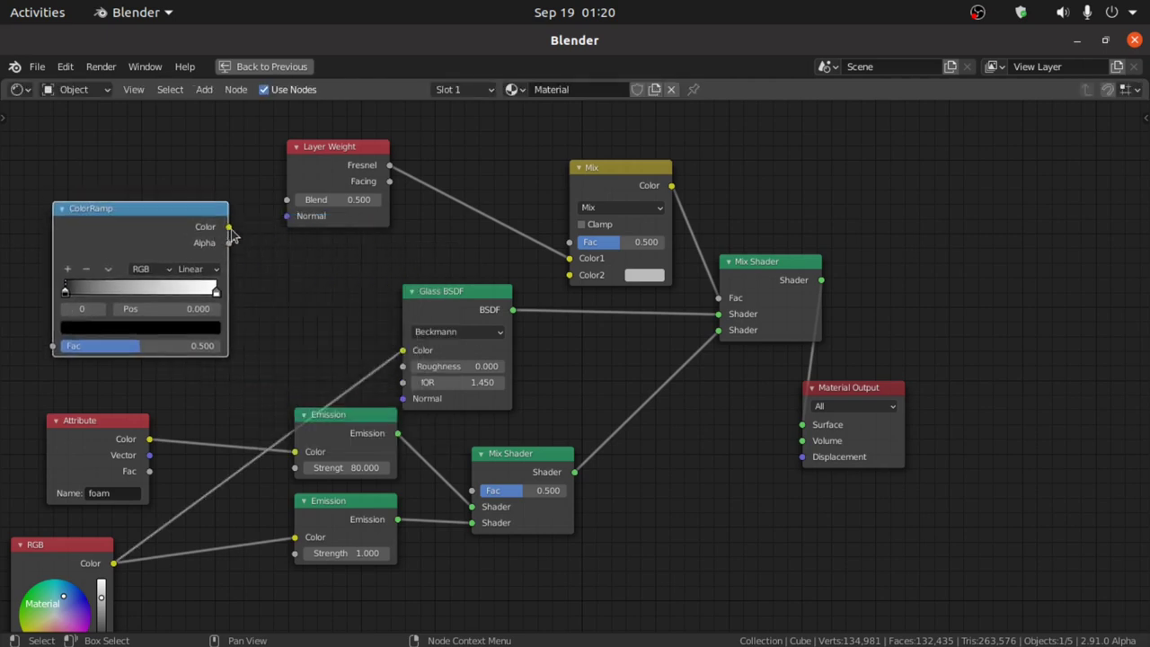
pyautogui.moveTo(231, 232); pyautogui.dragTo(568, 276)
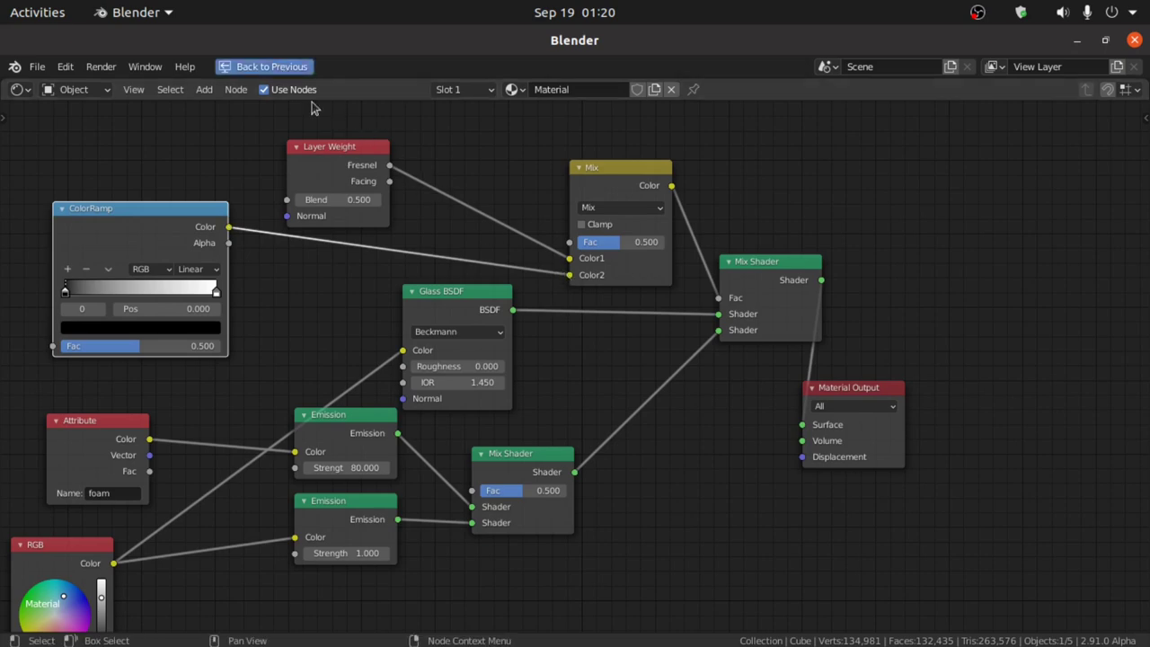
# Step: Restore the shader editor from its maximized view and switch the 3D viewport to rendered shading
pyautogui.click(269, 66)
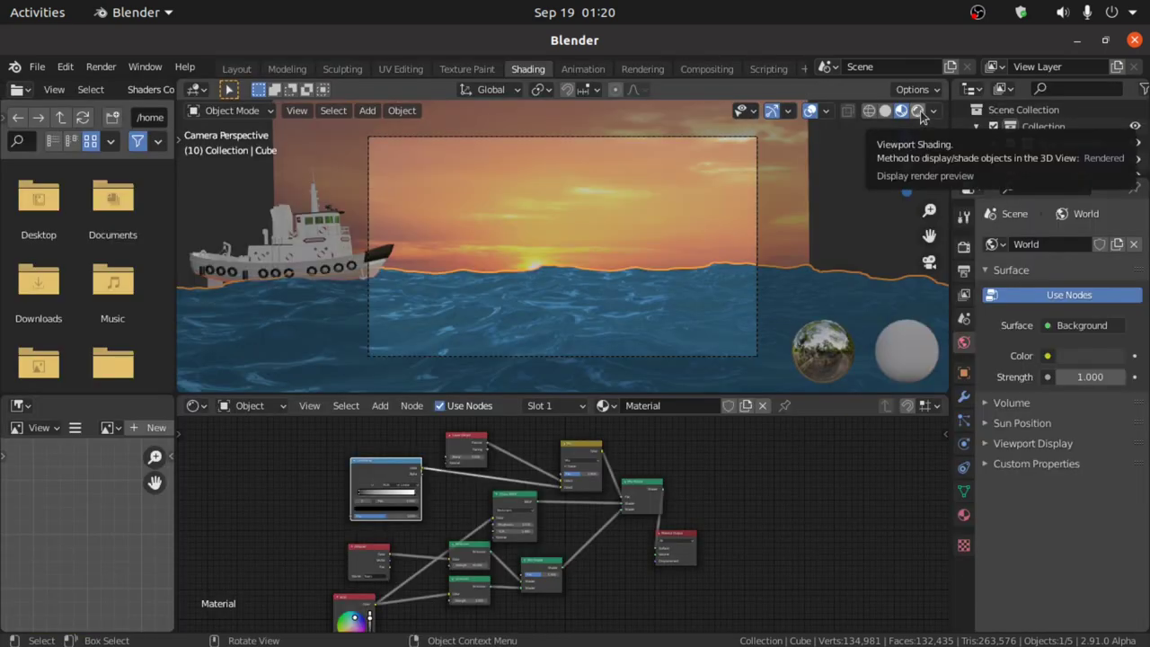
pyautogui.click(918, 111)
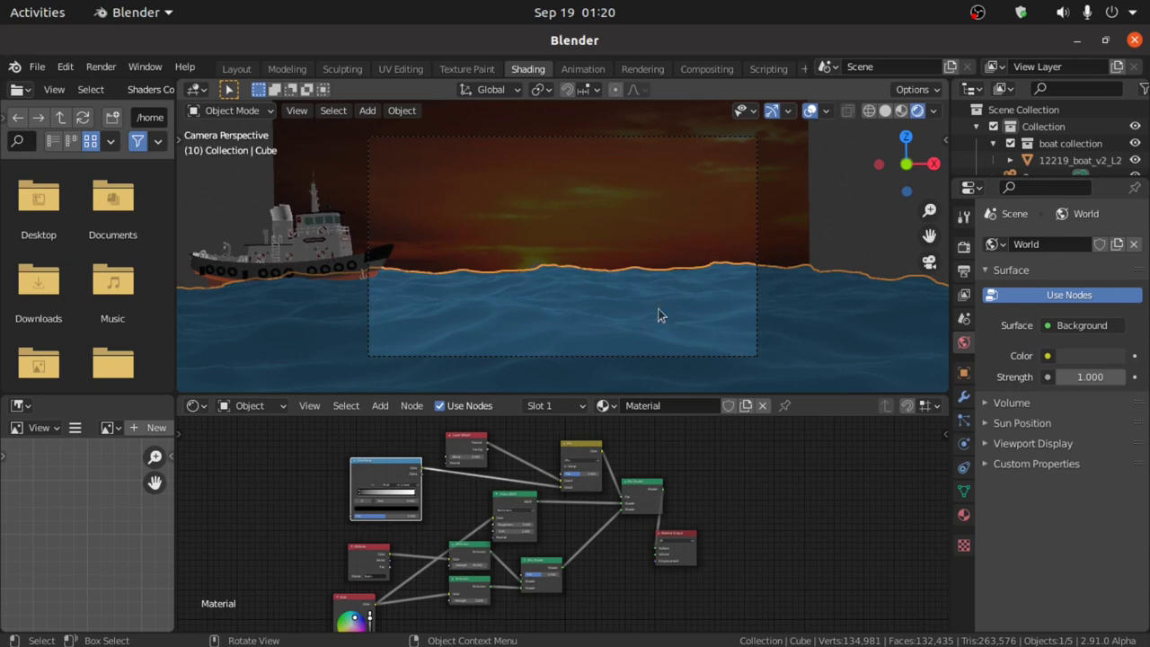
pyautogui.scroll(1, 576, 460)
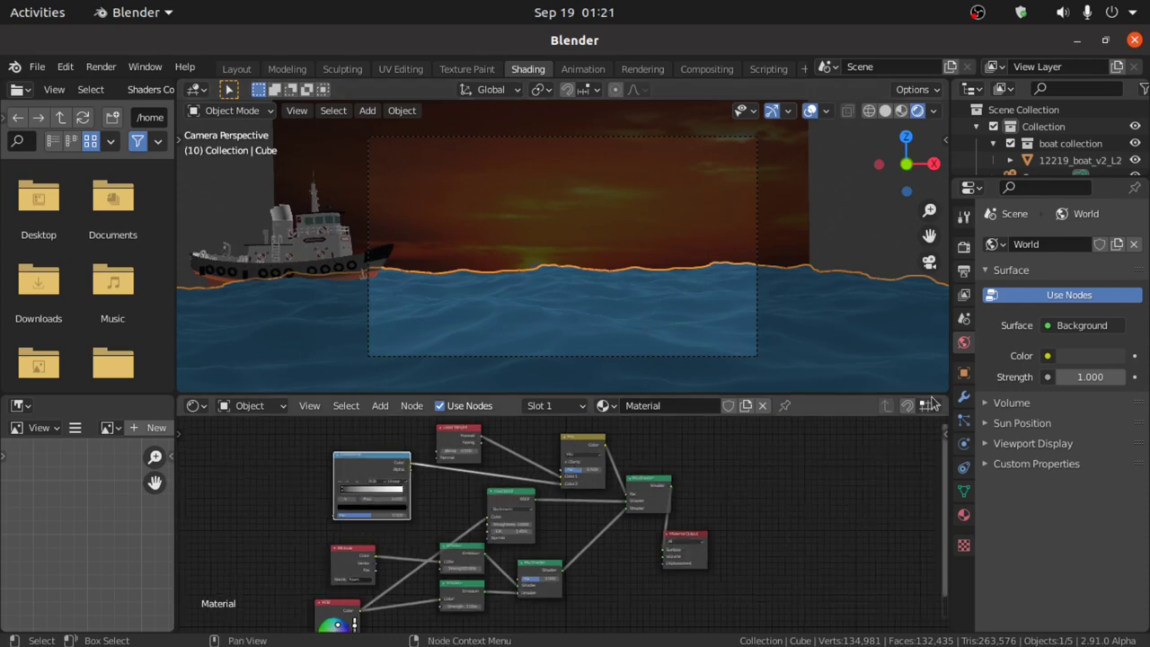
# Step: Set the world background color to black
pyautogui.click(1087, 356)
pyautogui.moveTo(1112, 216)
pyautogui.mouseDown()
pyautogui.moveTo(1111, 180)
pyautogui.moveTo(1112, 235)
pyautogui.mouseUp()
pyautogui.scroll(1, 693, 480)
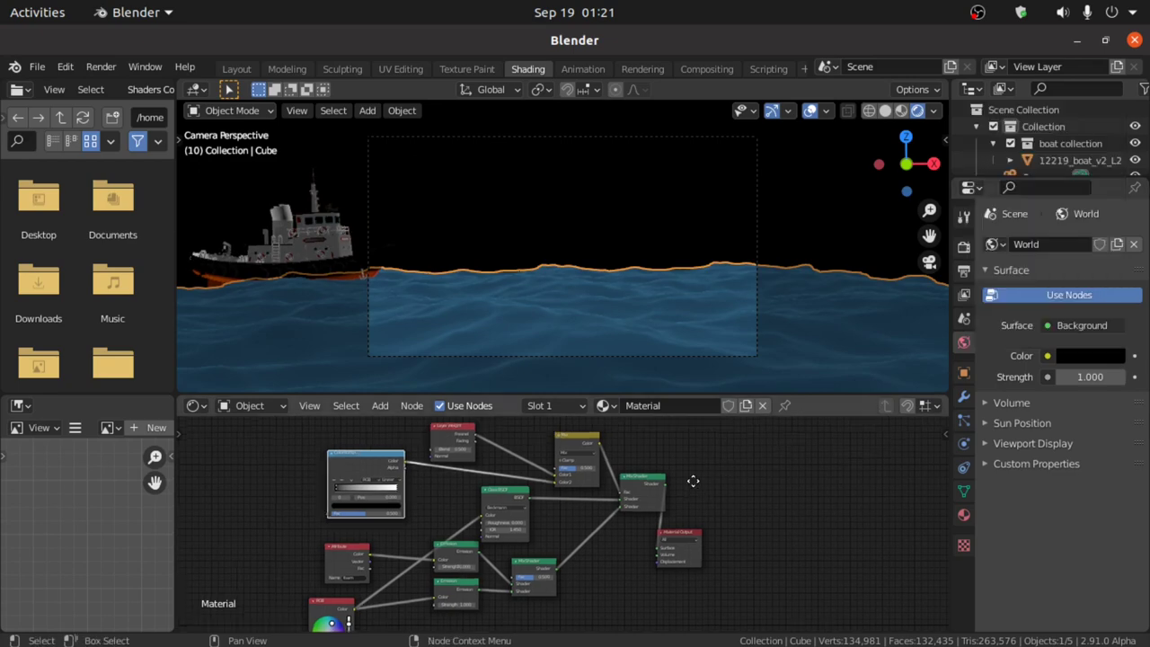
# Step: Enable foam on the water object's Ocean modifier and name its data layer foam
pyautogui.moveTo(693, 480); pyautogui.dragTo(698, 455, button='middle')
pyautogui.scroll(1, 516, 467)
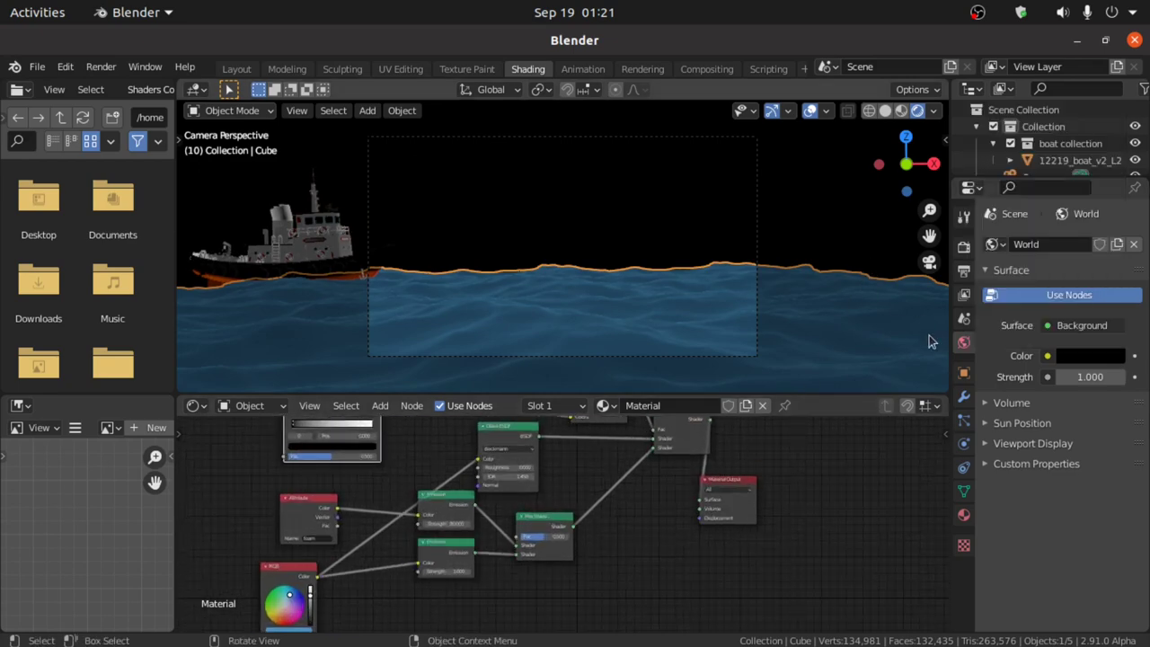
pyautogui.click(964, 402)
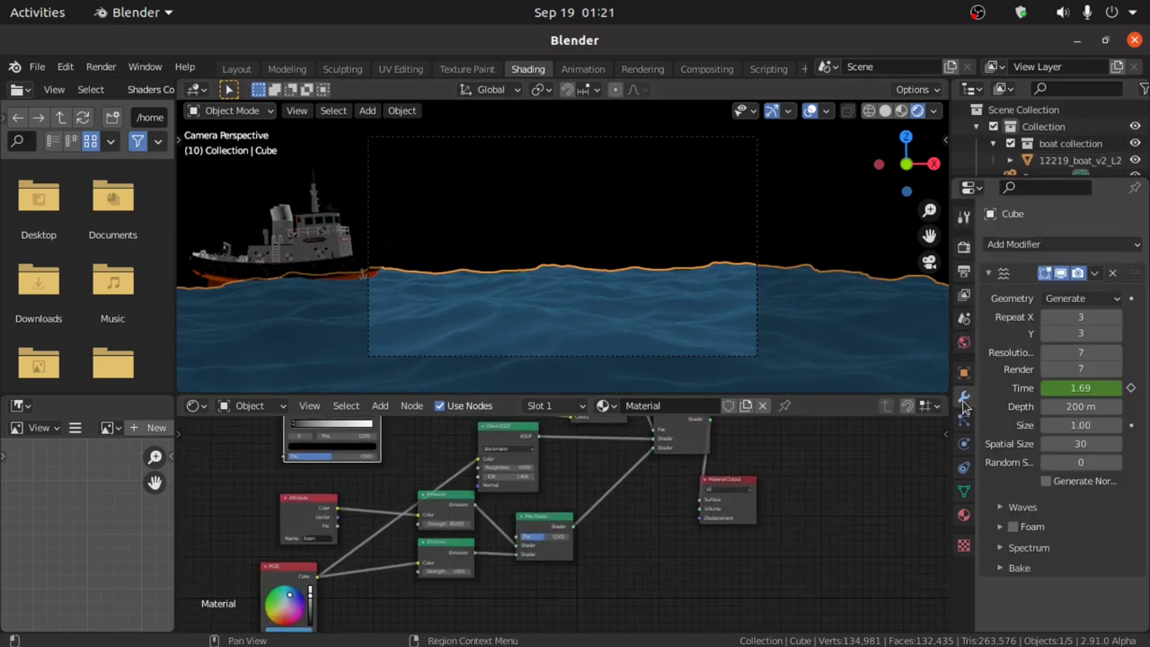
pyautogui.click(1025, 527)
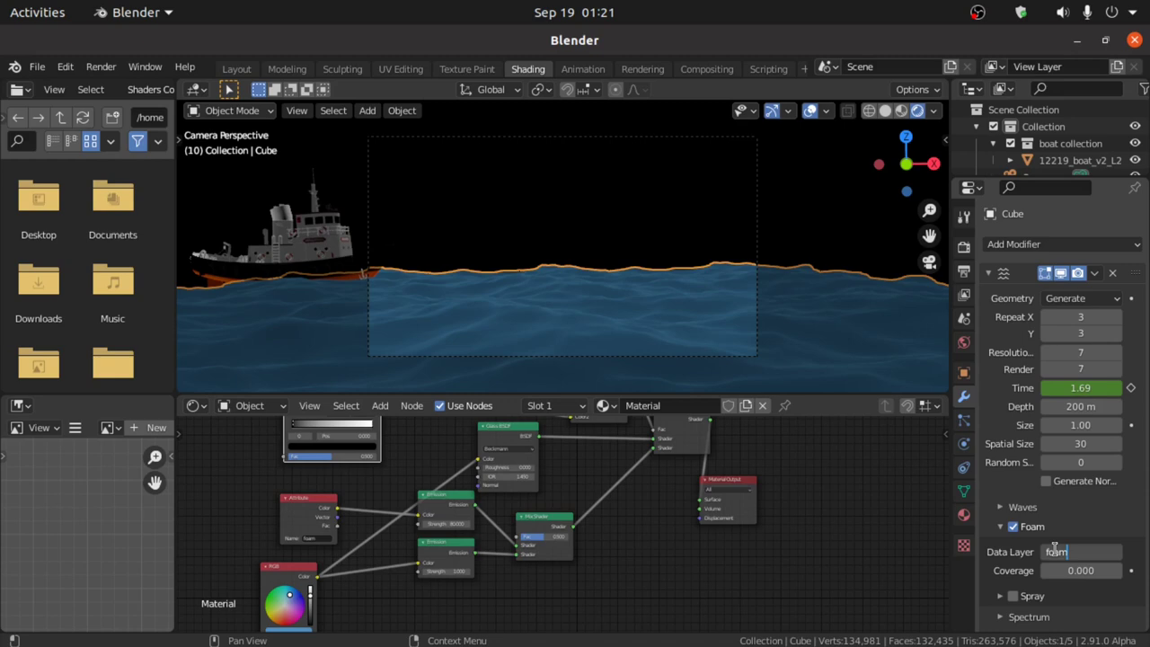
pyautogui.press('Return')
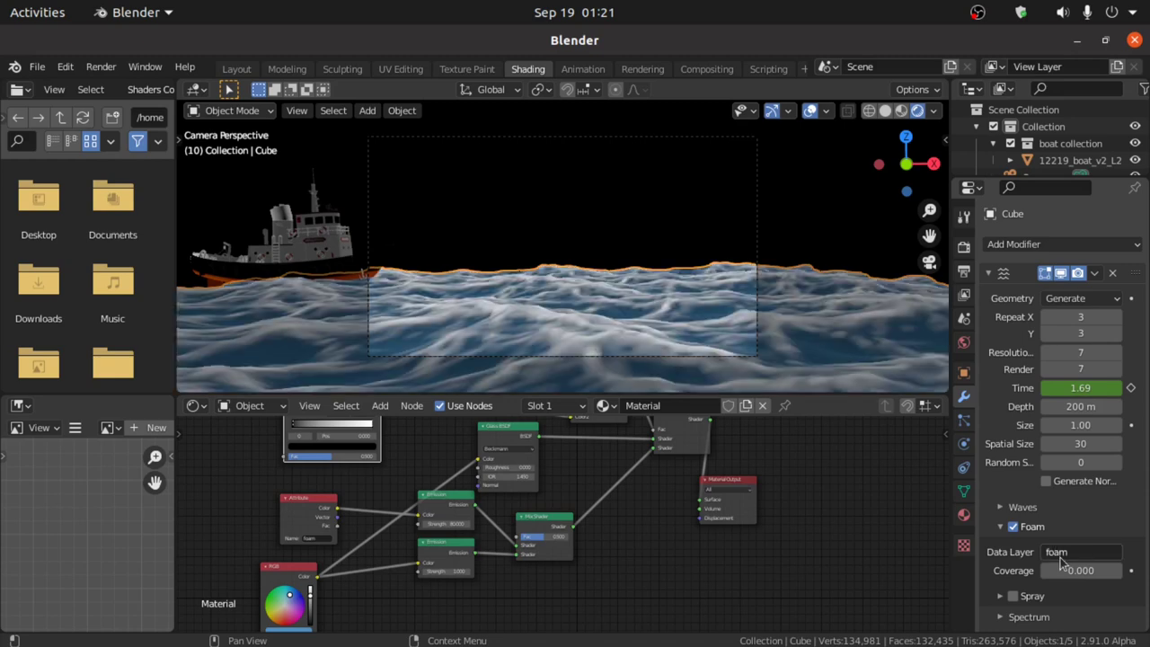
pyautogui.scroll(3, 305, 546)
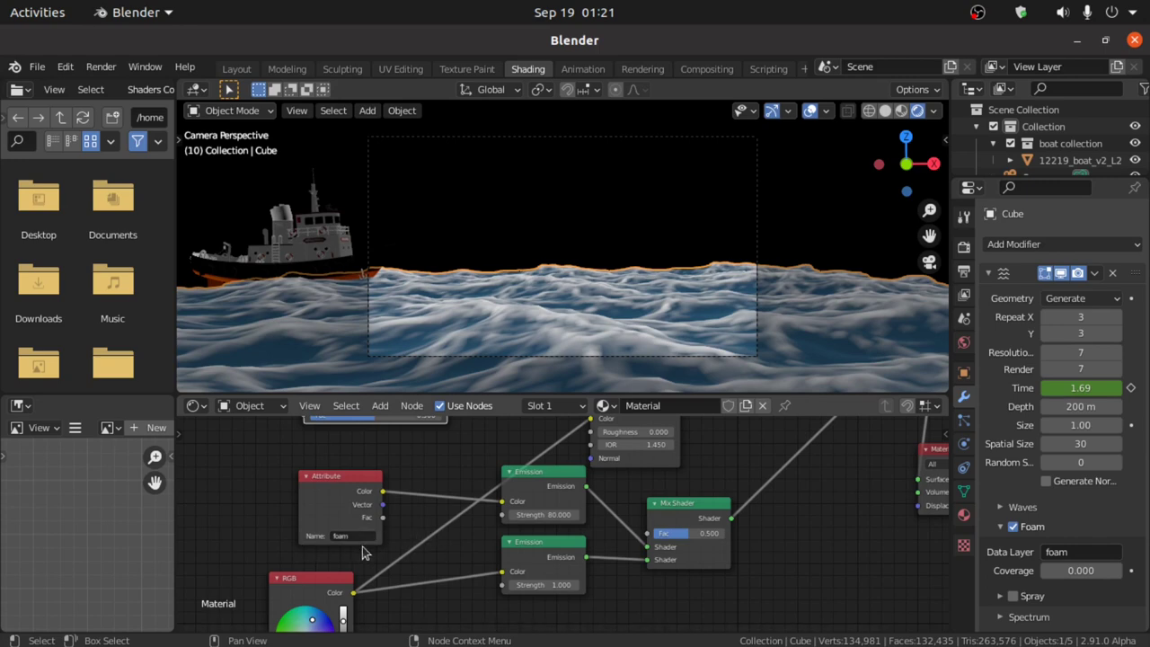
pyautogui.scroll(-1, 526, 547)
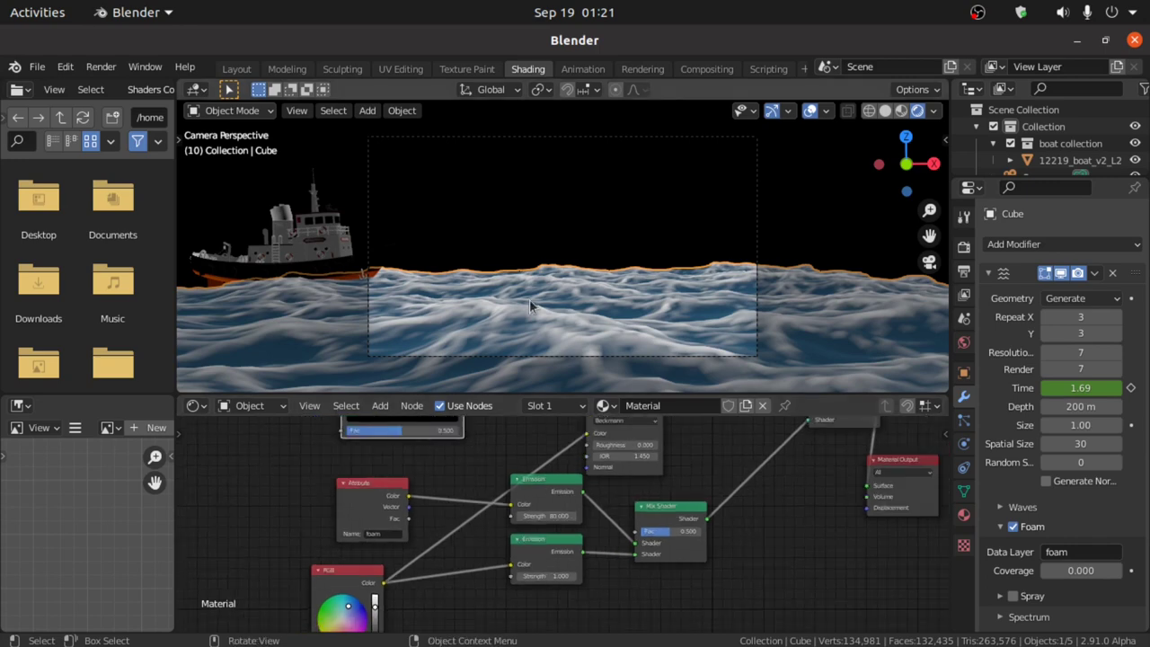
# Step: Lower the upper Emission node's strength to about 26.8, playing the animation before and after to check the foam
pyautogui.press('space')
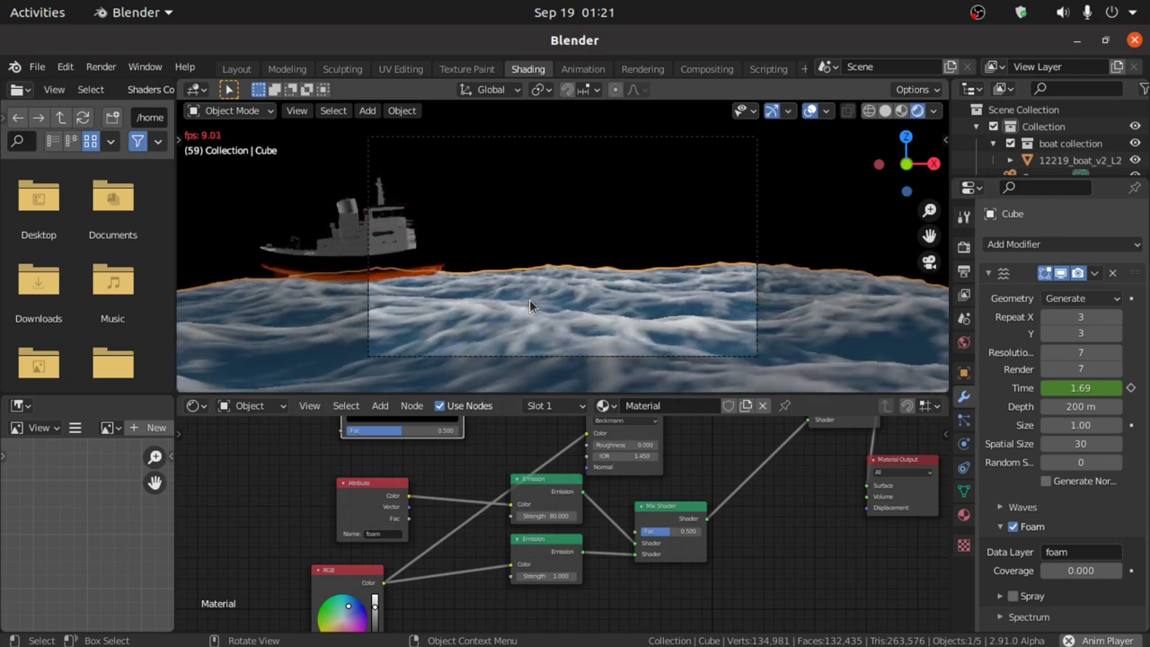
pyautogui.press('space')
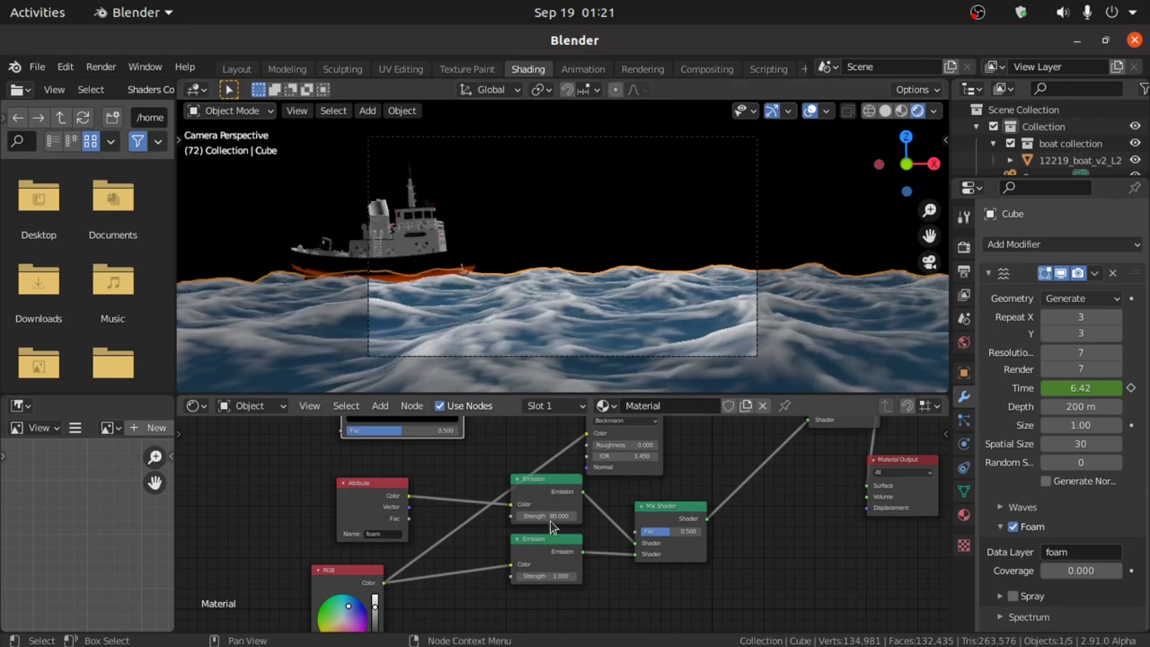
pyautogui.moveTo(550, 521); pyautogui.dragTo(541, 521)
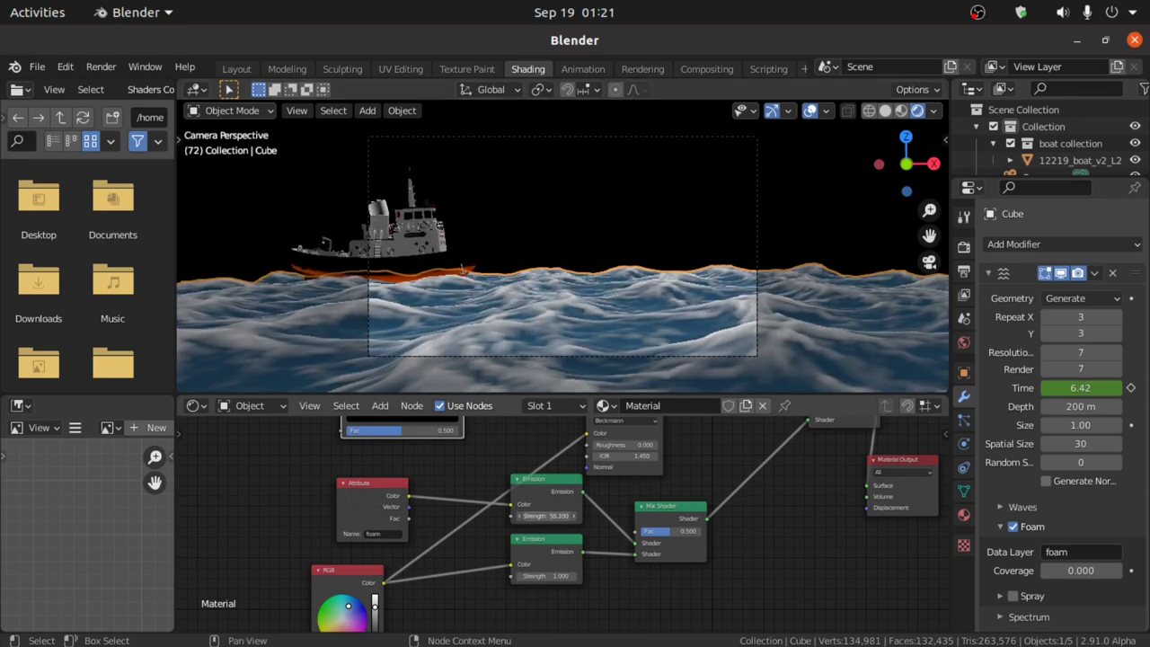
pyautogui.moveTo(541, 521); pyautogui.dragTo(530, 521)
pyautogui.press('space')
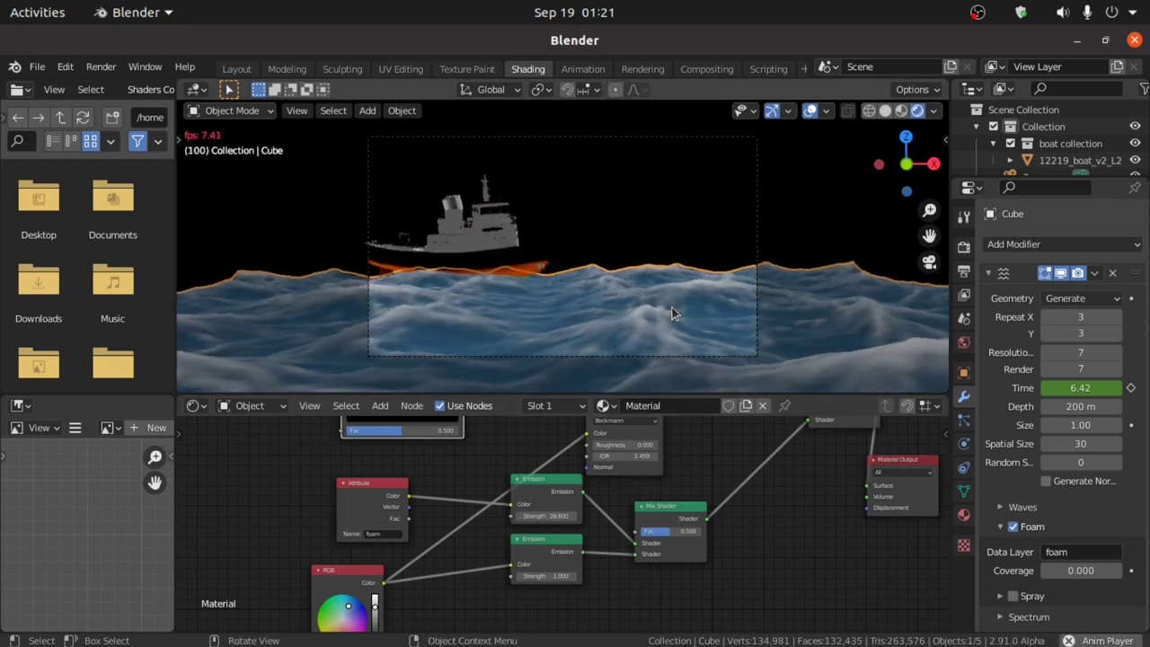
pyautogui.press('space')
# Step: Reposition the ColorRamp node slightly and shift its black stop partway toward the white stop
pyautogui.moveTo(669, 518); pyautogui.dragTo(632, 616, button='middle')
pyautogui.scroll(2, 632, 617)
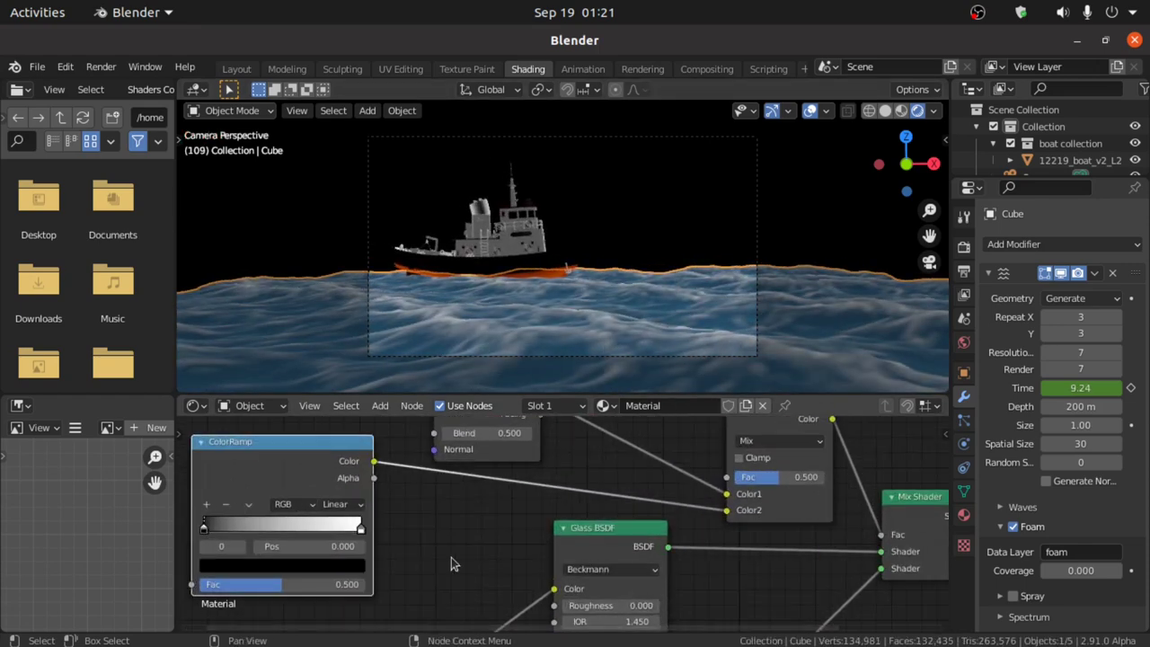
pyautogui.moveTo(361, 536); pyautogui.dragTo(389, 523)
pyautogui.click(370, 524)
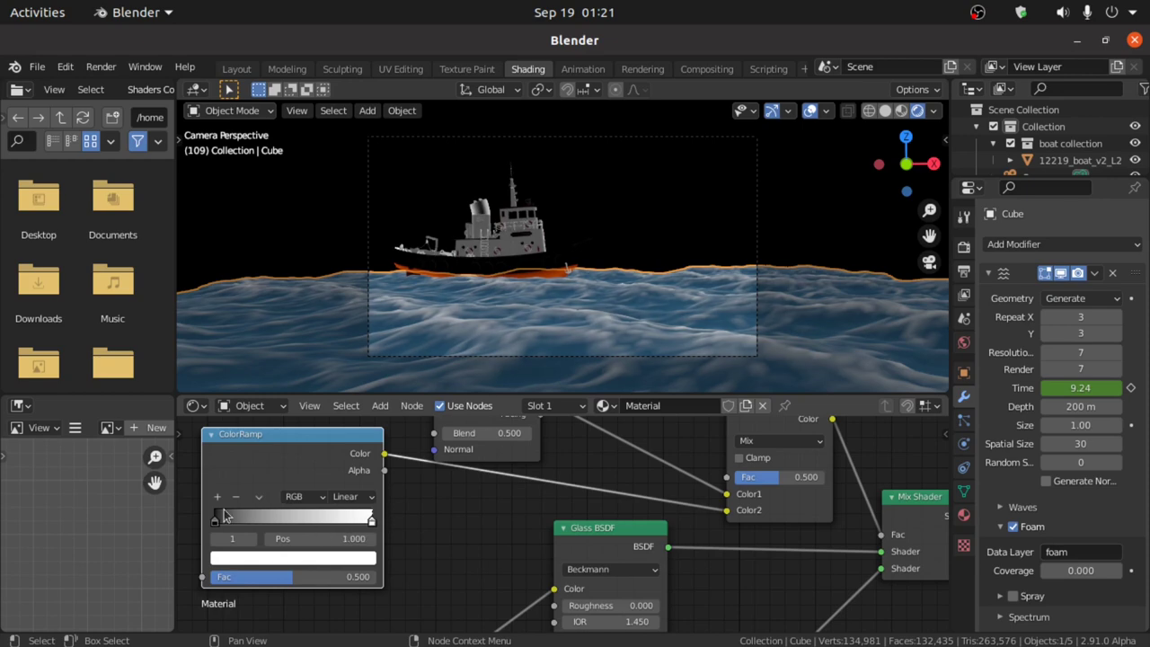
pyautogui.moveTo(218, 525); pyautogui.dragTo(268, 532)
# Step: Select the sunrise background plane and move its image texture node clear of the Principled BSDF node
pyautogui.click(807, 213)
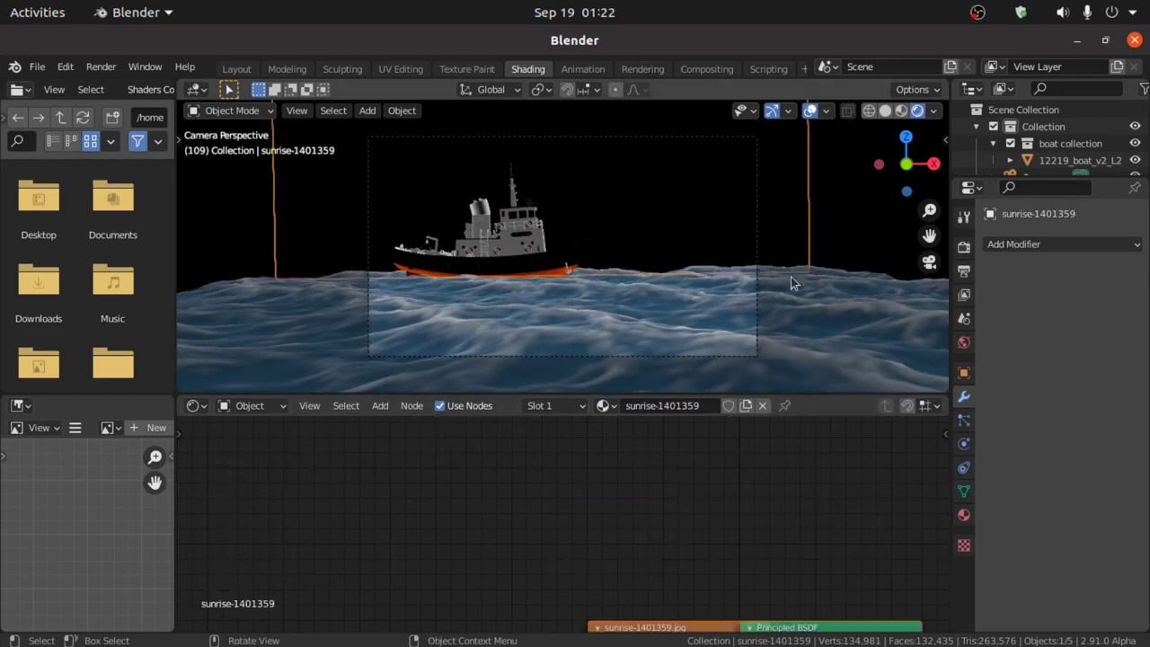
pyautogui.press('Home')
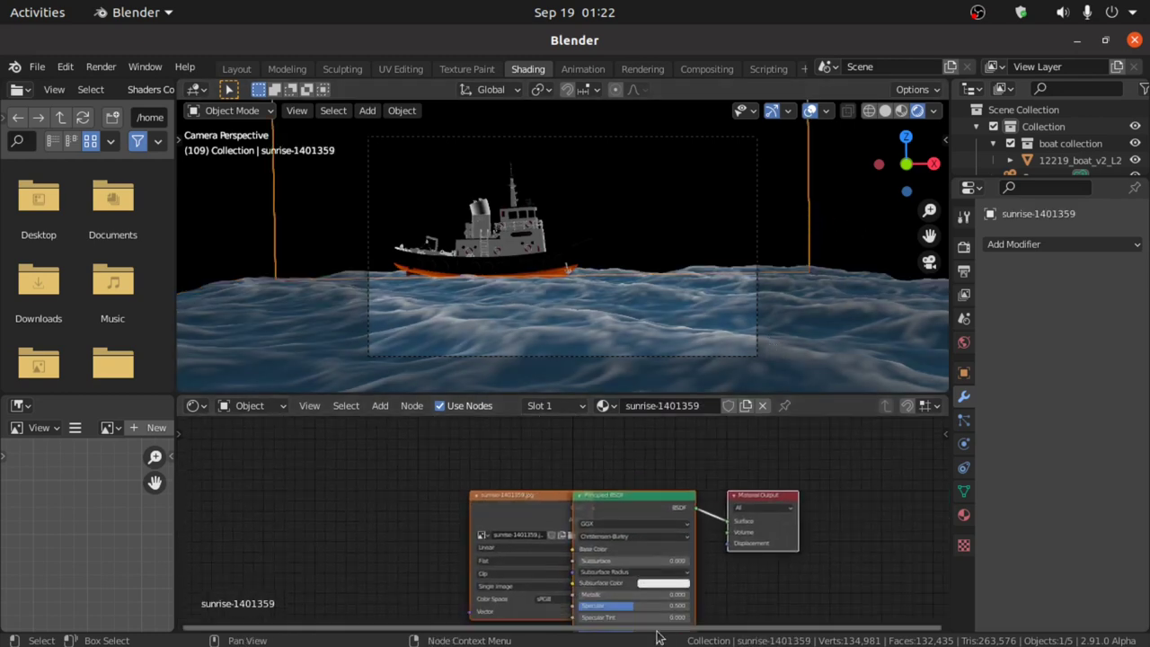
pyautogui.scroll(4, 666, 492)
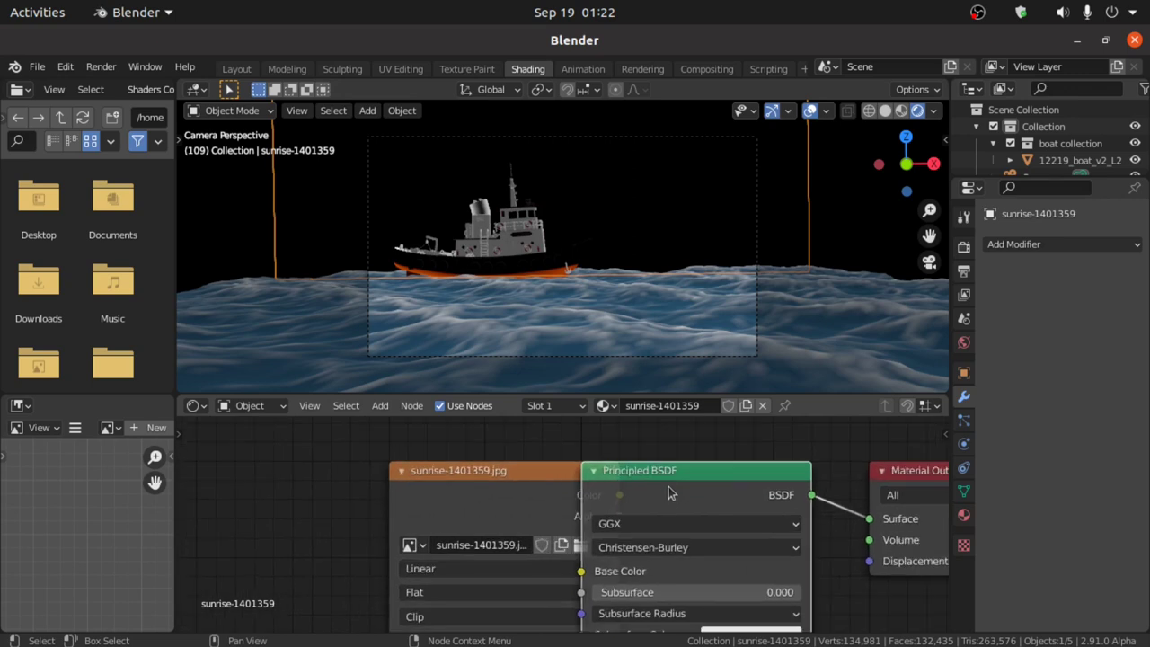
pyautogui.moveTo(575, 474); pyautogui.dragTo(443, 439)
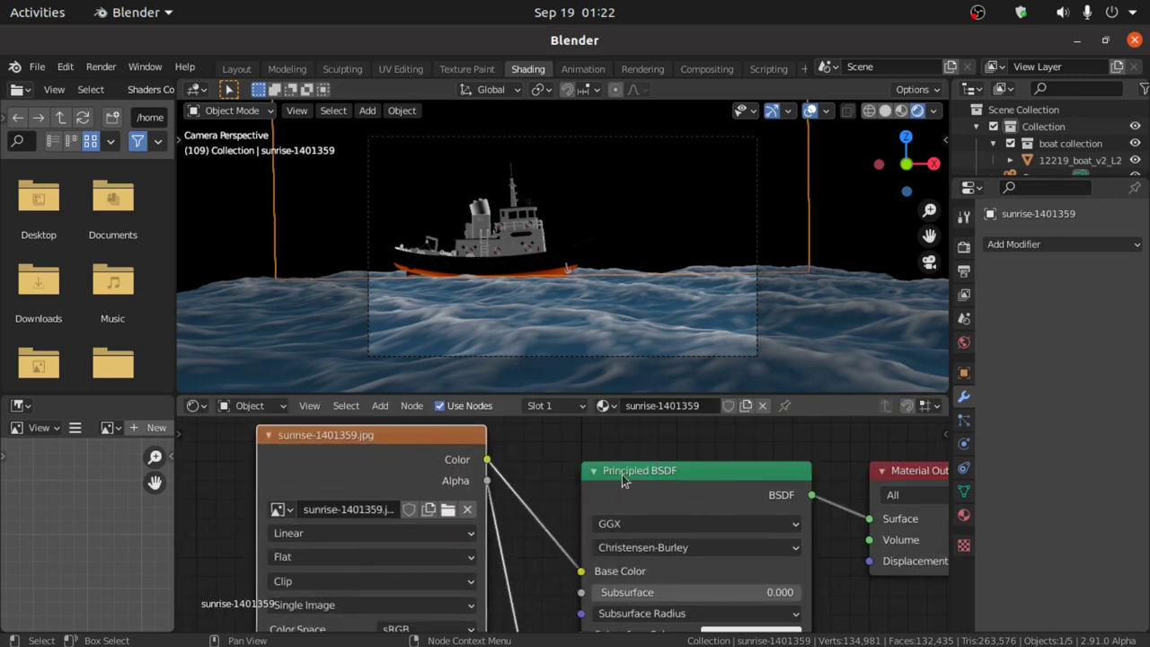
# Step: Delete the Principled BSDF from the sunrise plane's material and add an Emission node in its place
pyautogui.click(632, 470)
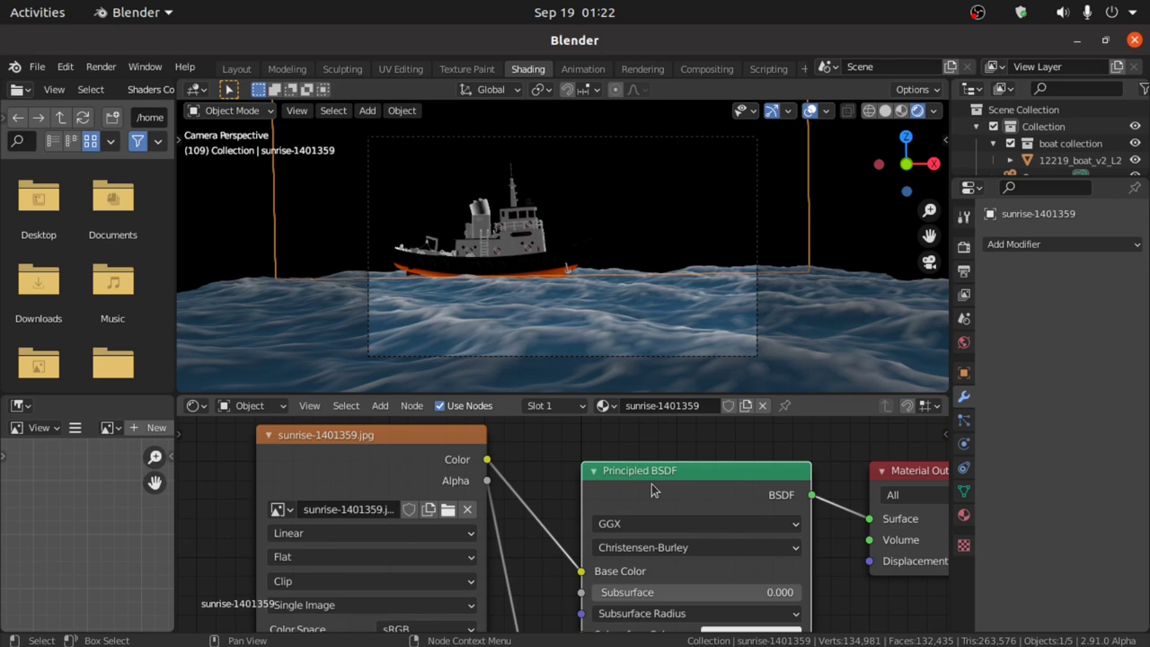
pyautogui.press('Delete')
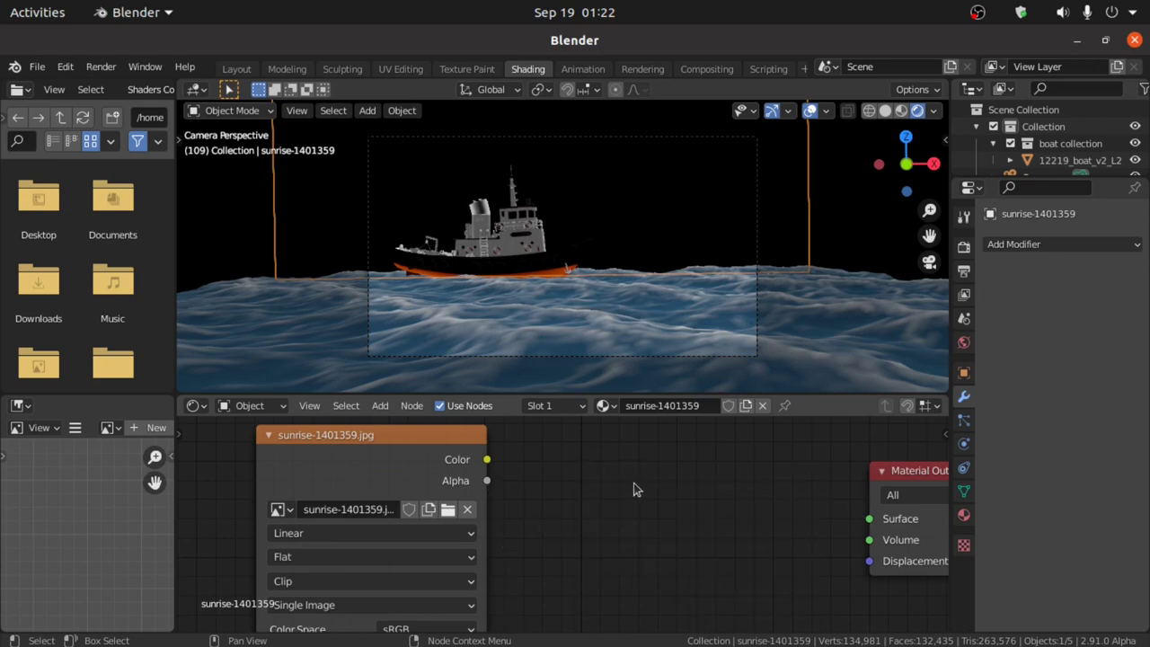
pyautogui.hotkey('shift', 'a')
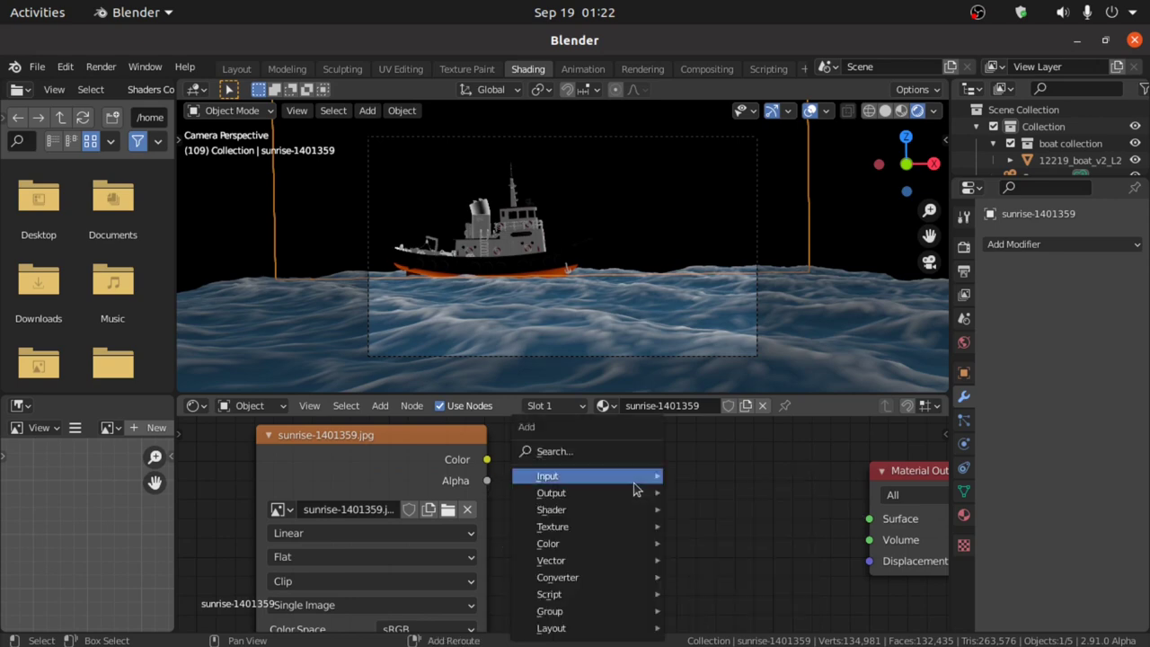
pyautogui.click(575, 451)
pyautogui.write('e')
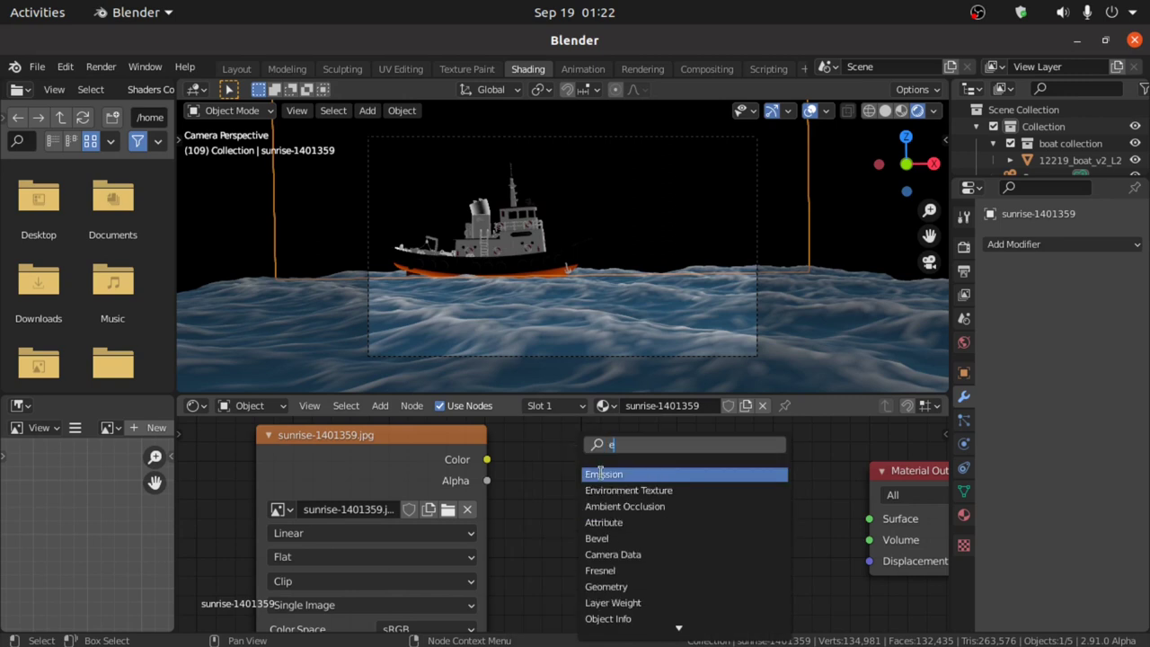
pyautogui.click(601, 474)
pyautogui.click(602, 475)
# Step: Link the sunrise image's Color through the Emission node to the material's Surface output, and play the animation to check it
pyautogui.moveTo(487, 460); pyautogui.dragTo(576, 509)
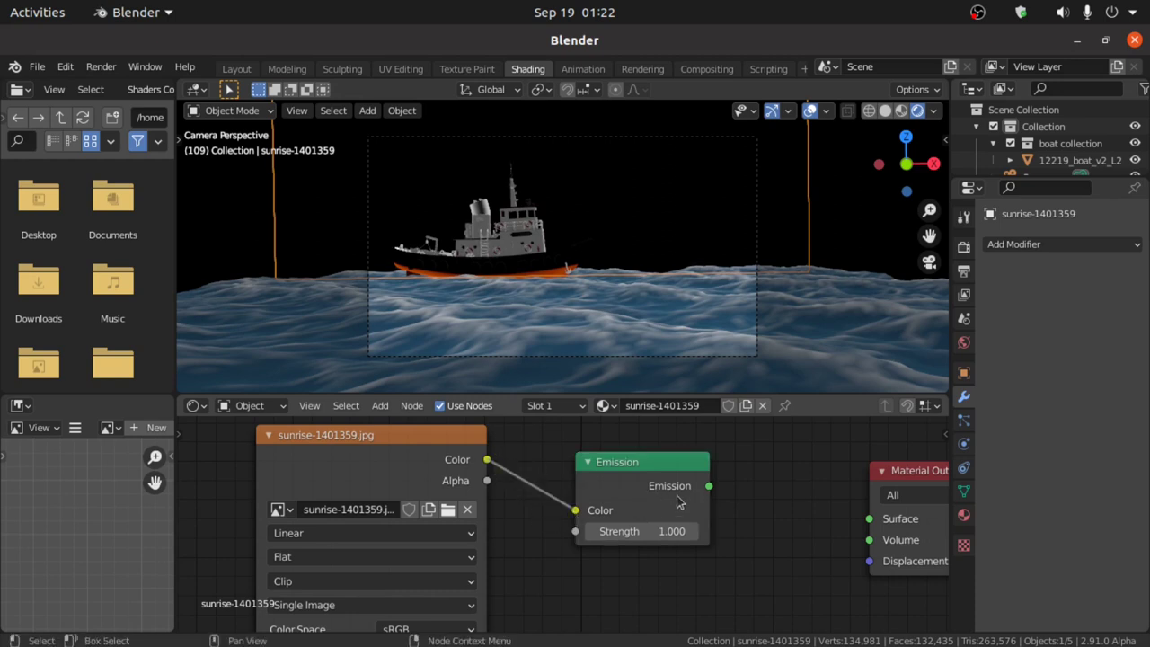
pyautogui.moveTo(709, 486); pyautogui.dragTo(870, 519)
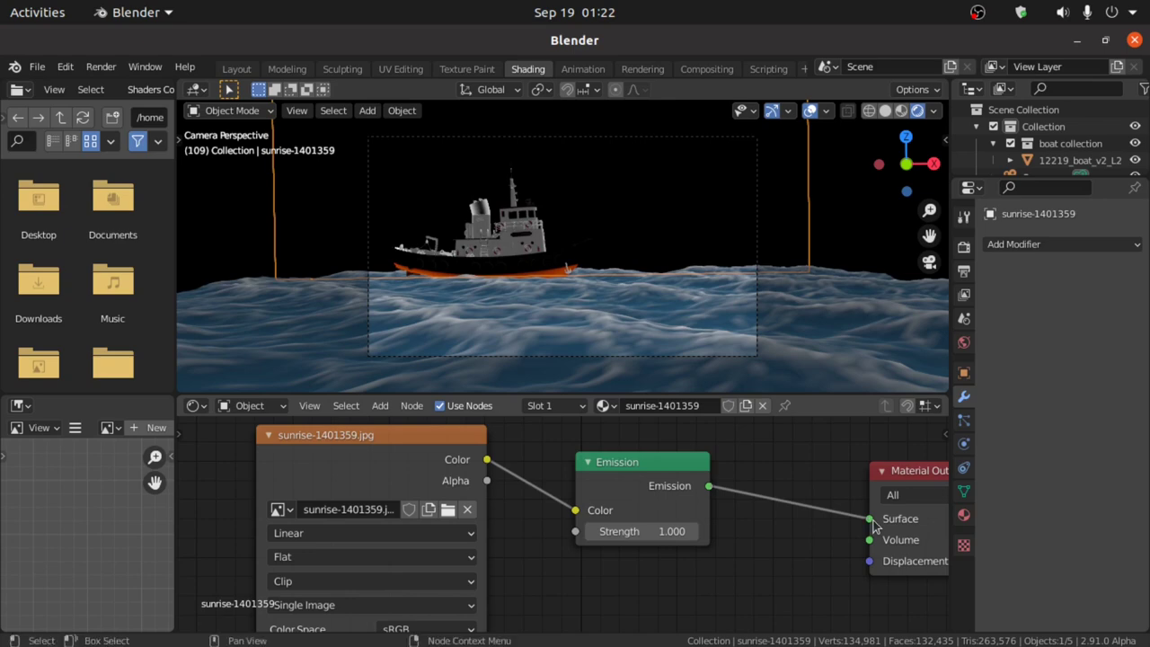
pyautogui.press('space')
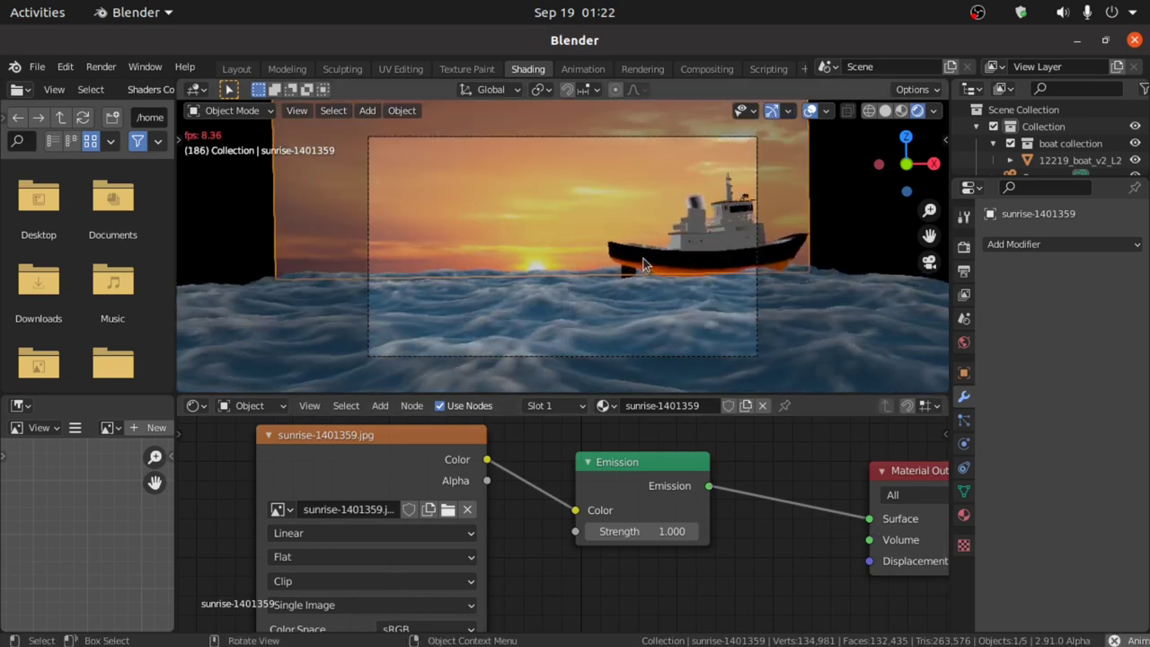
pyautogui.press('space')
# Step: Add a UV sphere and move it about 75 m along Y to the far edge of the ocean
pyautogui.hotkey('shift', 'a')
pyautogui.moveTo(351, 261)
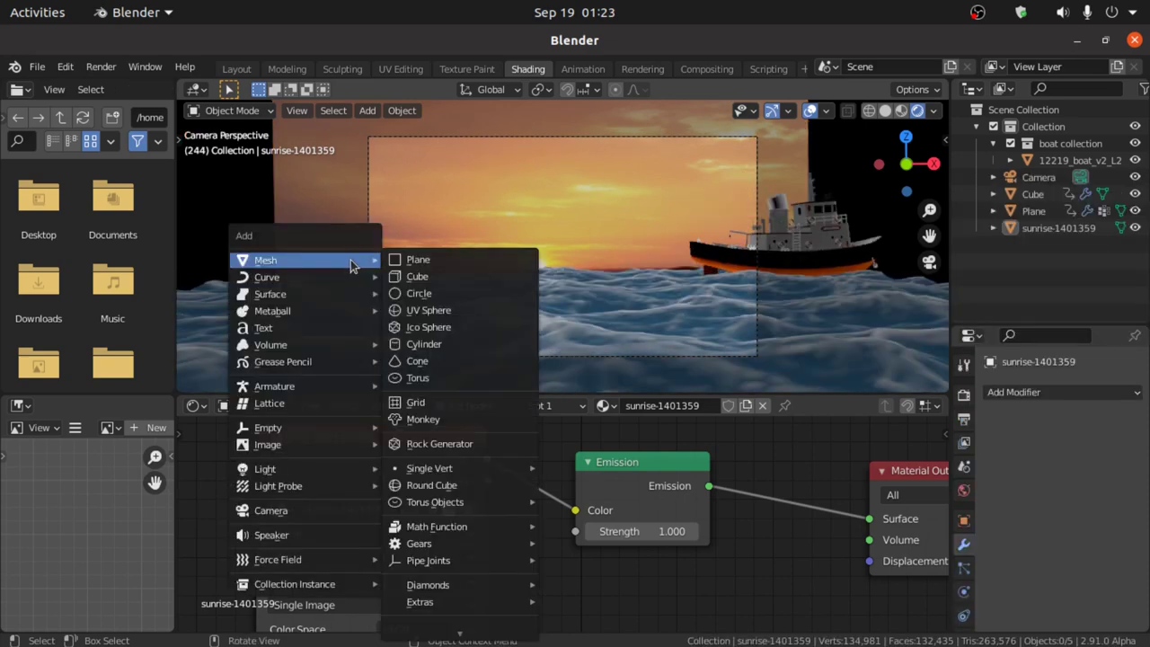
pyautogui.click(435, 309)
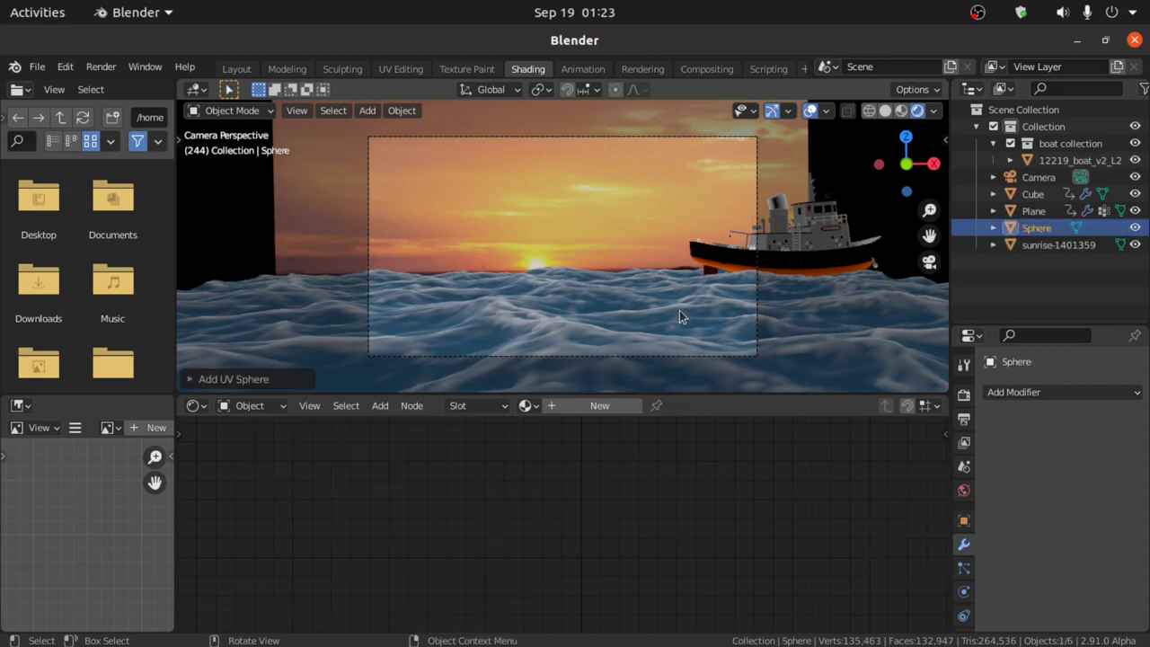
pyautogui.moveTo(679, 310); pyautogui.dragTo(736, 346, button='middle')
pyautogui.press('KP_7')
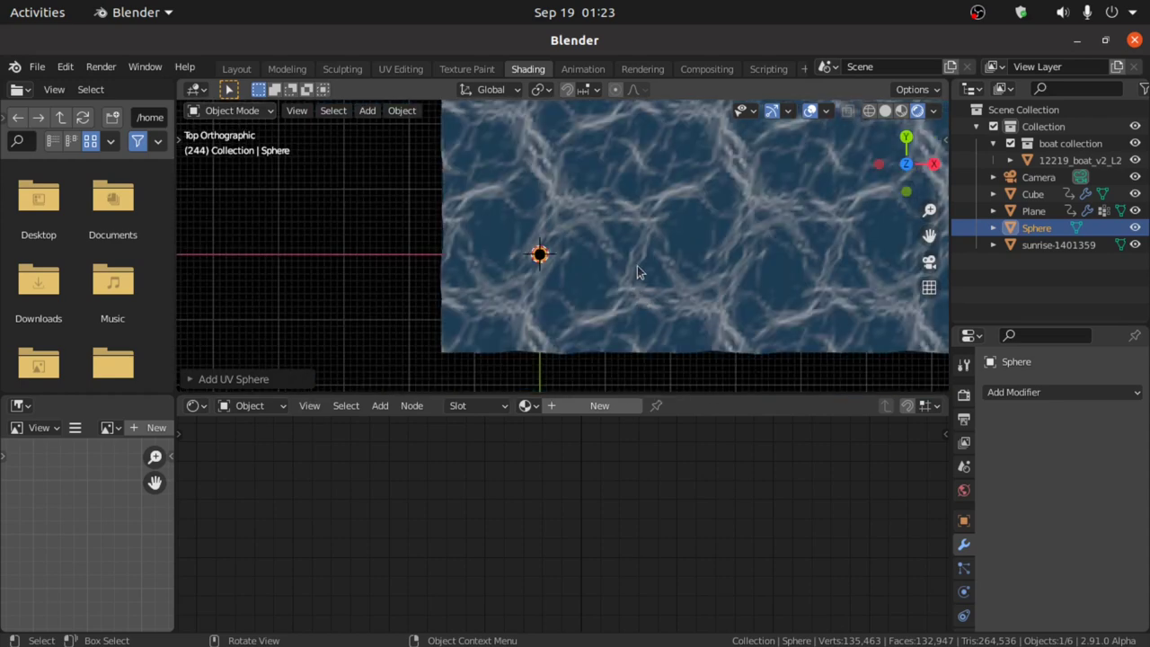
pyautogui.keyDown('shift'); pyautogui.moveTo(637, 265); pyautogui.dragTo(554, 357, button='middle'); pyautogui.keyUp('shift')
pyautogui.scroll(-6, 578, 304)
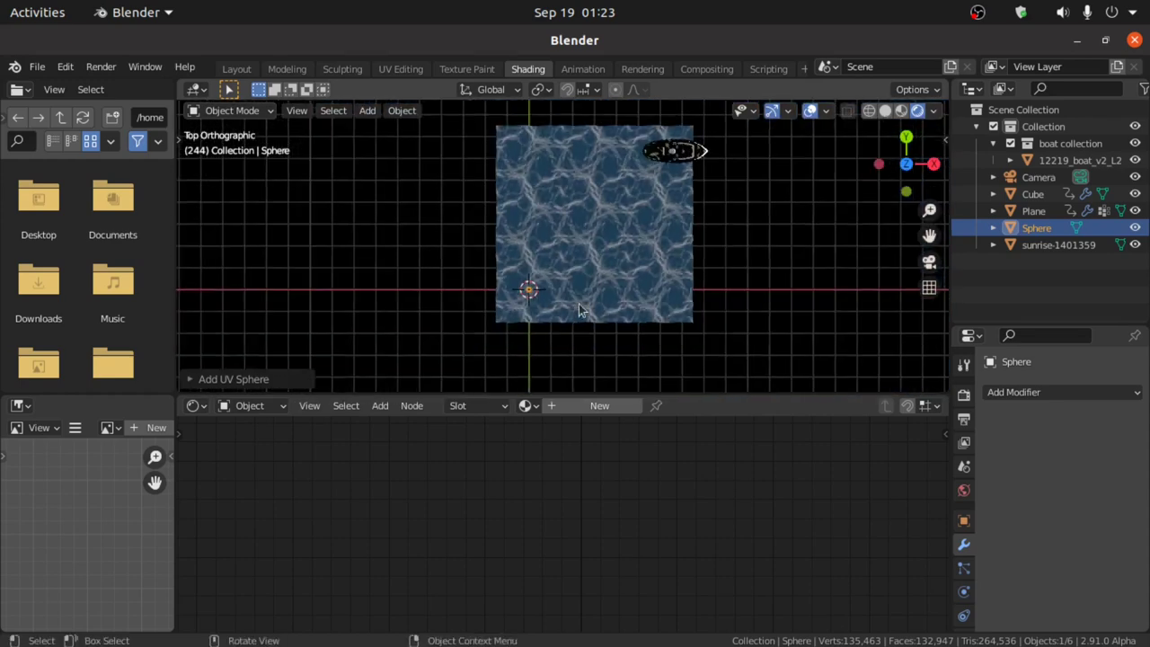
pyautogui.press('g')
pyautogui.press('y')
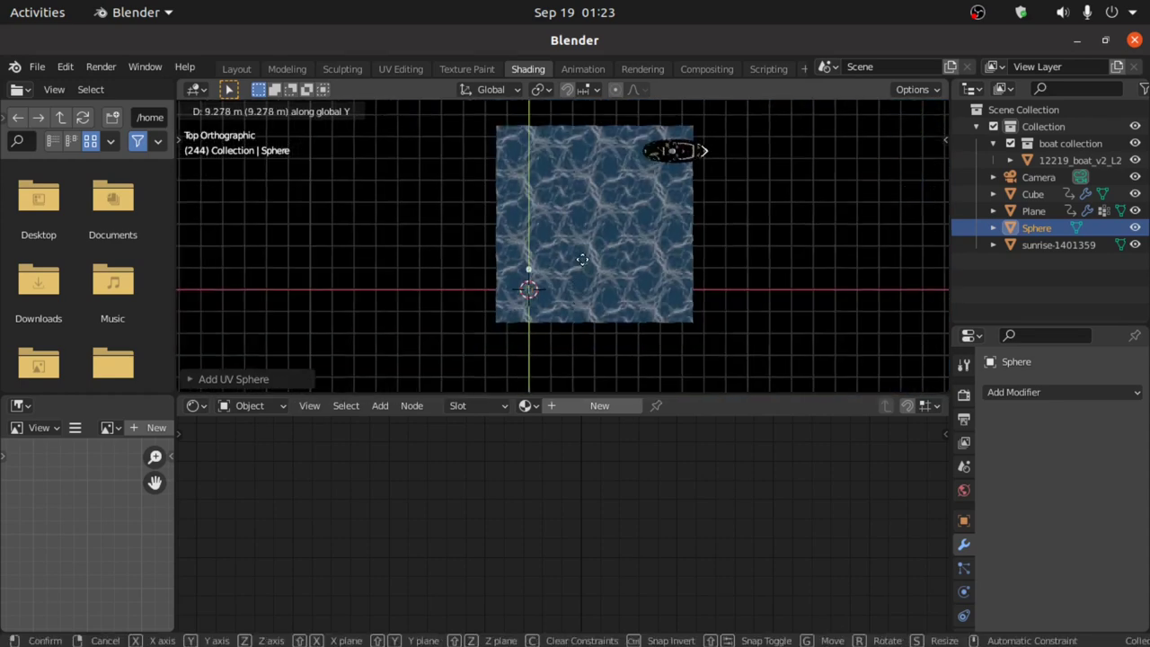
pyautogui.click(582, 146)
# Step: In the camera view, move the sphere about 28 m along X onto the sun in the background image
pyautogui.press('KP_0')
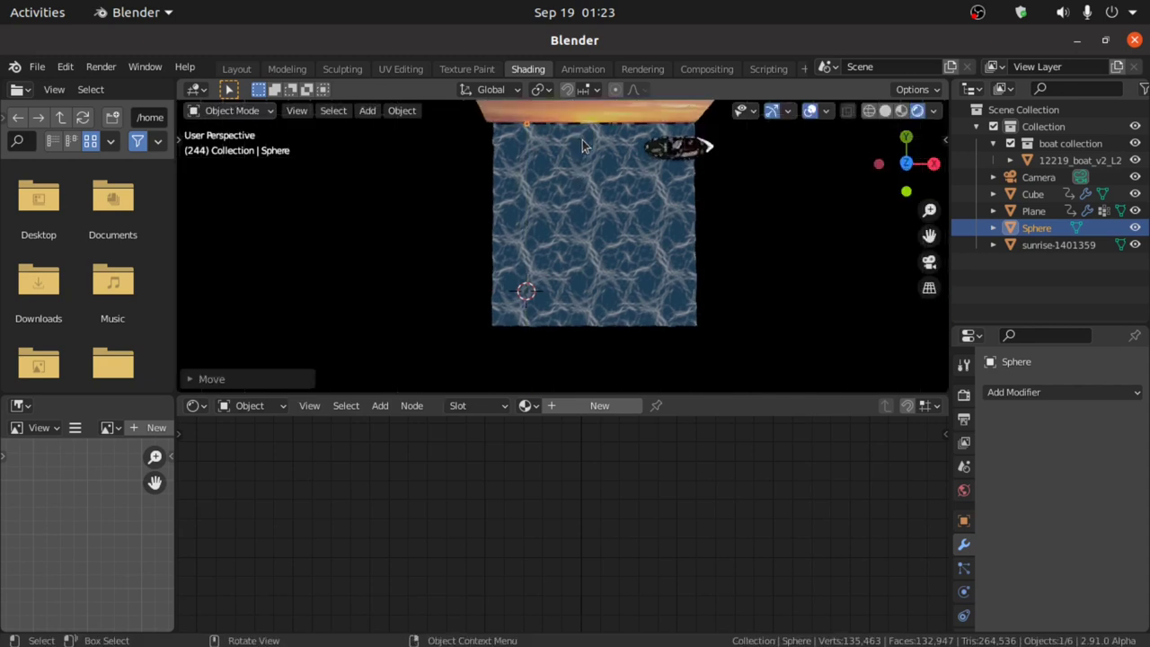
pyautogui.press('g')
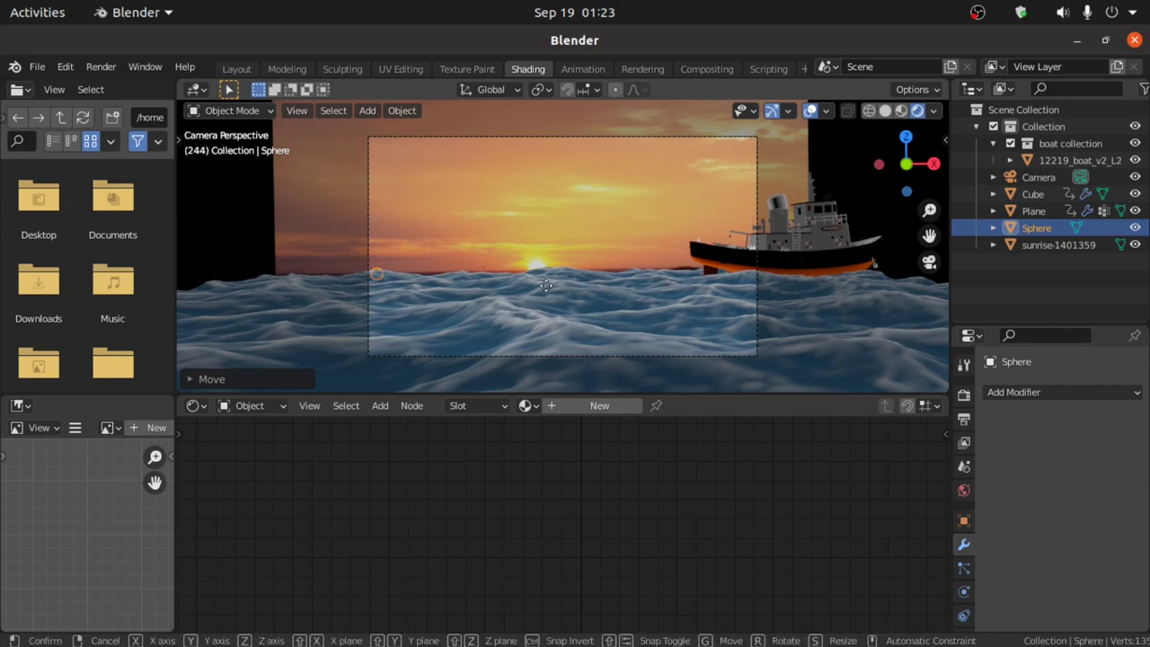
pyautogui.press('x')
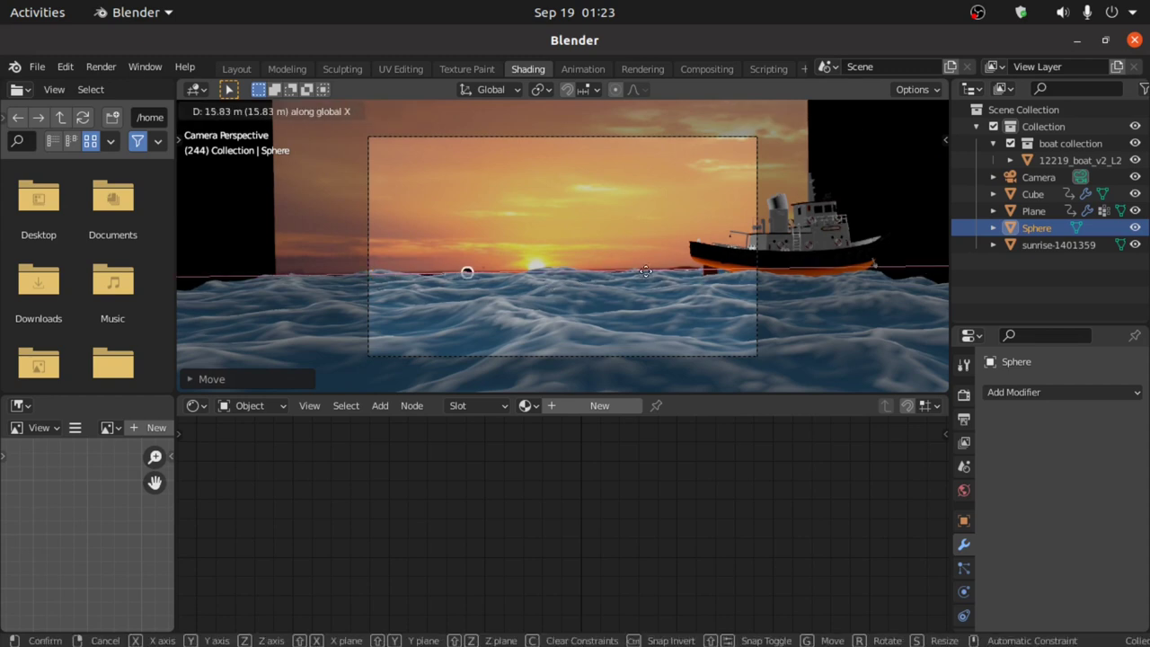
pyautogui.click(707, 267)
# Step: Enlarge the sphere to a scale of about 1.89 and raise it about 1.5 m along Z above the horizon
pyautogui.press('s')
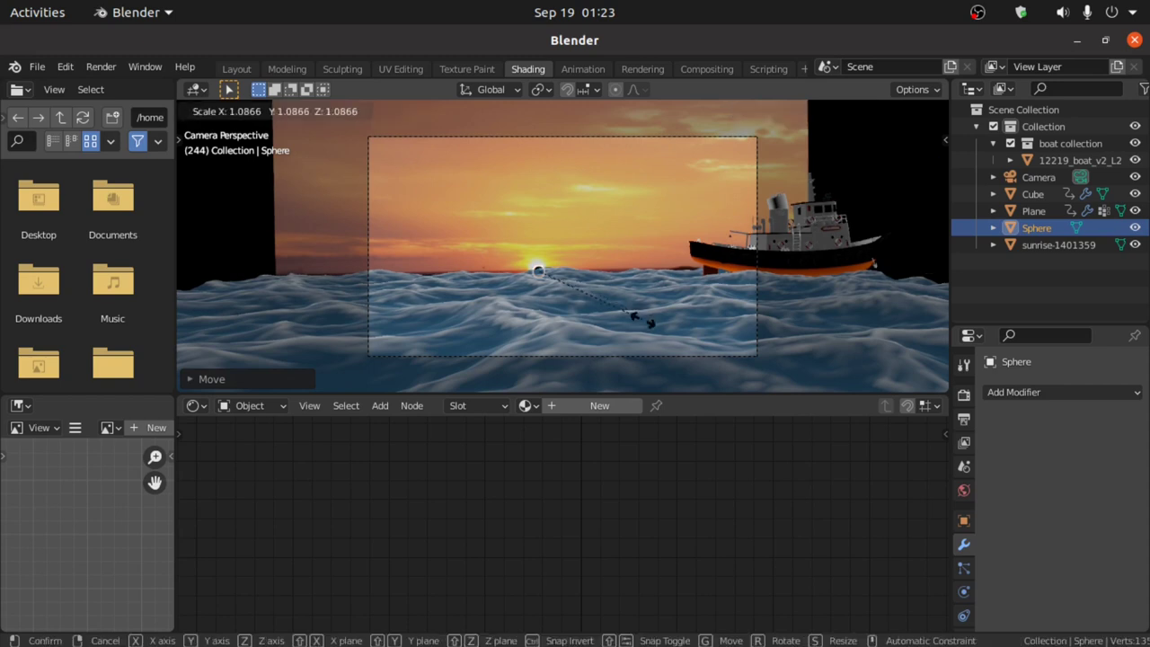
pyautogui.click(654, 348)
pyautogui.press('g')
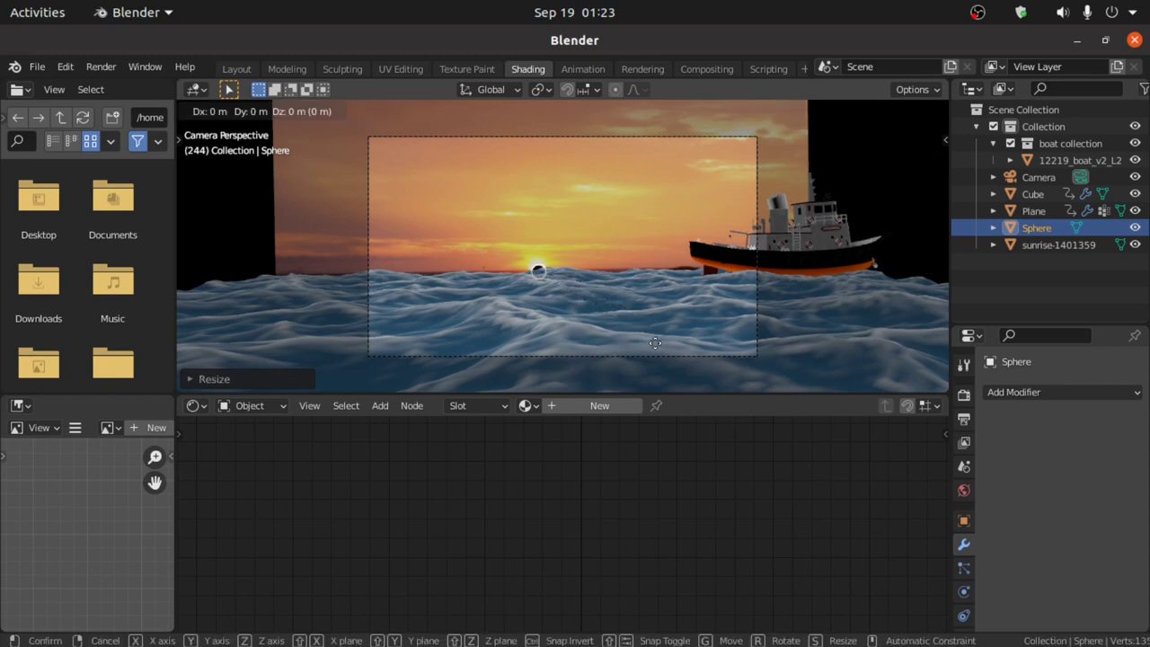
pyautogui.press('z')
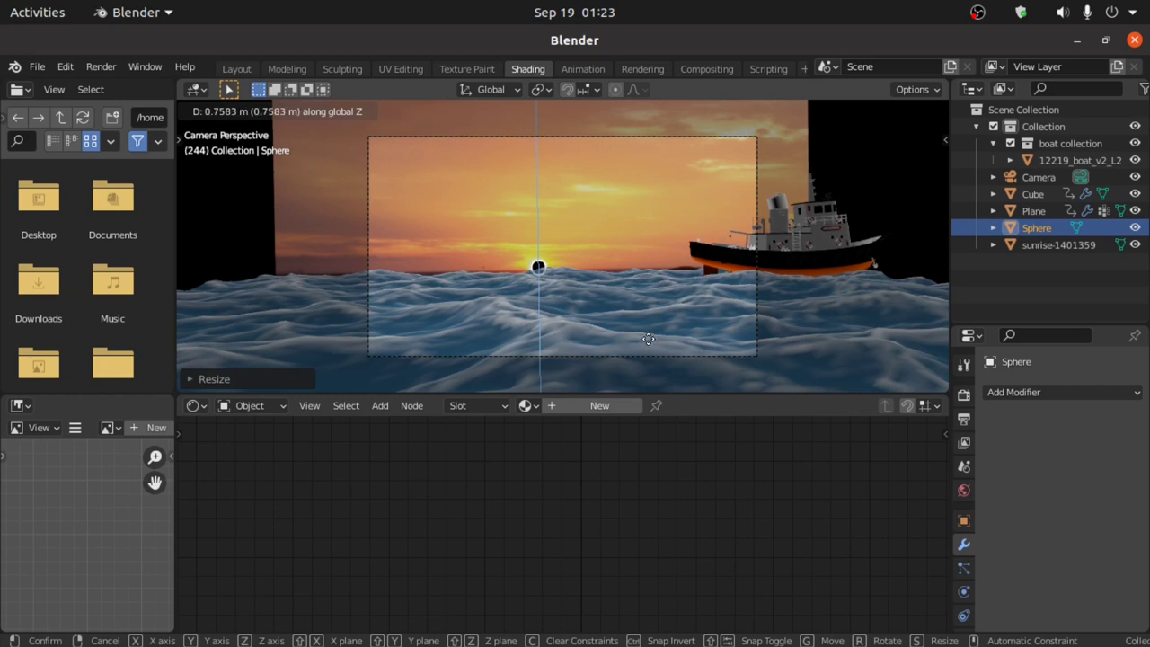
pyautogui.click(649, 344)
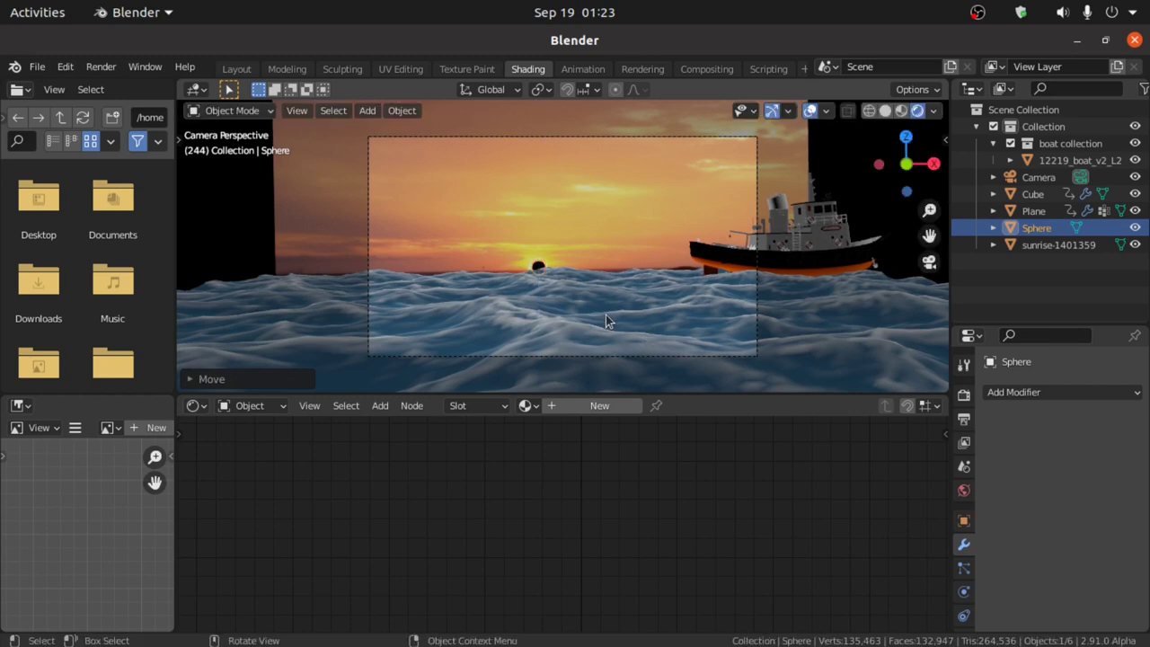
pyautogui.press('s')
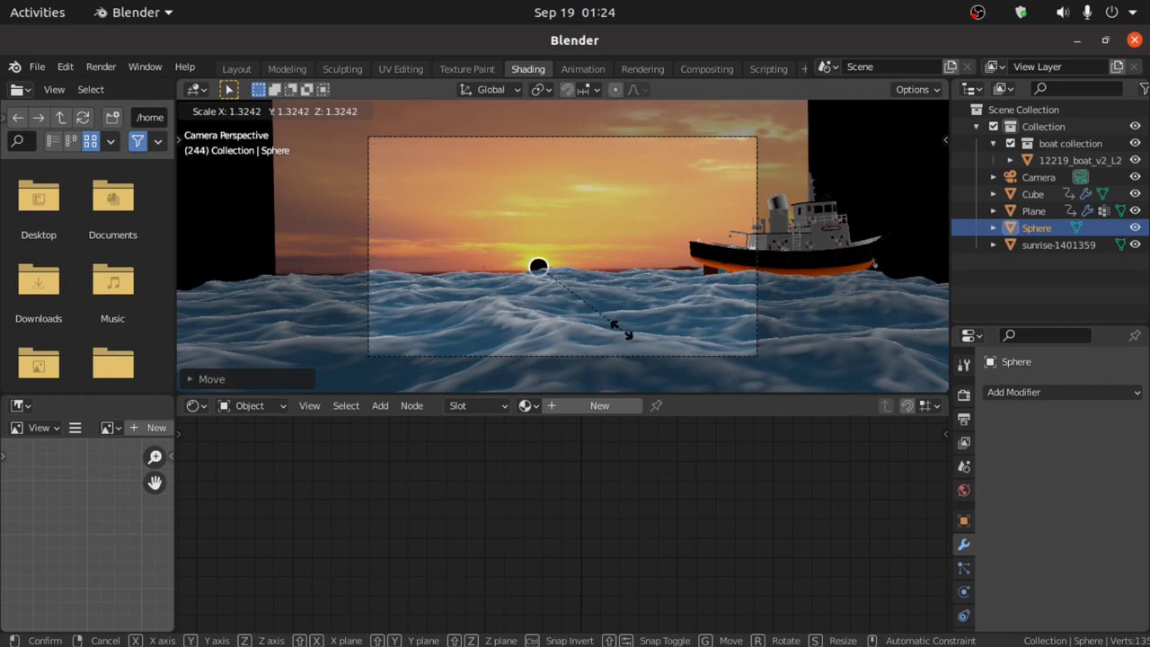
pyautogui.click(631, 339)
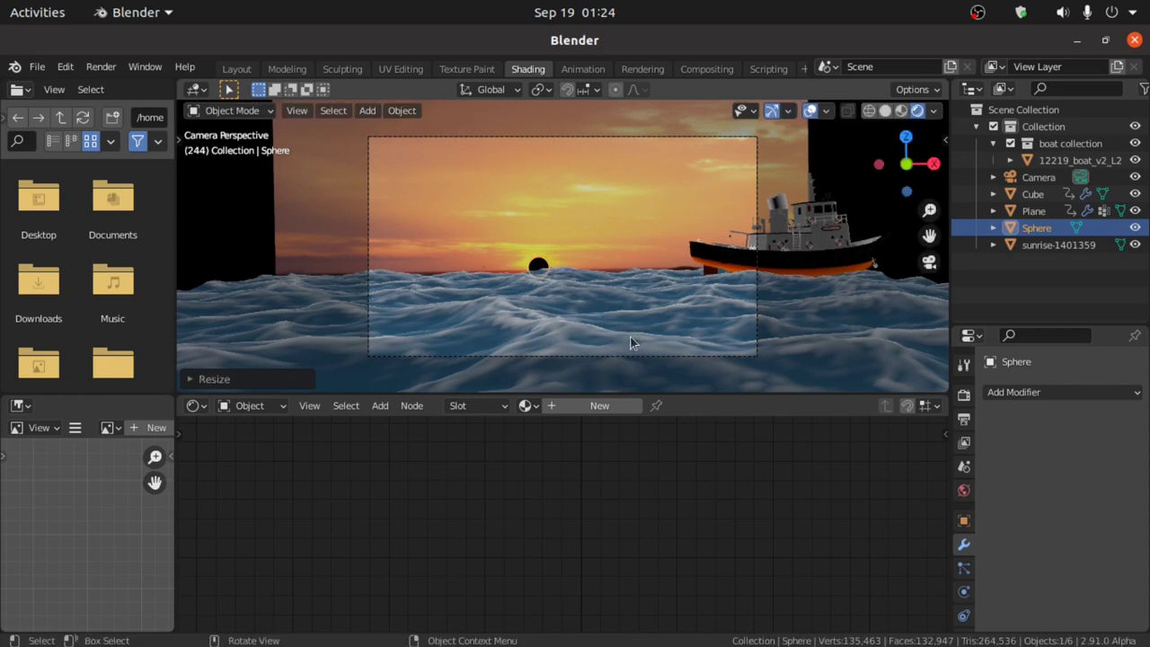
# Step: Create a new material for the sphere and delete its Principled BSDF node
pyautogui.click(596, 405)
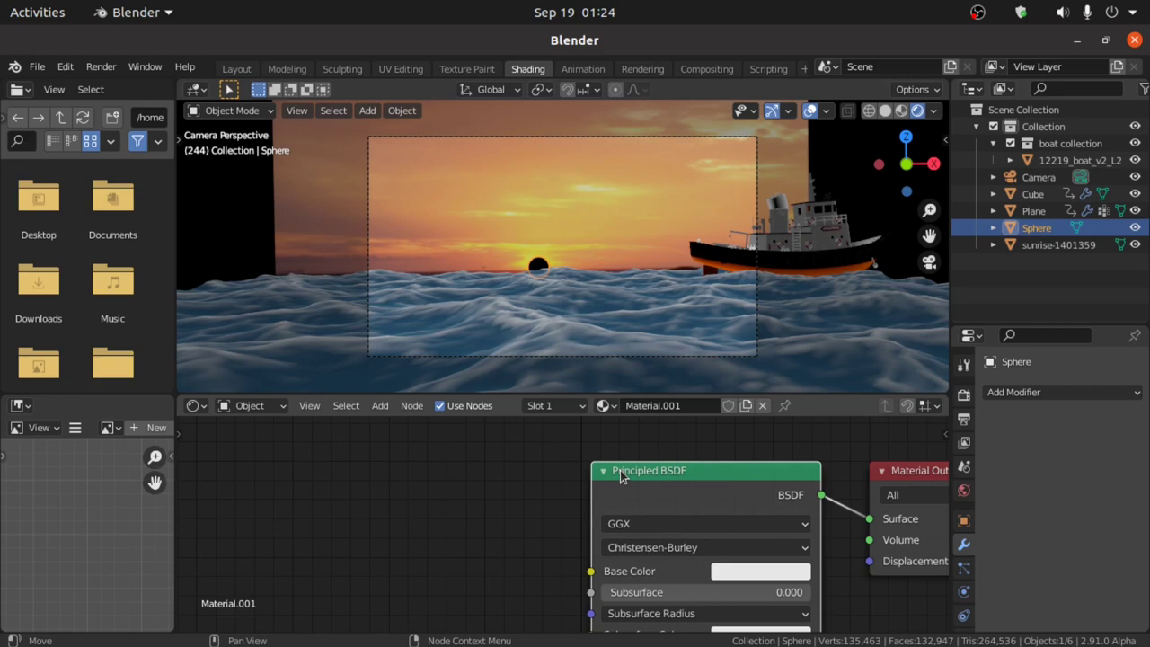
pyautogui.press('x')
pyautogui.press('Home')
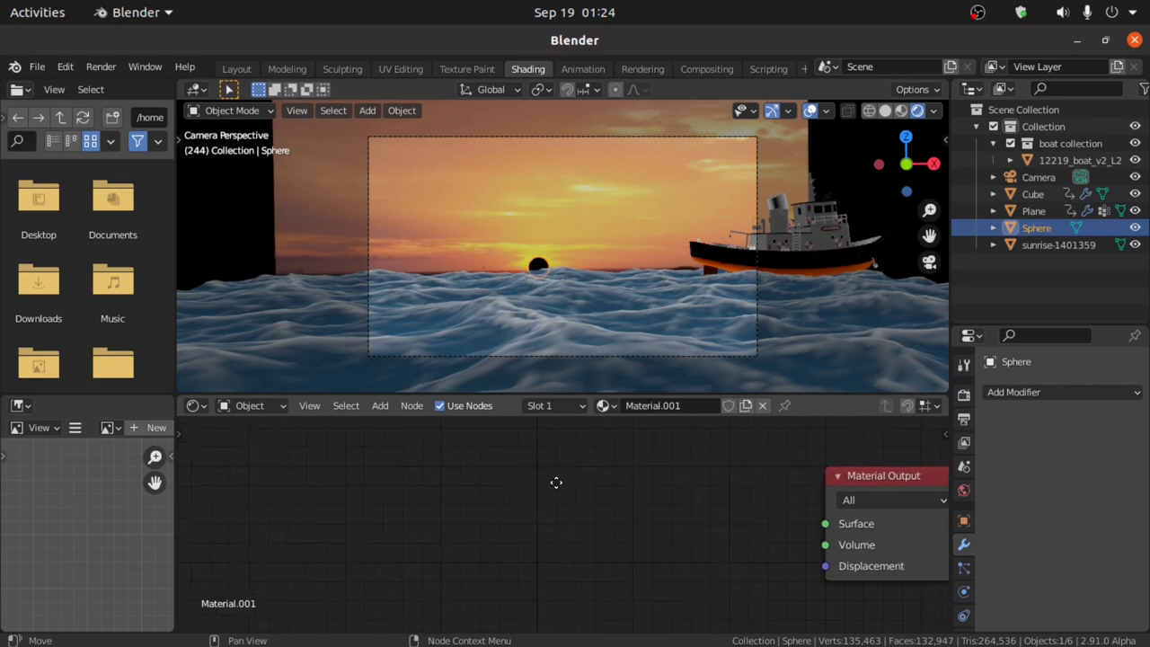
# Step: Add an Emission node to the sphere's material and connect it to the Surface input of the Material Output
pyautogui.hotkey('shift', 'a')
pyautogui.moveTo(492, 474)
pyautogui.click(472, 451)
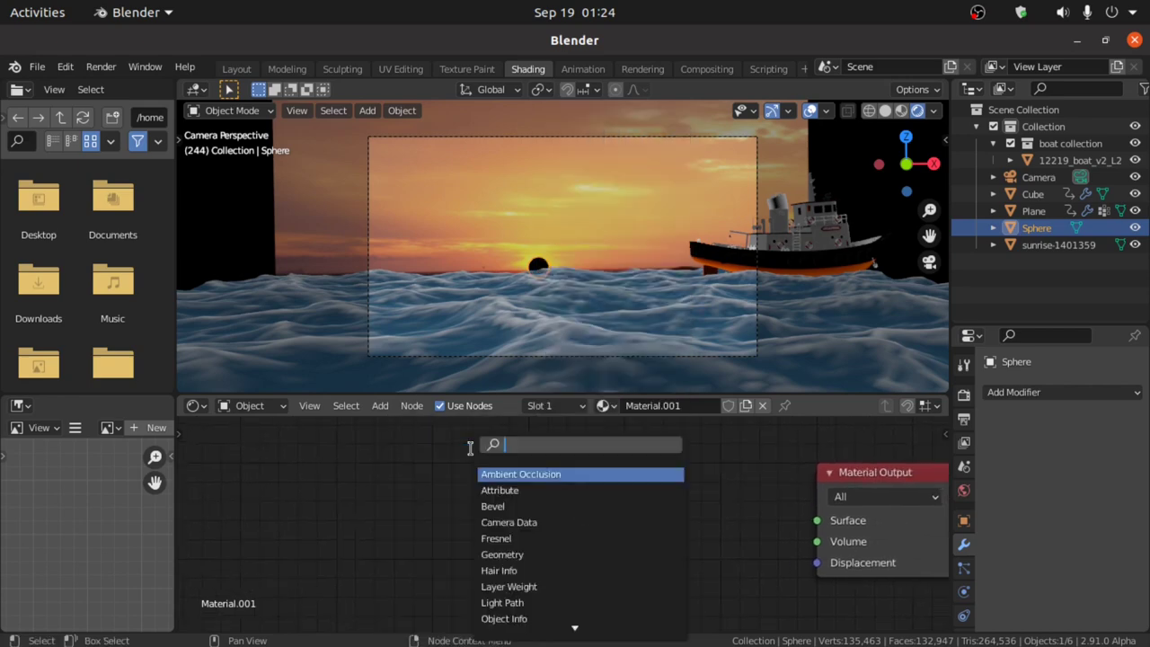
pyautogui.write('ei')
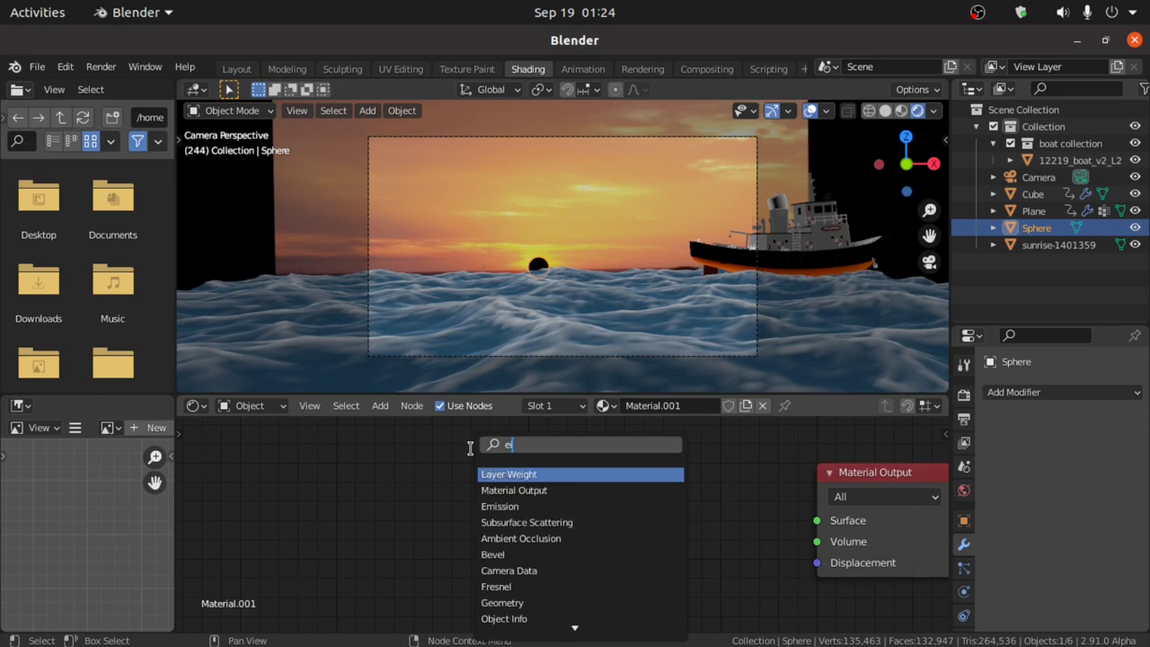
pyautogui.click(516, 506)
pyautogui.click(515, 506)
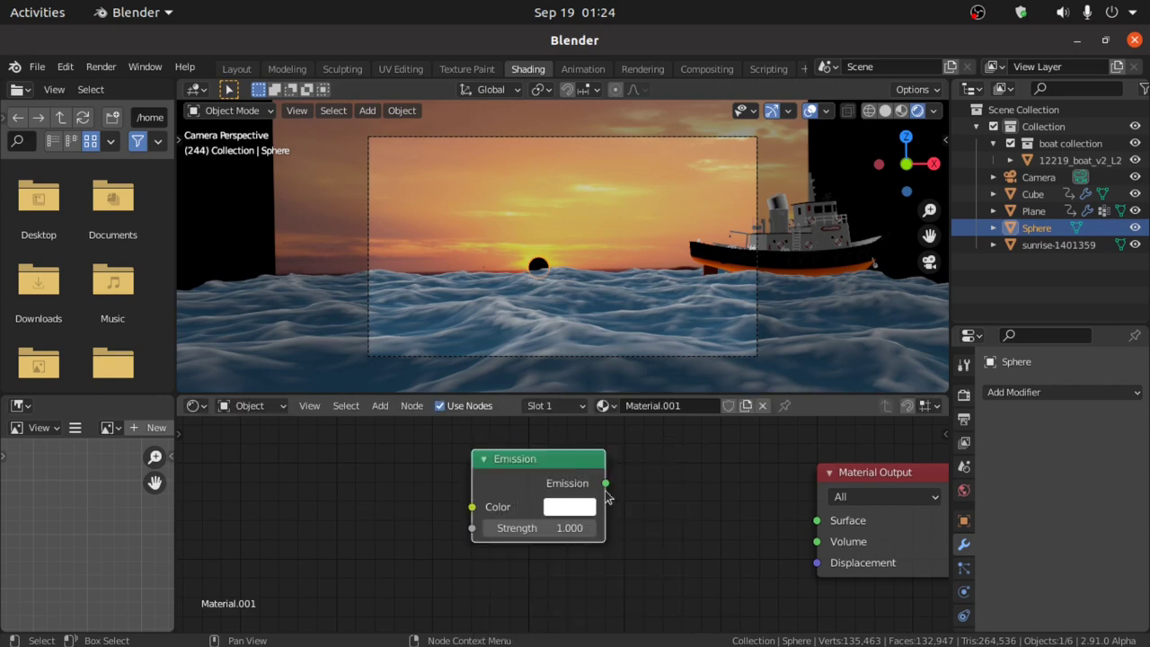
pyautogui.moveTo(607, 486); pyautogui.dragTo(815, 523)
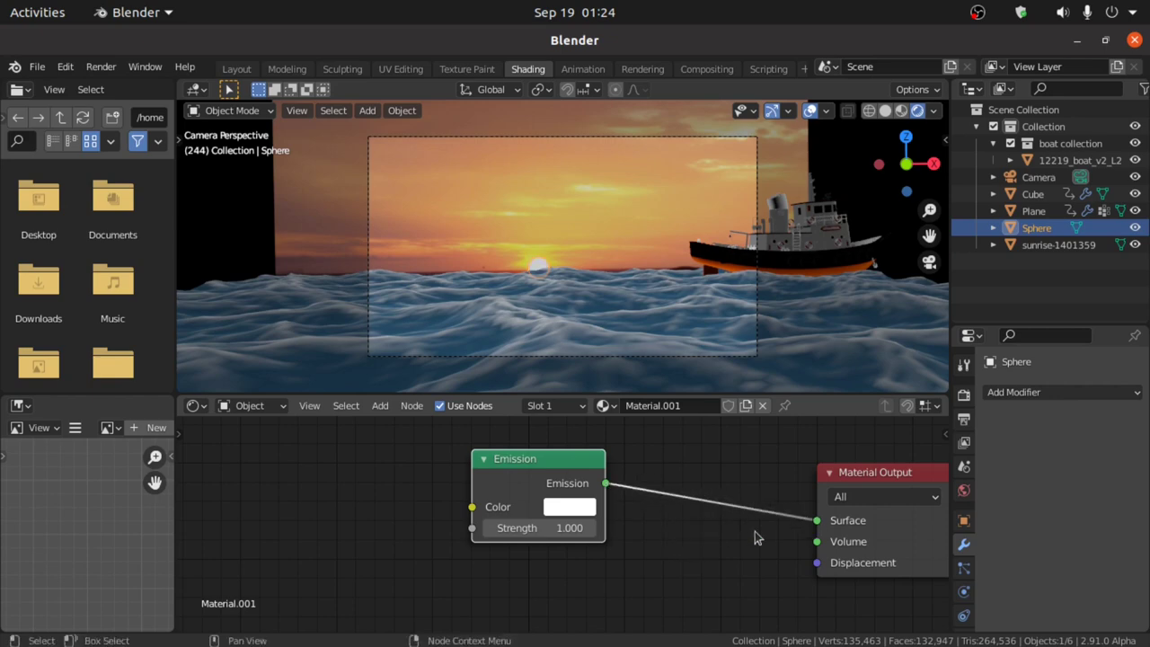
# Step: Set the sphere's emission color to orange (H 0.054, S 0.711) and raise its strength to about 32.7
pyautogui.click(568, 507)
pyautogui.click(607, 334)
pyautogui.moveTo(606, 333); pyautogui.dragTo(609, 348)
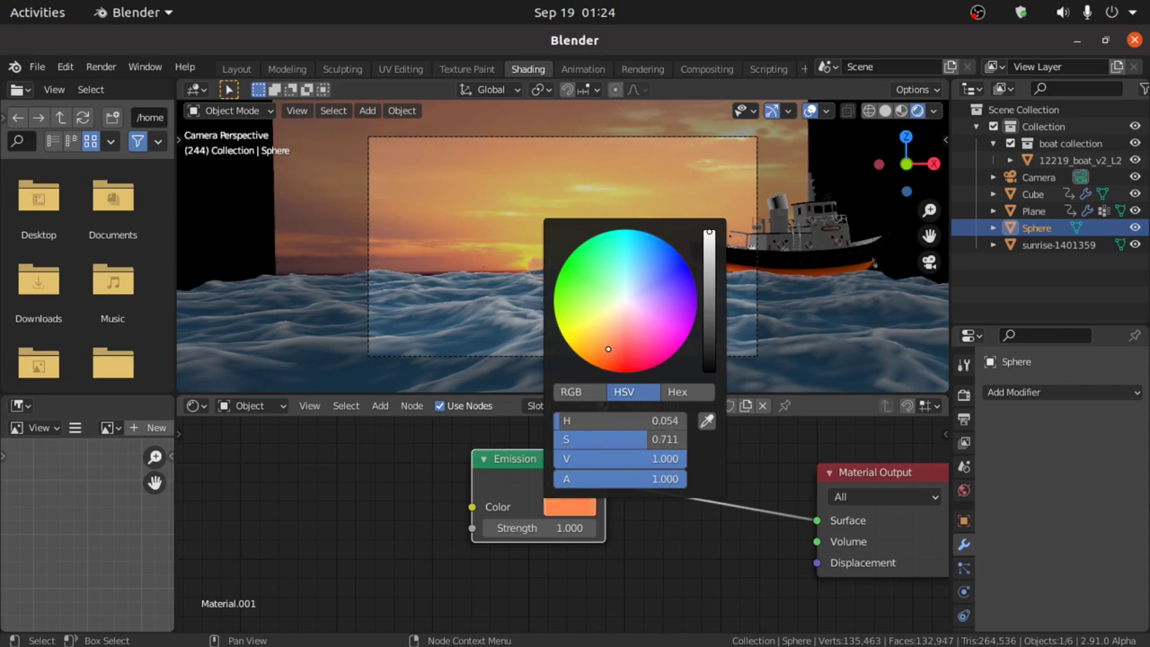
pyautogui.moveTo(530, 528); pyautogui.dragTo(629, 529)
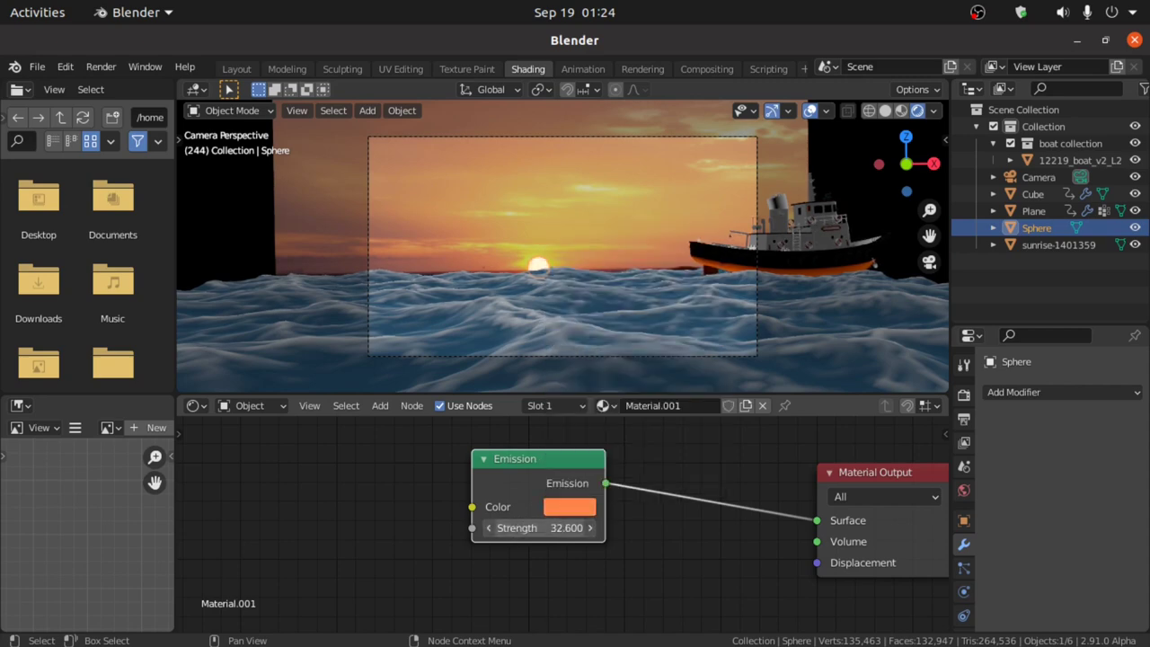
# Step: Enable Bloom in the scene's Eevee render settings
pyautogui.click(964, 396)
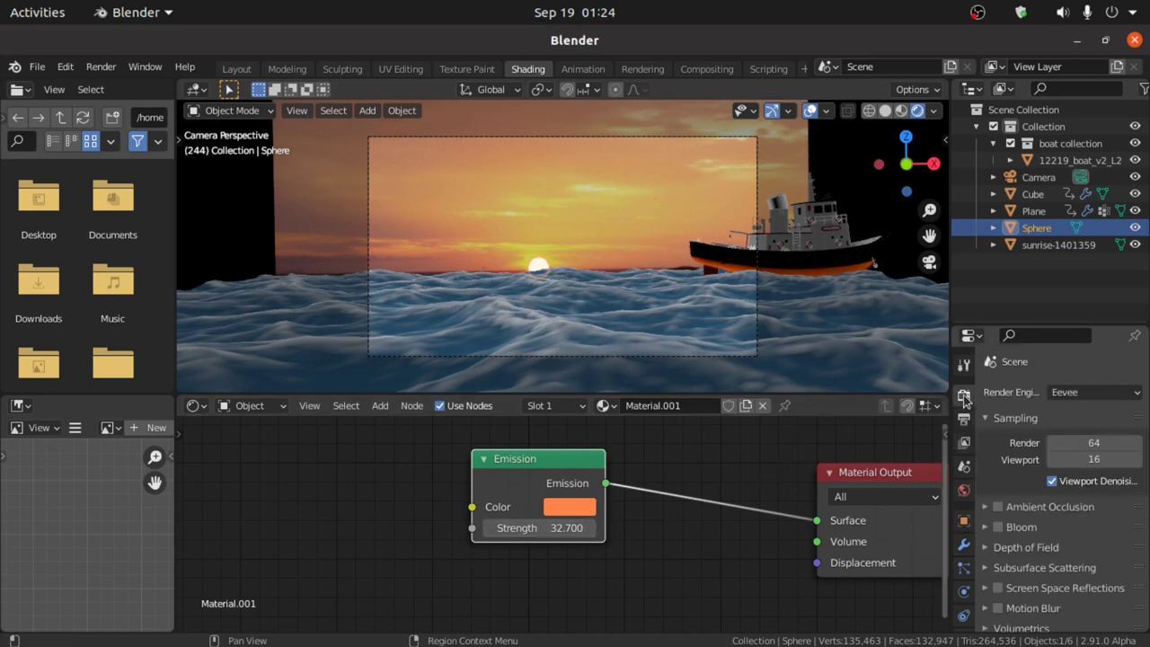
pyautogui.click(998, 528)
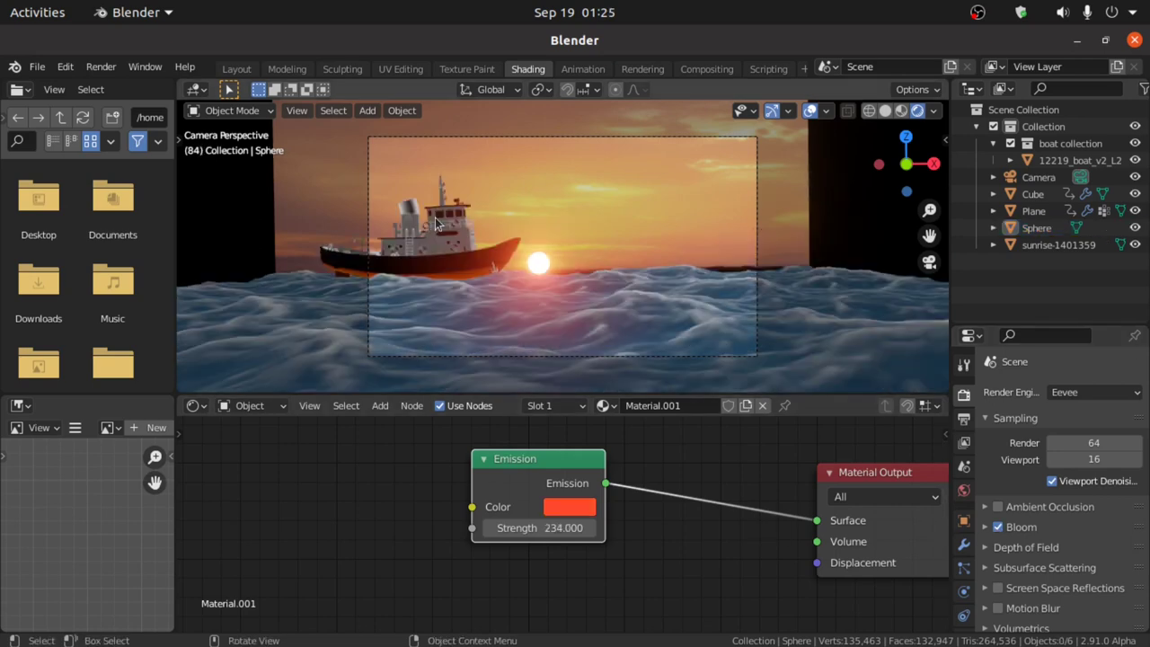
# Step: Inspect the boat and sun from above, and switch to the Layout workspace with solid viewport shading
pyautogui.press('KP_7')
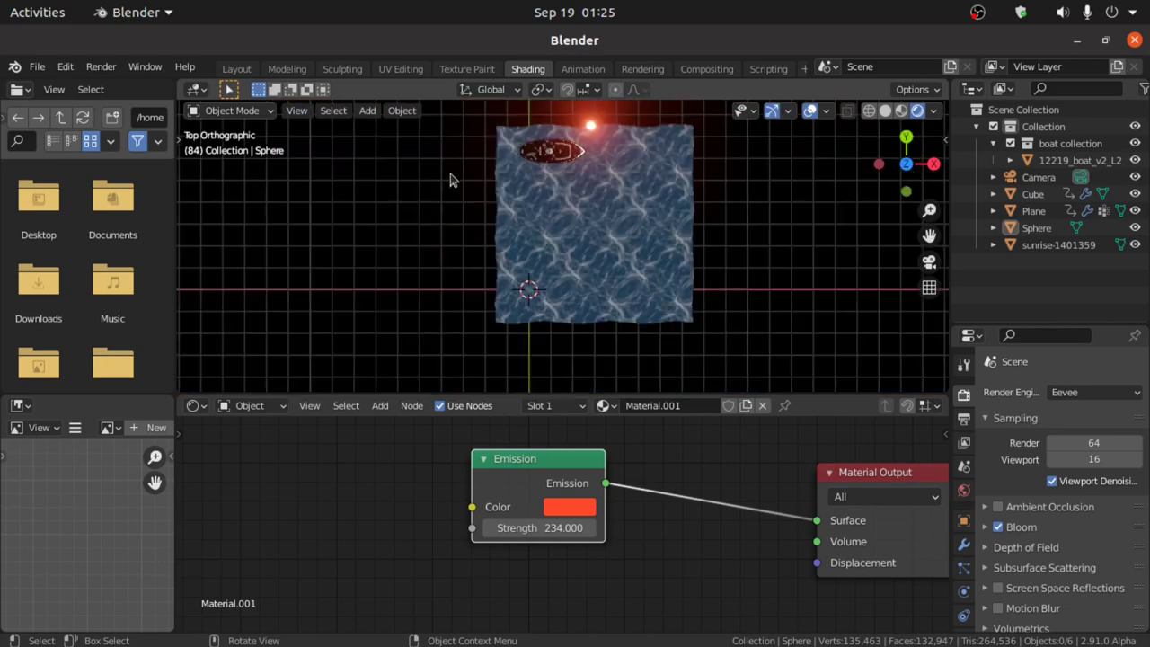
pyautogui.scroll(5, 452, 180)
pyautogui.scroll(-1, 540, 291)
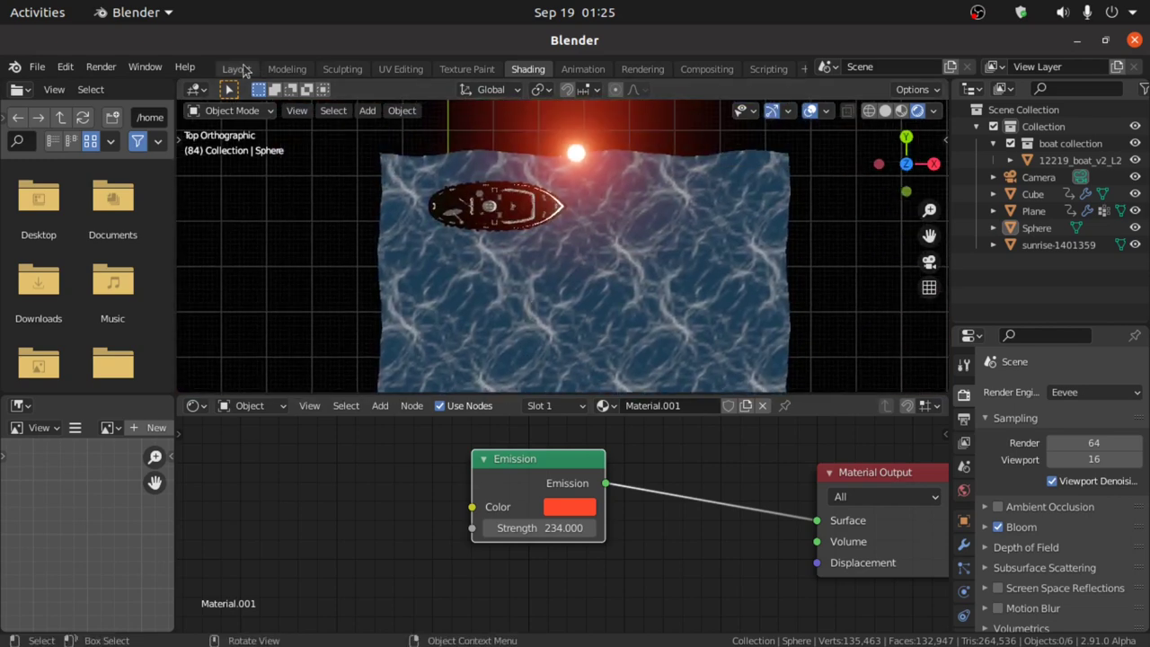
pyautogui.click(237, 68)
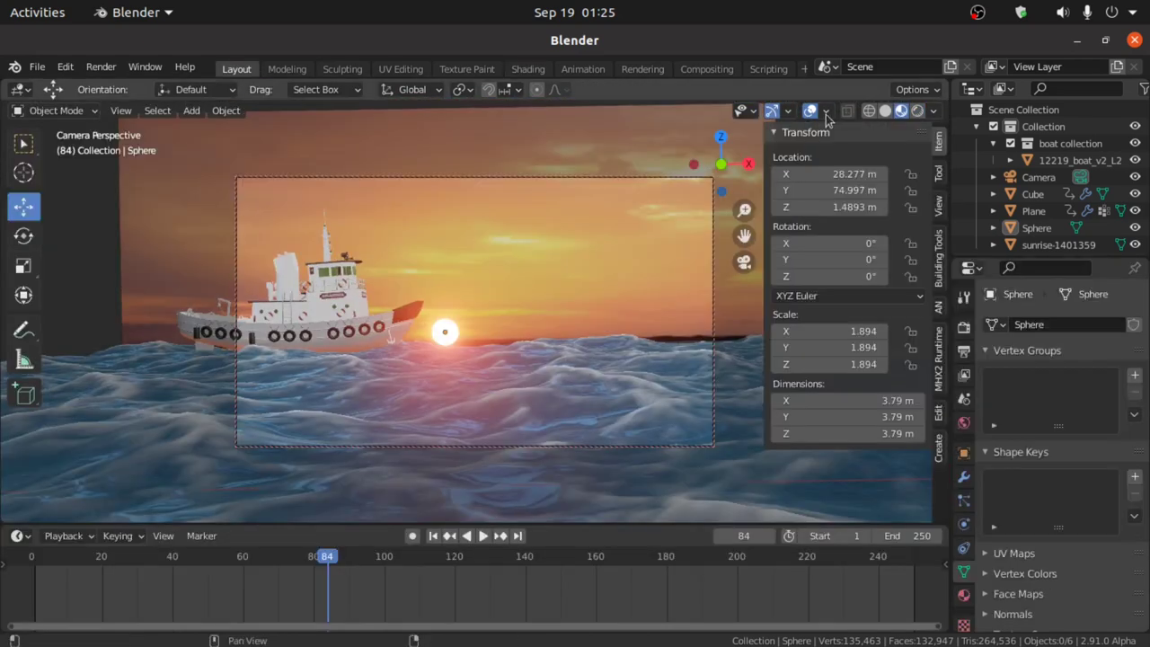
pyautogui.click(885, 110)
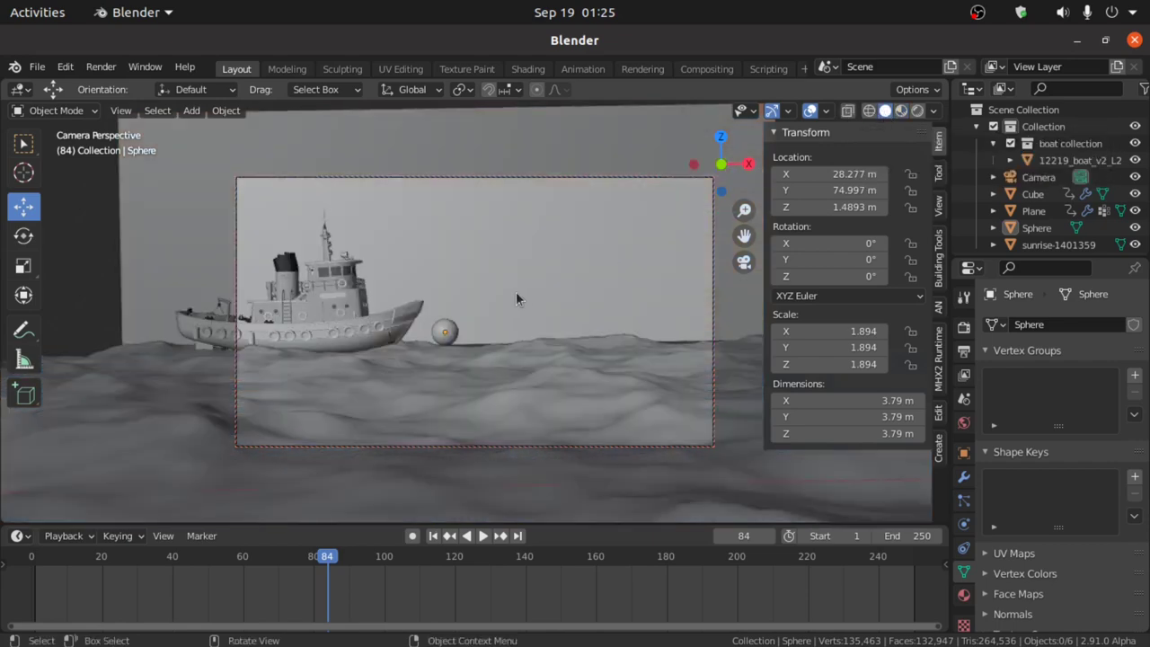
# Step: Add a UV sphere and scale it to 0.268 as a smoke emitter for the boat
pyautogui.press('KP_7')
pyautogui.moveTo(516, 300); pyautogui.dragTo(133, 309, button='middle')
pyautogui.hotkey('shift', 'a')
pyautogui.moveTo(133, 308)
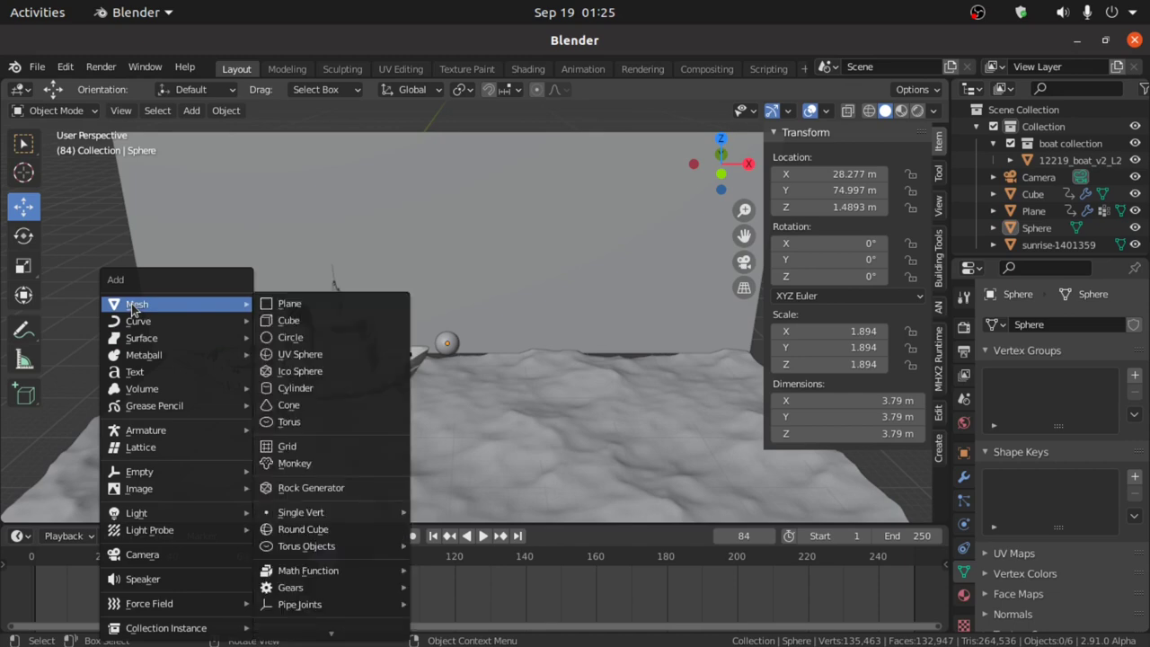
pyautogui.click(296, 354)
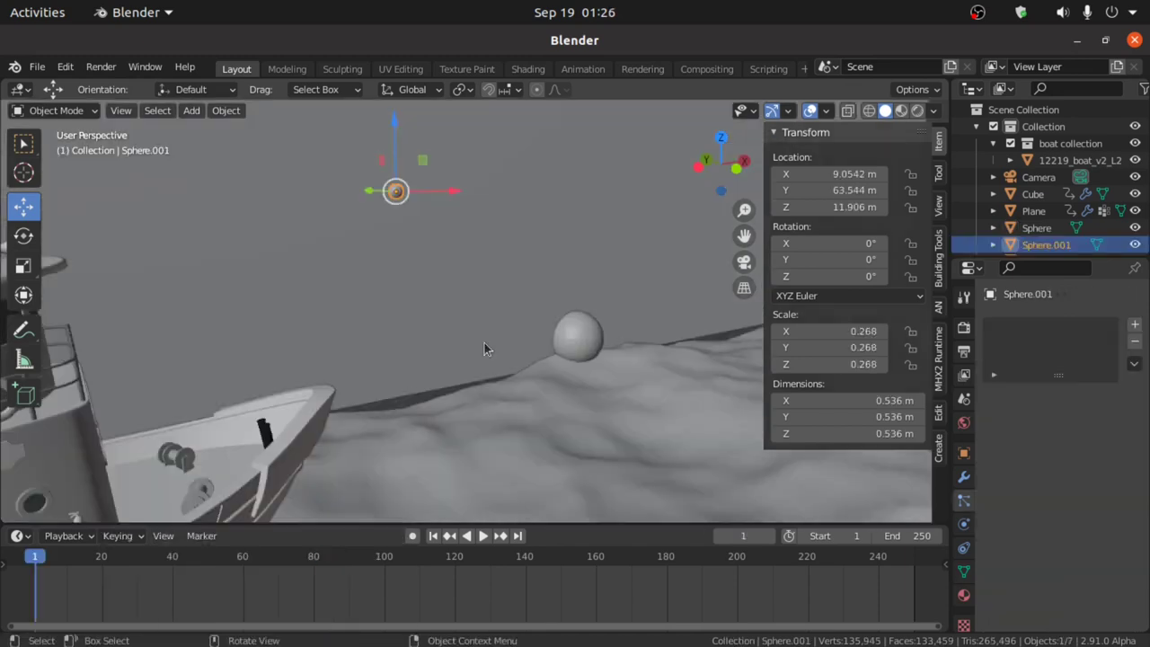
# Step: Move the small sphere onto the top of the boat's funnel, at about X -11.08 m and Z 11.05 m
pyautogui.press('g')
pyautogui.click(209, 296)
pyautogui.scroll(3, 266, 257)
pyautogui.moveTo(267, 257); pyautogui.dragTo(103, 270, button='middle')
pyautogui.moveTo(103, 257); pyautogui.dragTo(102, 282)
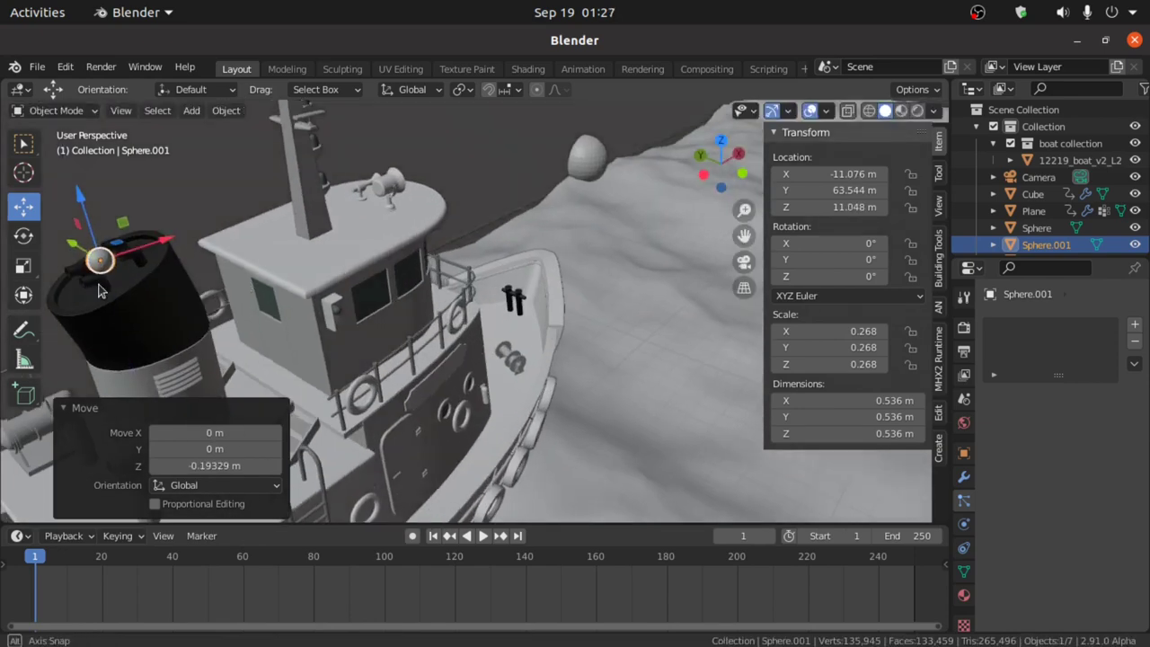
pyautogui.scroll(2, 167, 236)
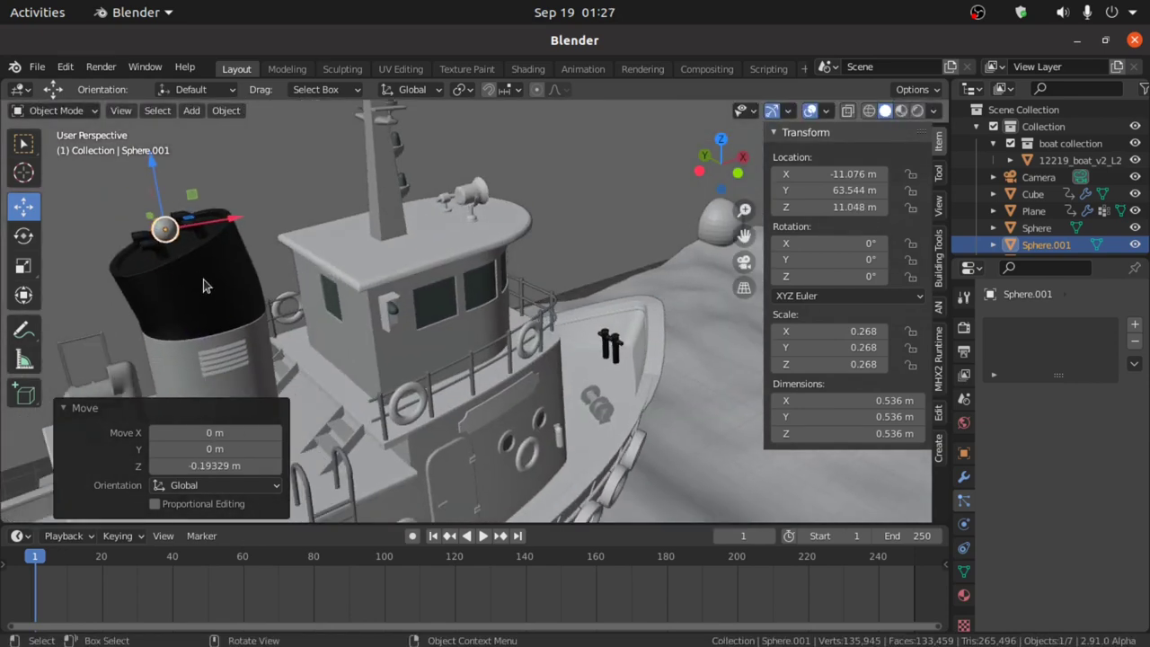
# Step: Parent the small sphere to the boat with the Object option, play the animation to check it, and return to frame 1
pyautogui.keyDown('shift'); pyautogui.click(204, 285); pyautogui.keyUp('shift')
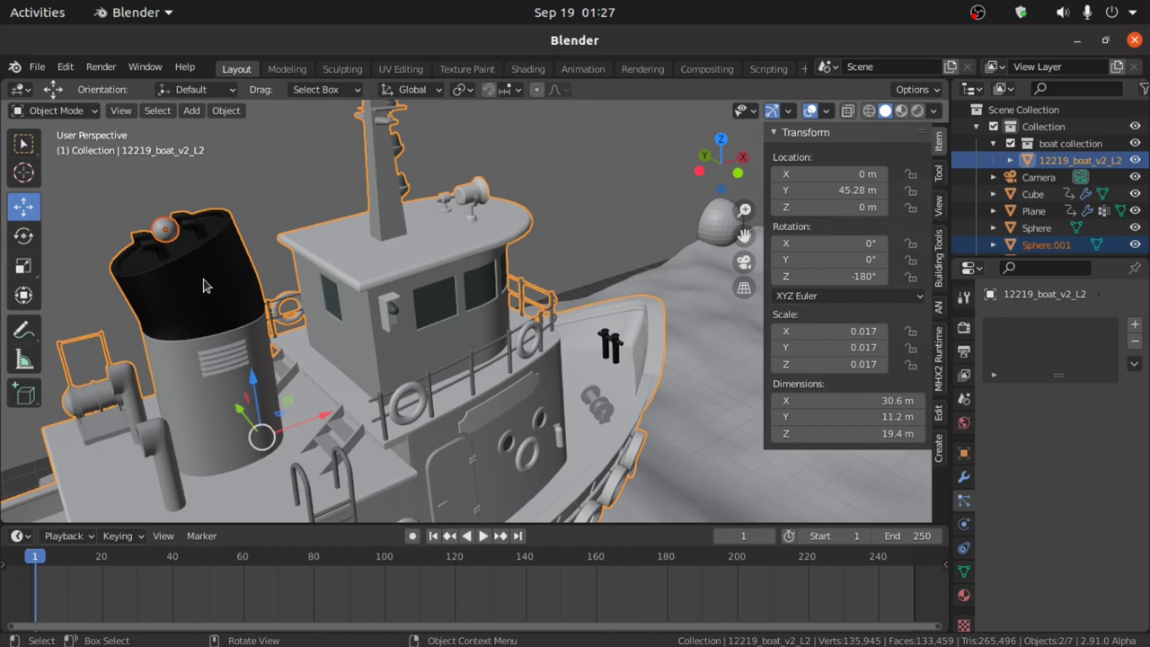
pyautogui.hotkey('ctrl', 'p')
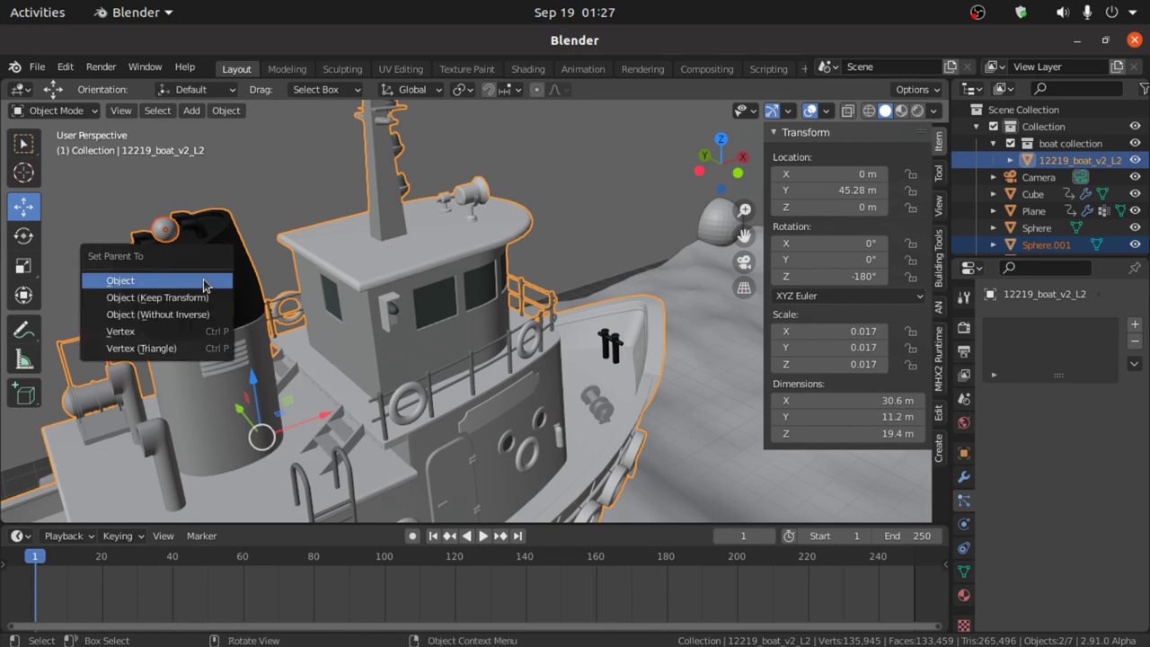
pyautogui.click(204, 286)
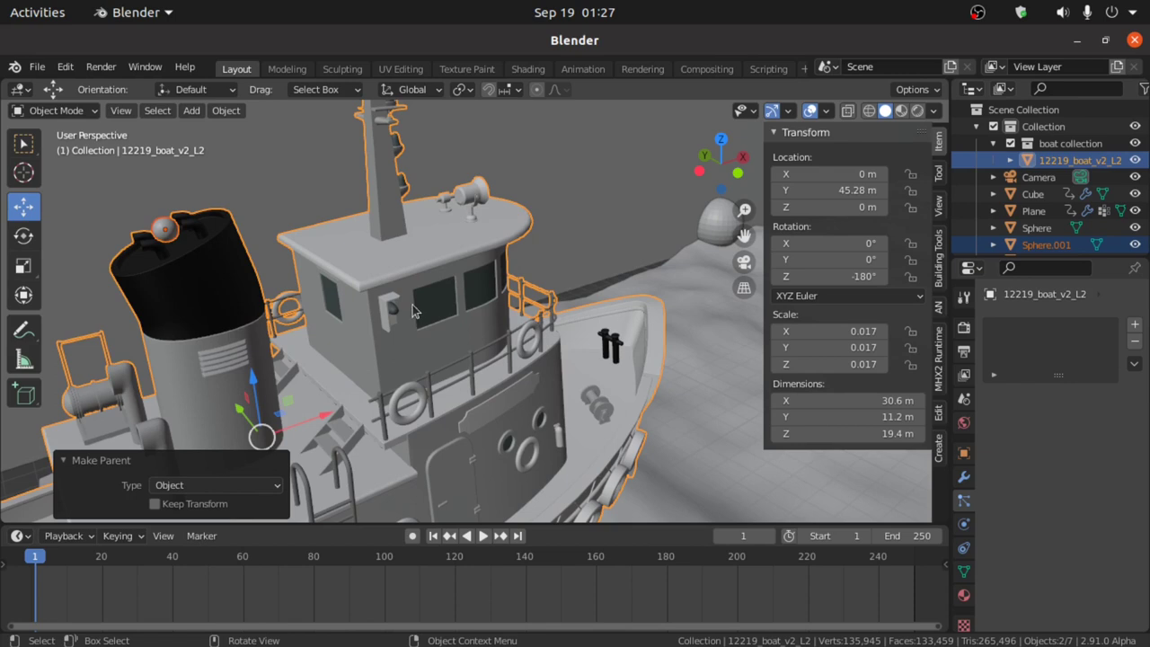
pyautogui.press('space')
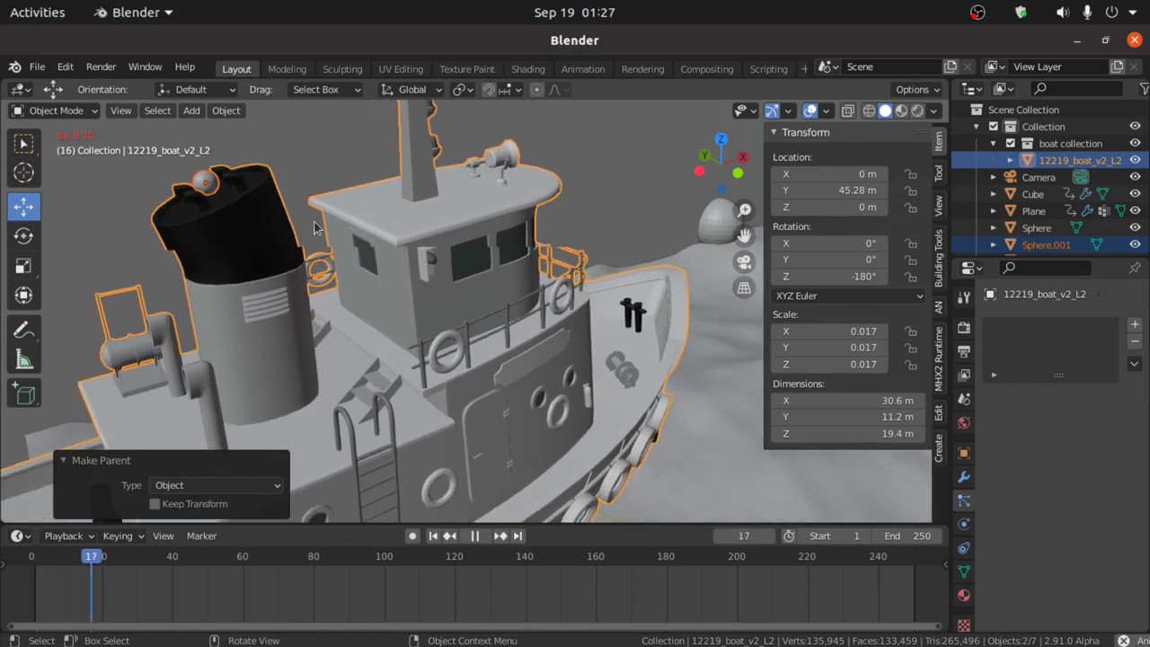
pyautogui.press('space')
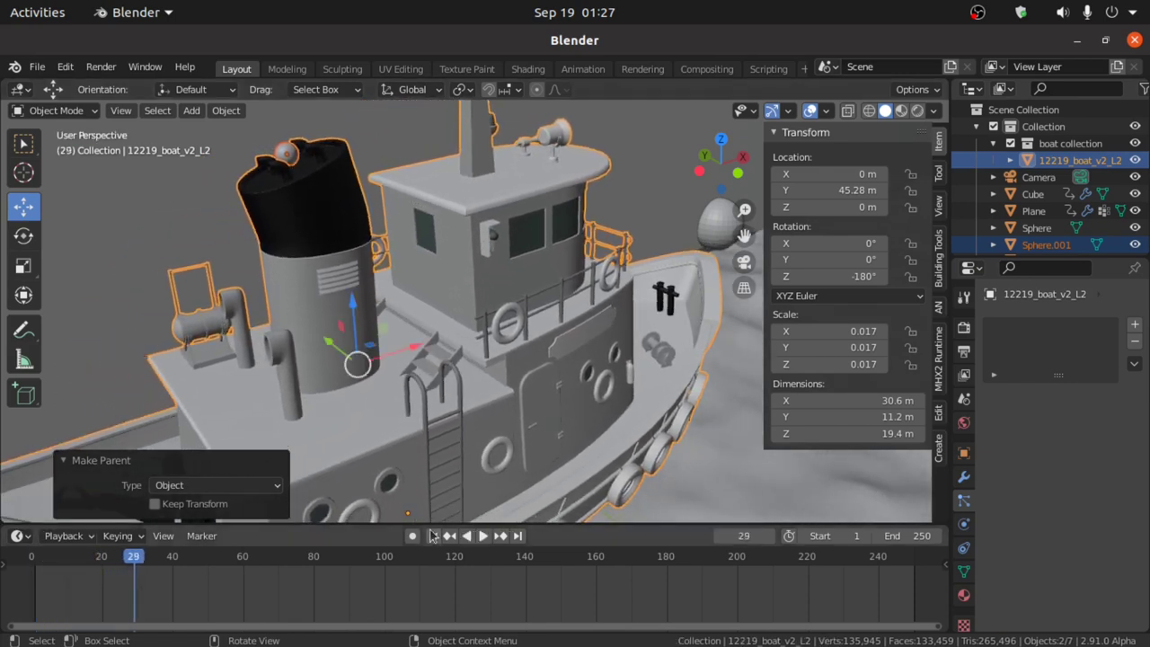
pyautogui.click(432, 535)
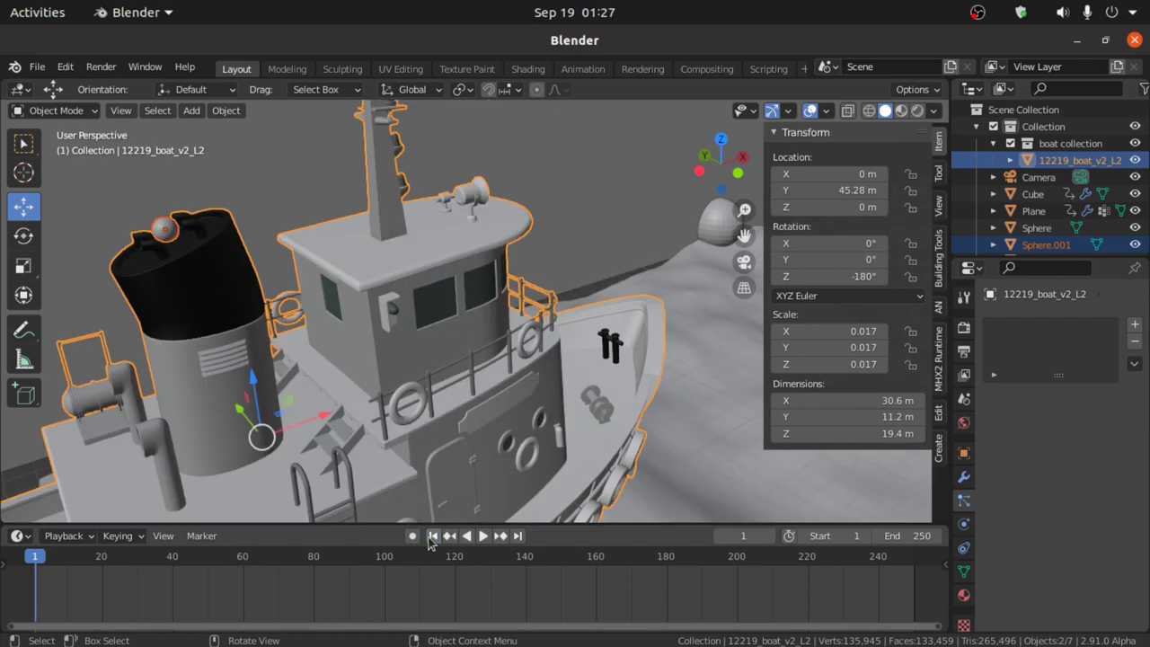
# Step: Add an emitter particle system to the small funnel sphere and set the particle number to 10000
pyautogui.click(171, 234)
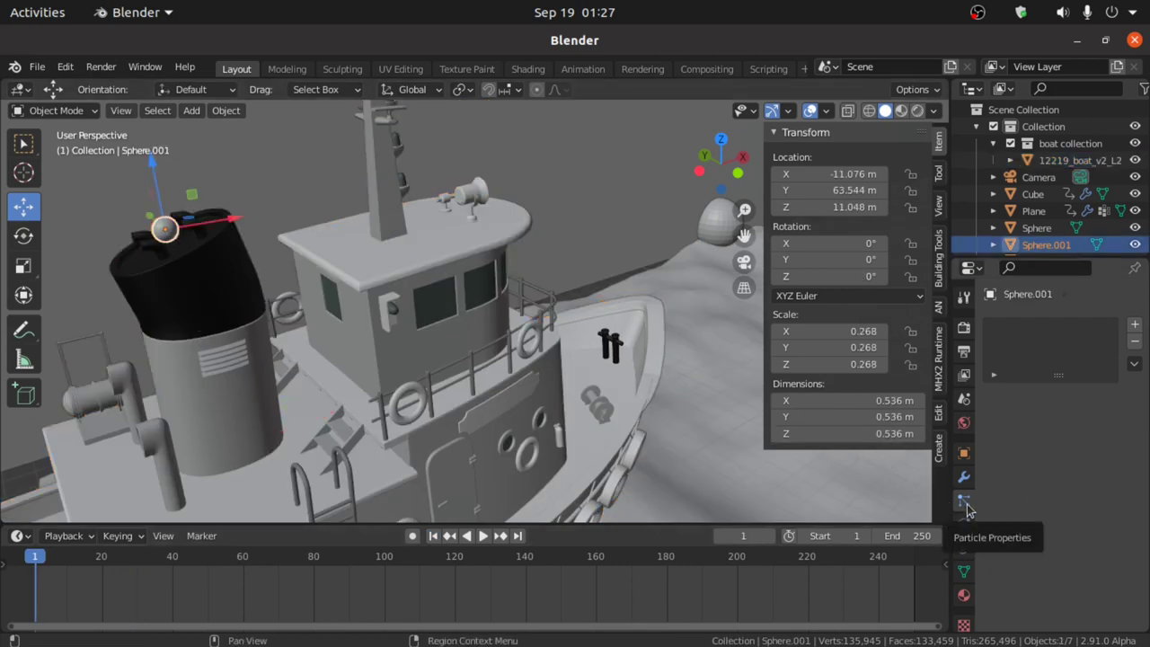
pyautogui.click(1135, 325)
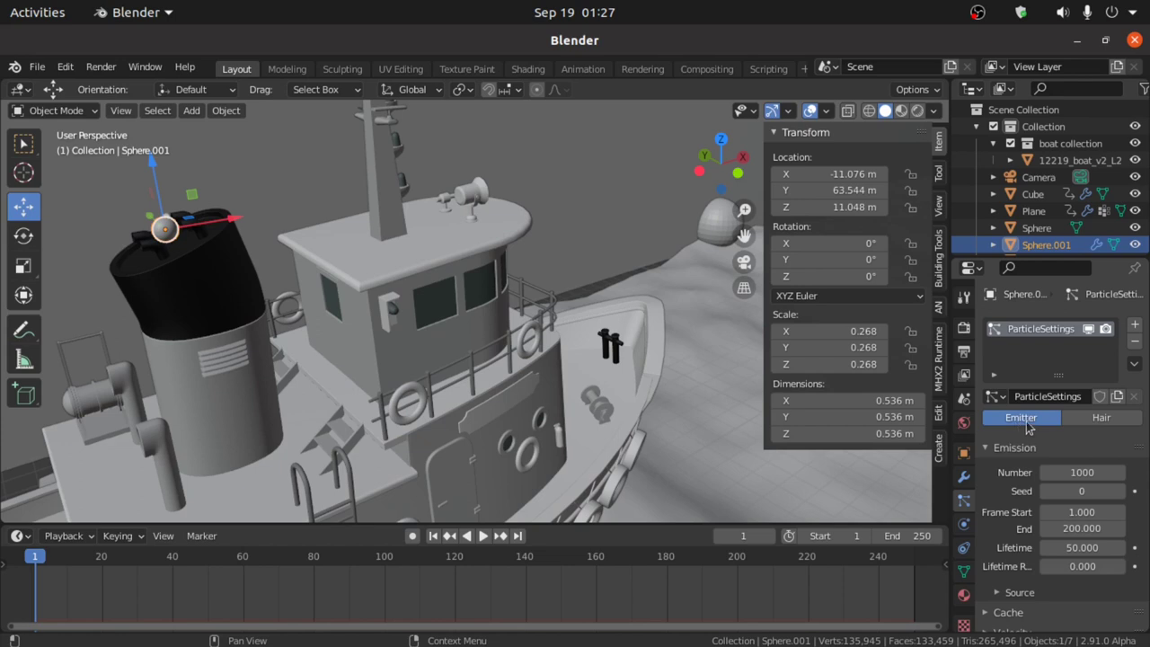
pyautogui.click(1069, 473)
pyautogui.write('10000')
pyautogui.press('Return')
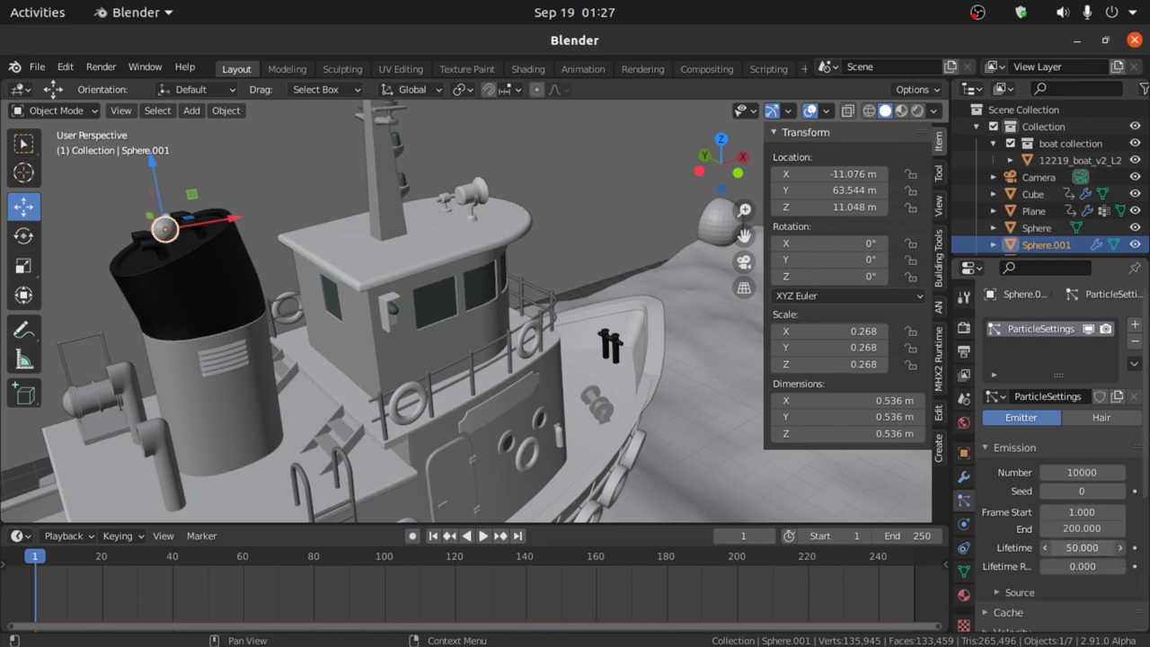
# Step: Set the particles' lifetime to 25 and the emission end frame to 250
pyautogui.click(1093, 551)
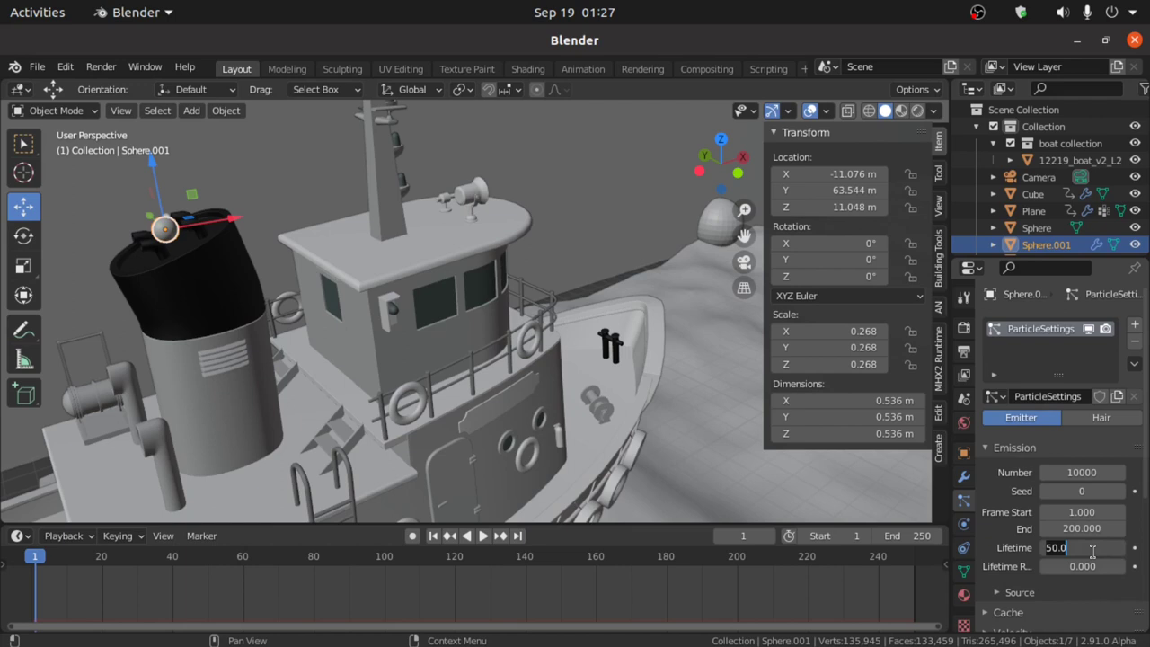
pyautogui.write('25')
pyautogui.press('Return')
pyautogui.scroll(-3, 1071, 430)
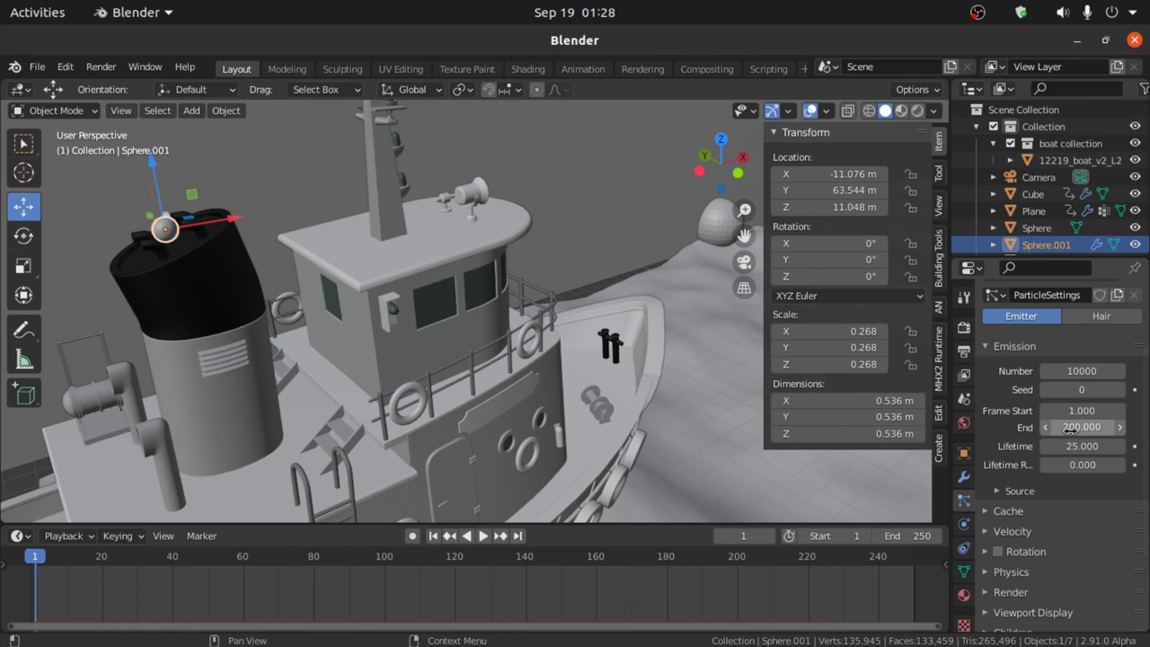
pyautogui.click(1070, 429)
pyautogui.write('250')
pyautogui.press('Return')
# Step: Set the funnel particle system to render its particles as Object
pyautogui.scroll(-2, 1013, 572)
pyautogui.click(1008, 524)
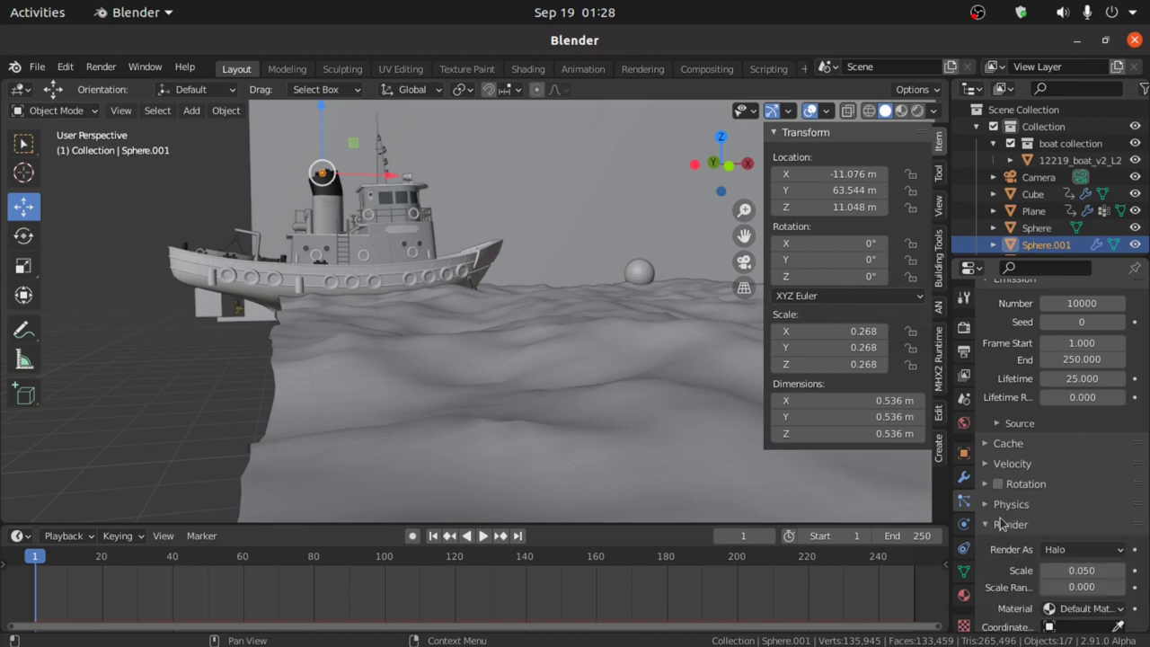
pyautogui.click(1049, 552)
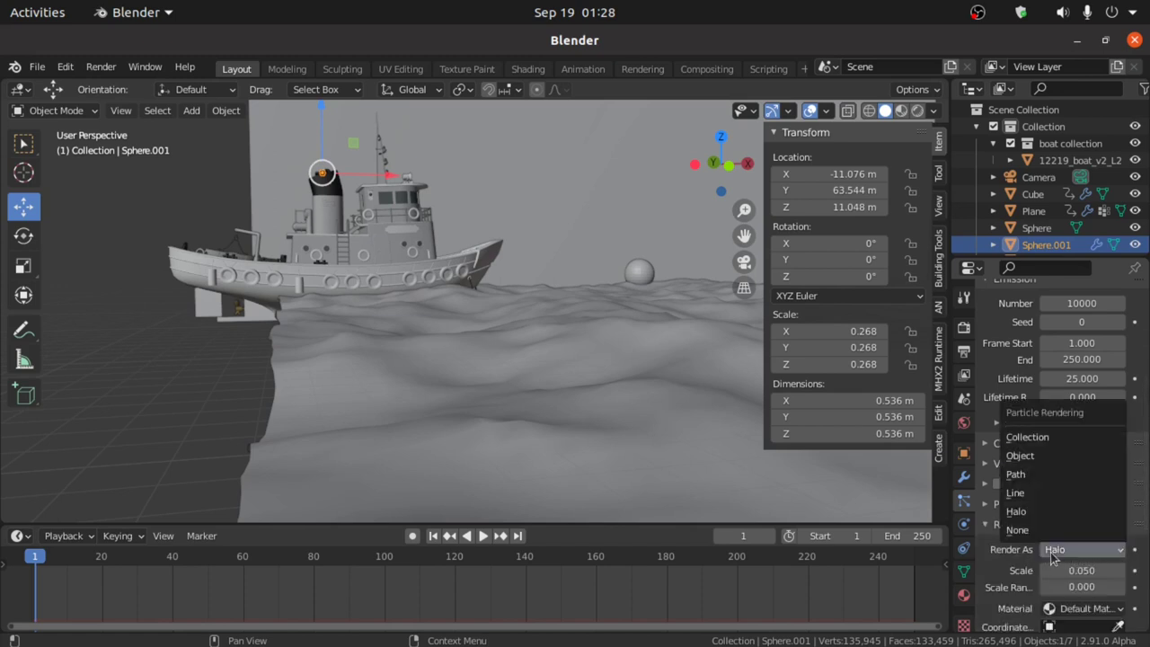
pyautogui.click(1031, 458)
# Step: Add another UV sphere at the 3D cursor to serve as the particle shape
pyautogui.press('KP_Decimal')
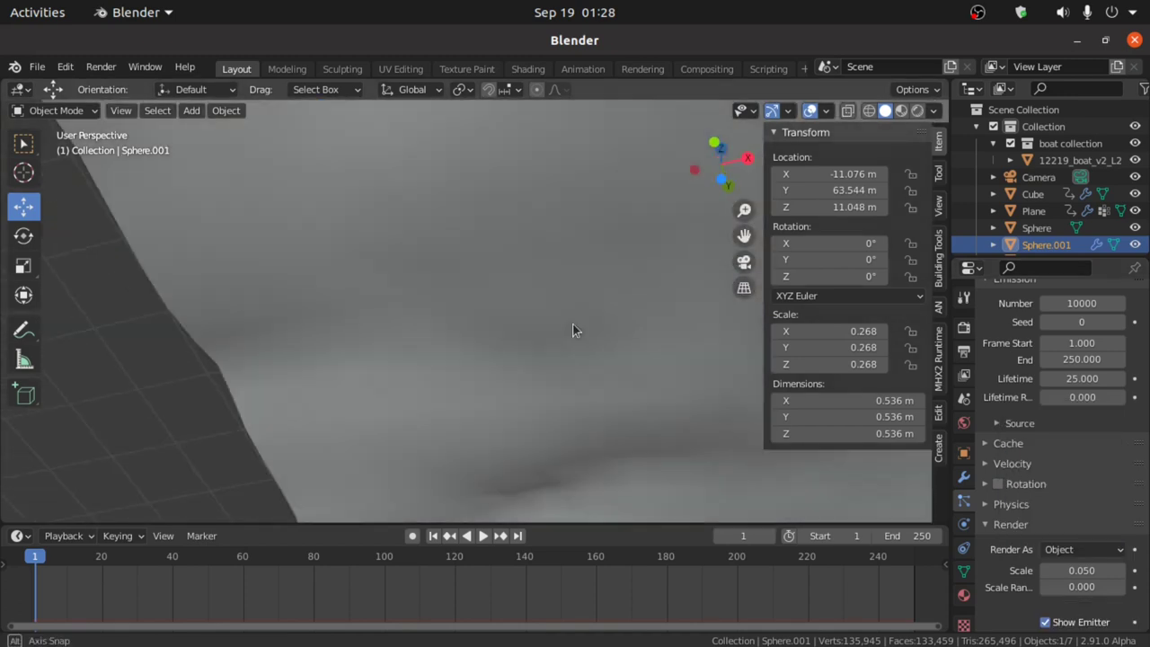
pyautogui.moveTo(573, 323); pyautogui.dragTo(606, 407, button='middle')
pyautogui.scroll(-10, 606, 413)
pyautogui.scroll(-3, 458, 462)
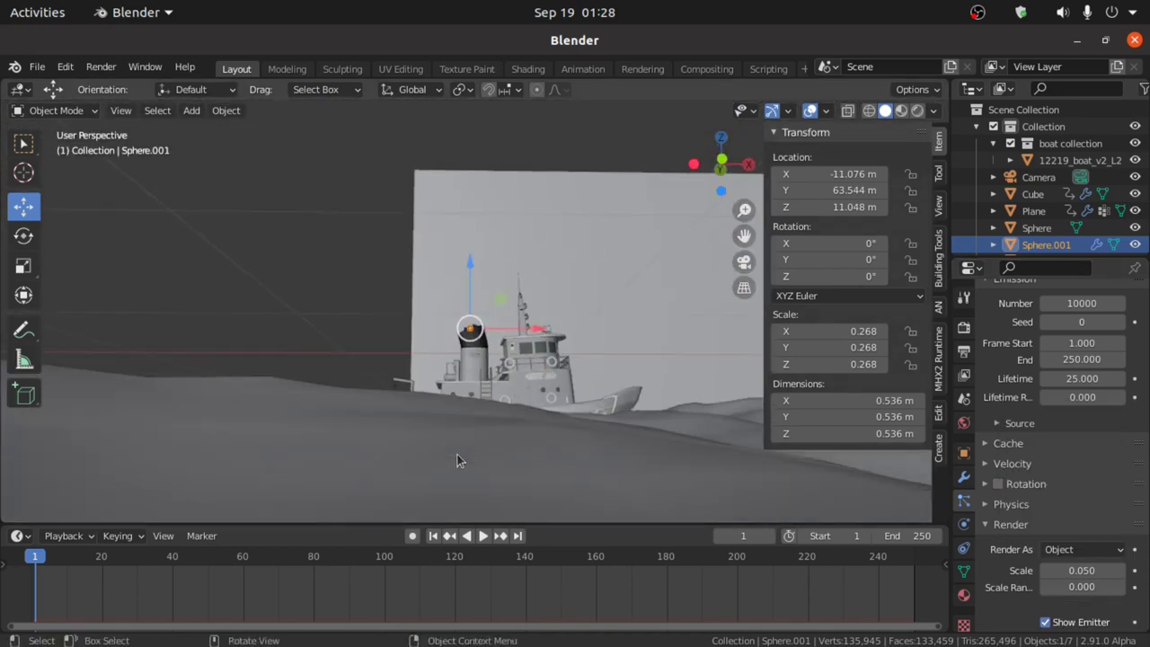
pyautogui.hotkey('shift', 'a')
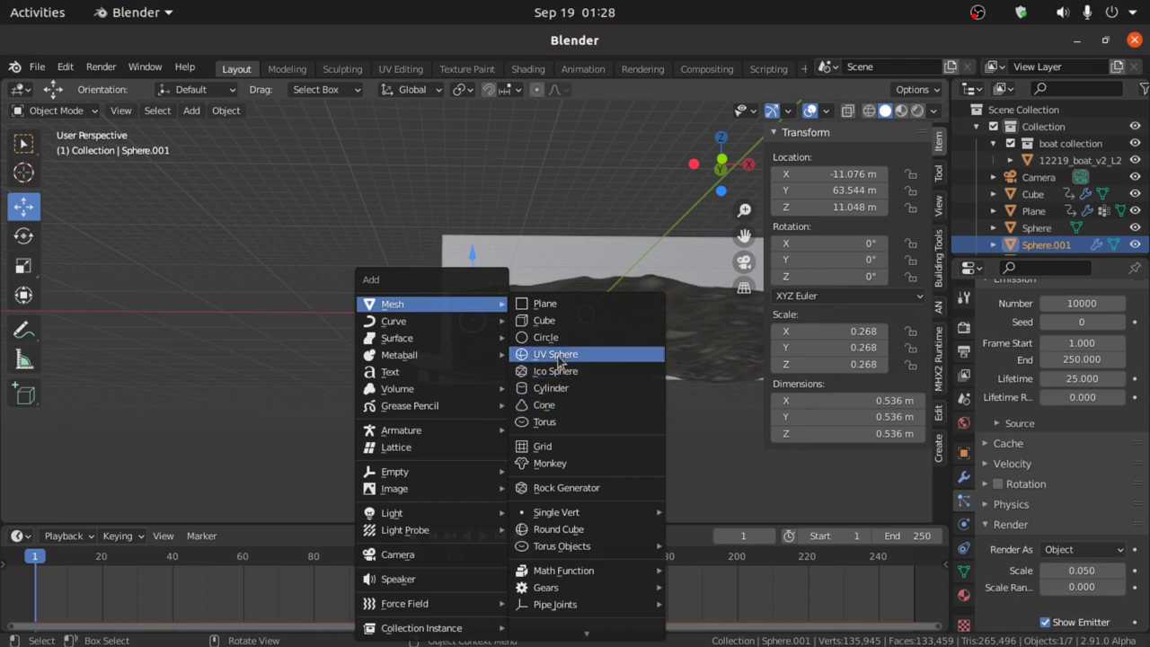
pyautogui.click(559, 361)
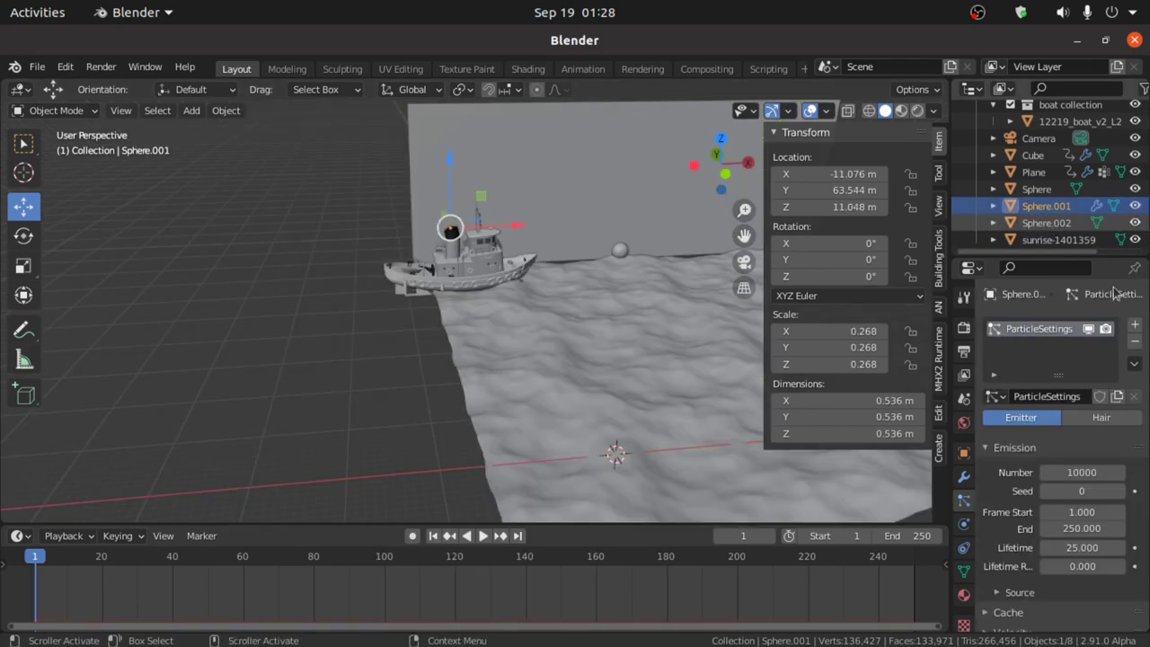
# Step: Assign Sphere.002 as the instance object of the funnel sphere's particle system
pyautogui.scroll(-5, 1047, 474)
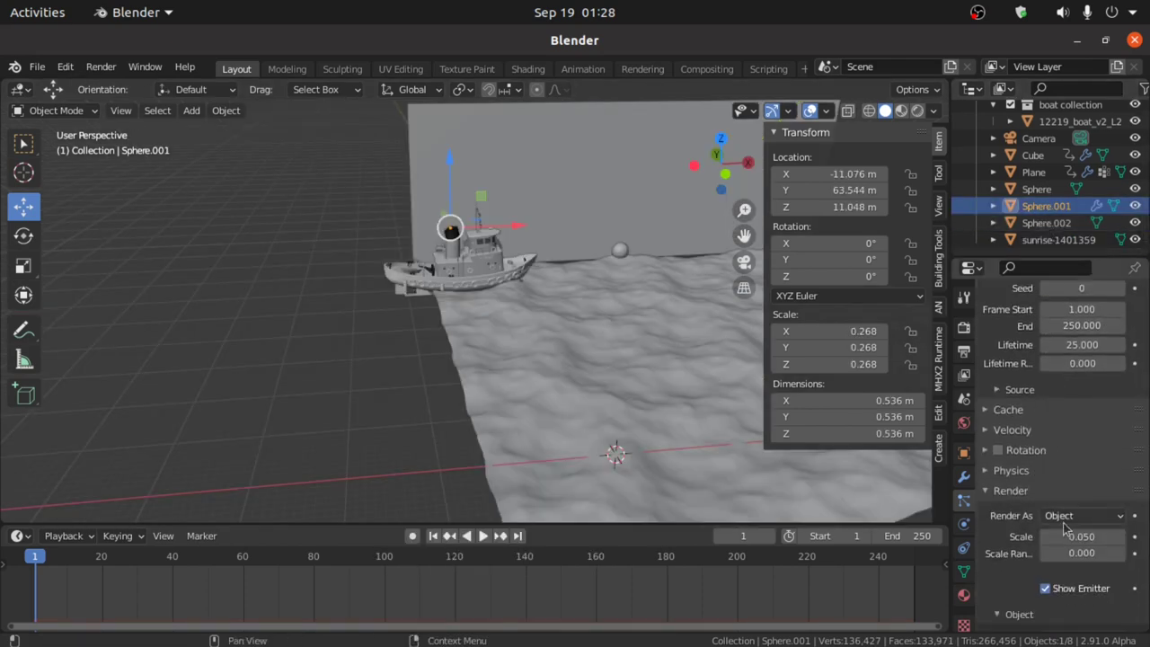
pyautogui.scroll(-2, 1075, 525)
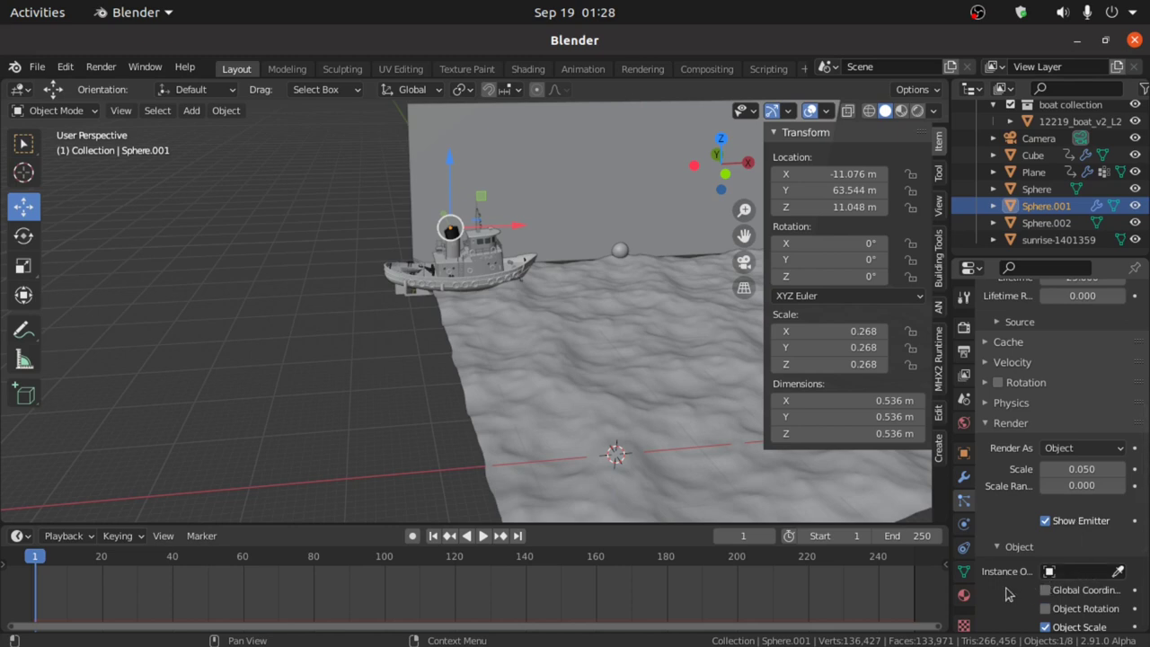
pyautogui.click(1058, 572)
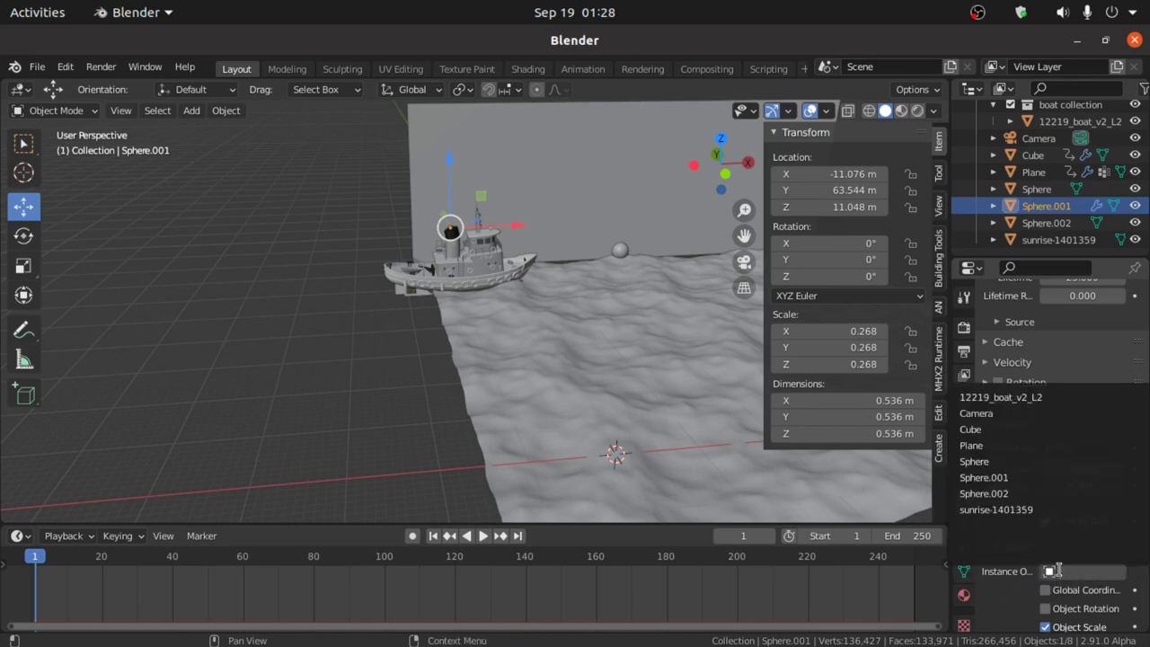
pyautogui.click(1001, 494)
# Step: Play the animation to frame 36 and examine the particles coming out of the boat's funnel up close
pyautogui.press('space')
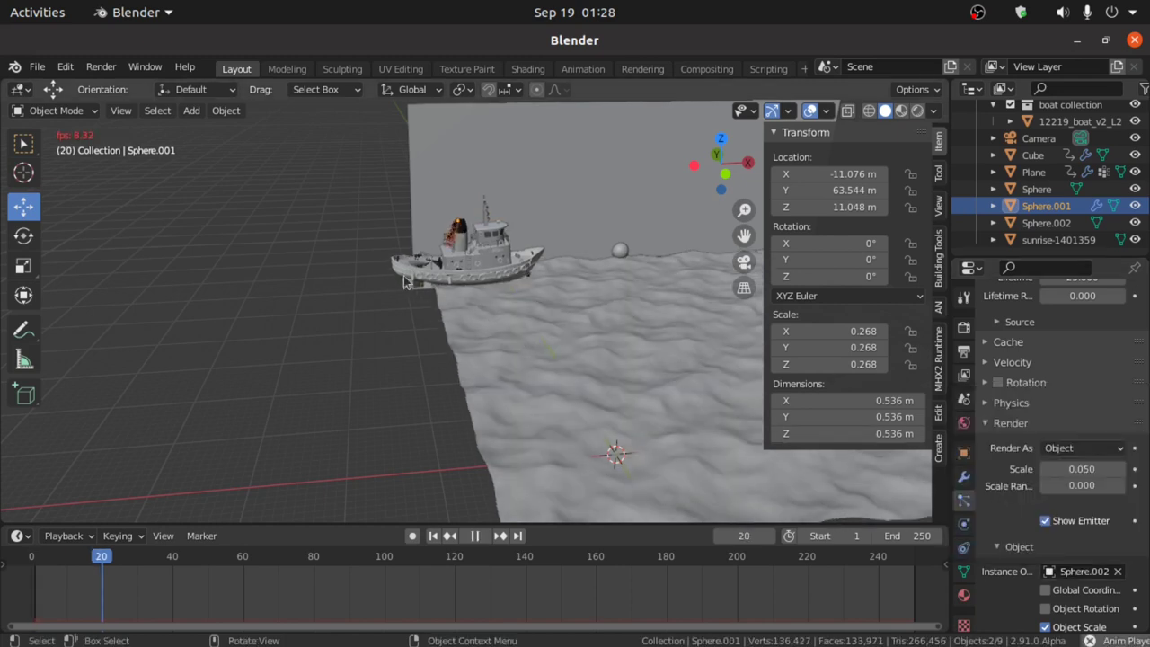
pyautogui.press('space')
pyautogui.click(390, 326)
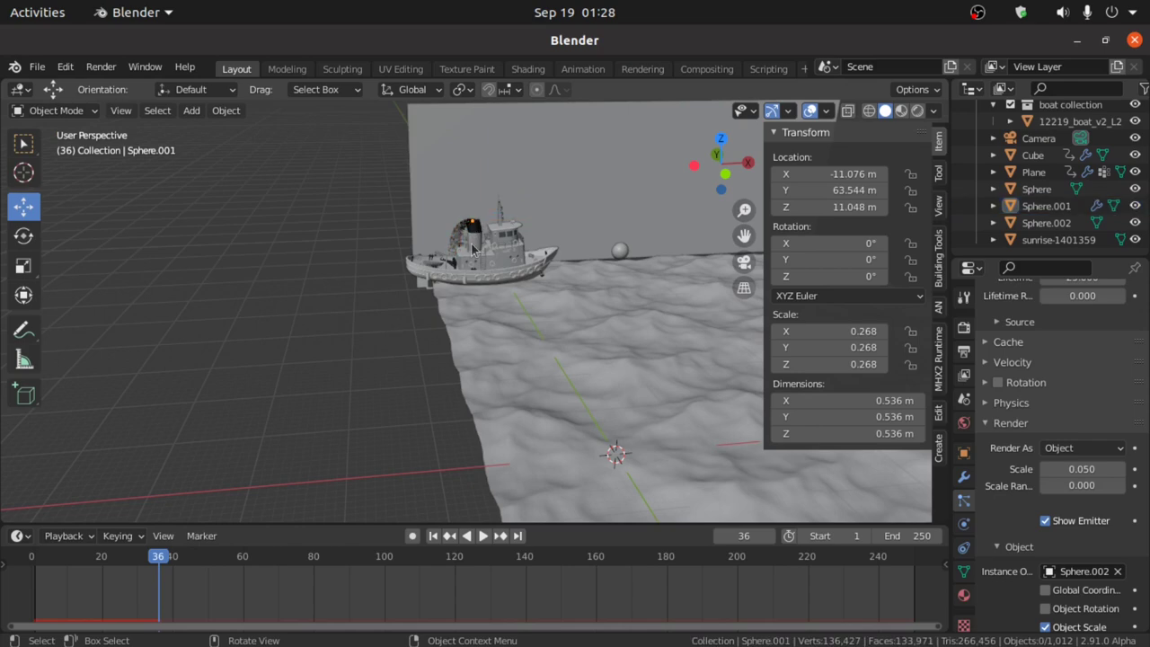
pyautogui.scroll(8, 472, 250)
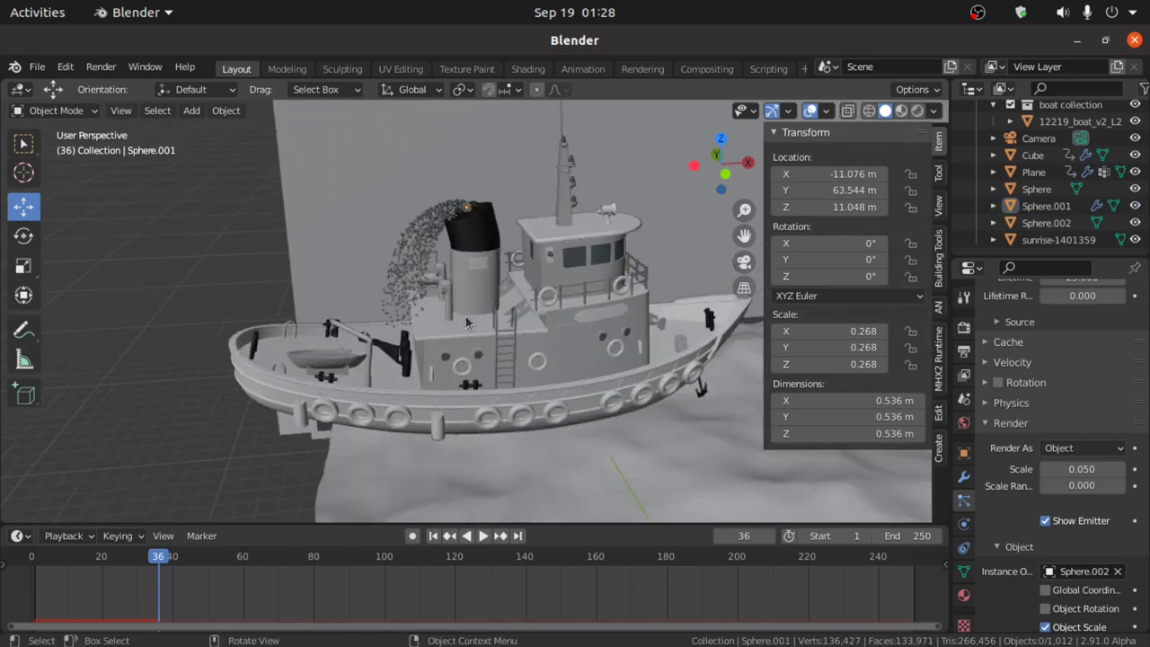
pyautogui.scroll(3, 465, 323)
# Step: Set the particles' object-aligned velocity to 5 m/s in Z and -5 m/s in X
pyautogui.scroll(4, 1054, 481)
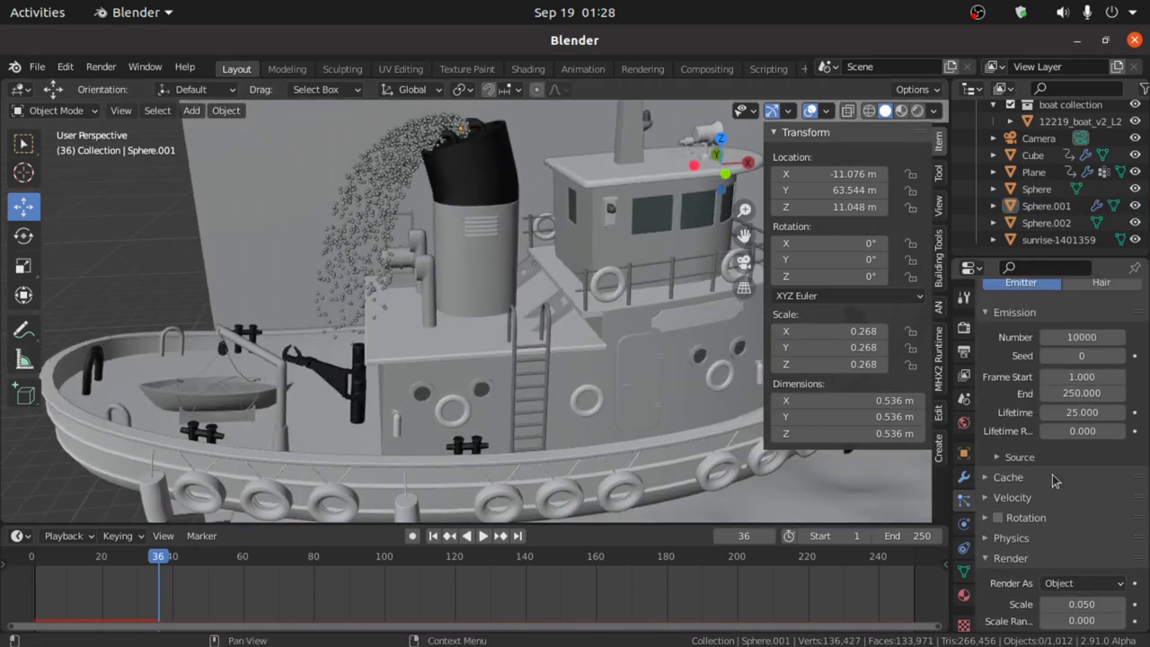
pyautogui.scroll(3, 1054, 481)
pyautogui.scroll(-3, 1054, 481)
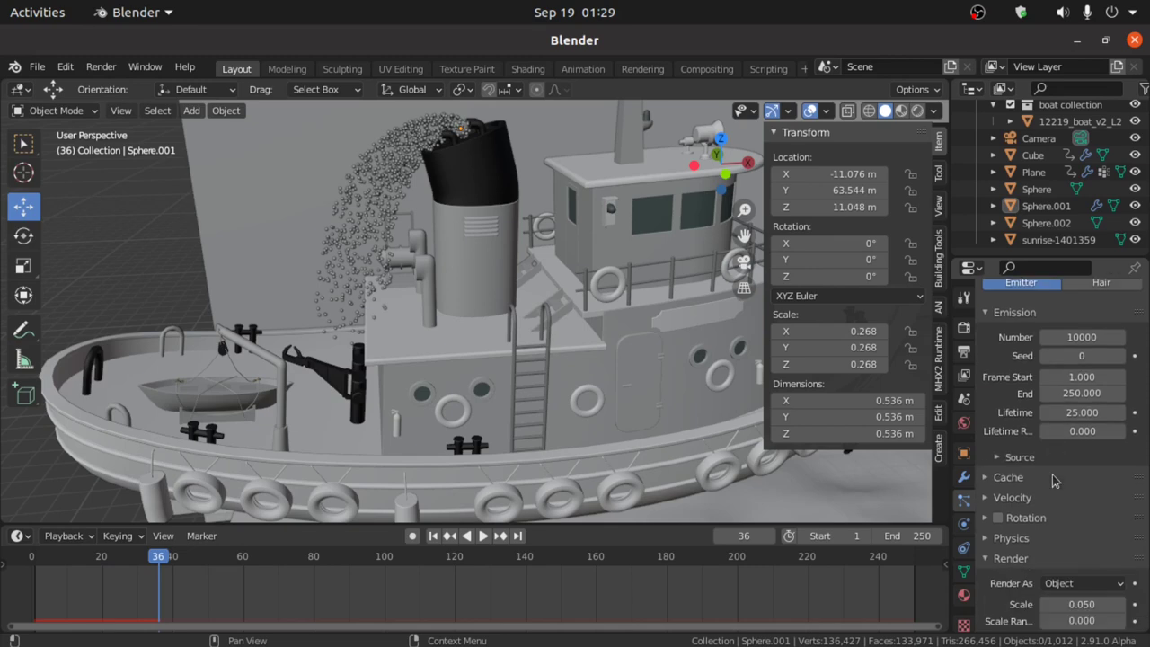
pyautogui.click(988, 500)
pyautogui.scroll(-2, 1009, 530)
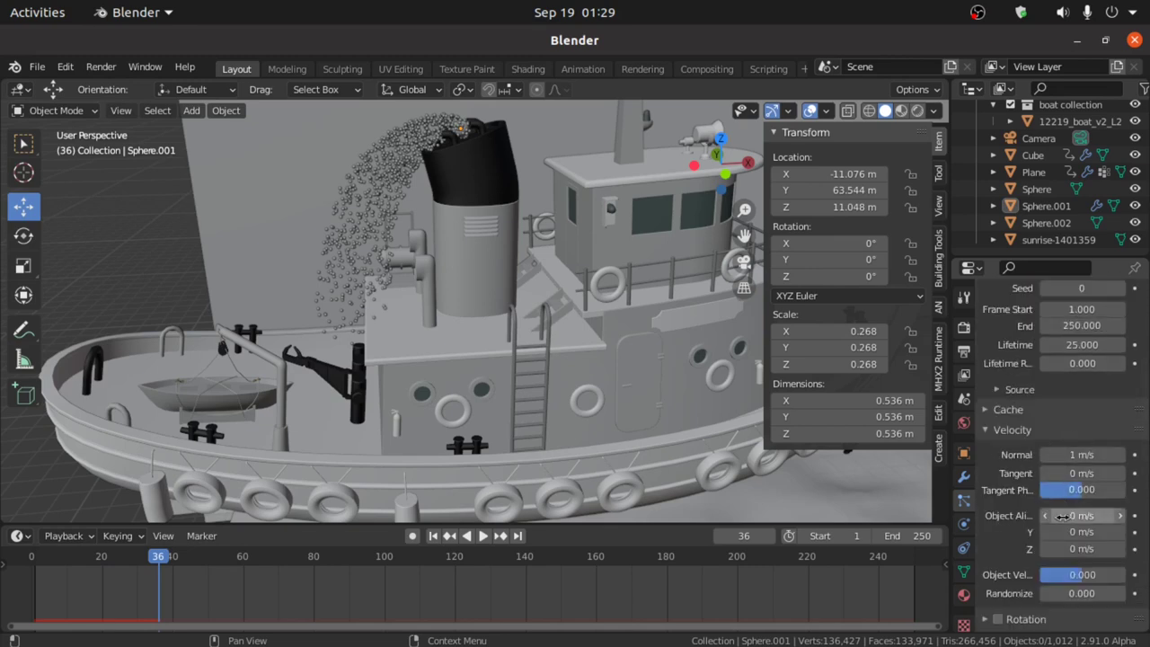
pyautogui.click(1067, 548)
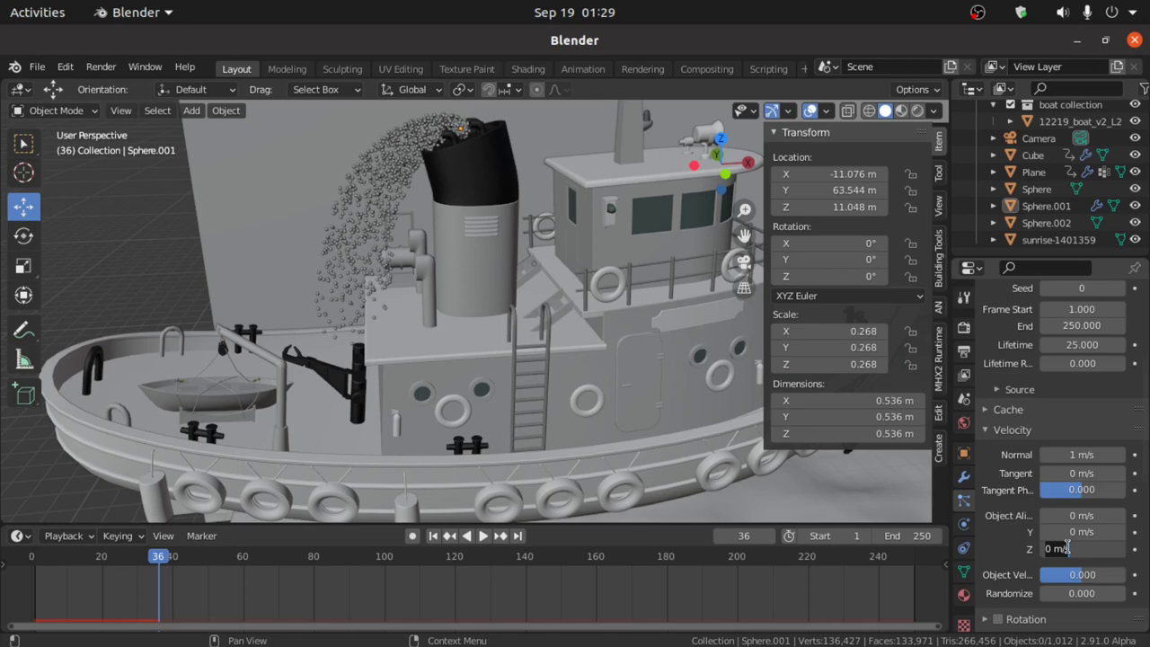
pyautogui.press('Return')
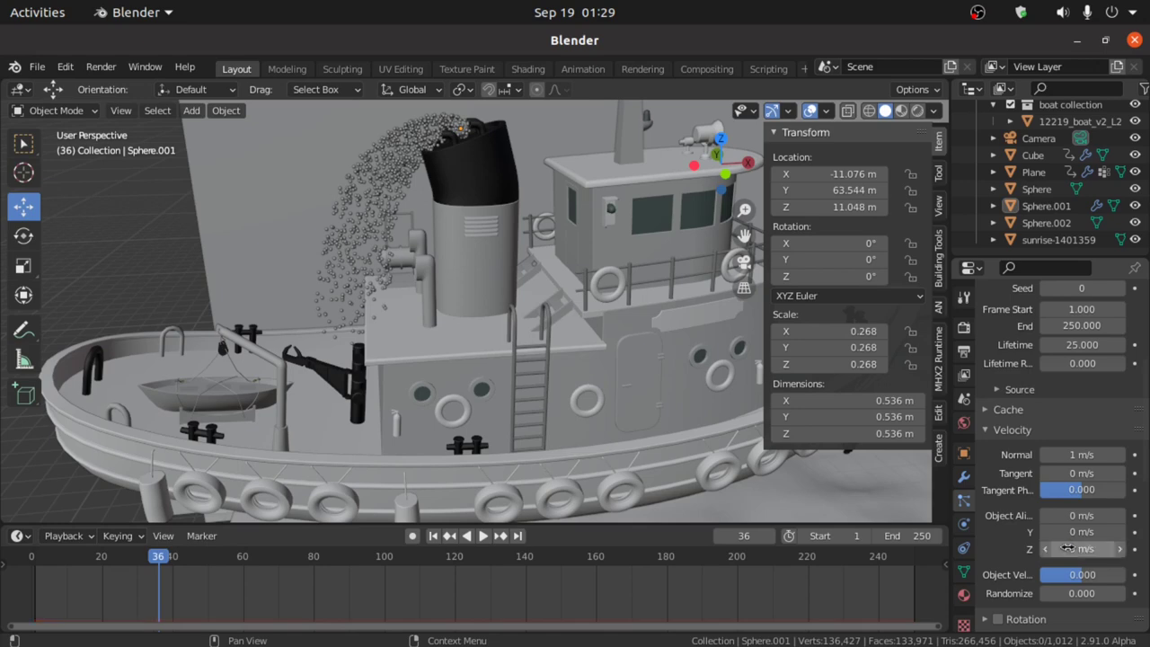
pyautogui.moveTo(1068, 548); pyautogui.dragTo(1083, 548)
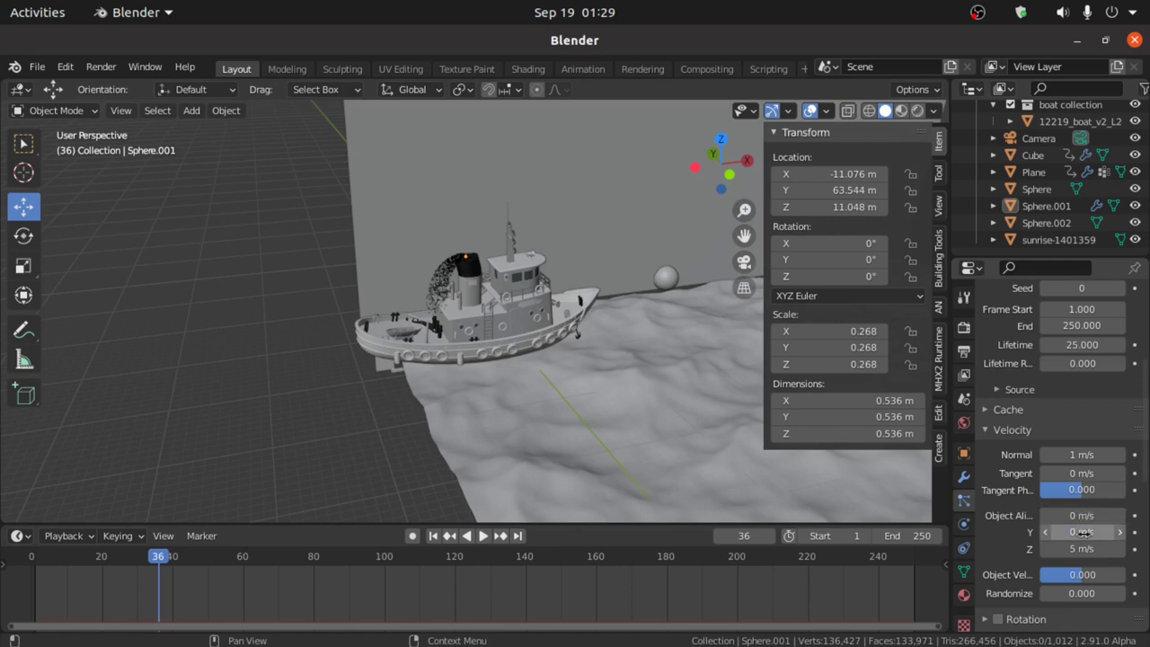
pyautogui.click(1076, 519)
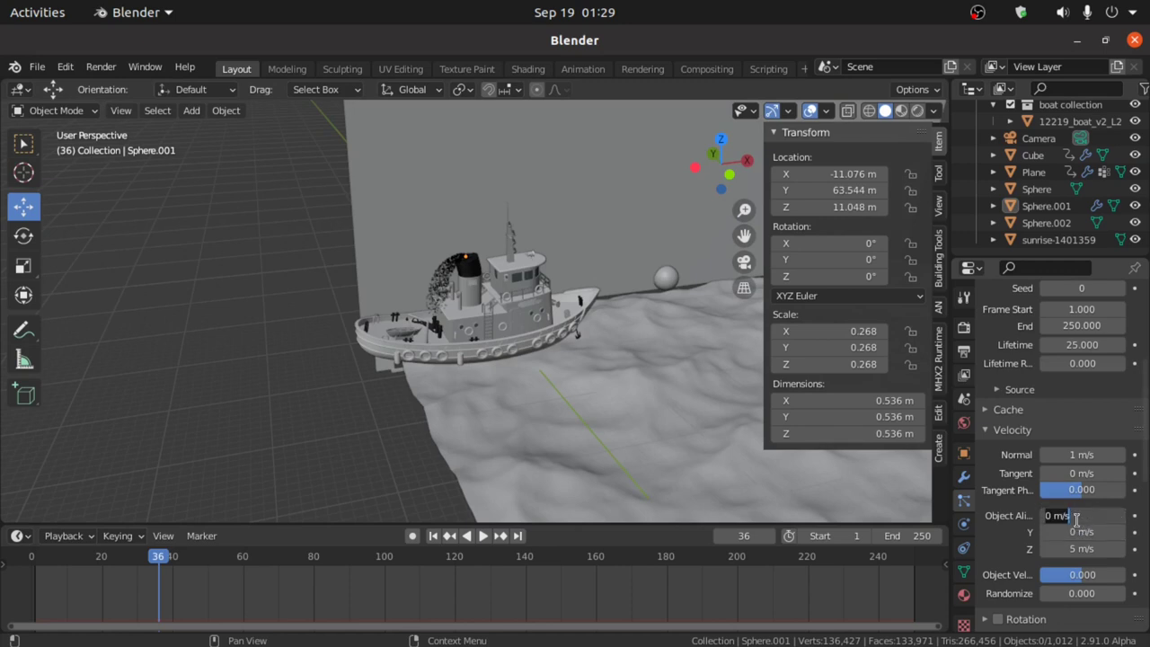
pyautogui.write('5')
pyautogui.press('Return')
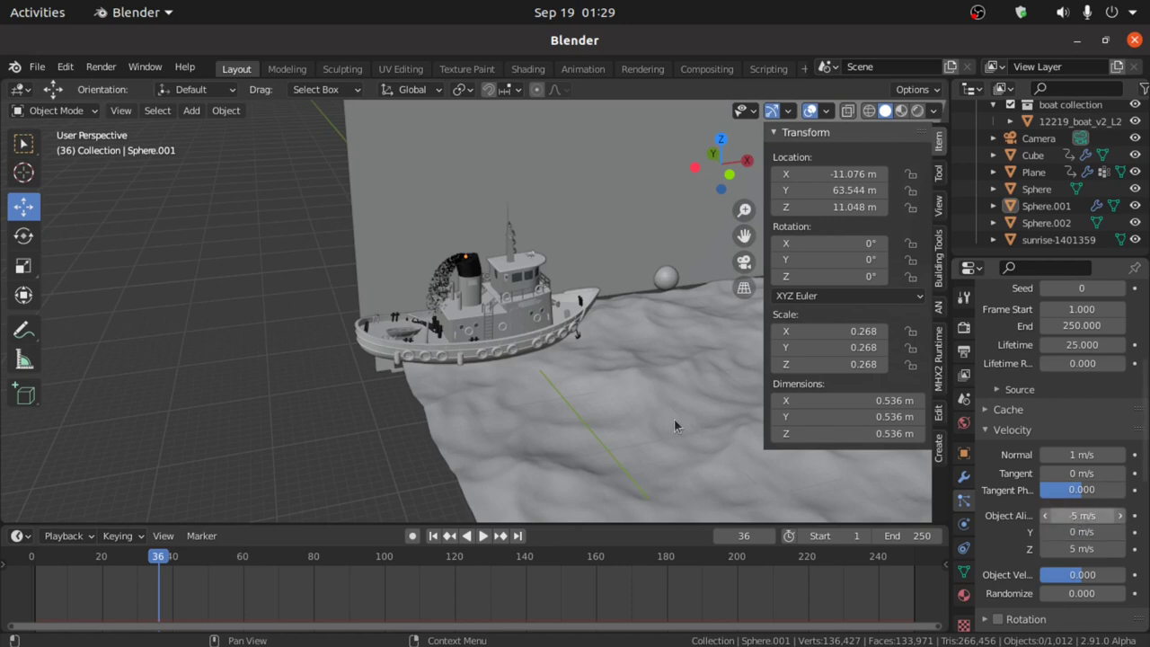
# Step: Play the animation to frame 85 and examine the funnel smoke through the camera in rendered shading
pyautogui.press('space')
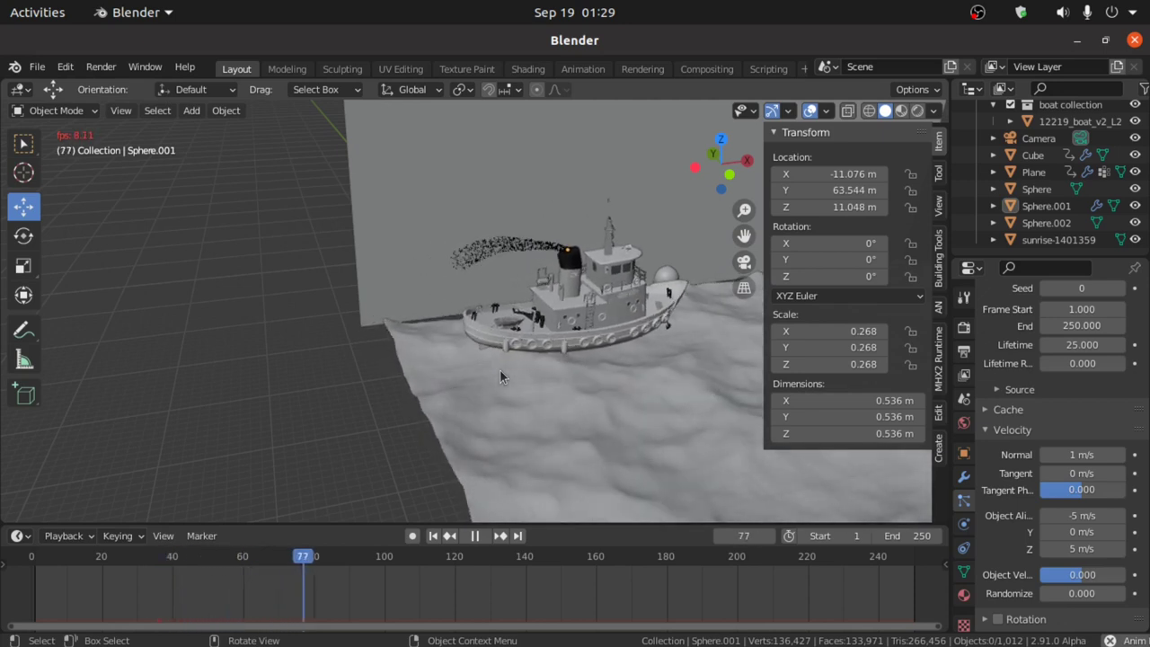
pyautogui.press('space')
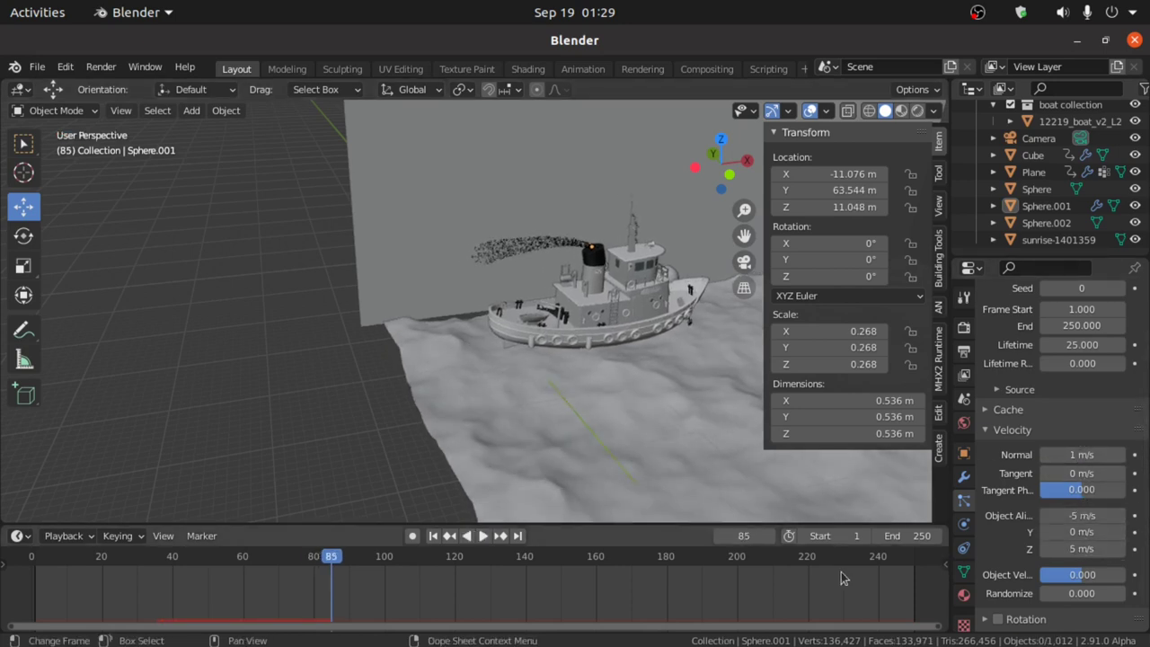
pyautogui.keyDown('ctrl'); pyautogui.hscroll(-4, 841, 571); pyautogui.keyUp('ctrl')
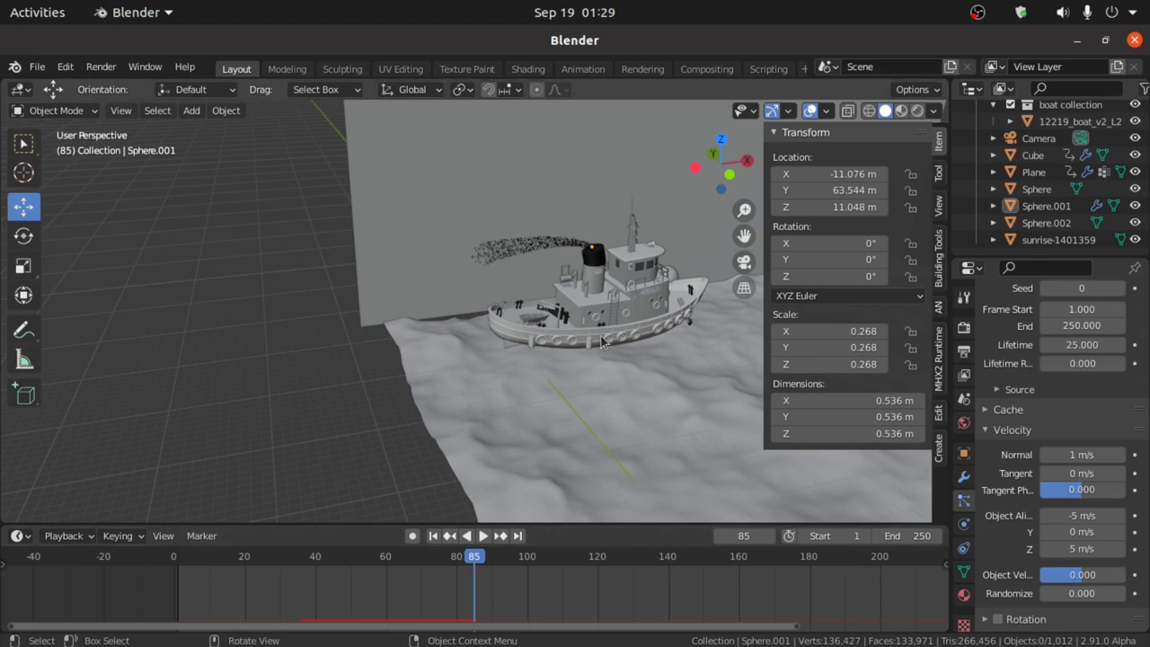
pyautogui.press('KP_0')
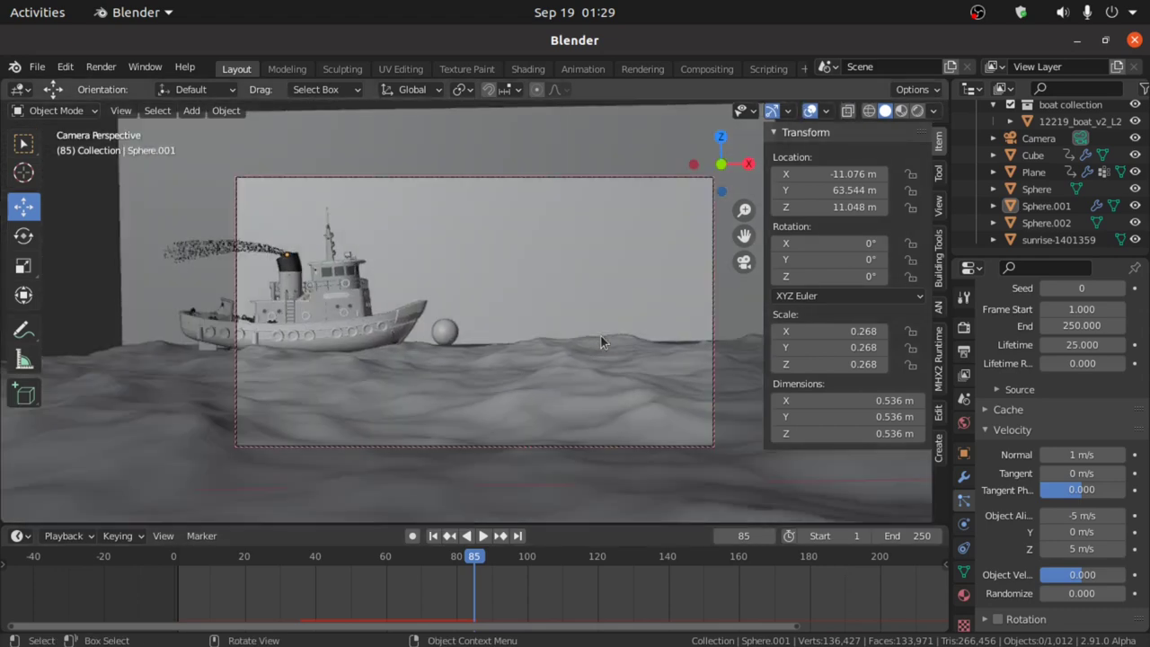
pyautogui.click(918, 110)
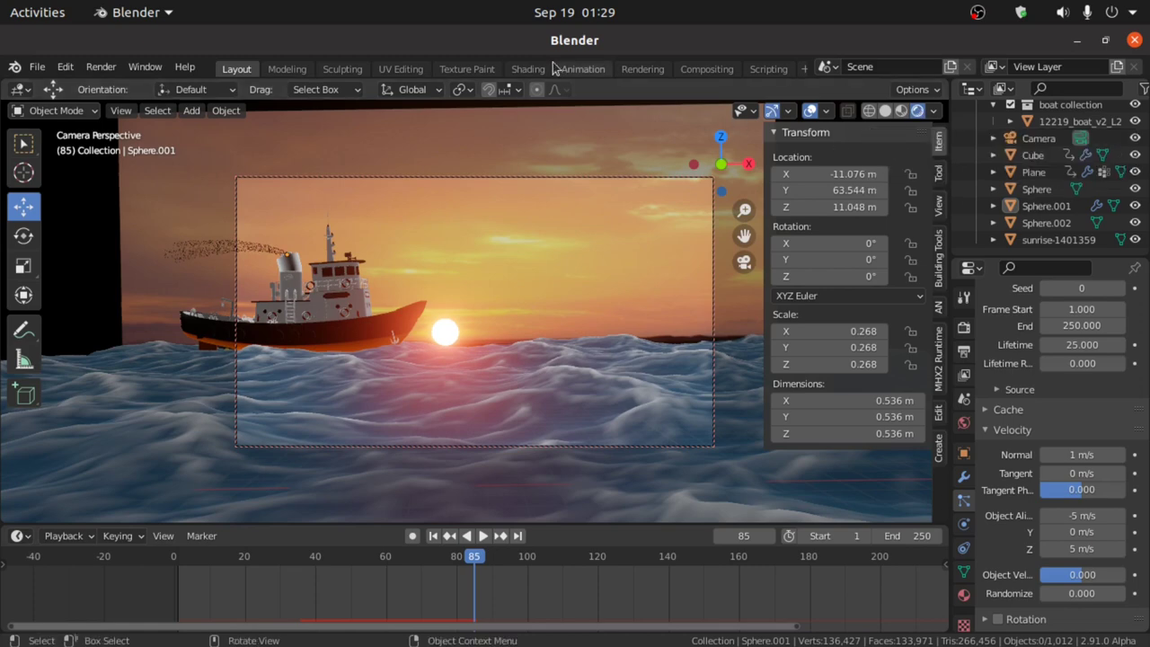
# Step: Set up the Shading workspace with the camera view and create a new material for Sphere.002
pyautogui.click(524, 69)
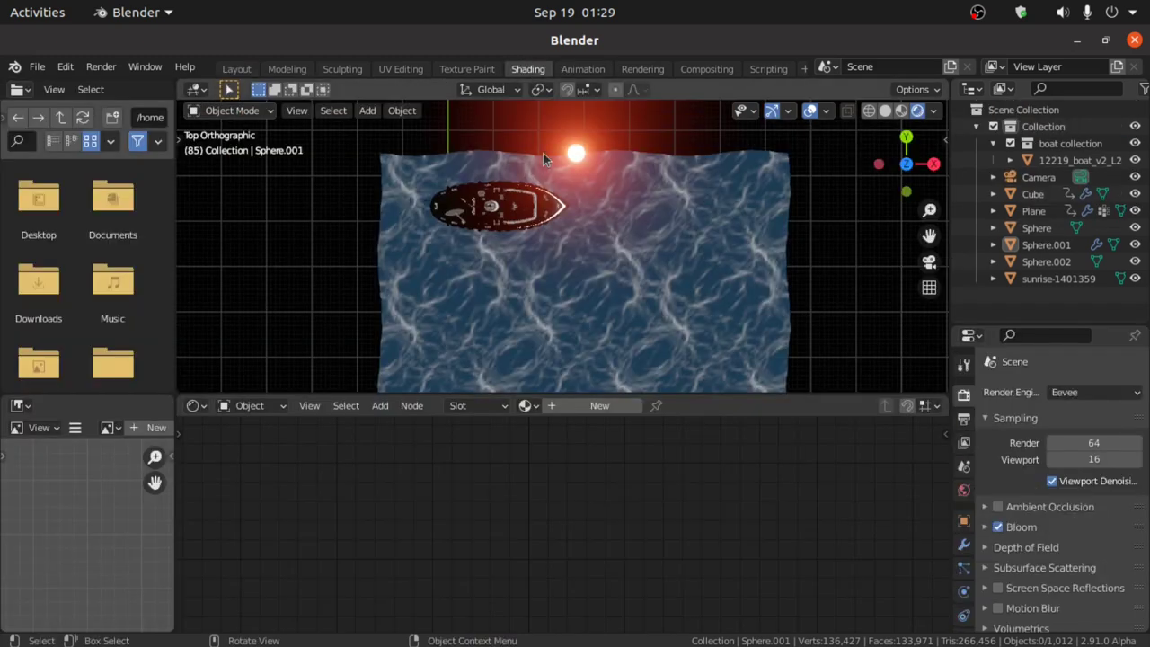
pyautogui.press('KP_0')
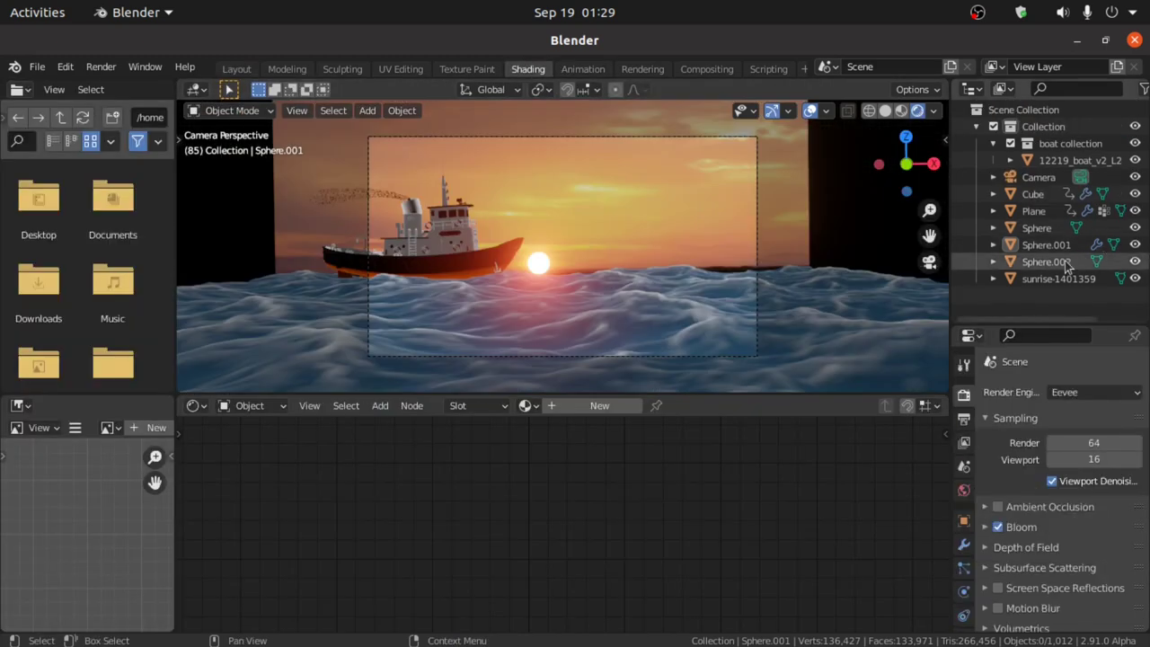
pyautogui.click(1066, 262)
pyautogui.click(631, 406)
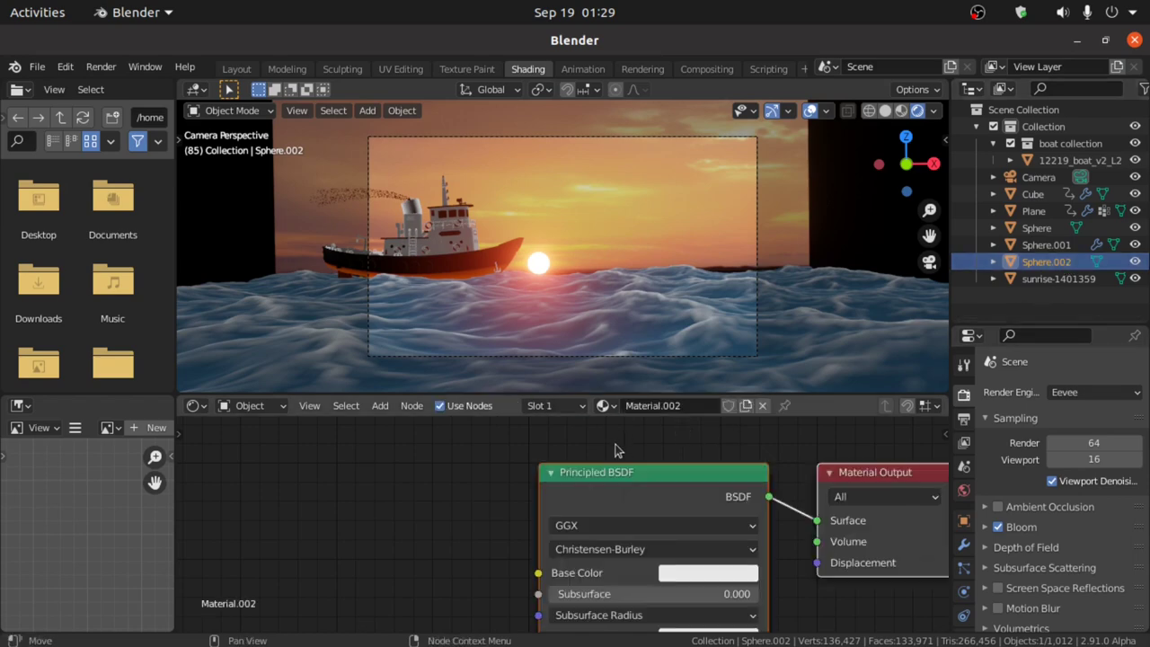
# Step: Replace the Principled BSDF in Sphere.002's material with an Emission shader connected to the Material Output surface
pyautogui.scroll(2, 617, 451)
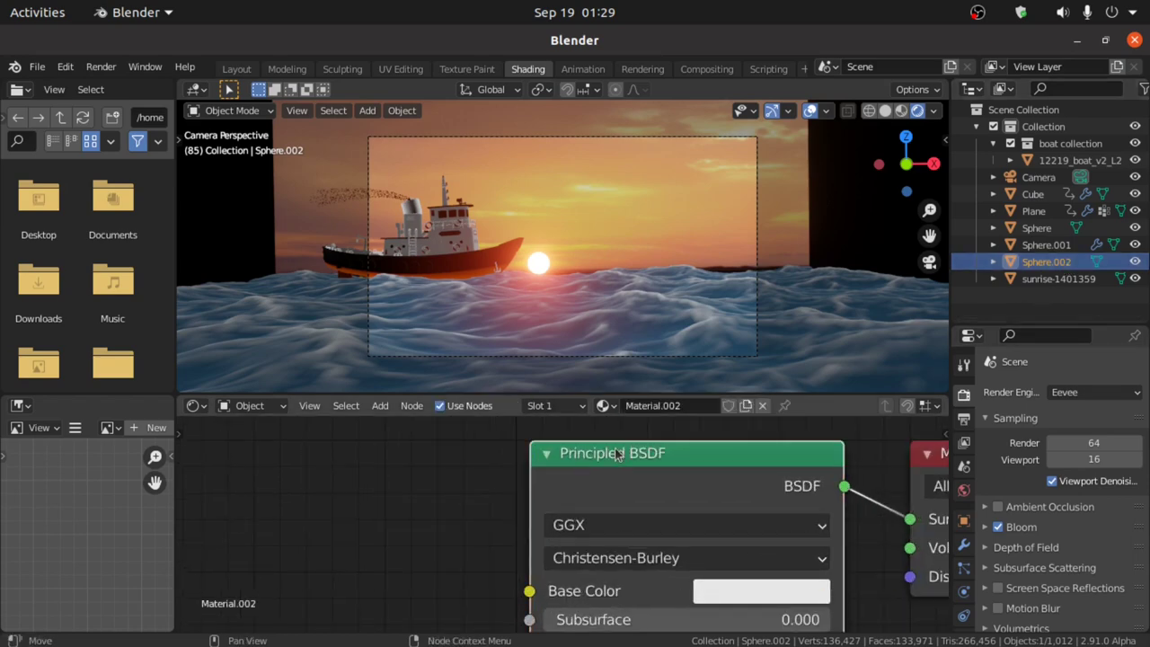
pyautogui.press('x')
pyautogui.hotkey('shift', 'a')
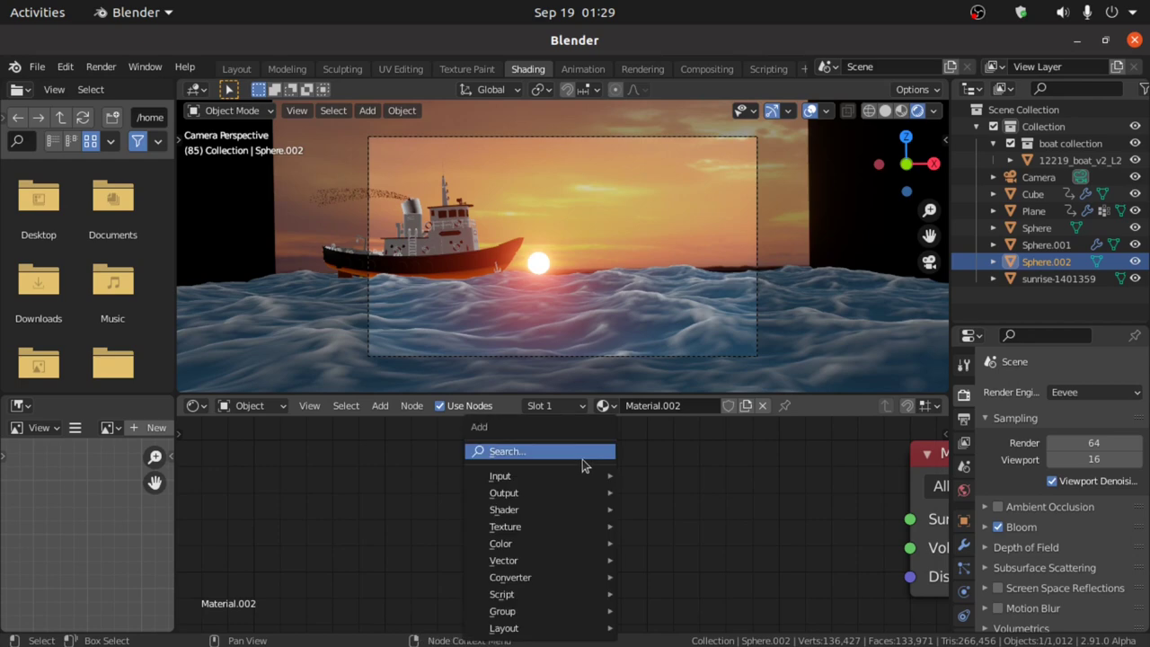
pyautogui.click(580, 458)
pyautogui.write('e')
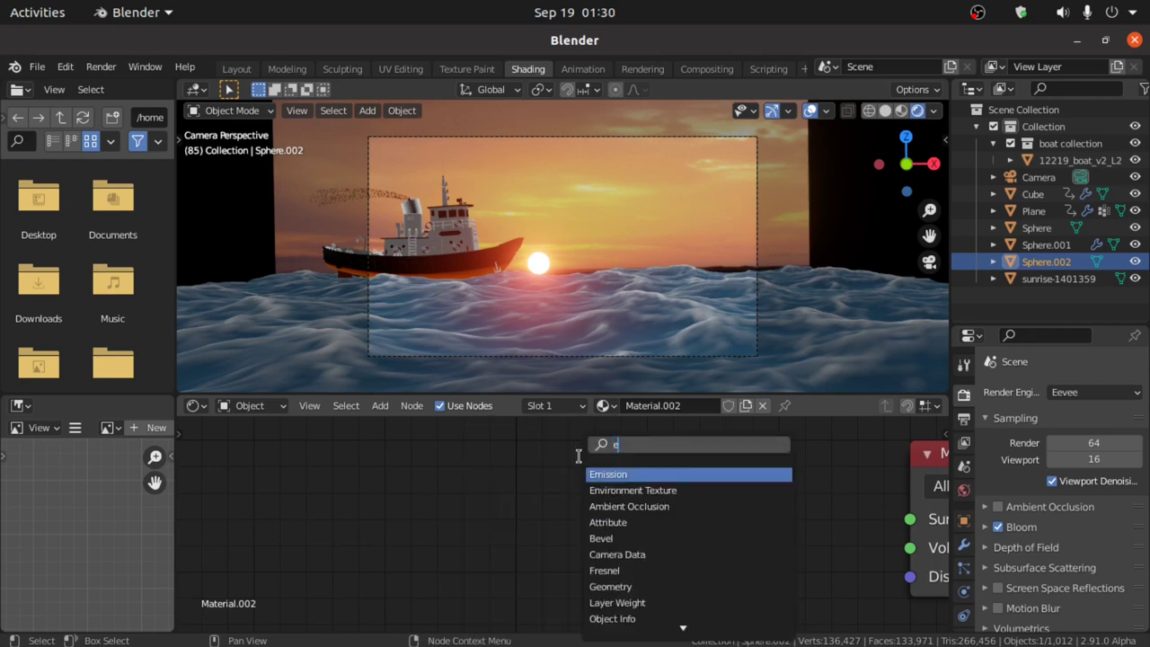
pyautogui.write('m')
pyautogui.click(593, 503)
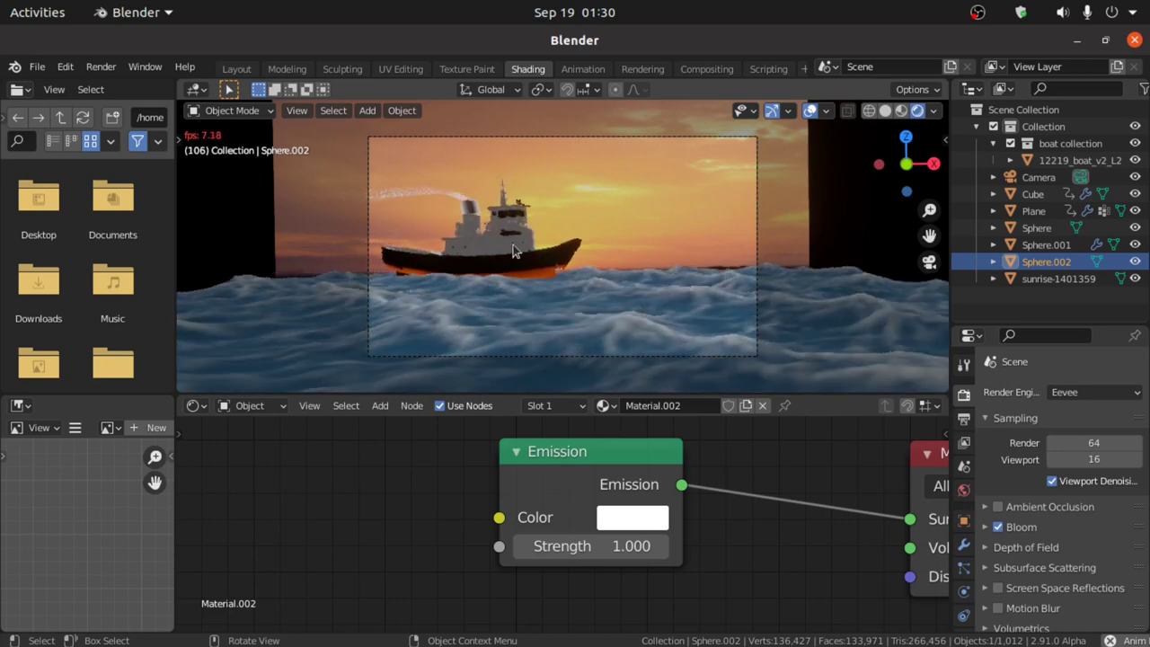
# Step: Stop the animation playback and resize Sphere.002 to adjust the size of the smoke particles
pyautogui.press('space')
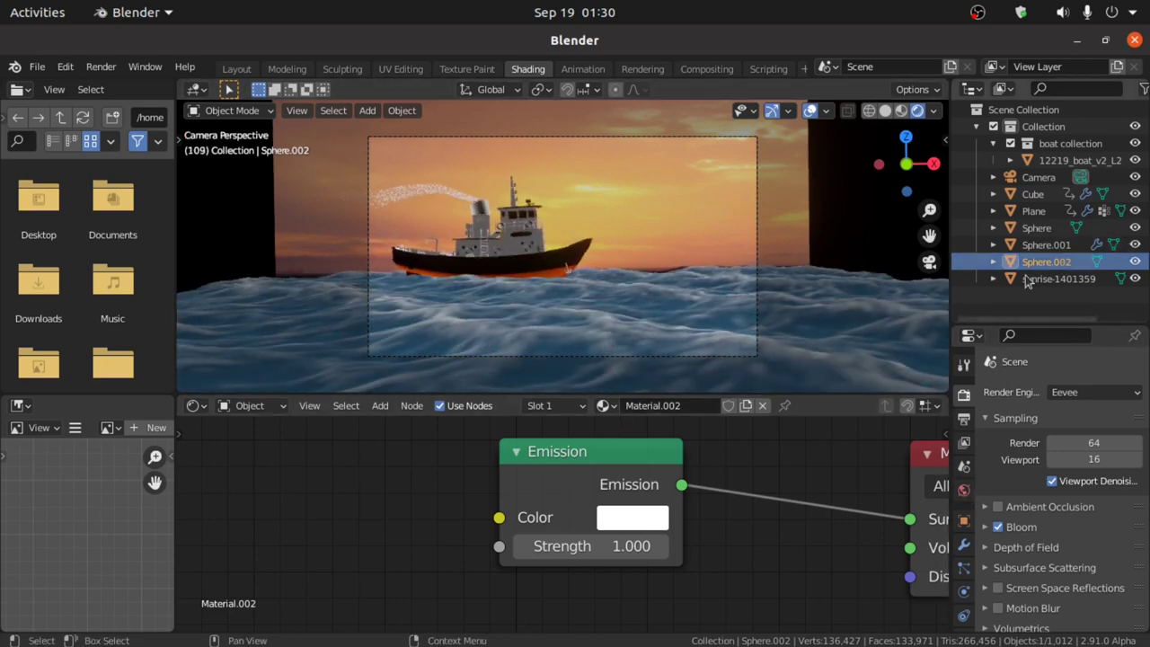
pyautogui.press('s')
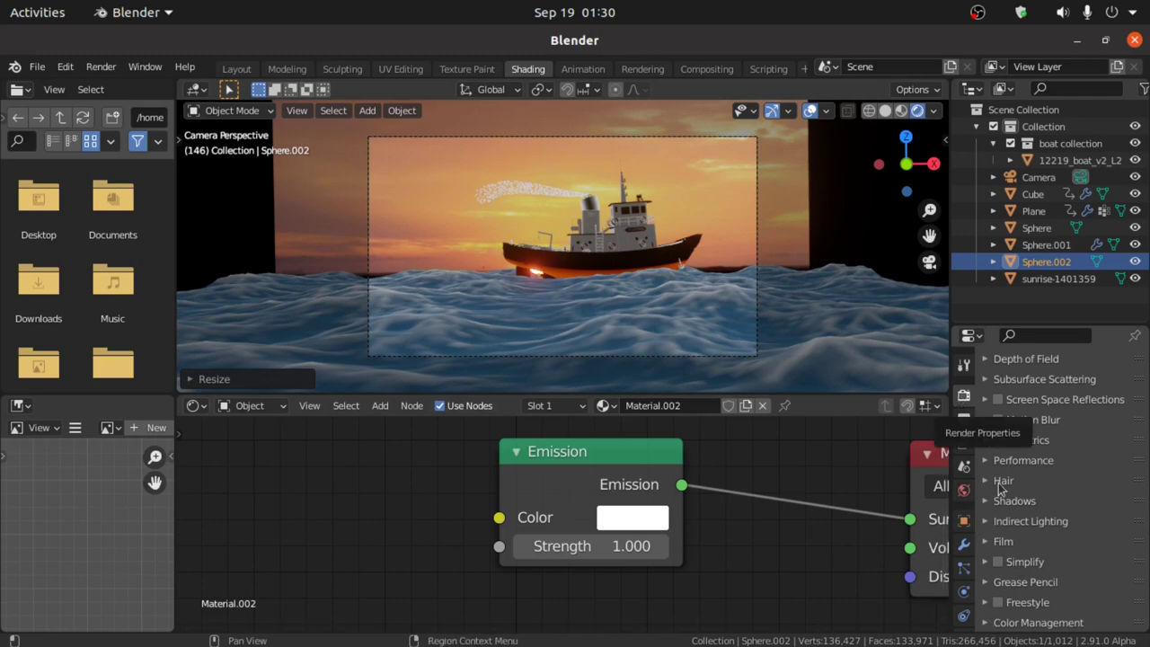
# Step: Show the Color Management settings in the scene's render properties
pyautogui.click(986, 622)
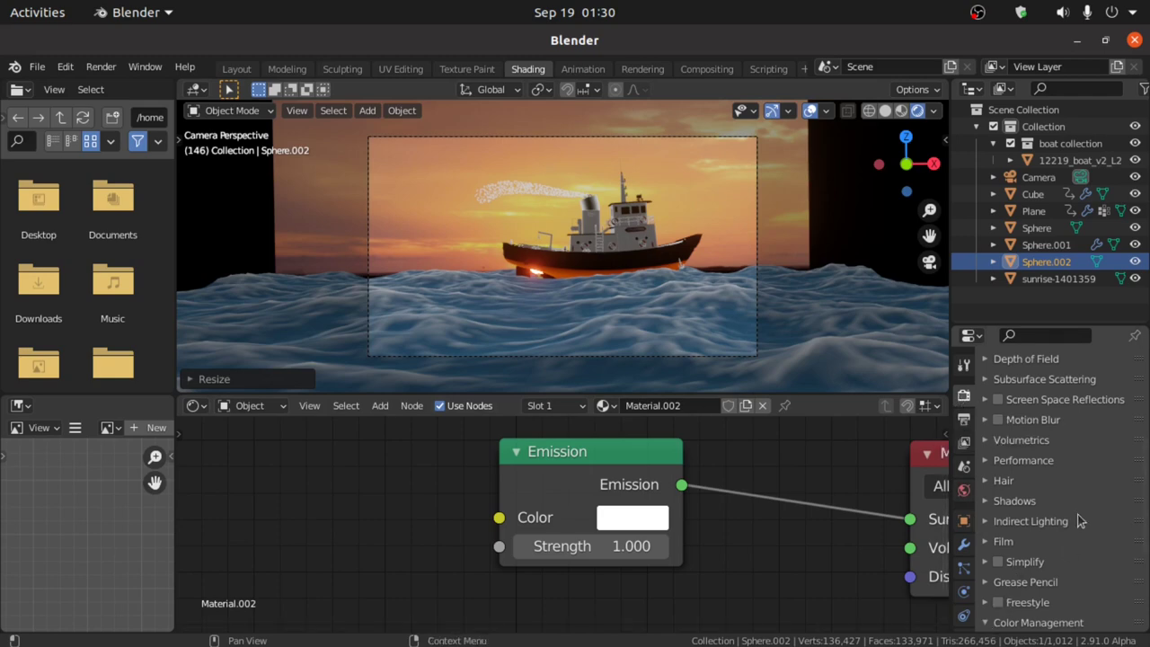
pyautogui.scroll(-8, 1077, 514)
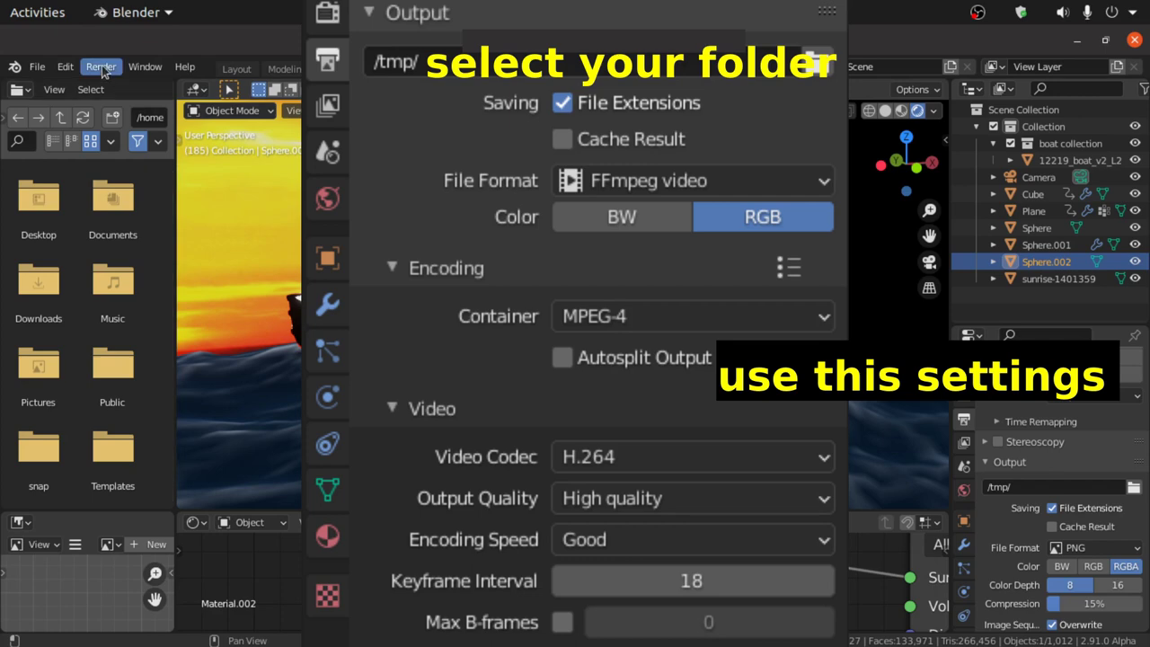
# Step: Start rendering the animation
pyautogui.click(103, 69)
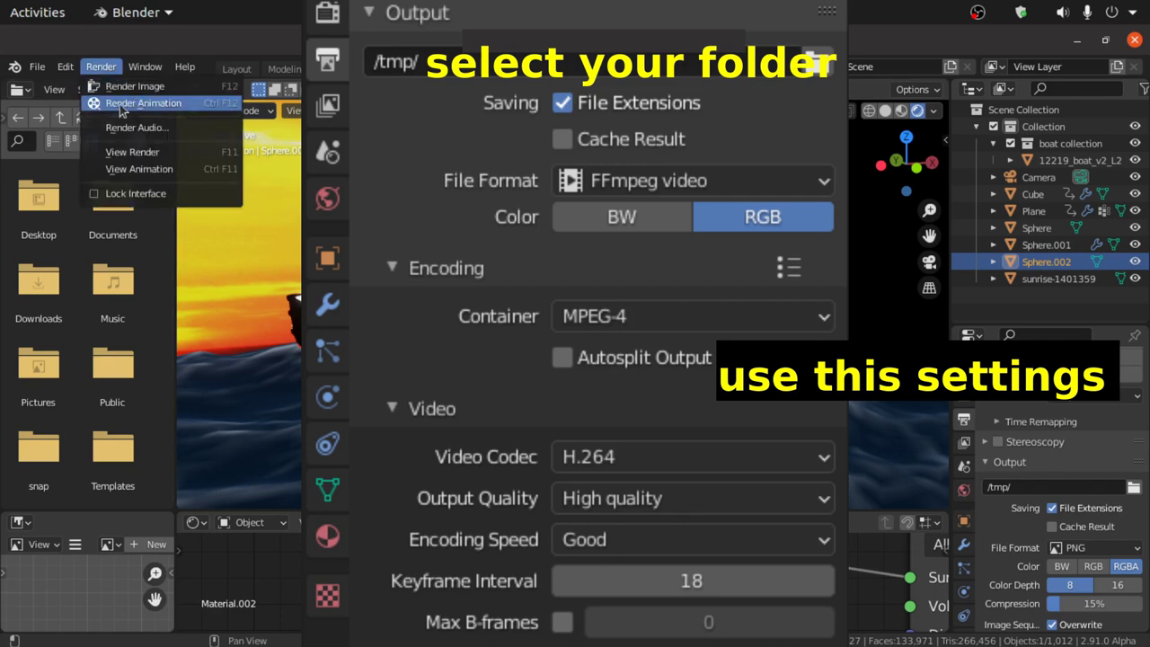